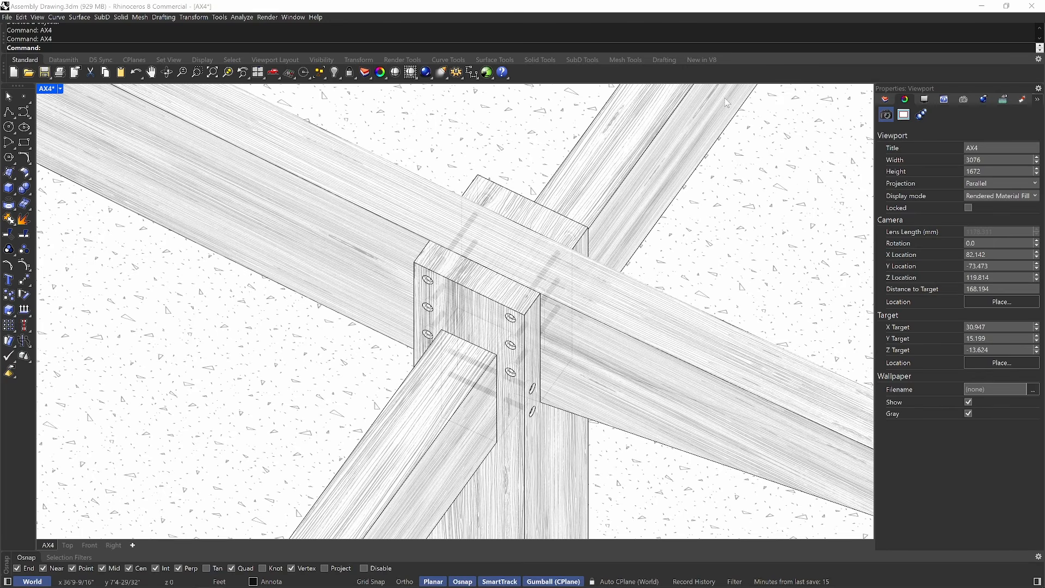
Examine the beam-to-post joint in the assembled AX4 view and the exploded AX6 view.
{"action": "scroll", "coordinate": [526, 269], "scroll_direction": "down", "scroll_amount": 4}
{"action": "scroll", "coordinate": [525, 269], "scroll_direction": "up", "scroll_amount": 5}
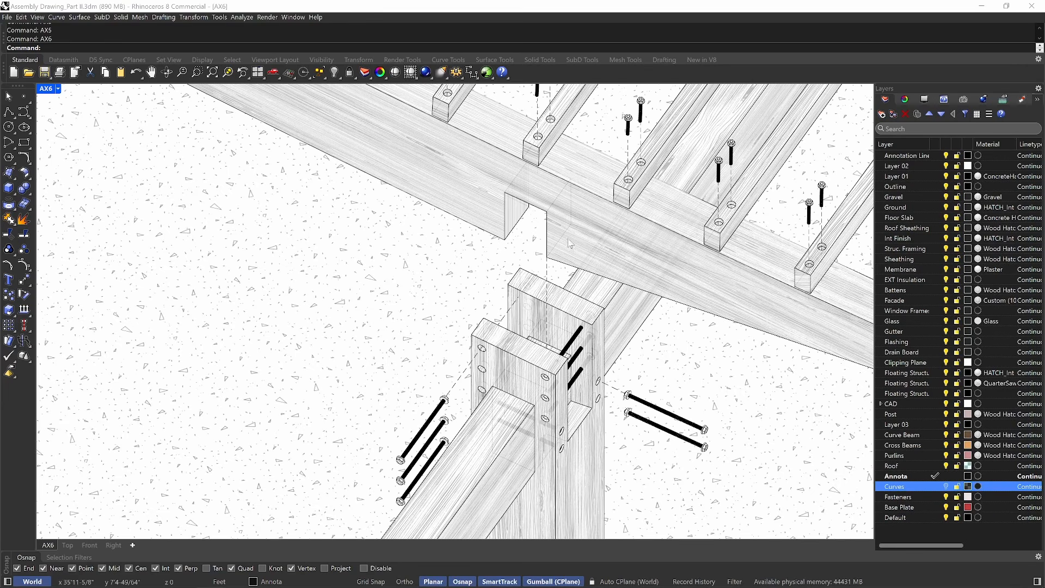
{"action": "scroll", "coordinate": [564, 252], "scroll_direction": "down", "scroll_amount": 4}
{"action": "scroll", "coordinate": [563, 252], "scroll_direction": "up", "scroll_amount": 2}
{"action": "scroll", "coordinate": [563, 251], "scroll_direction": "up", "scroll_amount": 3}
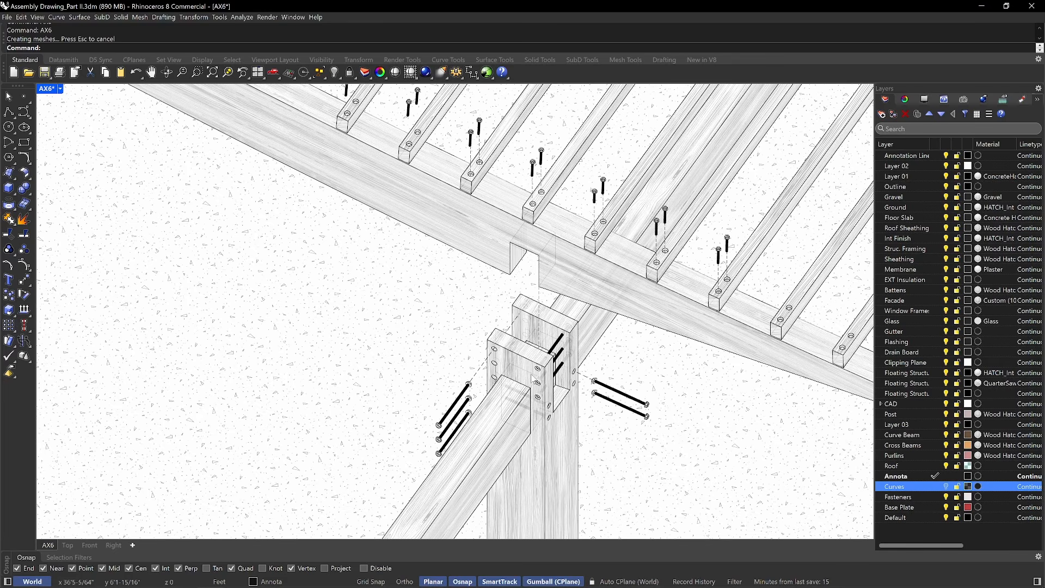
{"action": "right_click_drag", "start_coordinate": [569, 367], "coordinate": [570, 358]}
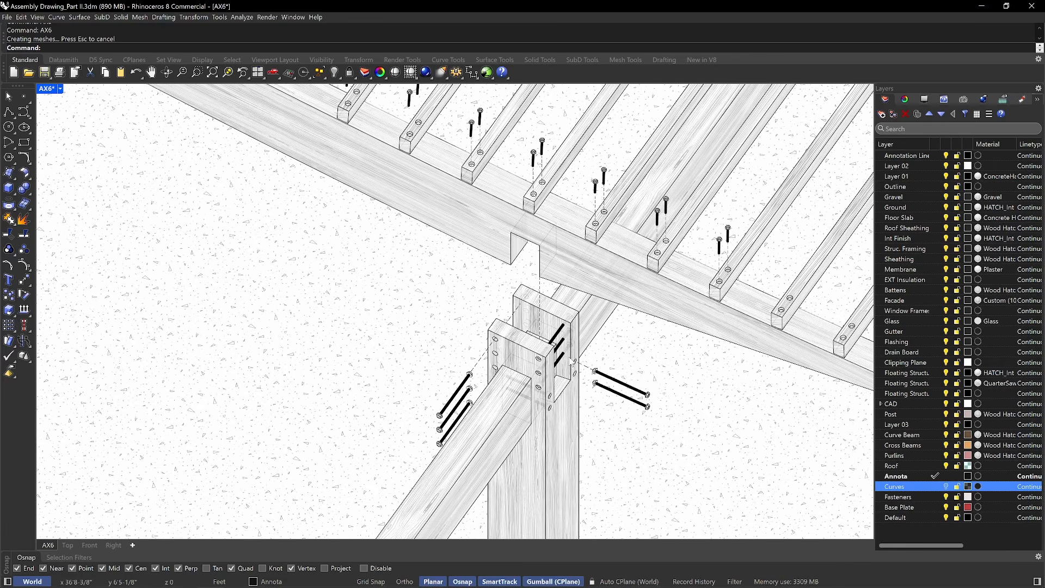
Restore the AX7 view and examine the exploded post, bolts and base plate connection.
{"action": "type", "text": "ax7"}
{"action": "key", "text": "Return"}
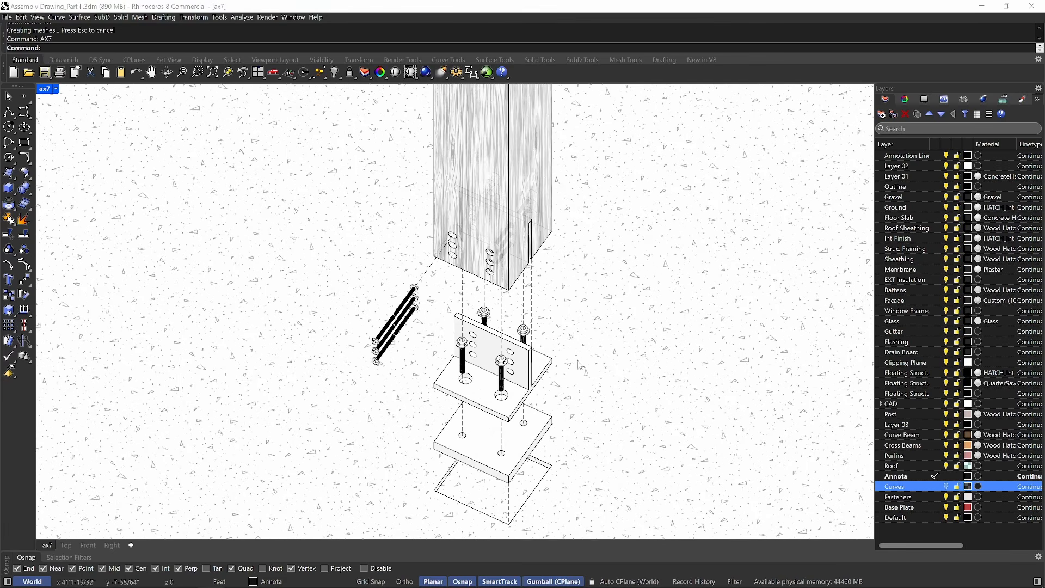
{"action": "scroll", "coordinate": [503, 178], "scroll_direction": "down", "scroll_amount": 5}
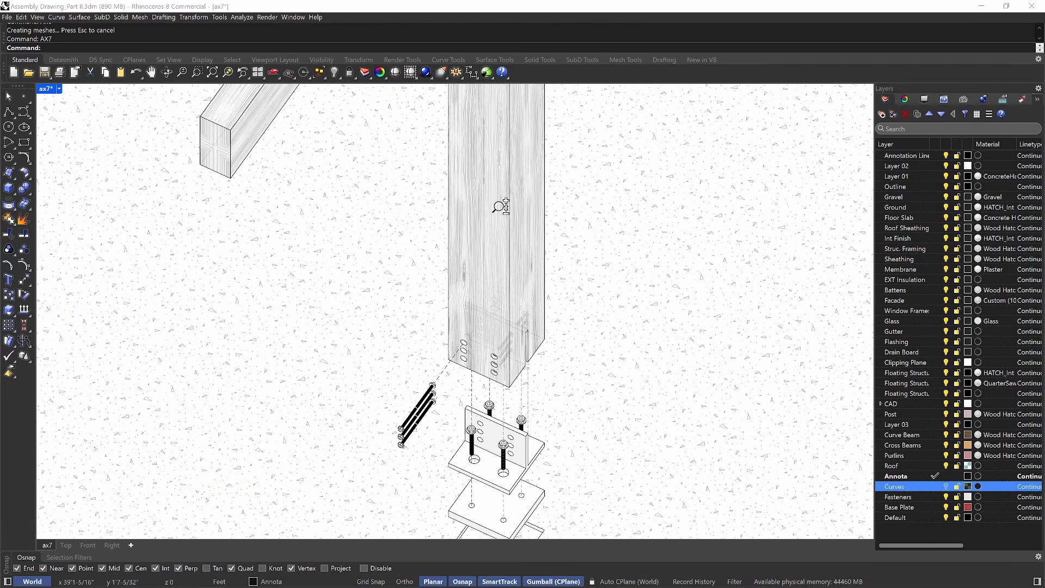
{"action": "scroll", "coordinate": [503, 178], "scroll_direction": "down", "scroll_amount": 5}
{"action": "scroll", "coordinate": [473, 299], "scroll_direction": "up", "scroll_amount": 7}
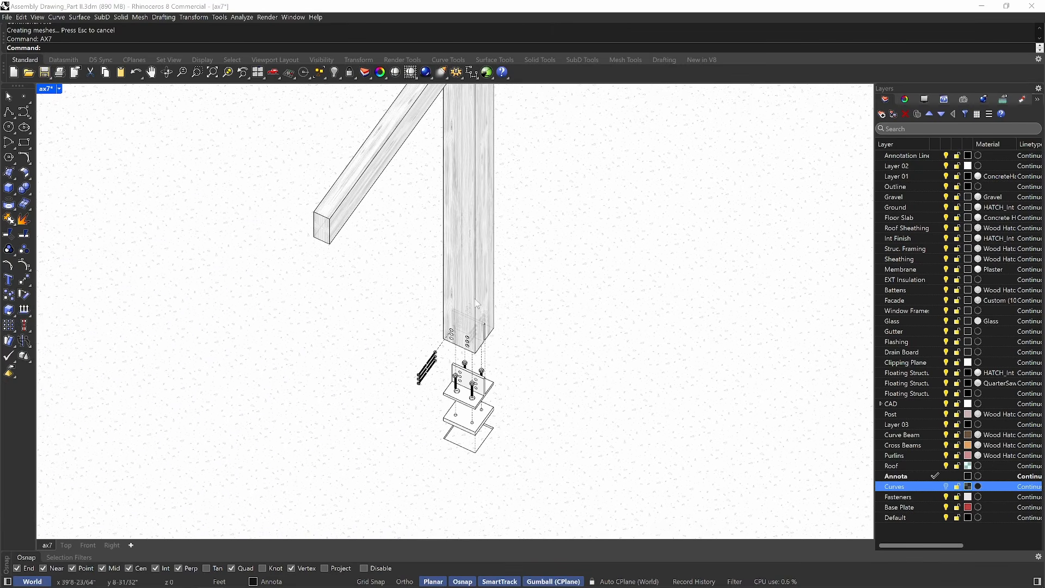
{"action": "scroll", "coordinate": [473, 300], "scroll_direction": "up", "scroll_amount": 1}
{"action": "right_click_drag", "start_coordinate": [477, 330], "coordinate": [484, 267], "text": "shift"}
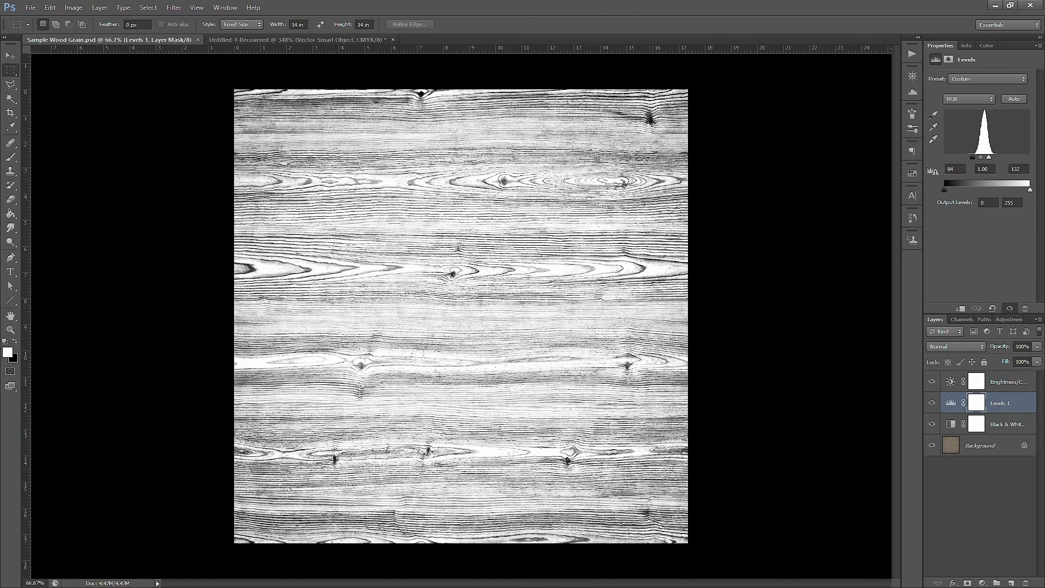
In Photoshop's Sample Wood Grain.psd, isolate the Background texture, and re-enable the Black & White and Levels 1 adjustments one at a time to compare them.
{"action": "left_click", "coordinate": [932, 445], "text": "alt"}
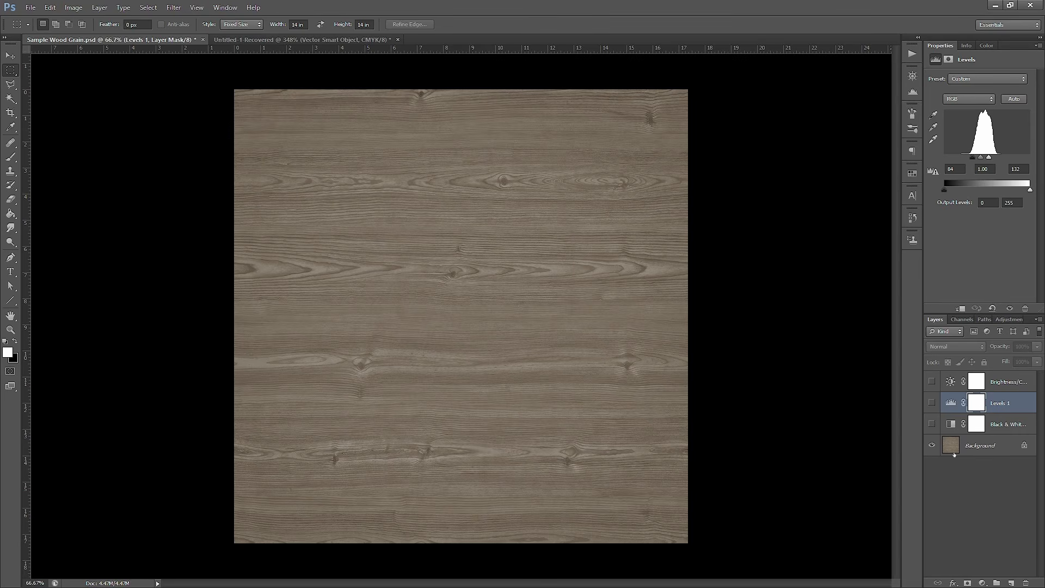
{"action": "left_click", "coordinate": [933, 424]}
{"action": "left_click", "coordinate": [1001, 430]}
{"action": "left_click", "coordinate": [983, 583]}
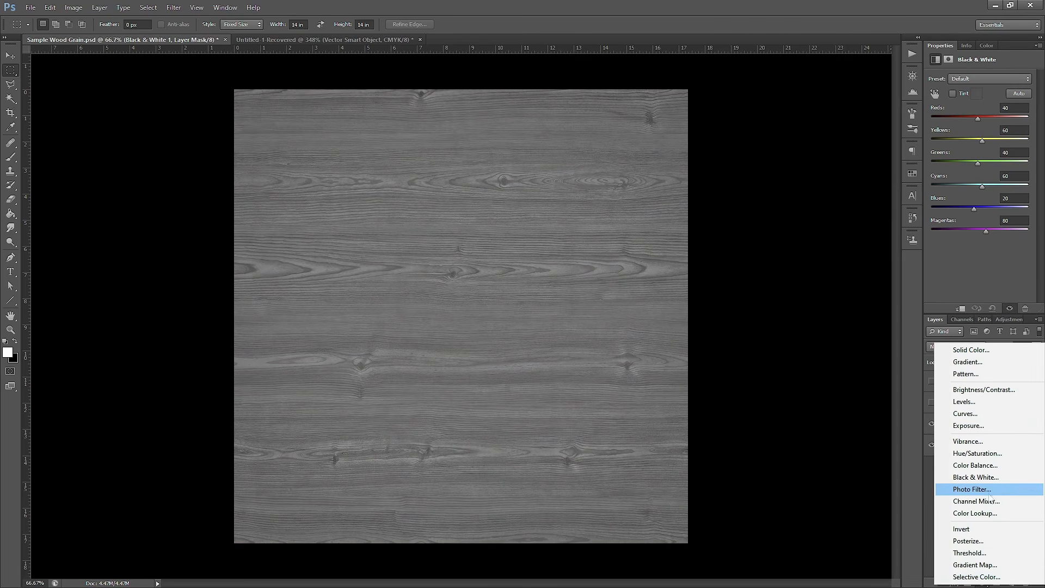
{"action": "left_click", "coordinate": [915, 476]}
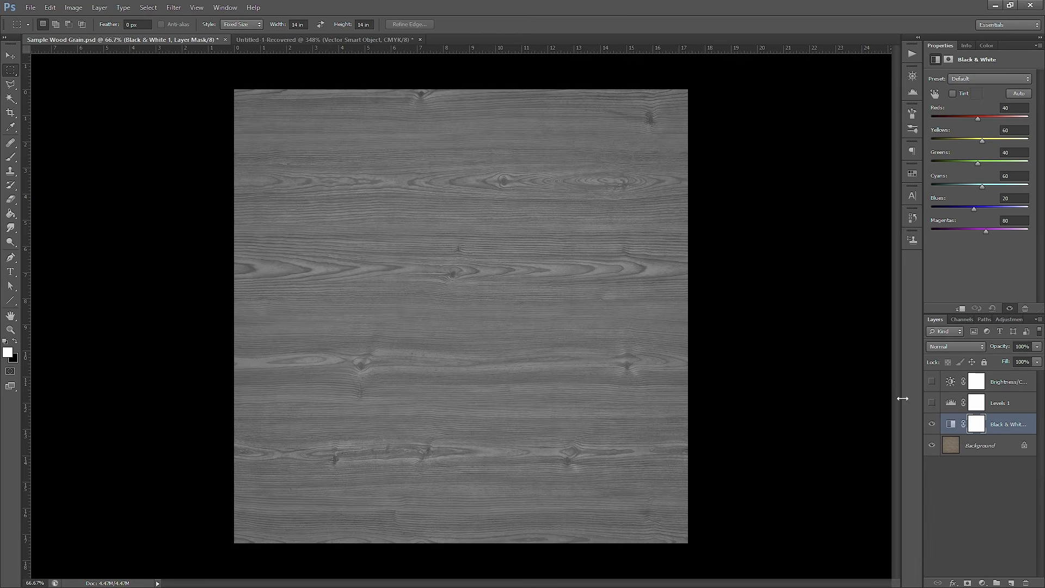
{"action": "left_click", "coordinate": [932, 403]}
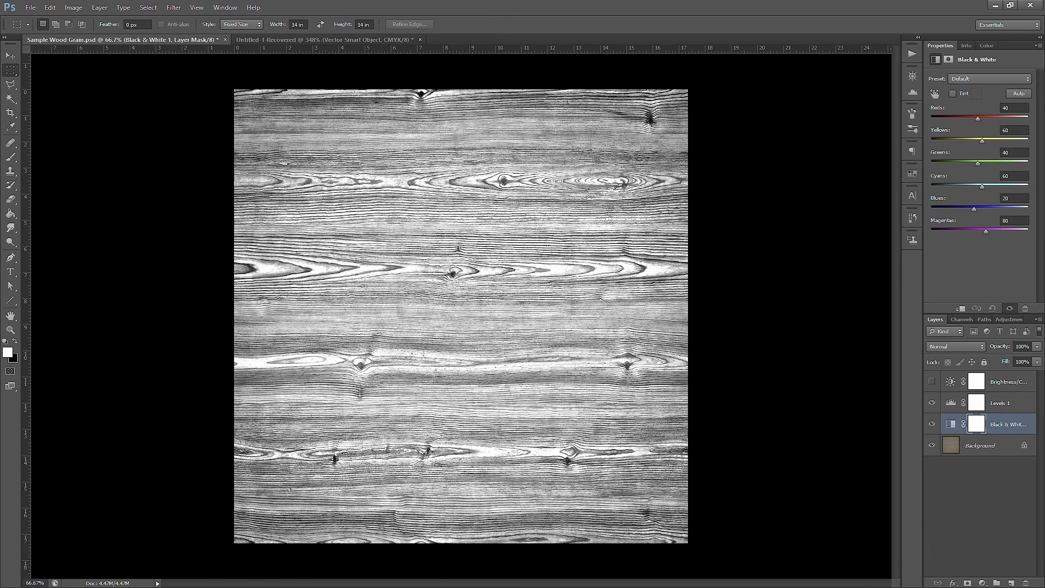
{"action": "left_click", "coordinate": [956, 405]}
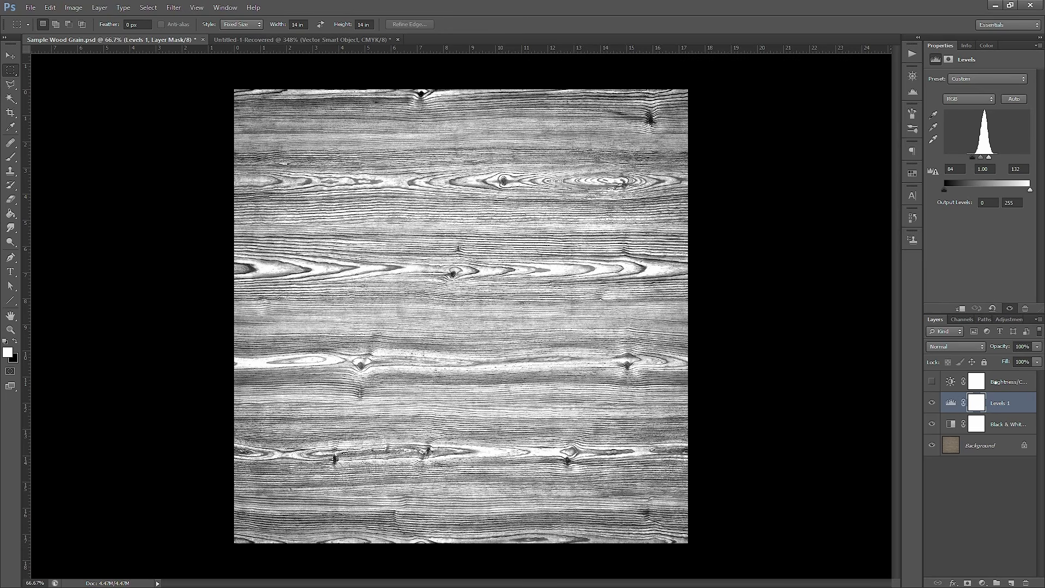
Show the Brightness/Contrast adjustment layer and set its brightness to 48 and contrast to 36.
{"action": "left_click", "coordinate": [932, 382]}
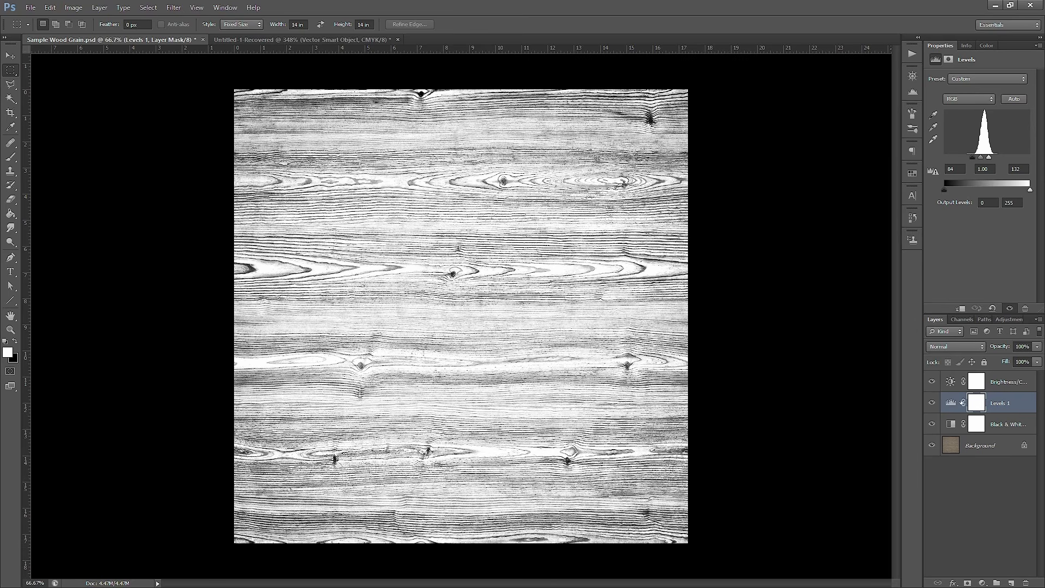
{"action": "left_click", "coordinate": [978, 381]}
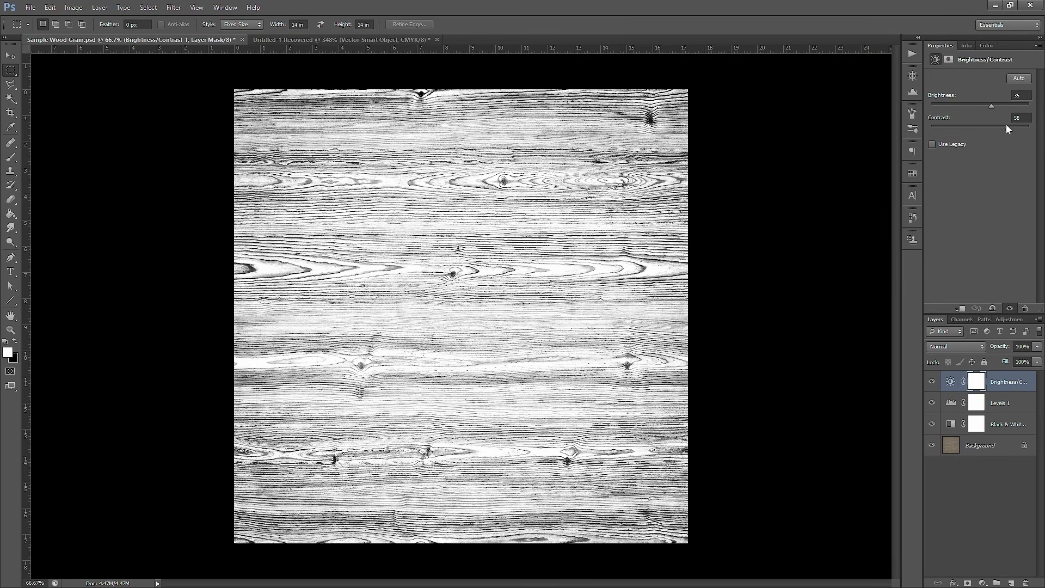
{"action": "mouse_move", "coordinate": [999, 131]}
{"action": "left_mouse_down"}
{"action": "mouse_move", "coordinate": [979, 131]}
{"action": "mouse_move", "coordinate": [976, 106]}
{"action": "mouse_move", "coordinate": [997, 114]}
{"action": "left_mouse_up"}
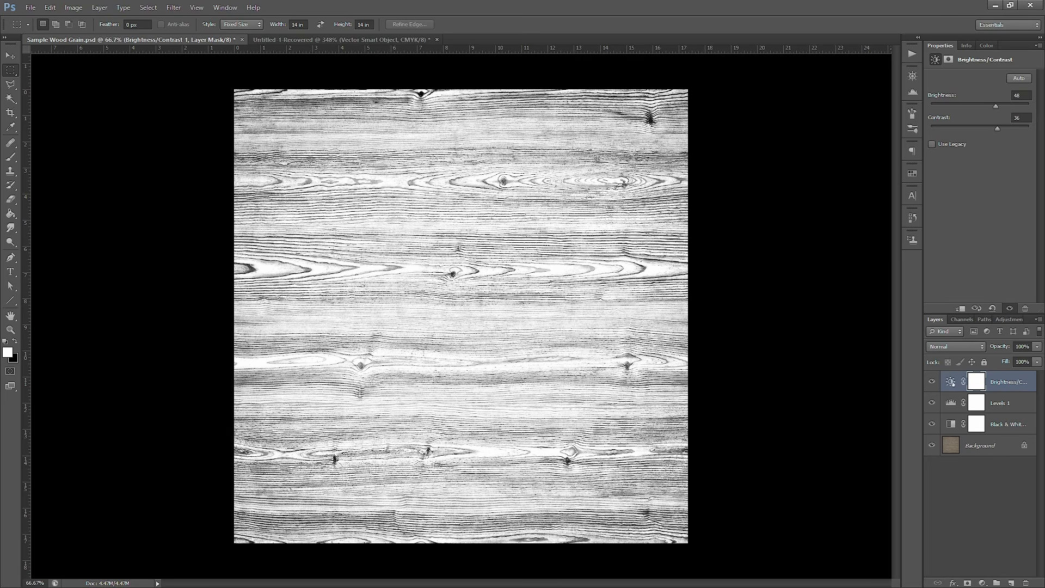
Review the settings of the Levels 1, Black & White and Brightness/Contrast adjustment layers.
{"action": "left_click", "coordinate": [953, 404]}
{"action": "left_click", "coordinate": [953, 424]}
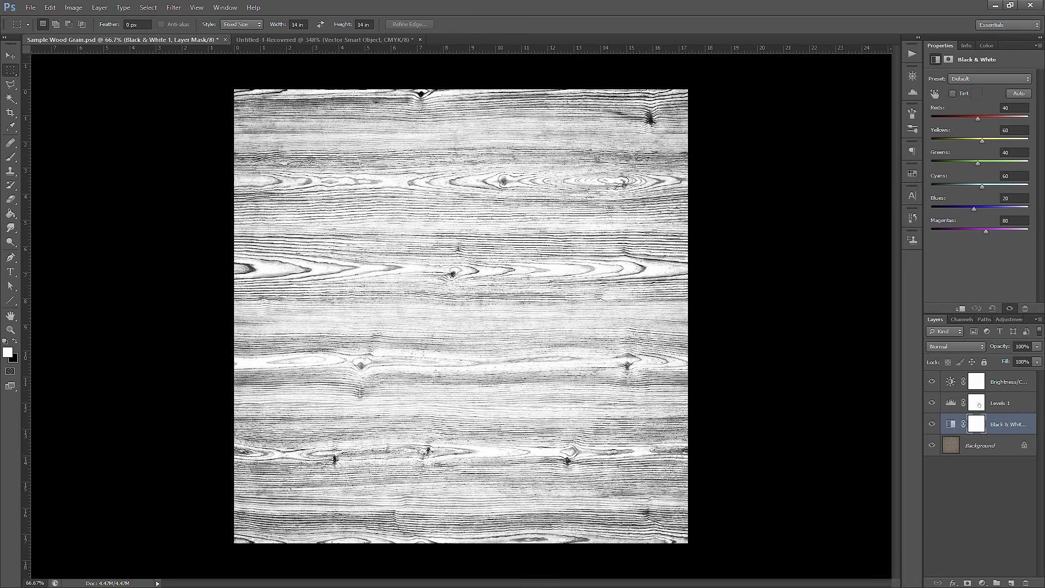
{"action": "key", "text": "alt+bracketright"}
{"action": "key", "text": "alt+bracketright"}
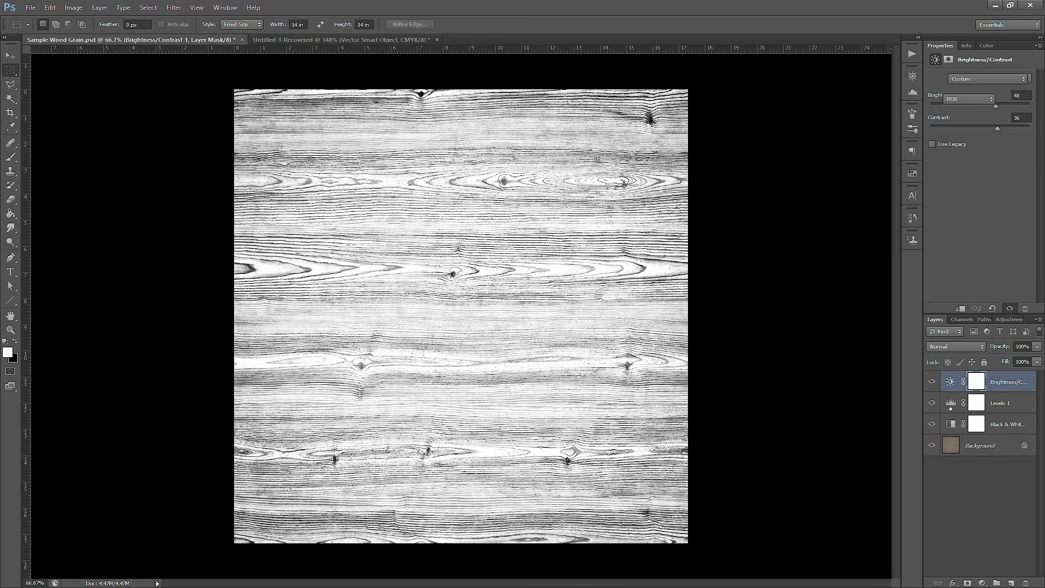
{"action": "left_click", "coordinate": [950, 408]}
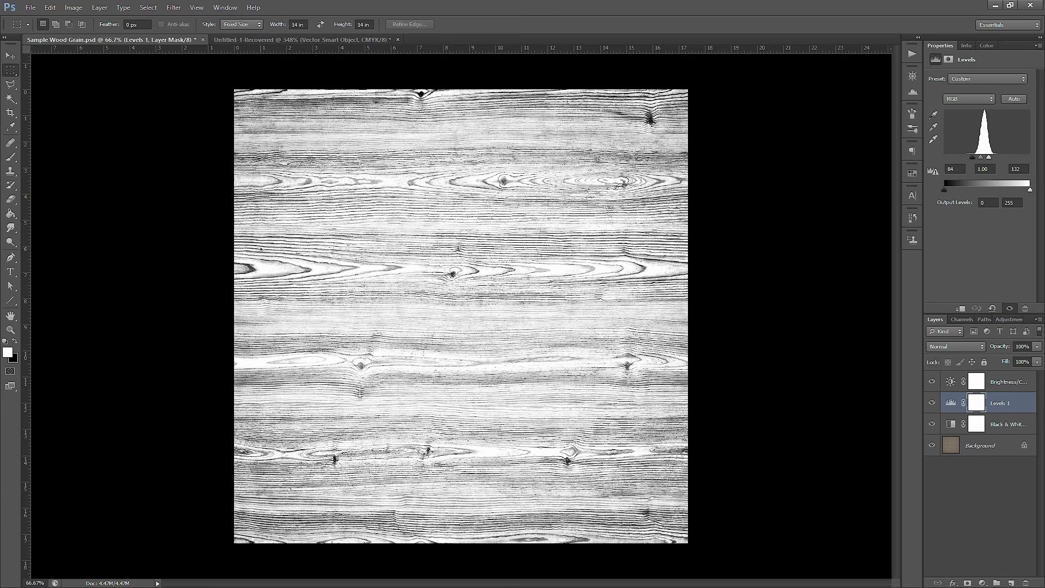
Review the JPEG quality and file format options in Save for Web, and close it without exporting.
{"action": "key", "text": "ctrl+alt+shift+s"}
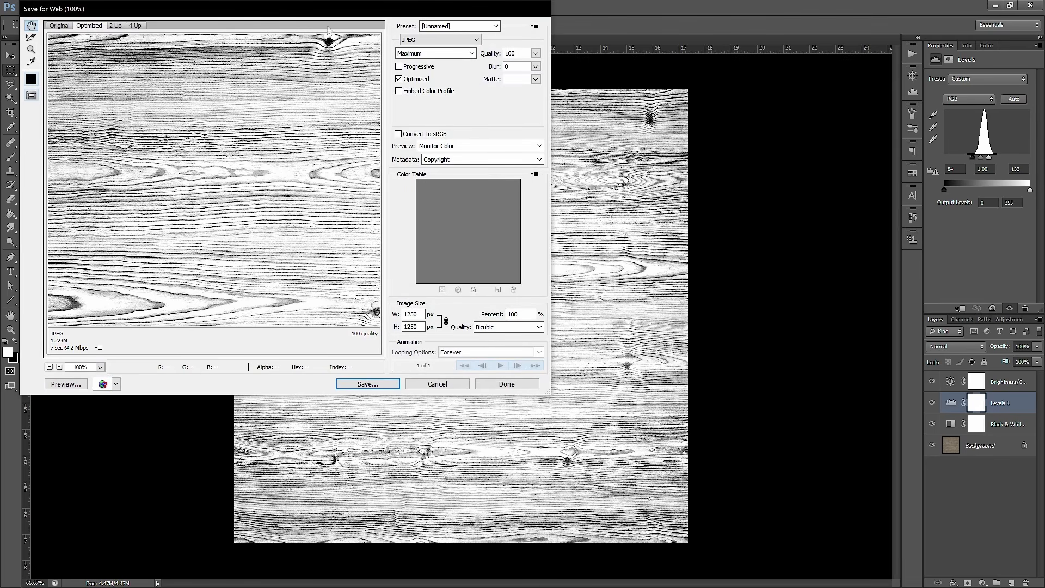
{"action": "left_click_drag", "start_coordinate": [282, 227], "coordinate": [266, 162]}
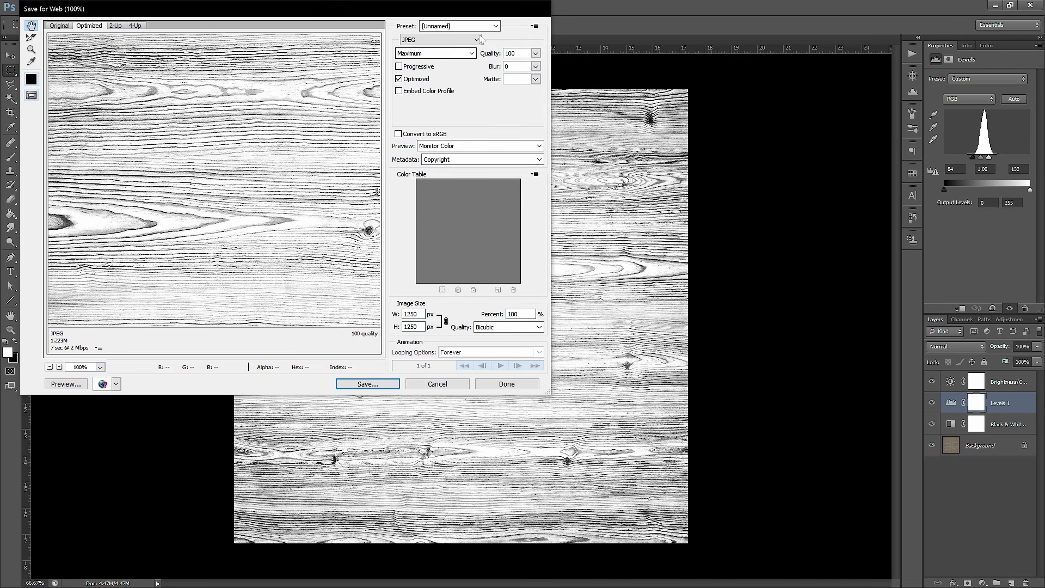
{"action": "left_click", "coordinate": [472, 54]}
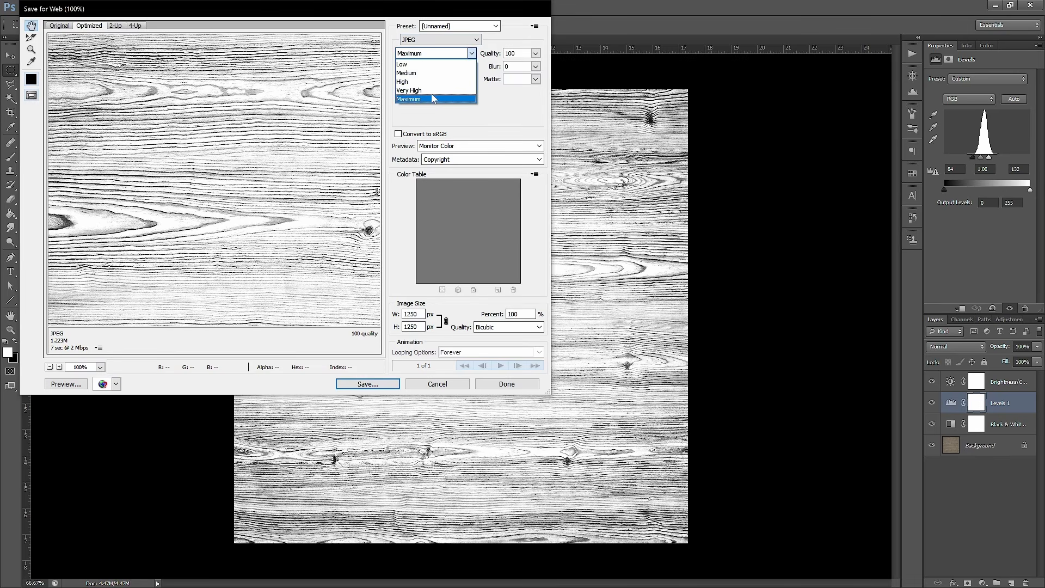
{"action": "left_click", "coordinate": [483, 122]}
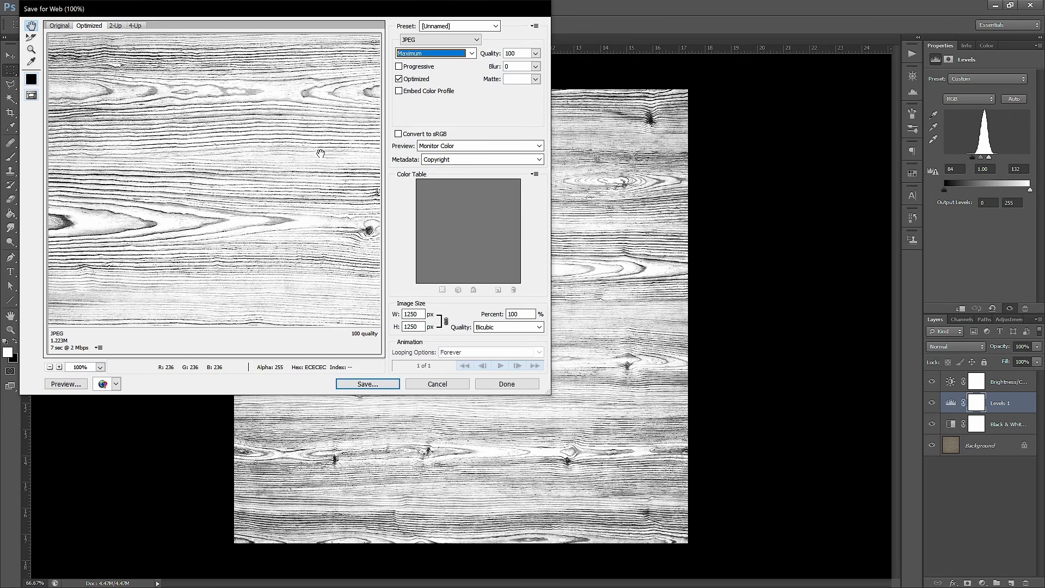
{"action": "left_click_drag", "start_coordinate": [321, 154], "coordinate": [327, 160]}
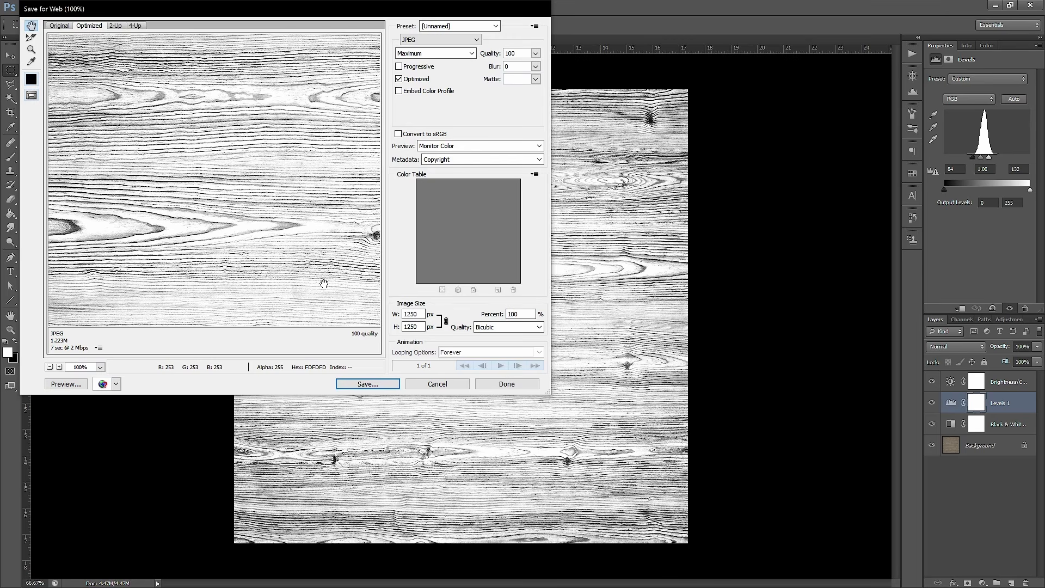
{"action": "left_click", "coordinate": [438, 39]}
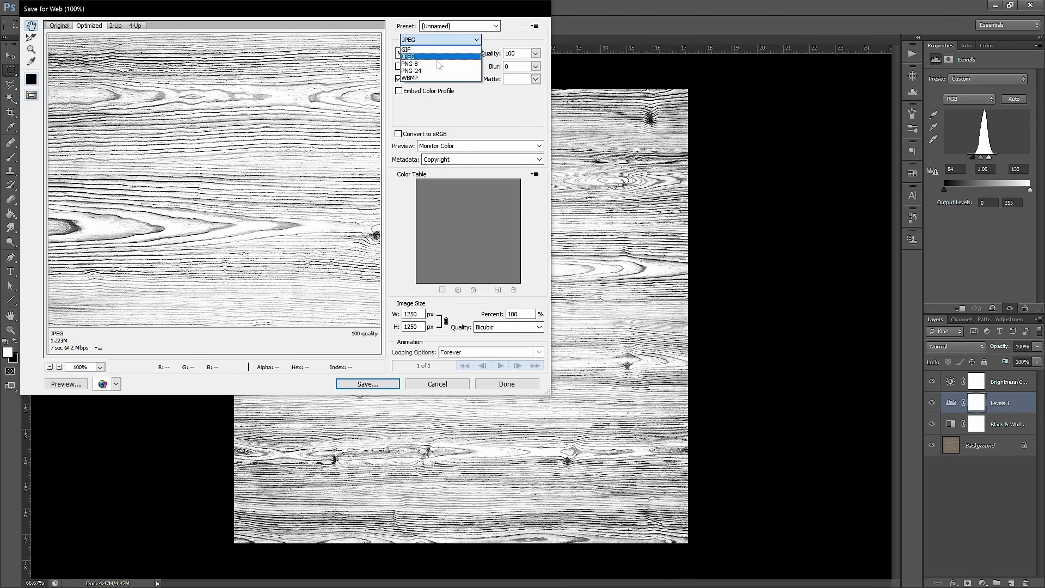
{"action": "left_click", "coordinate": [495, 113]}
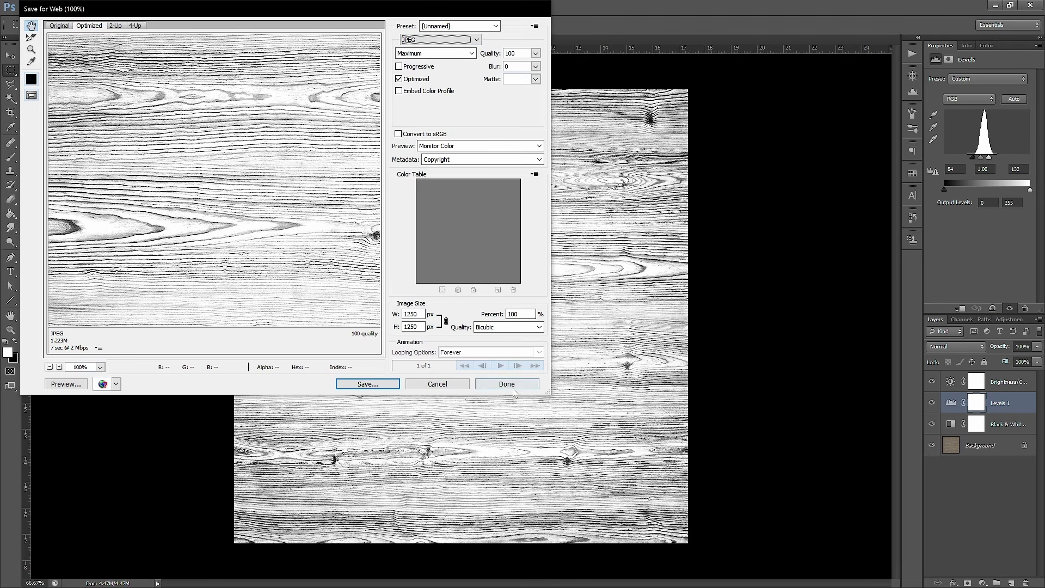
{"action": "left_click", "coordinate": [458, 388]}
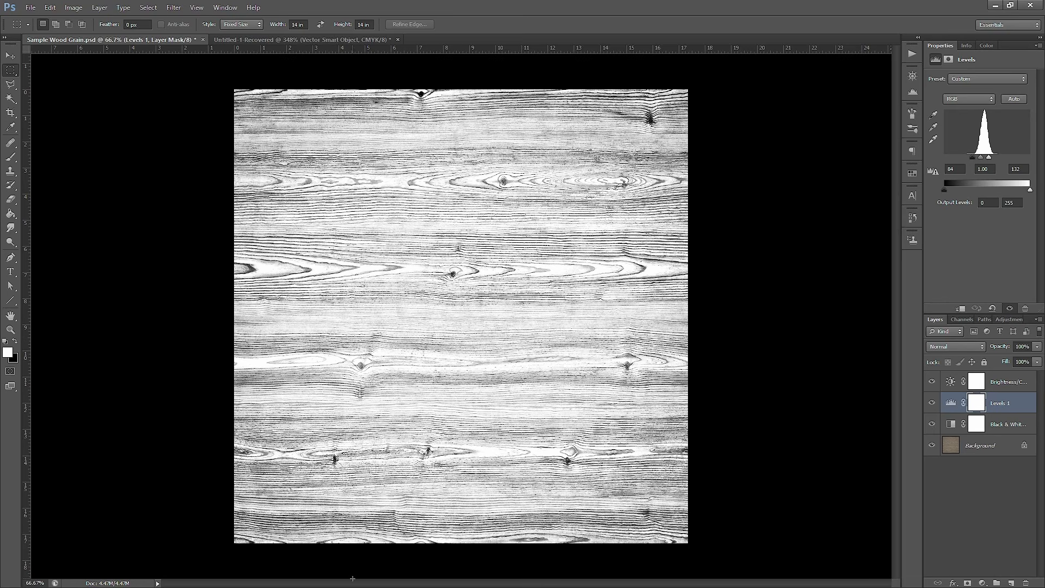
Switch to Concrete Hatch Example.ai in Illustrator and examine the circles, triangles and short lines that make up the small hatch tile.
{"action": "left_click", "coordinate": [11, 578]}
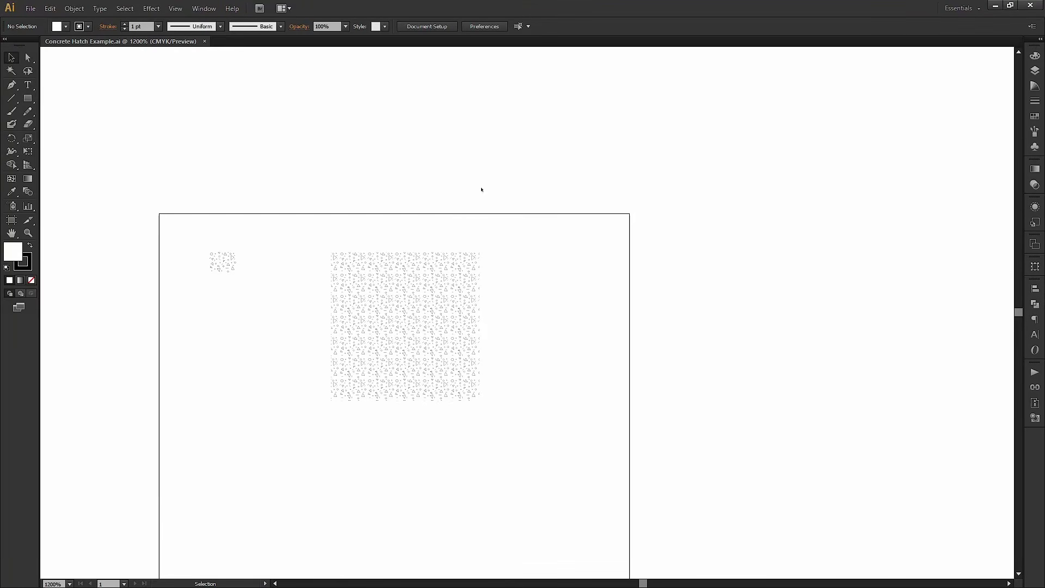
{"action": "left_click_drag", "start_coordinate": [273, 239], "coordinate": [339, 226]}
{"action": "scroll", "coordinate": [287, 247], "scroll_direction": "up", "scroll_amount": 5, "text": "alt"}
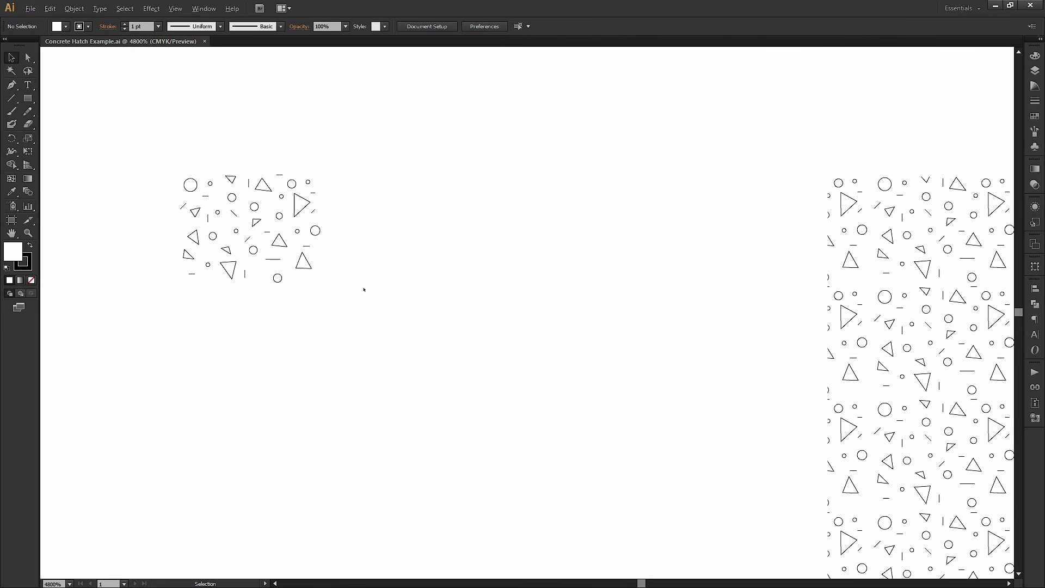
{"action": "scroll", "coordinate": [364, 290], "scroll_direction": "up", "scroll_amount": 1, "text": "alt"}
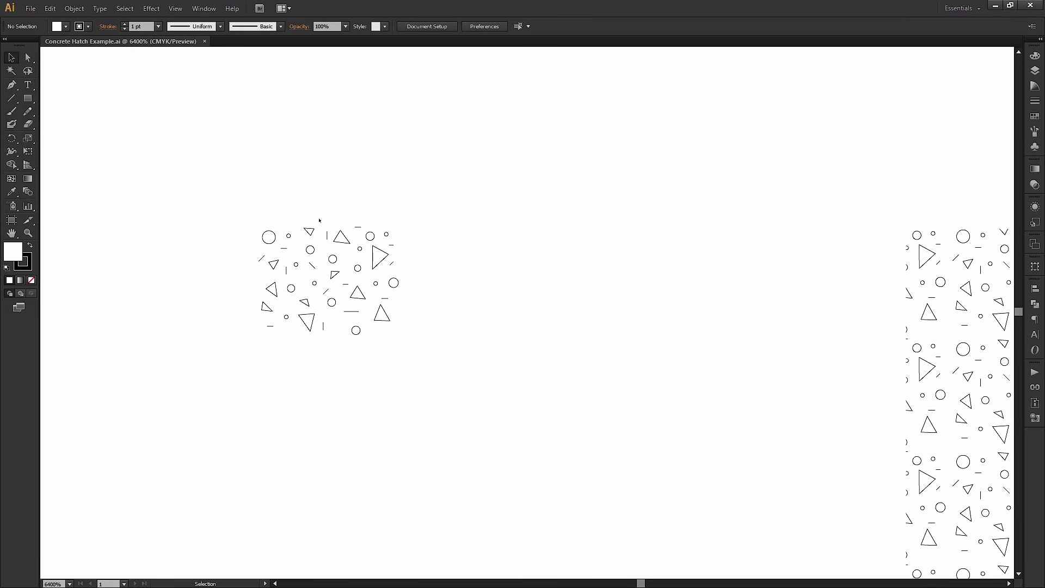
{"action": "key", "text": "alt"}
{"action": "left_click", "coordinate": [275, 235]}
{"action": "left_click", "coordinate": [313, 237]}
{"action": "left_click", "coordinate": [310, 233]}
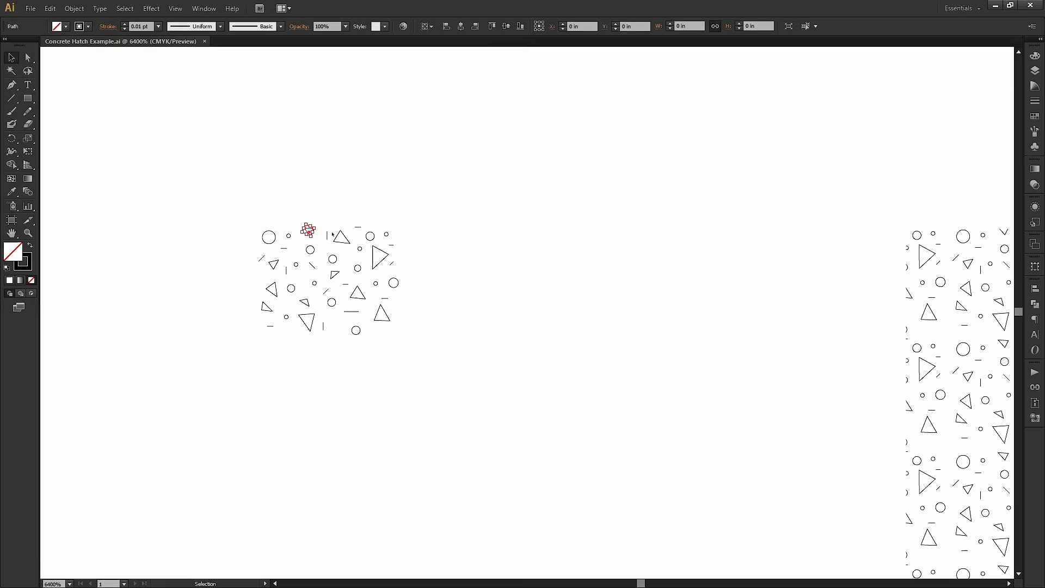
{"action": "left_click", "coordinate": [359, 238]}
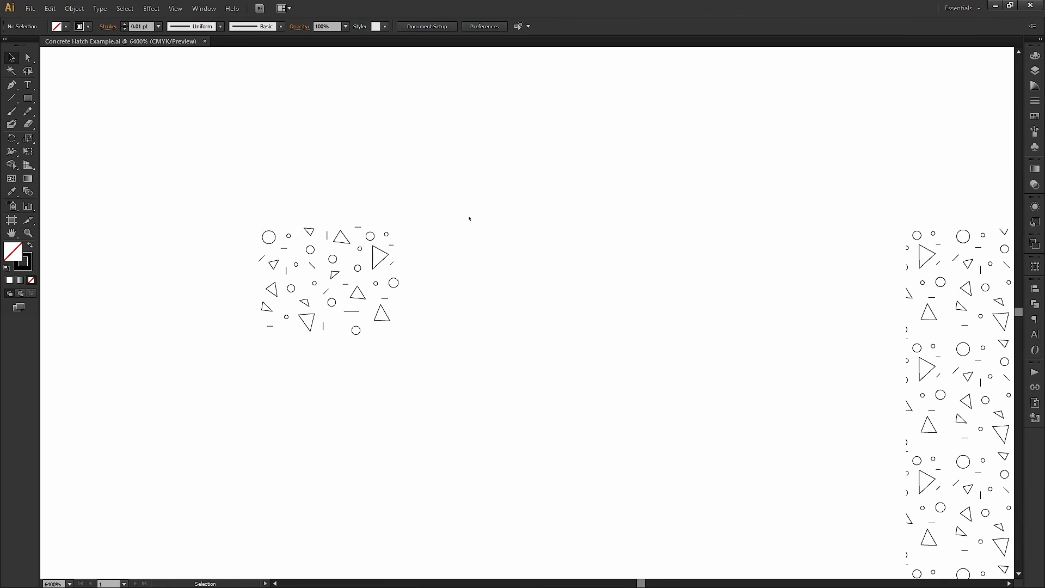
{"action": "left_click", "coordinate": [398, 284]}
{"action": "left_click", "coordinate": [513, 258]}
Examine the large repeating triangle-and-line pattern outside the artboard, and return to the small hatch tile.
{"action": "scroll", "coordinate": [503, 255], "scroll_direction": "down", "scroll_amount": 5, "text": "alt"}
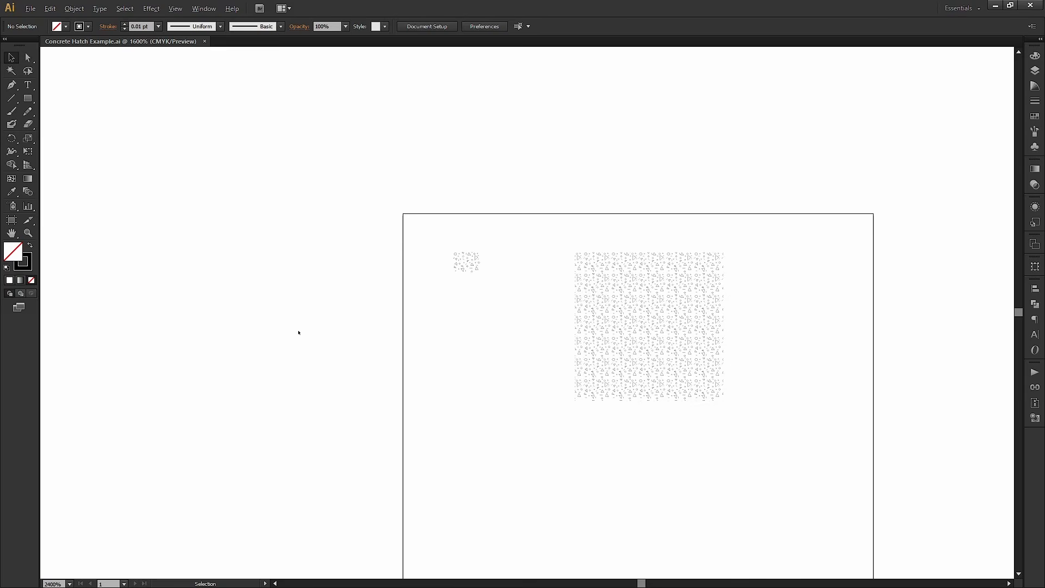
{"action": "left_click_drag", "start_coordinate": [158, 337], "coordinate": [420, 272]}
{"action": "left_click_drag", "start_coordinate": [263, 301], "coordinate": [488, 306]}
{"action": "scroll", "coordinate": [244, 318], "scroll_direction": "up", "scroll_amount": 3, "text": "alt"}
{"action": "scroll", "coordinate": [244, 317], "scroll_direction": "up", "scroll_amount": 1, "text": "alt"}
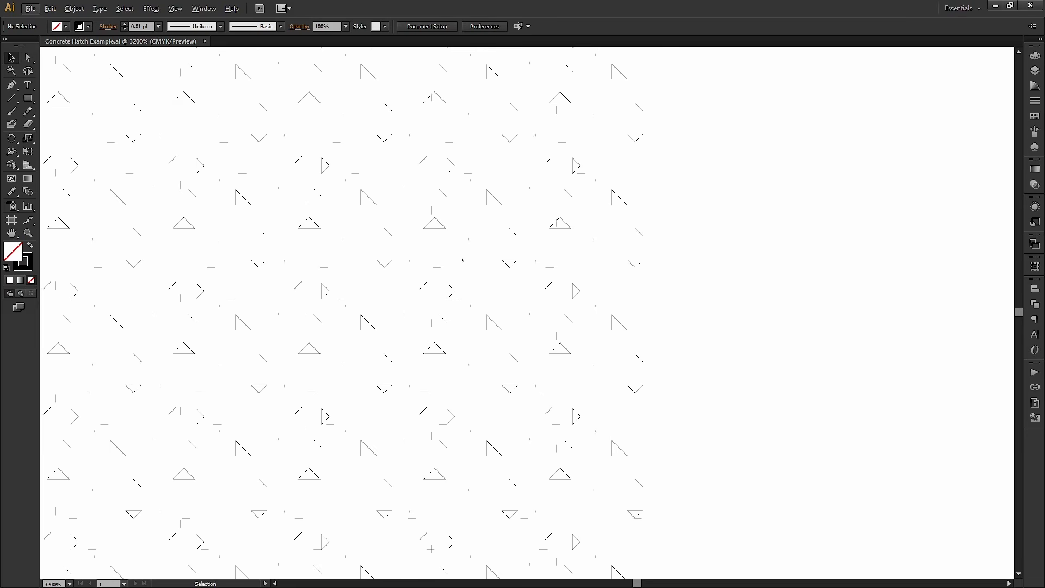
{"action": "scroll", "coordinate": [526, 195], "scroll_direction": "up", "scroll_amount": 1, "text": "alt"}
{"action": "scroll", "coordinate": [478, 217], "scroll_direction": "down", "scroll_amount": 8, "text": "alt"}
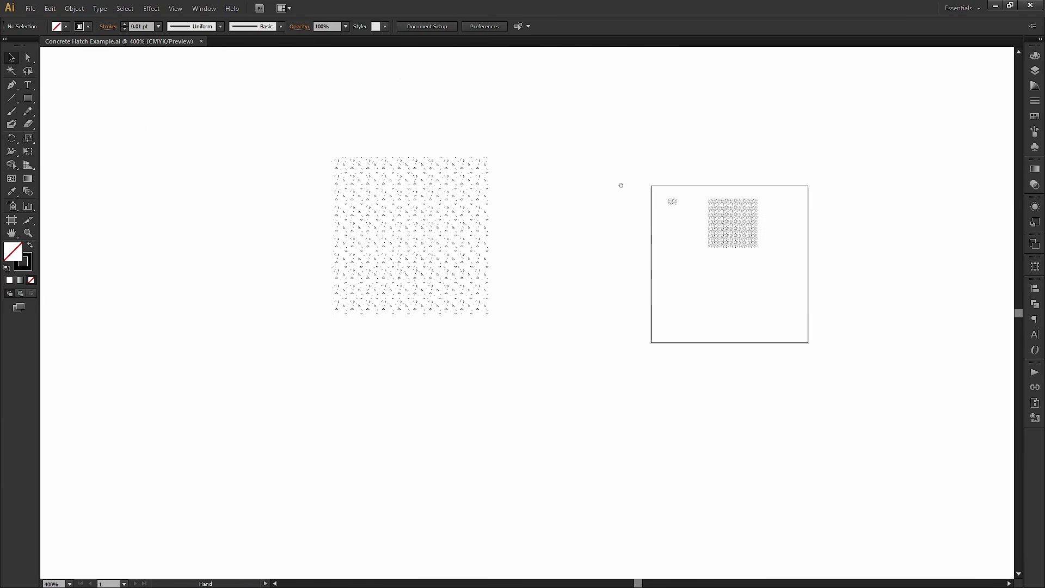
{"action": "left_click_drag", "start_coordinate": [621, 182], "coordinate": [401, 205]}
{"action": "scroll", "coordinate": [518, 221], "scroll_direction": "up", "scroll_amount": 8, "text": "alt"}
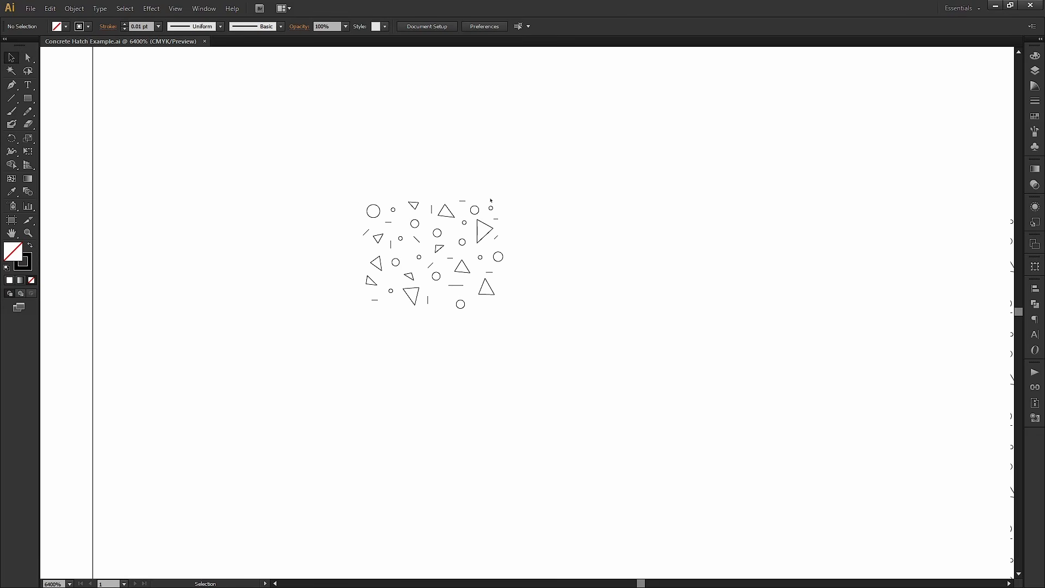
Compare the small concrete hatch tile with the large repeating pattern, and select the whole tile to check its extent.
{"action": "scroll", "coordinate": [522, 268], "scroll_direction": "down", "scroll_amount": 1, "text": "alt"}
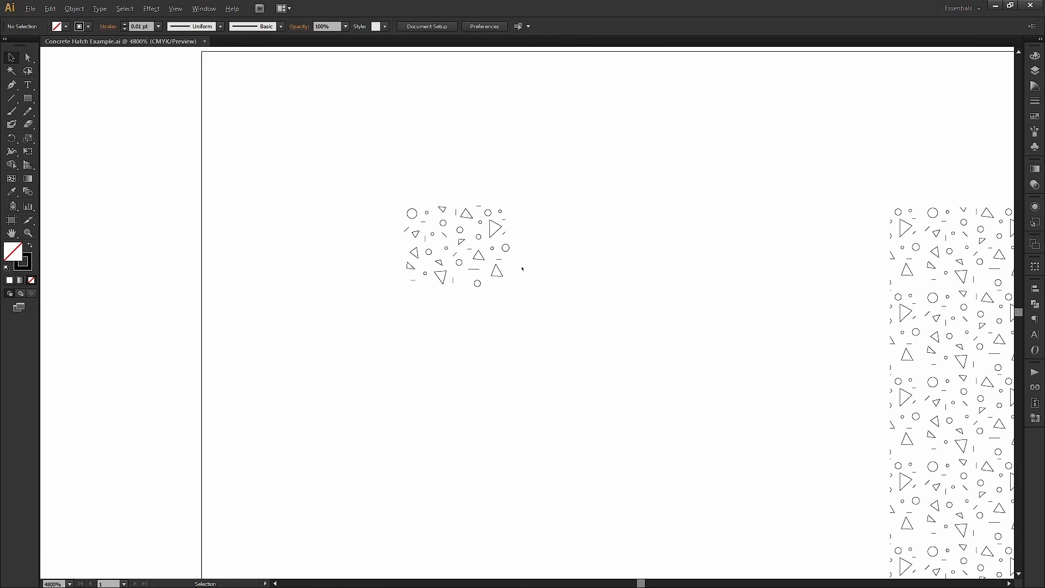
{"action": "scroll", "coordinate": [548, 281], "scroll_direction": "down", "scroll_amount": 1, "text": "alt"}
{"action": "scroll", "coordinate": [490, 229], "scroll_direction": "up", "scroll_amount": 2, "text": "alt"}
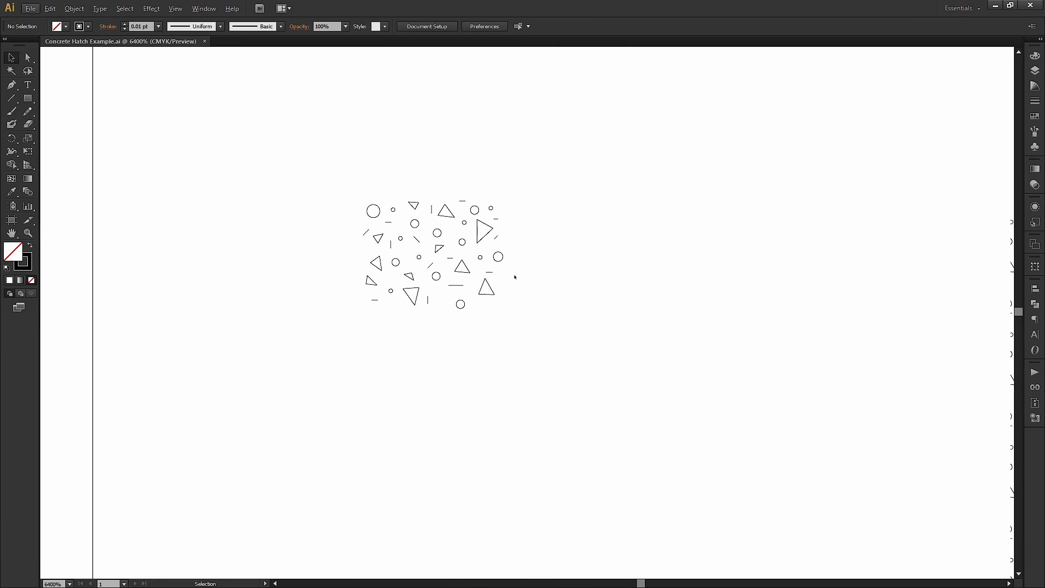
{"action": "scroll", "coordinate": [580, 224], "scroll_direction": "down", "scroll_amount": 2, "text": "alt"}
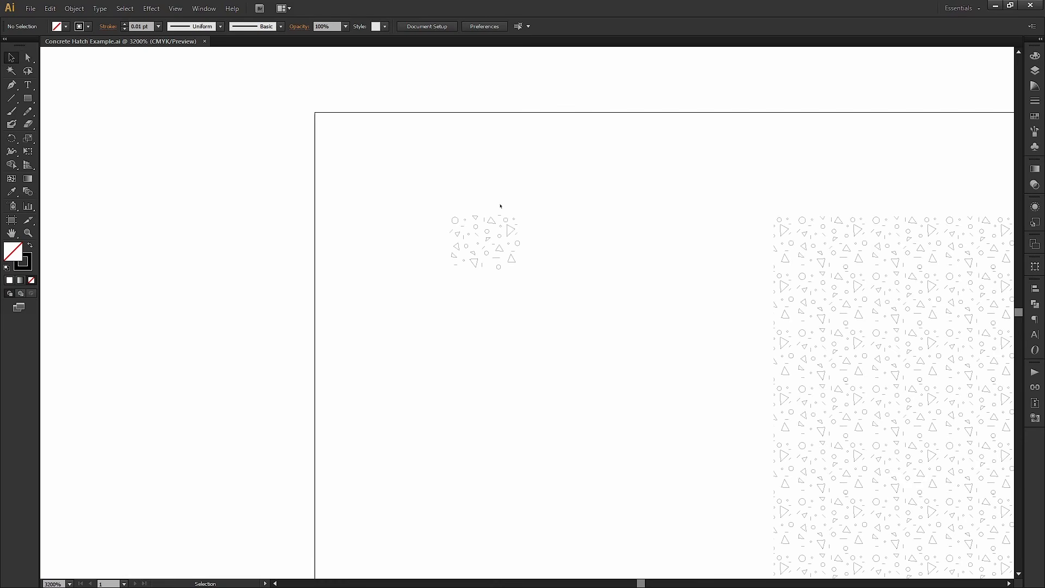
{"action": "mouse_move", "coordinate": [576, 180]}
{"action": "left_mouse_down"}
{"action": "mouse_move", "coordinate": [548, 218]}
{"action": "mouse_move", "coordinate": [423, 277]}
{"action": "left_mouse_up"}
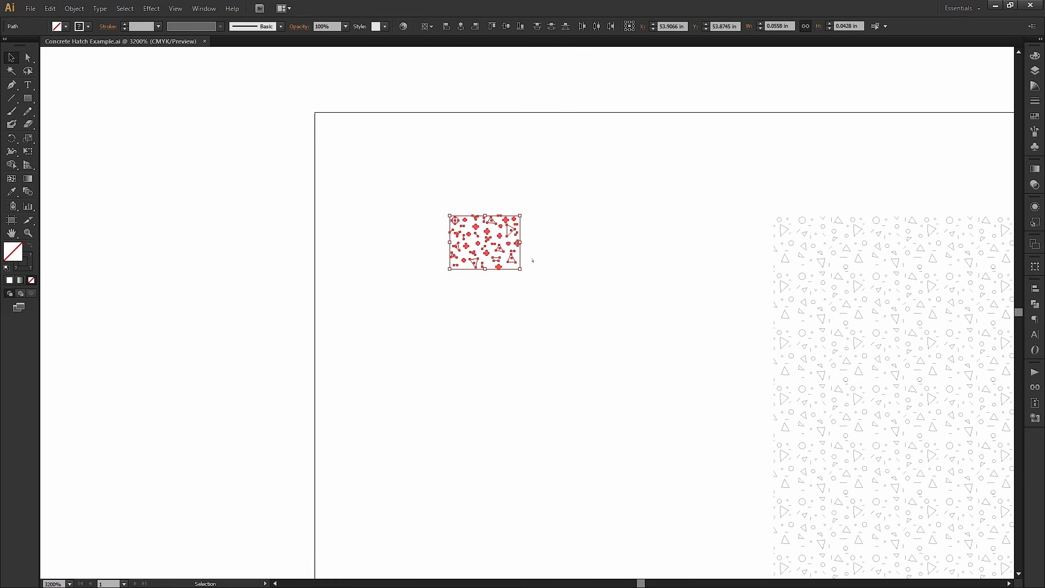
{"action": "left_click", "coordinate": [609, 201]}
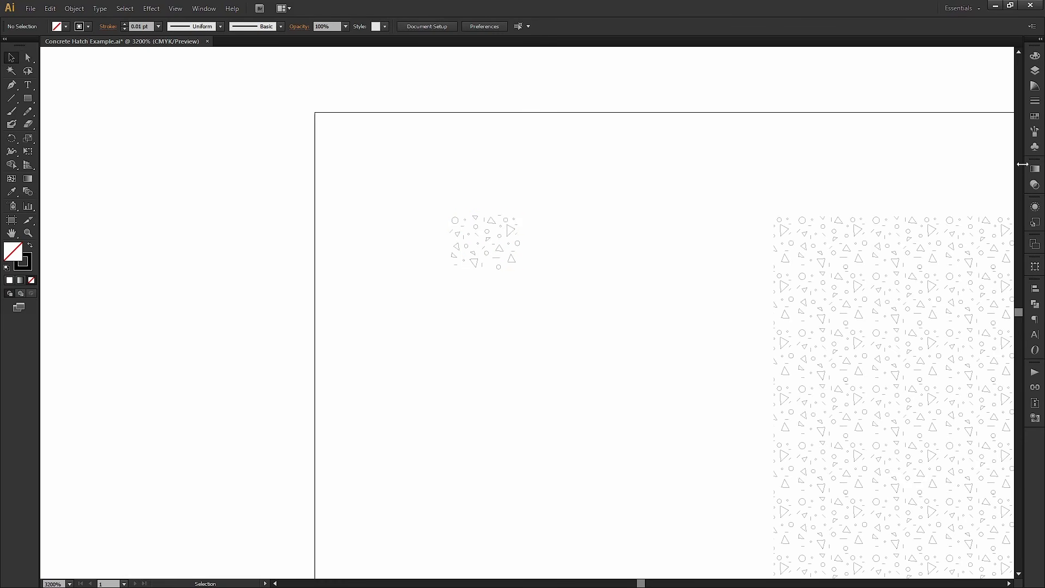
Add the small concrete hatch tile to the Swatches as a new pattern.
{"action": "left_click", "coordinate": [1036, 131]}
{"action": "left_click", "coordinate": [1035, 117]}
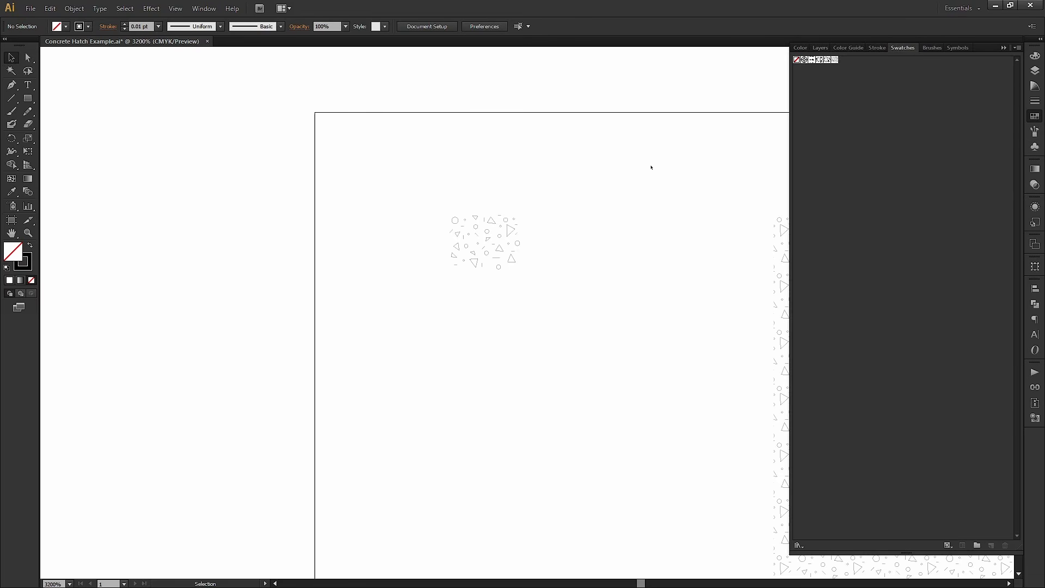
{"action": "key", "text": "space"}
{"action": "left_click_drag", "start_coordinate": [597, 143], "coordinate": [414, 195]}
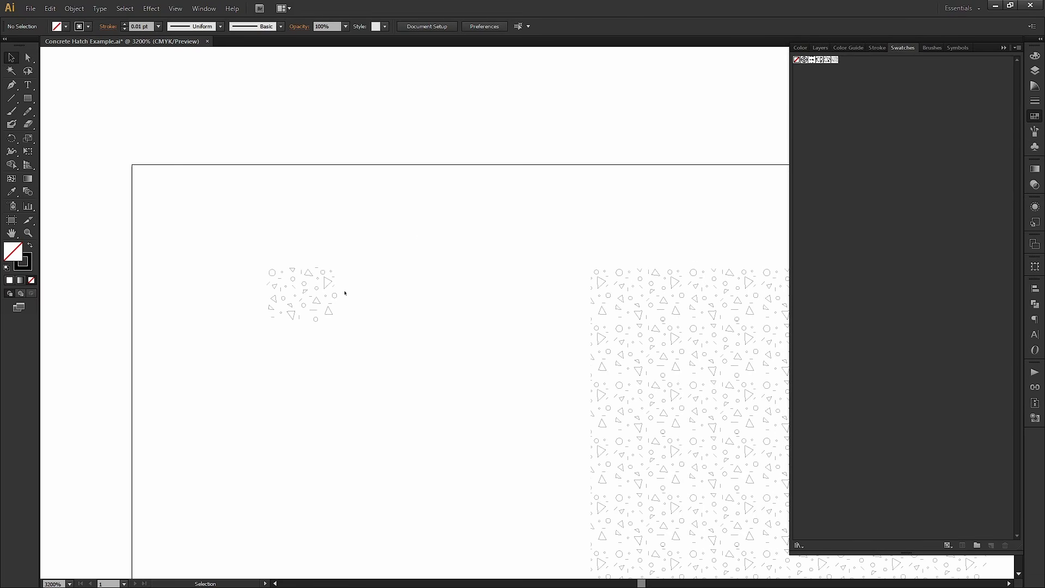
{"action": "left_click", "coordinate": [315, 276]}
{"action": "left_click_drag", "start_coordinate": [315, 276], "coordinate": [916, 58]}
{"action": "left_click", "coordinate": [380, 252]}
Draw a square about 0.14 in wide beside the large pattern, filled with the concrete hatch pattern swatch.
{"action": "left_click_drag", "start_coordinate": [584, 343], "coordinate": [100, 251]}
{"action": "left_click", "coordinate": [842, 60]}
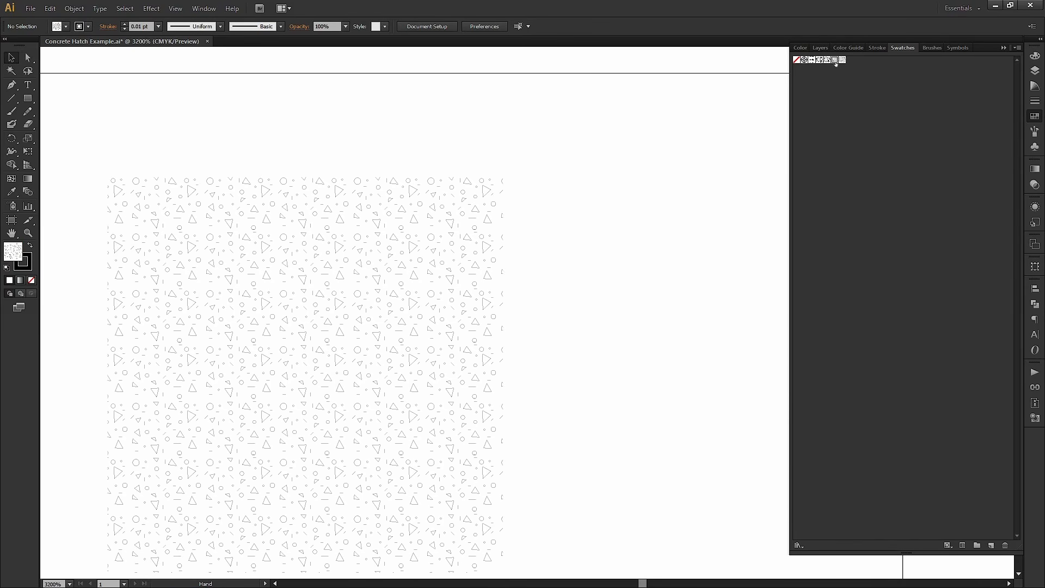
{"action": "left_click", "coordinate": [28, 101]}
{"action": "mouse_move", "coordinate": [577, 192]}
{"action": "left_mouse_down"}
{"action": "mouse_move", "coordinate": [525, 191]}
{"action": "mouse_move", "coordinate": [686, 352]}
{"action": "left_mouse_up"}
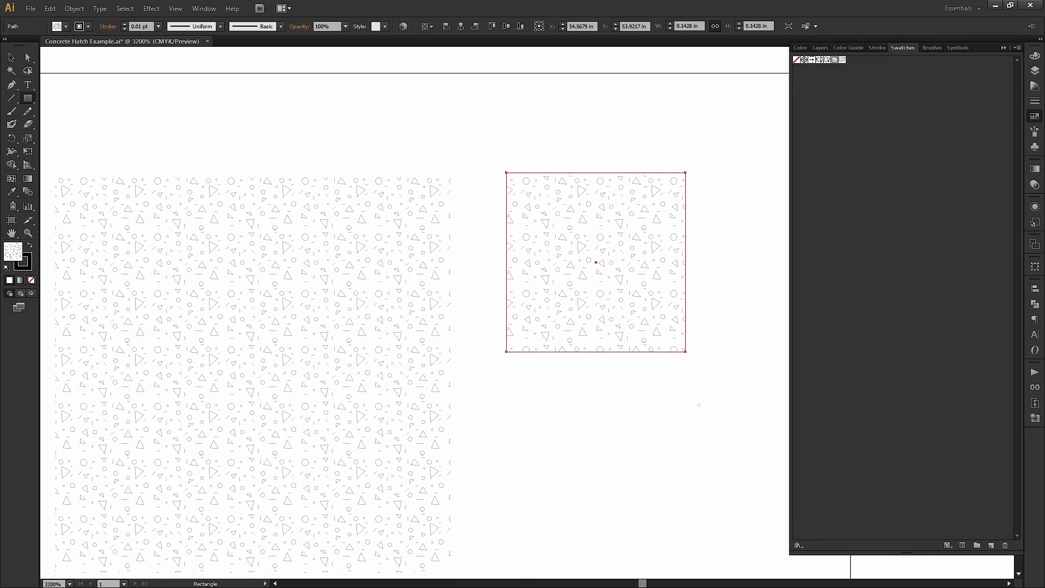
{"action": "key", "text": "v"}
{"action": "left_click", "coordinate": [681, 122]}
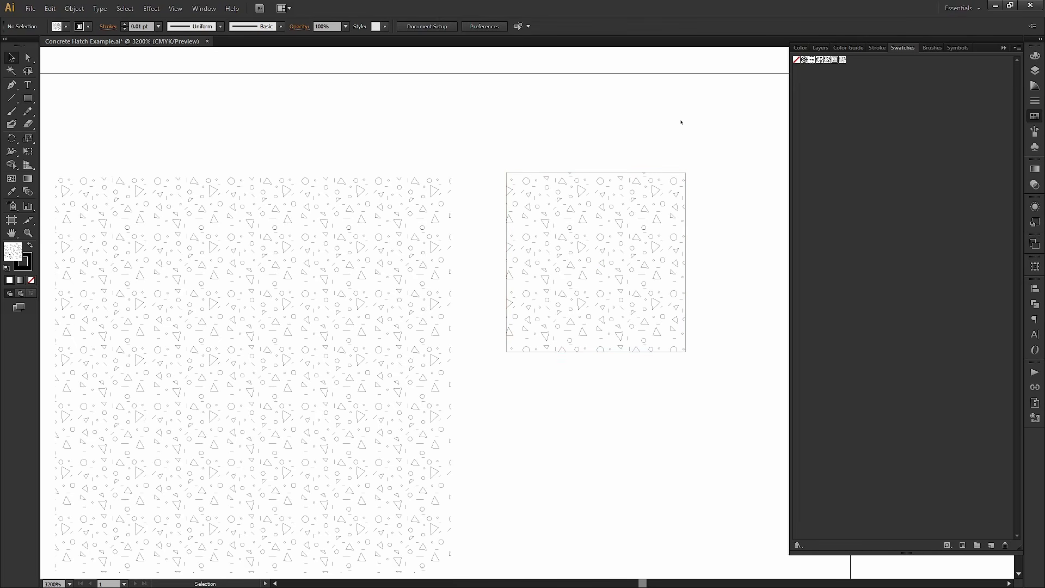
{"action": "left_click", "coordinate": [635, 264]}
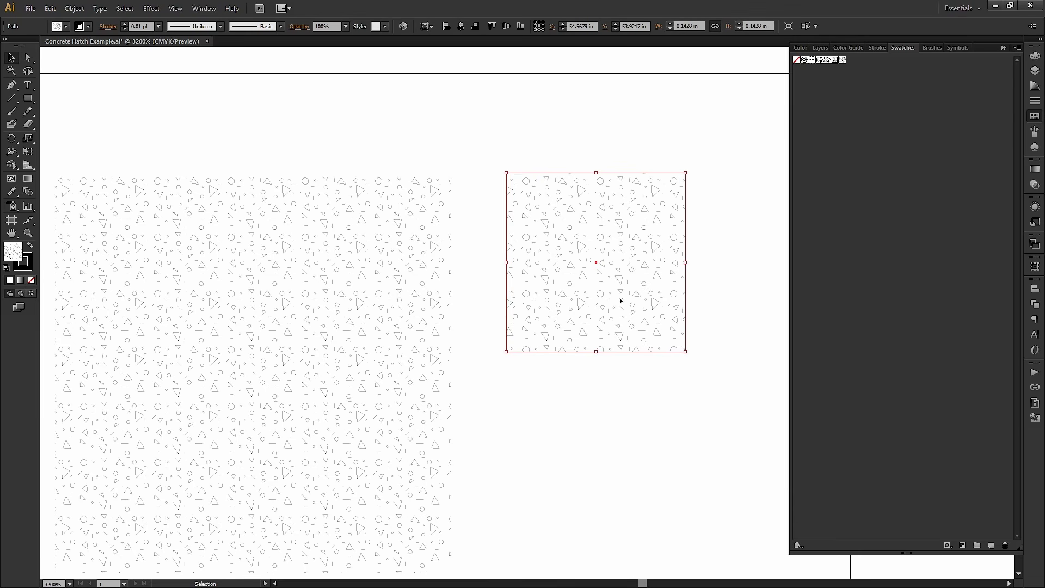
{"action": "scroll", "coordinate": [637, 258], "scroll_direction": "up", "scroll_amount": 2, "text": "alt"}
{"action": "scroll", "coordinate": [610, 272], "scroll_direction": "down", "scroll_amount": 1, "text": "ctrl"}
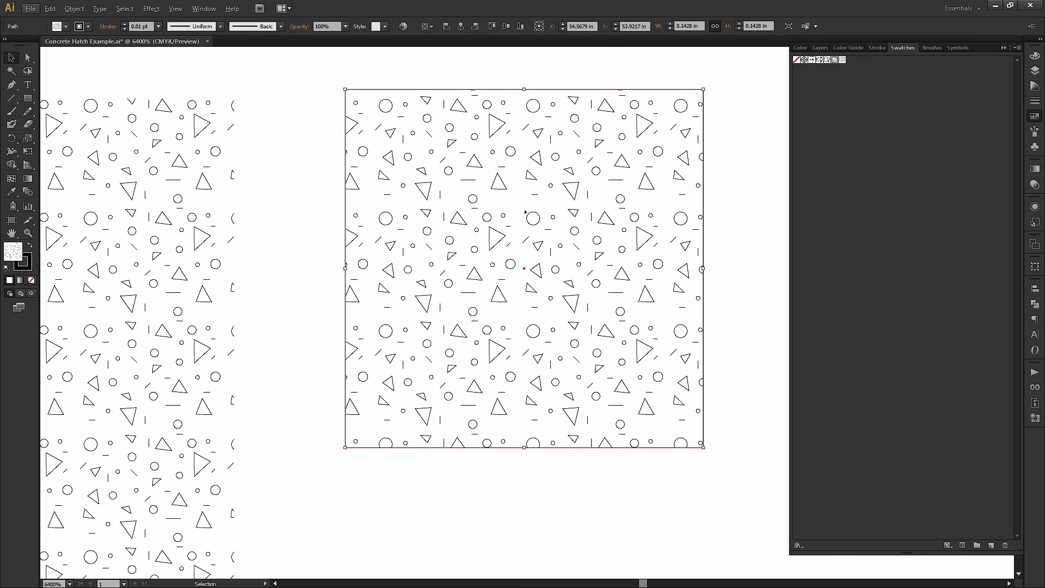
Open the New Pattern 4 swatch for editing and move the circle near the tile's lower edge slightly up and left.
{"action": "double_click", "coordinate": [835, 59]}
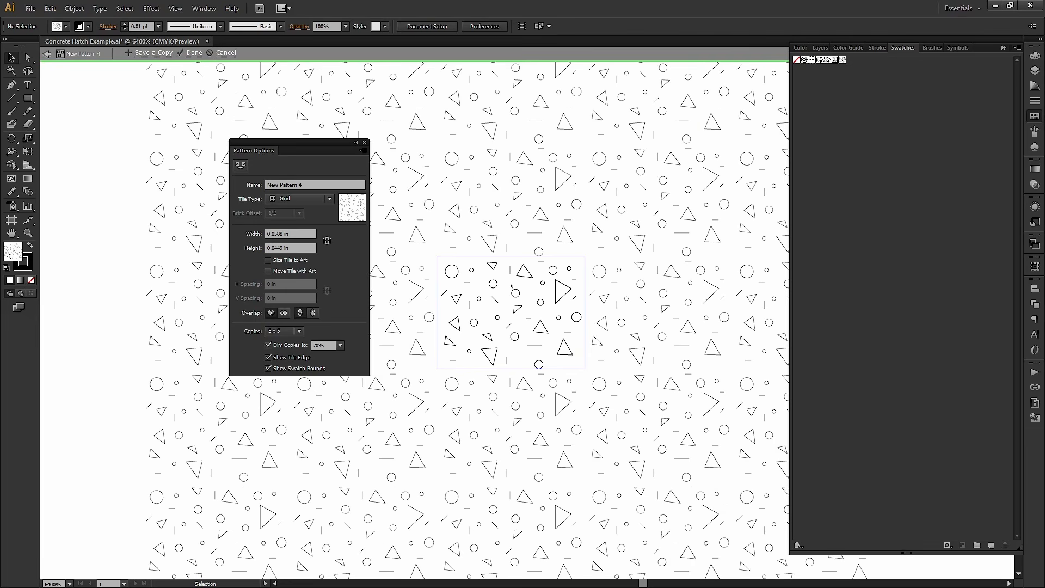
{"action": "scroll", "coordinate": [564, 326], "scroll_direction": "up", "scroll_amount": 1}
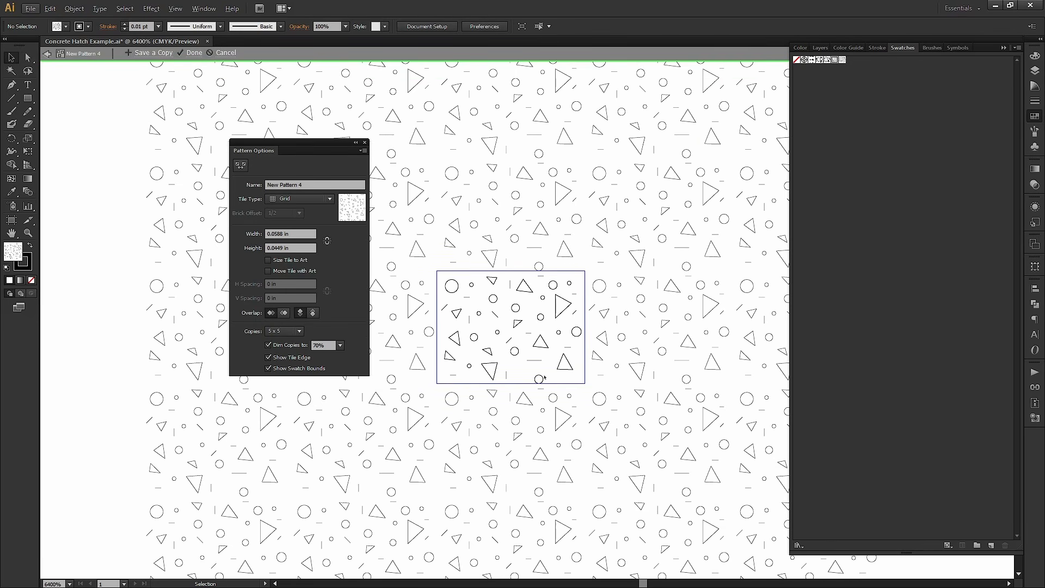
{"action": "left_click", "coordinate": [539, 378]}
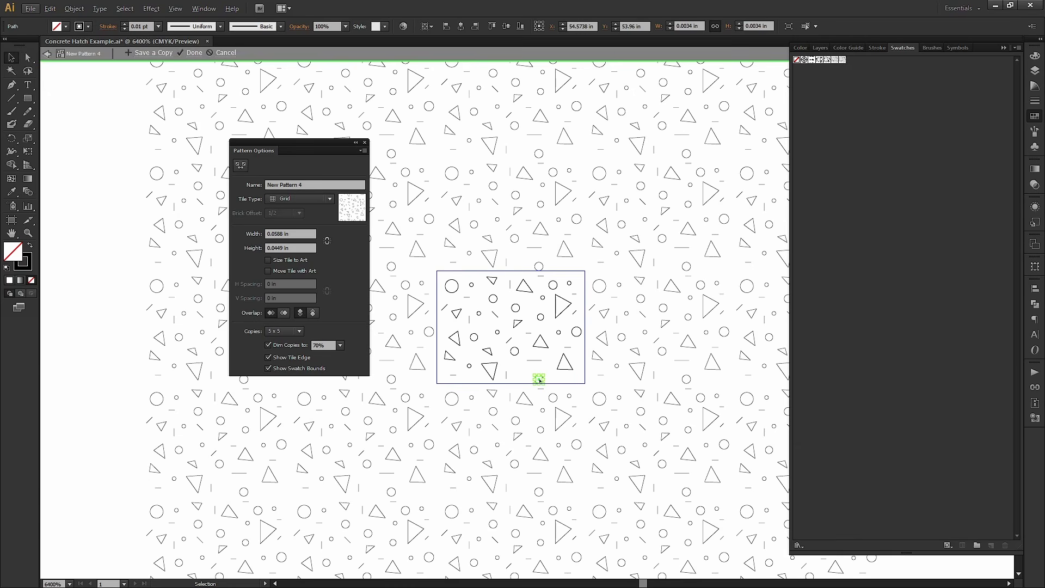
{"action": "left_click_drag", "start_coordinate": [539, 379], "coordinate": [528, 371]}
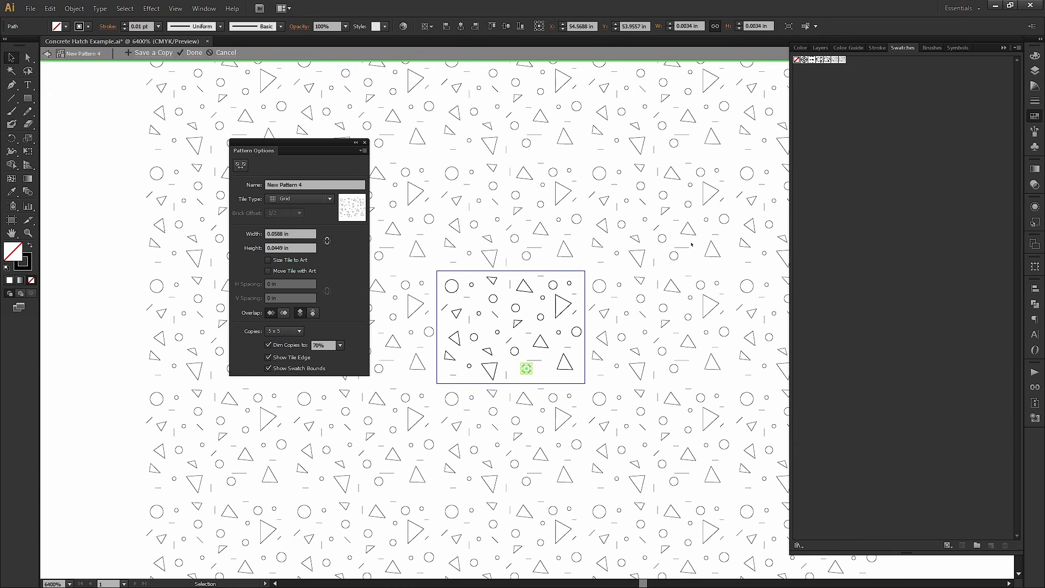
Duplicate a medium circle and a tiny circle into the gaps along the pattern tile's lower edge.
{"action": "left_click", "coordinate": [541, 317]}
{"action": "left_click_drag", "start_coordinate": [540, 318], "coordinate": [544, 375], "text": "alt"}
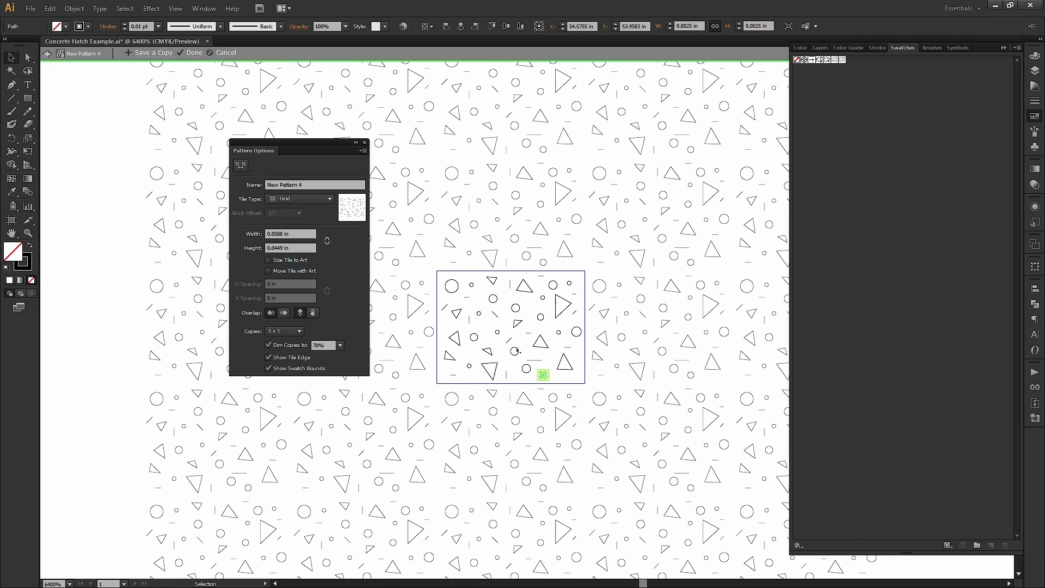
{"action": "left_click", "coordinate": [529, 307]}
{"action": "left_click", "coordinate": [489, 341]}
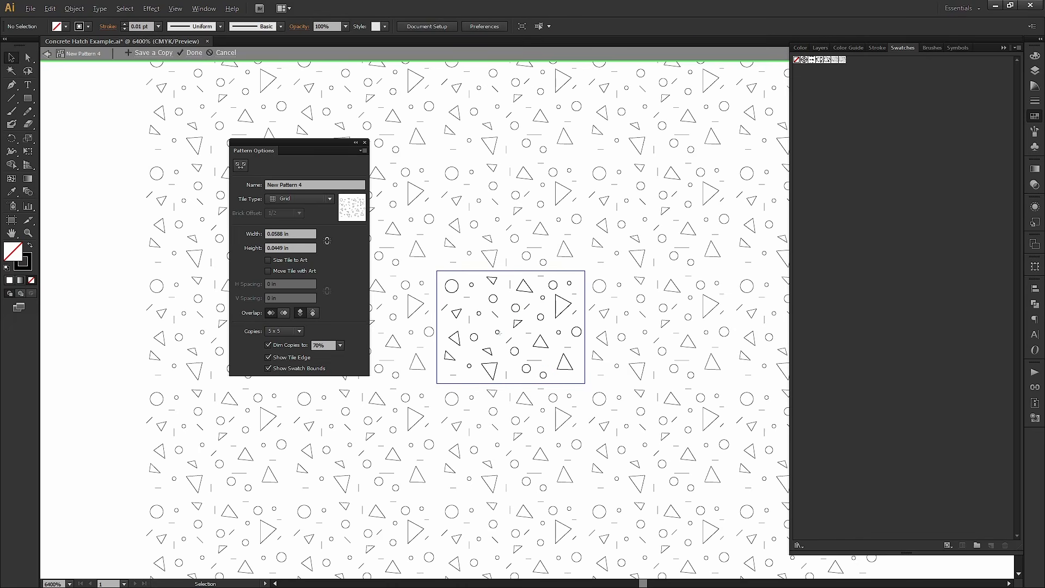
{"action": "left_click", "coordinate": [469, 377]}
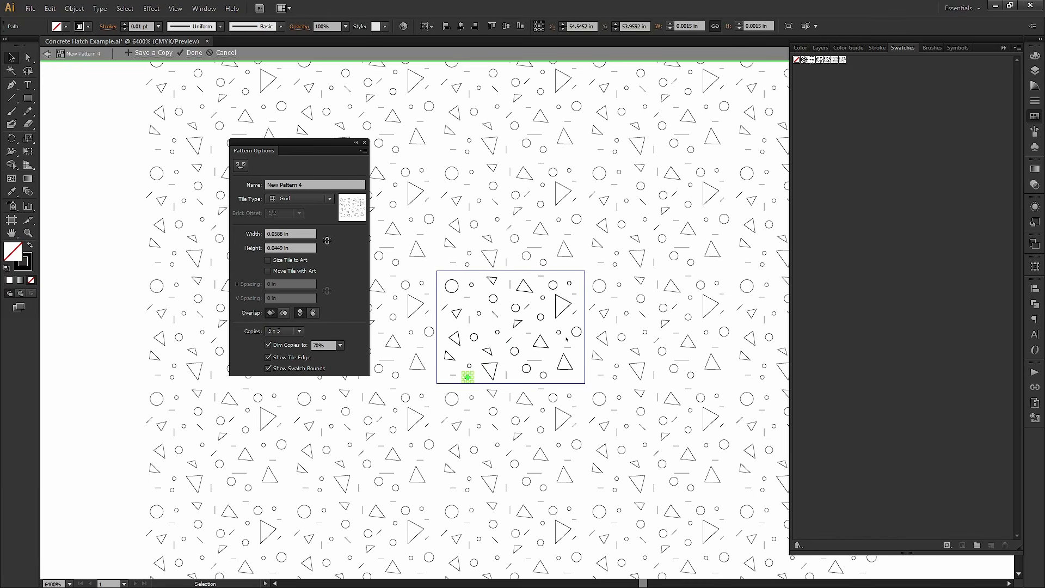
Copy tiny circles into the gaps at the tile's lower-right corner and left side, and finish editing the pattern.
{"action": "left_click_drag", "start_coordinate": [559, 334], "coordinate": [578, 378], "text": "alt"}
{"action": "left_click", "coordinate": [569, 285]}
{"action": "left_click", "coordinate": [567, 301]}
{"action": "left_click", "coordinate": [569, 284]}
{"action": "left_click_drag", "start_coordinate": [570, 284], "coordinate": [555, 311], "text": "alt"}
{"action": "left_click_drag", "start_coordinate": [446, 324], "coordinate": [445, 325], "text": "alt"}
{"action": "left_click", "coordinate": [366, 142]}
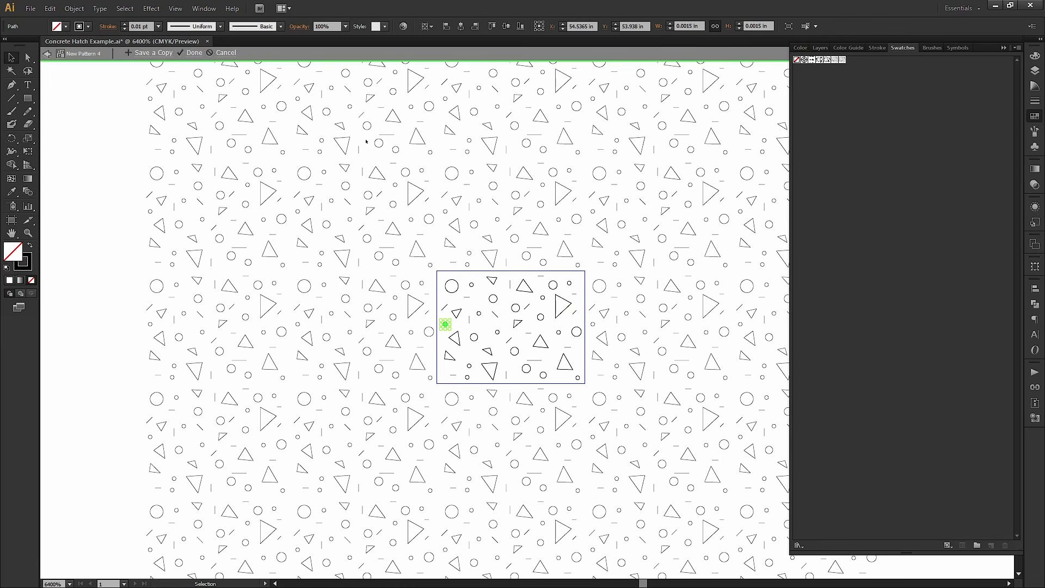
{"action": "left_click", "coordinate": [191, 53]}
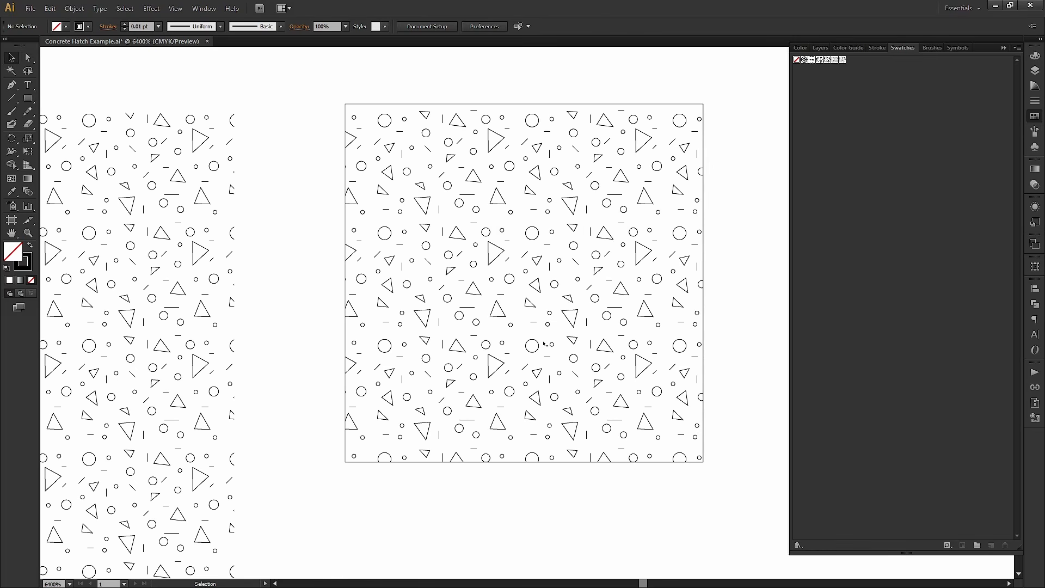
Compare the updated pattern-filled squares with the original small tile, and check the original tile's shapes.
{"action": "scroll", "coordinate": [561, 342], "scroll_direction": "down", "scroll_amount": 2, "text": "alt"}
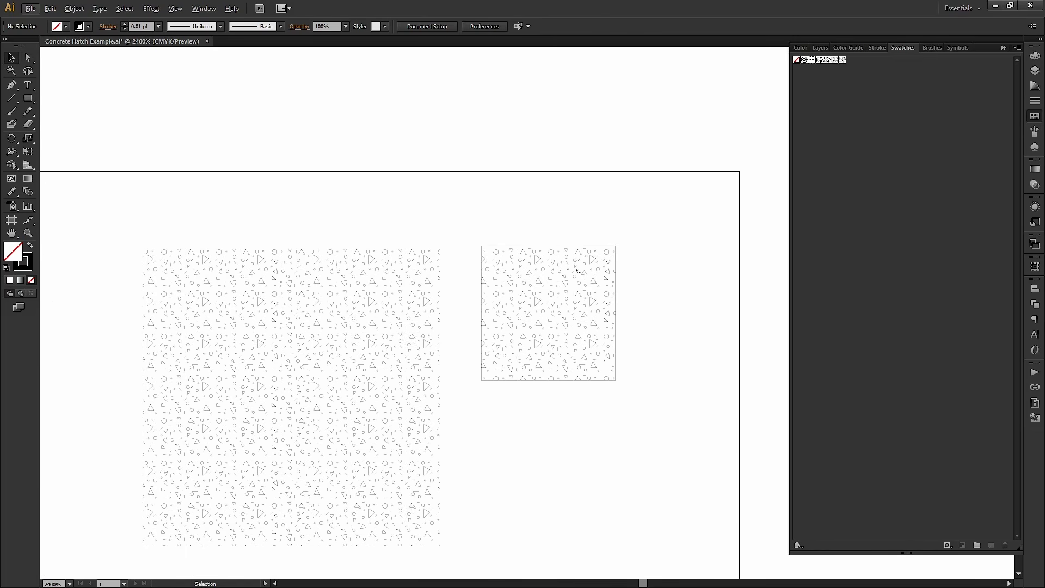
{"action": "scroll", "coordinate": [345, 308], "scroll_direction": "left", "scroll_amount": 6, "text": "ctrl"}
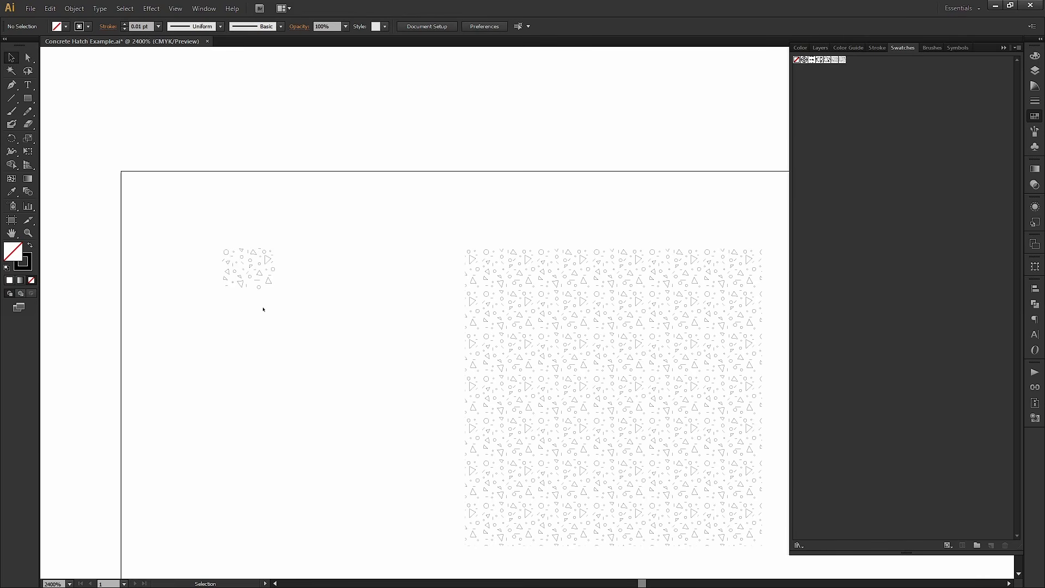
{"action": "left_click_drag", "start_coordinate": [289, 238], "coordinate": [214, 293]}
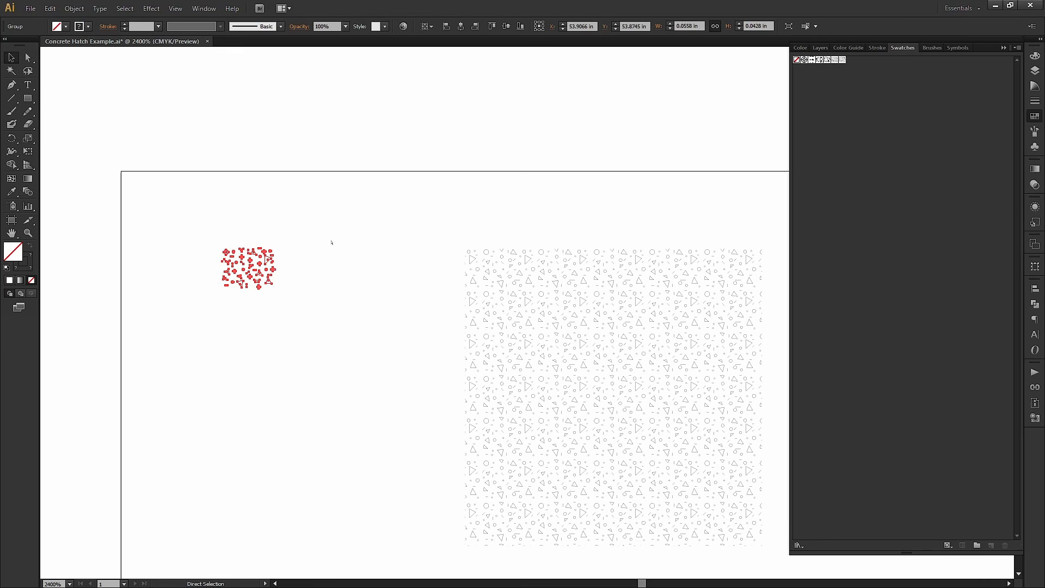
{"action": "left_click", "coordinate": [346, 218]}
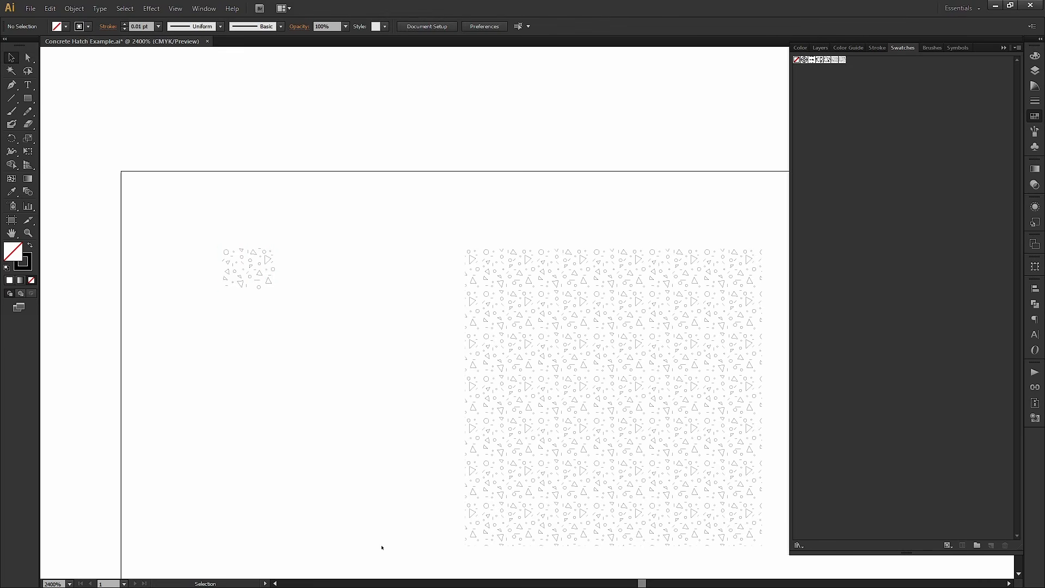
Switch to the Untitled-1-Recovered hatch document in Photoshop and check its image size.
{"action": "key", "text": "super"}
{"action": "left_click", "coordinate": [245, 575]}
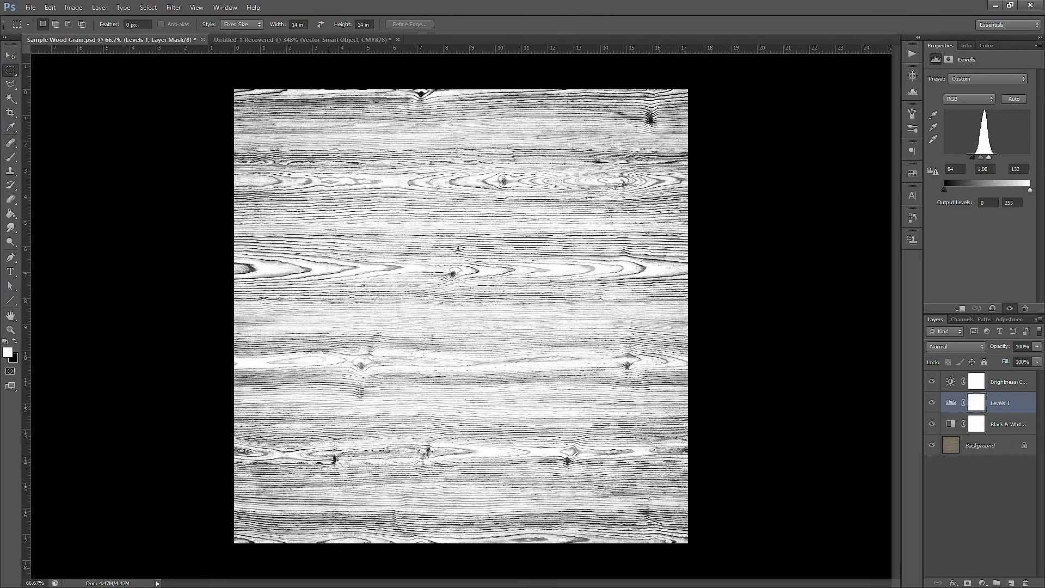
{"action": "left_click", "coordinate": [328, 39]}
{"action": "key", "text": "d"}
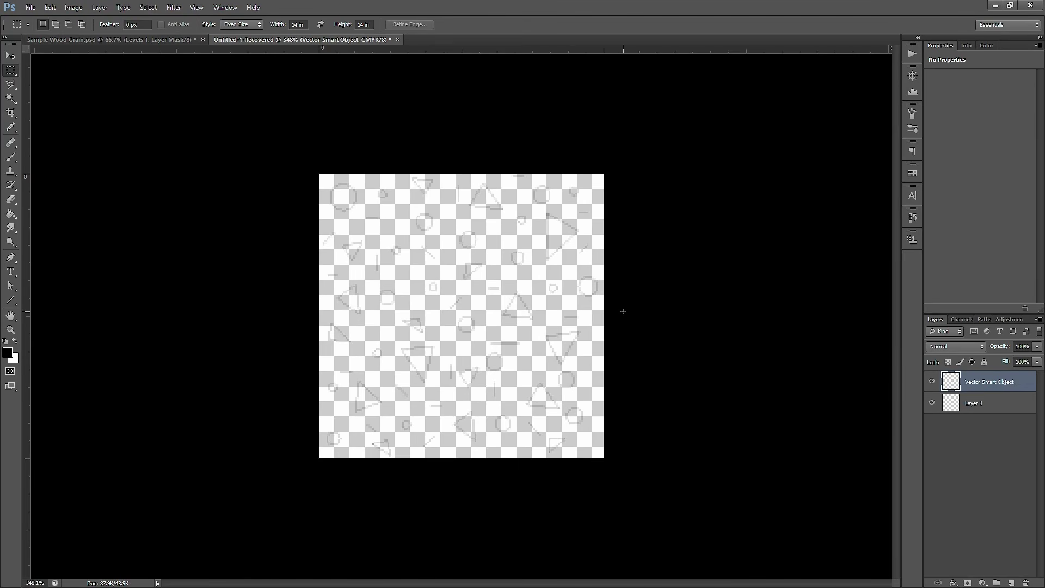
{"action": "left_click", "coordinate": [74, 7]}
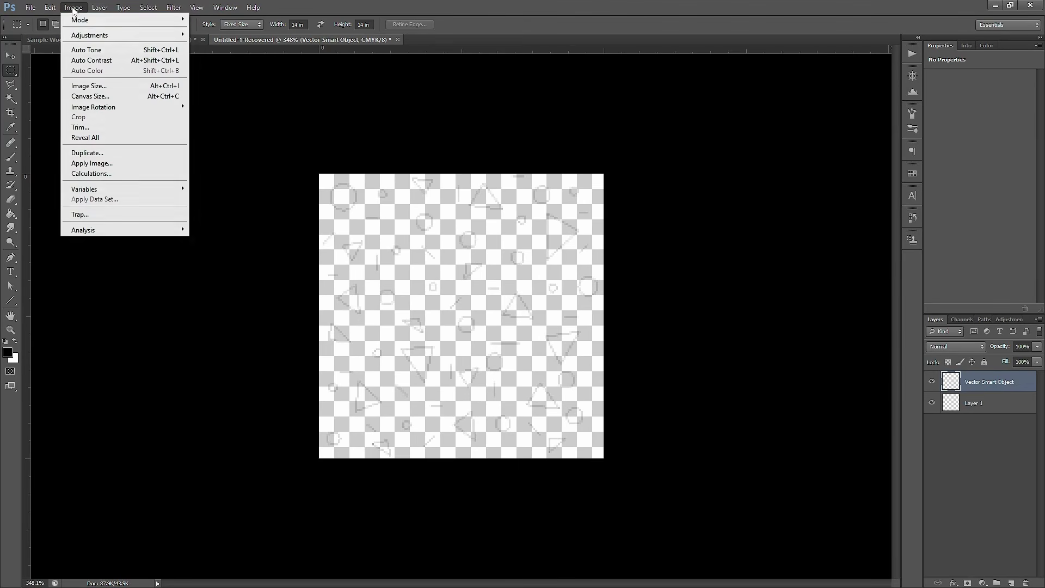
{"action": "left_click", "coordinate": [88, 85]}
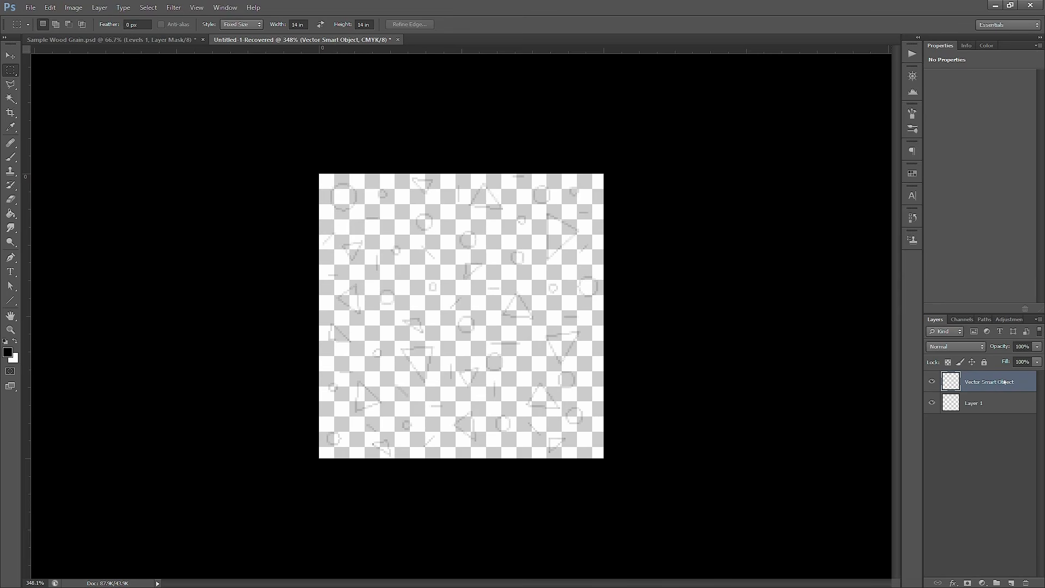
Review the Vector Smart Object layer's commands and the hatch tile's Save for Web JPEG settings, without exporting.
{"action": "right_click", "coordinate": [1005, 381]}
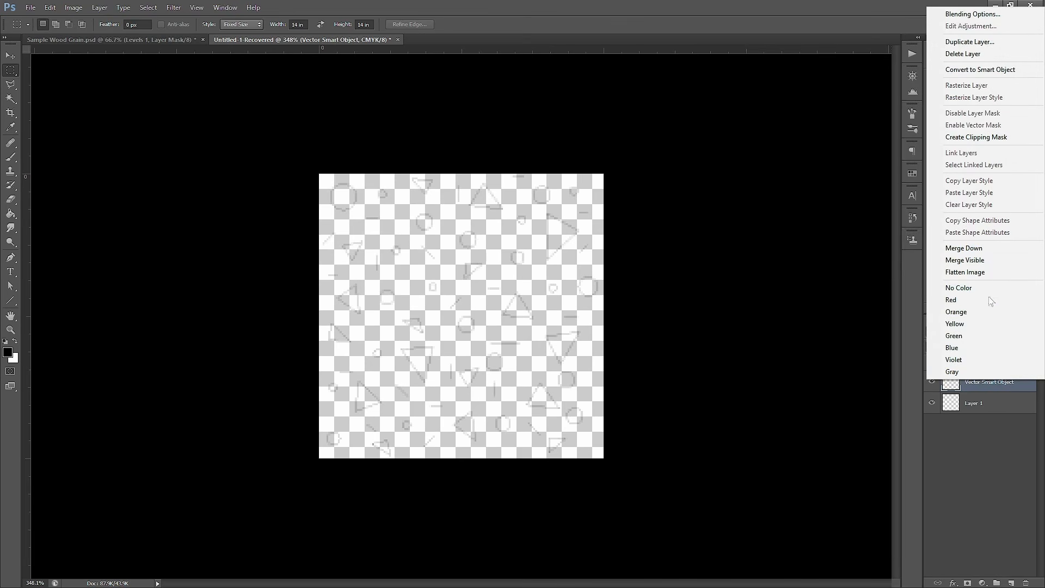
{"action": "left_click", "coordinate": [996, 393]}
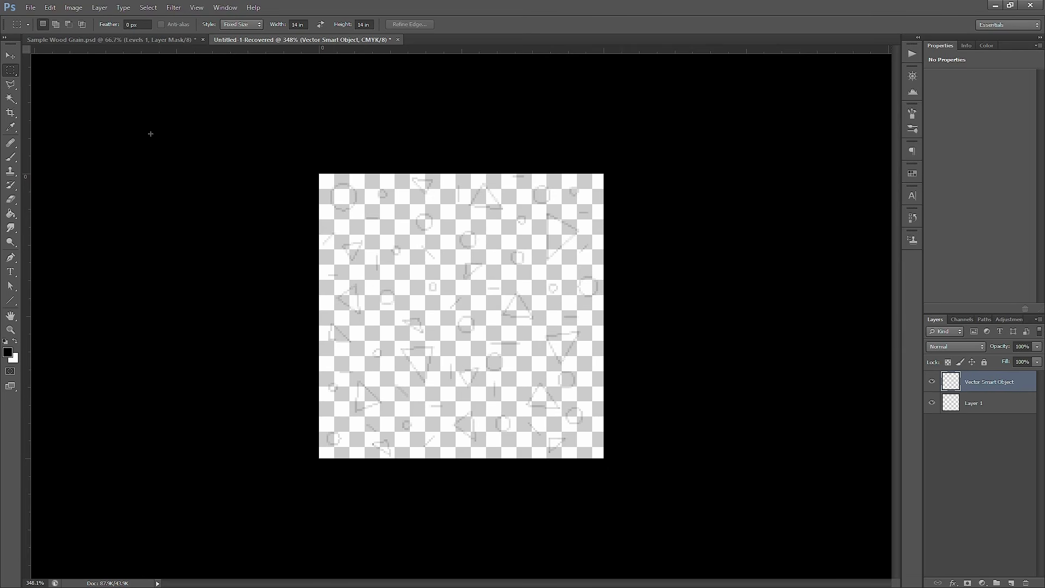
{"action": "key", "text": "ctrl+alt+shift+s"}
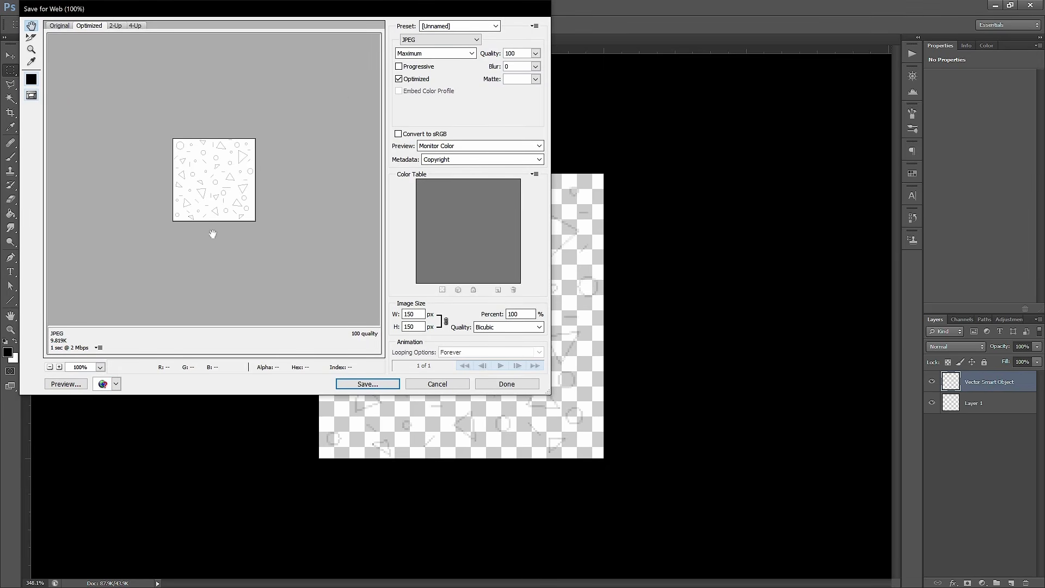
{"action": "left_click", "coordinate": [435, 384]}
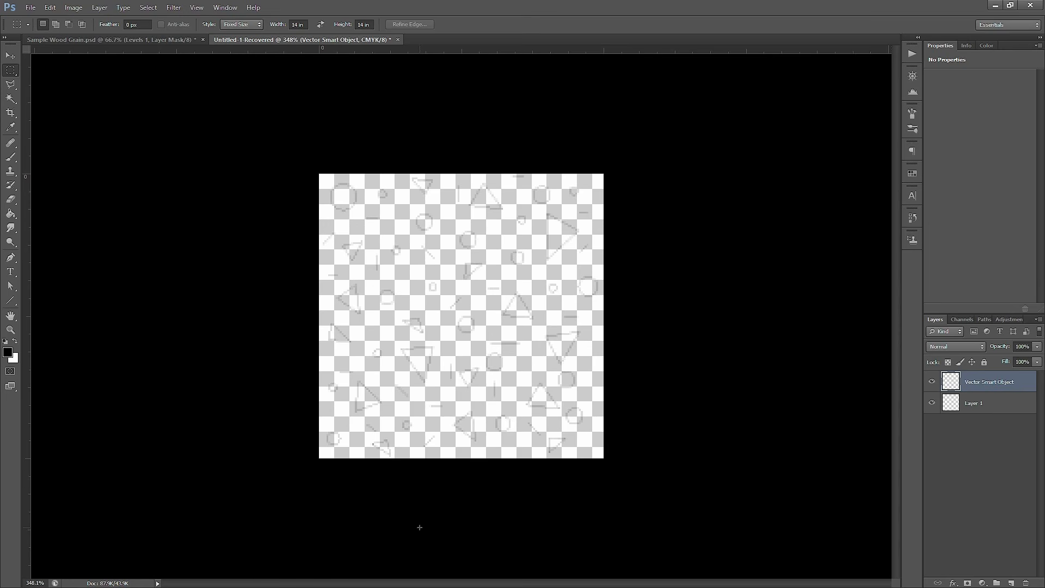
Switch to the Concrete Hatch Example document in Illustrator and compare the small original tile with both pattern-filled squares.
{"action": "left_click", "coordinate": [264, 578]}
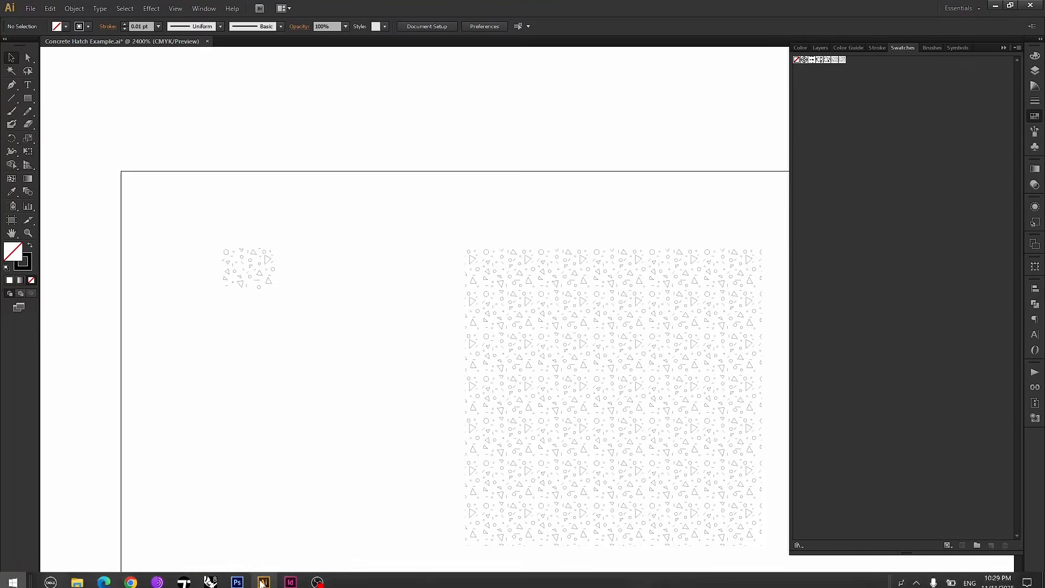
{"action": "left_click_drag", "start_coordinate": [495, 285], "coordinate": [468, 285]}
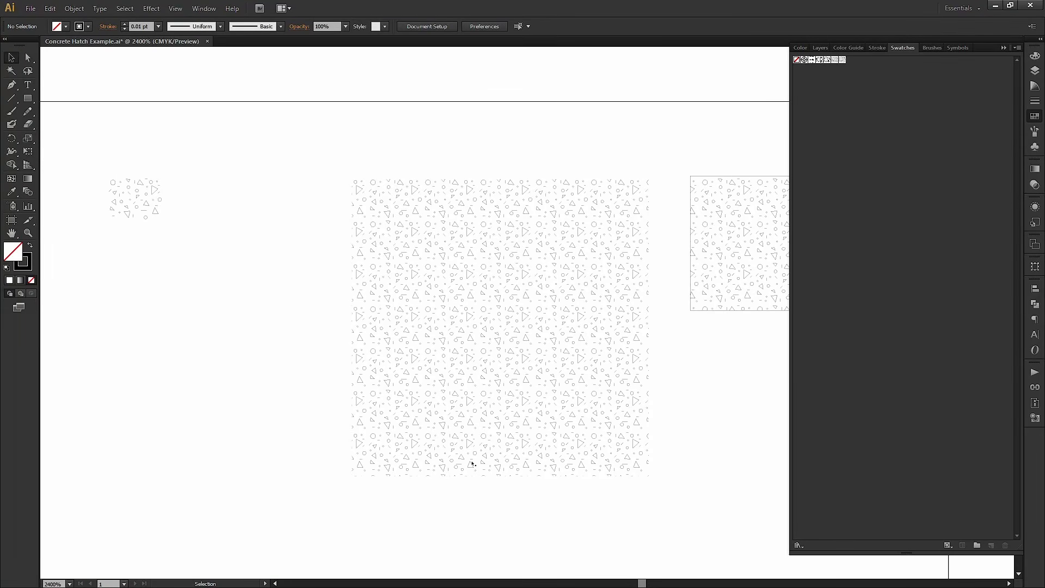
{"action": "scroll", "coordinate": [473, 464], "scroll_direction": "down", "scroll_amount": 11, "text": "ctrl"}
{"action": "scroll", "coordinate": [435, 270], "scroll_direction": "down", "scroll_amount": 1}
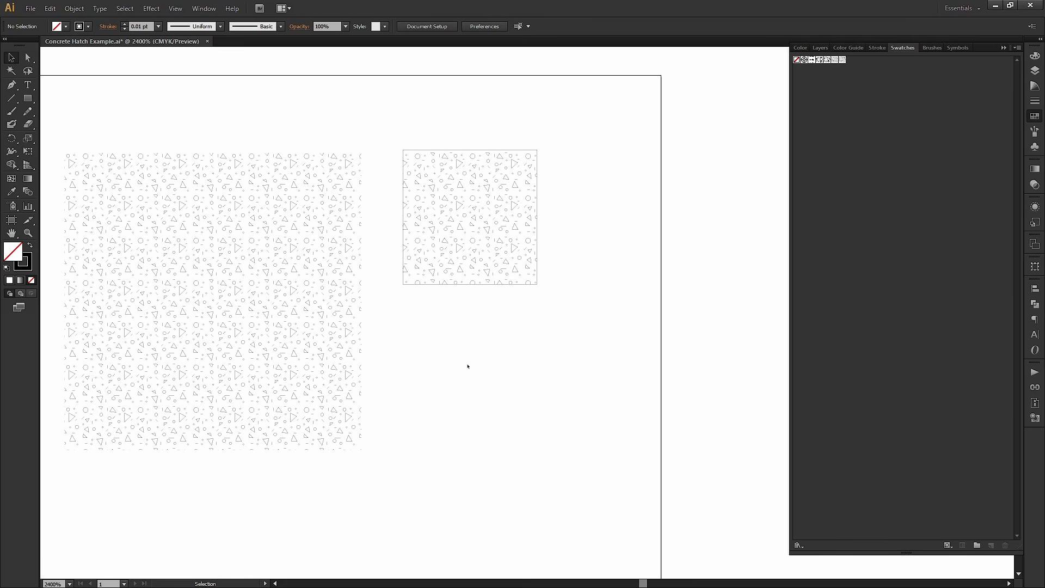
{"action": "scroll", "coordinate": [381, 190], "scroll_direction": "left", "scroll_amount": 2, "text": "ctrl"}
{"action": "scroll", "coordinate": [435, 217], "scroll_direction": "up", "scroll_amount": 2}
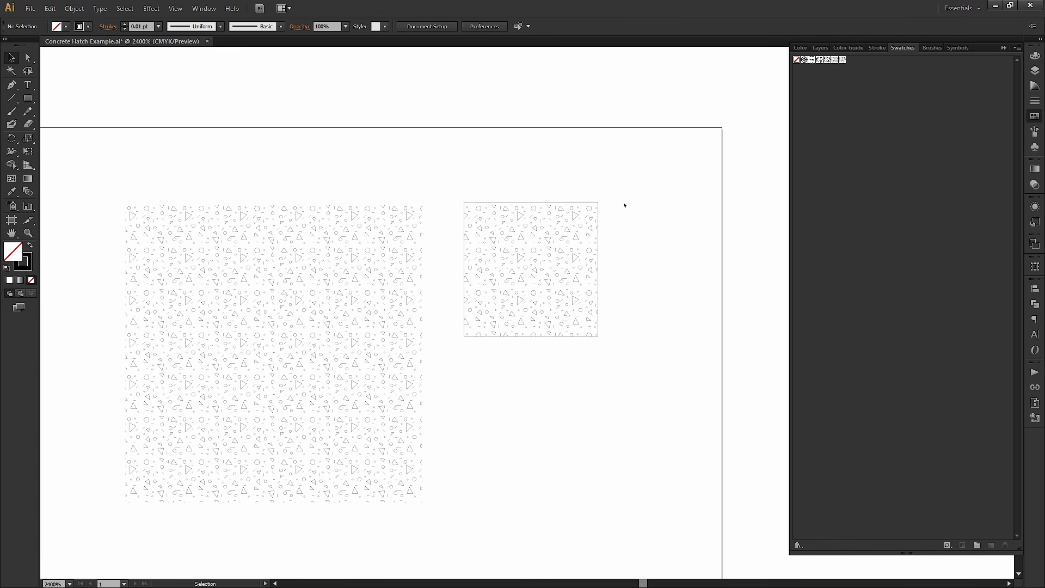
{"action": "left_click_drag", "start_coordinate": [434, 252], "coordinate": [551, 263]}
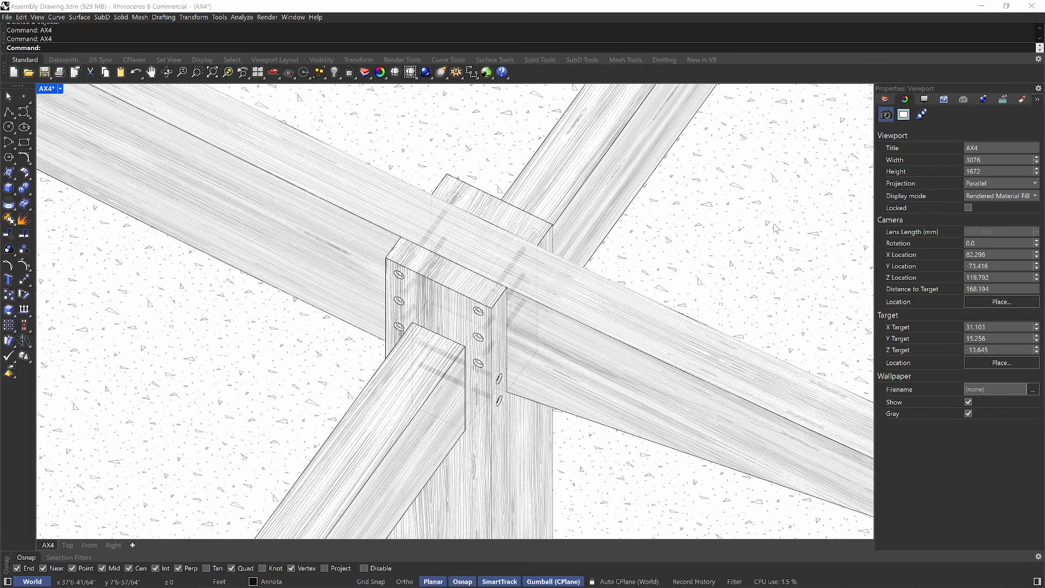
Set the projection of the AX4 viewport in Rhino's Assembly Drawing model to Perspective.
{"action": "scroll", "coordinate": [717, 261], "scroll_direction": "down", "scroll_amount": 3}
{"action": "scroll", "coordinate": [665, 233], "scroll_direction": "down", "scroll_amount": 4}
{"action": "scroll", "coordinate": [632, 228], "scroll_direction": "up", "scroll_amount": 6}
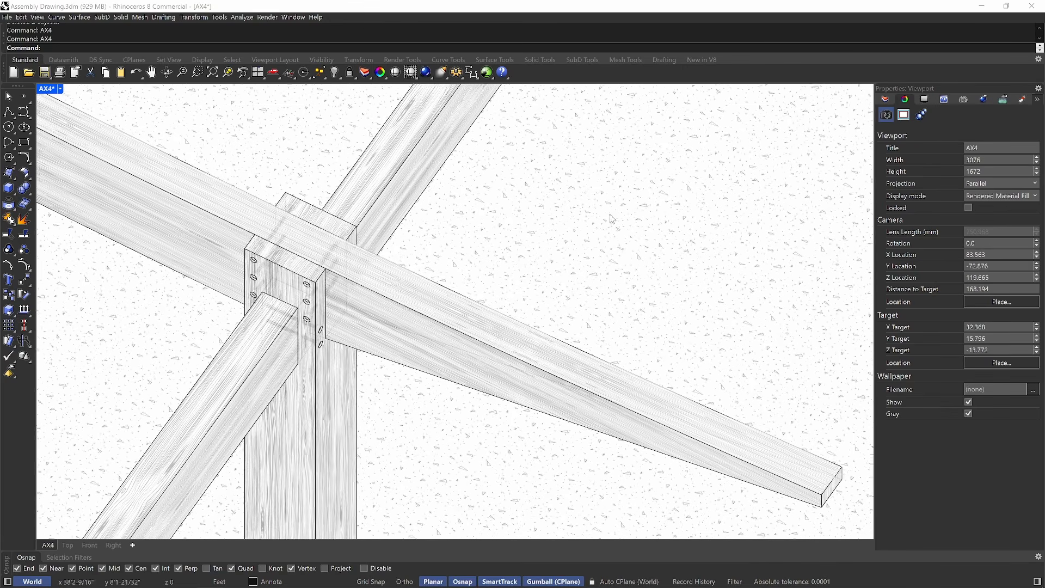
{"action": "left_click", "coordinate": [988, 184]}
{"action": "left_click", "coordinate": [986, 200]}
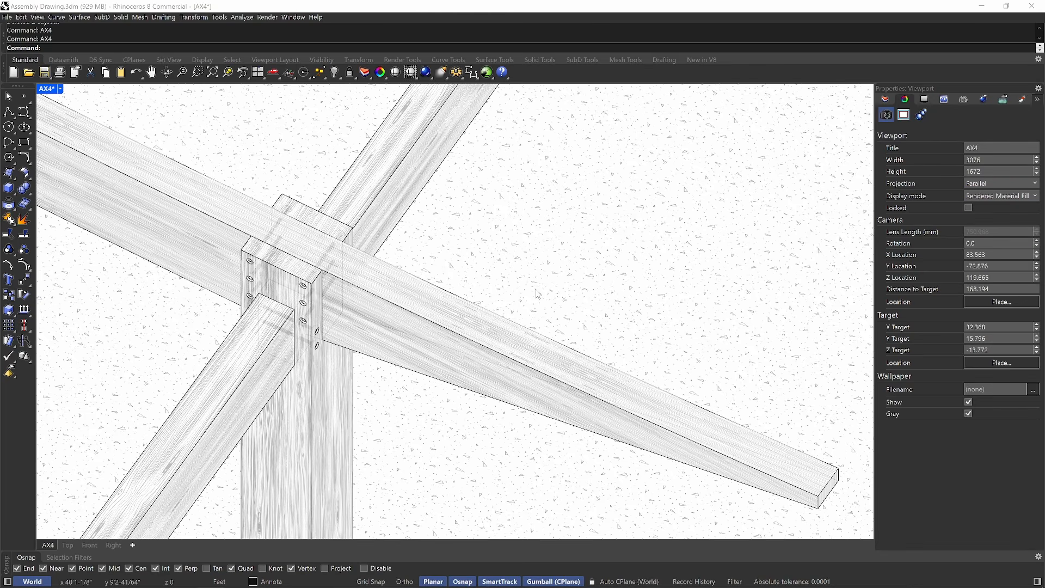
Examine the wood hatch on the timber frame's beams and posts from several angles and distances.
{"action": "scroll", "coordinate": [498, 278], "scroll_direction": "up", "scroll_amount": 10}
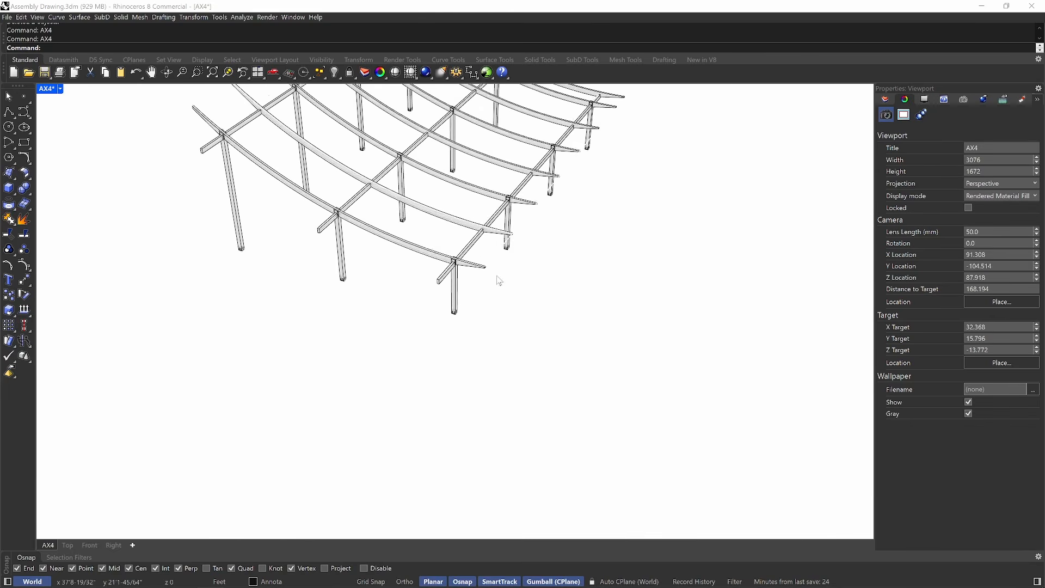
{"action": "scroll", "coordinate": [503, 211], "scroll_direction": "down", "scroll_amount": 10}
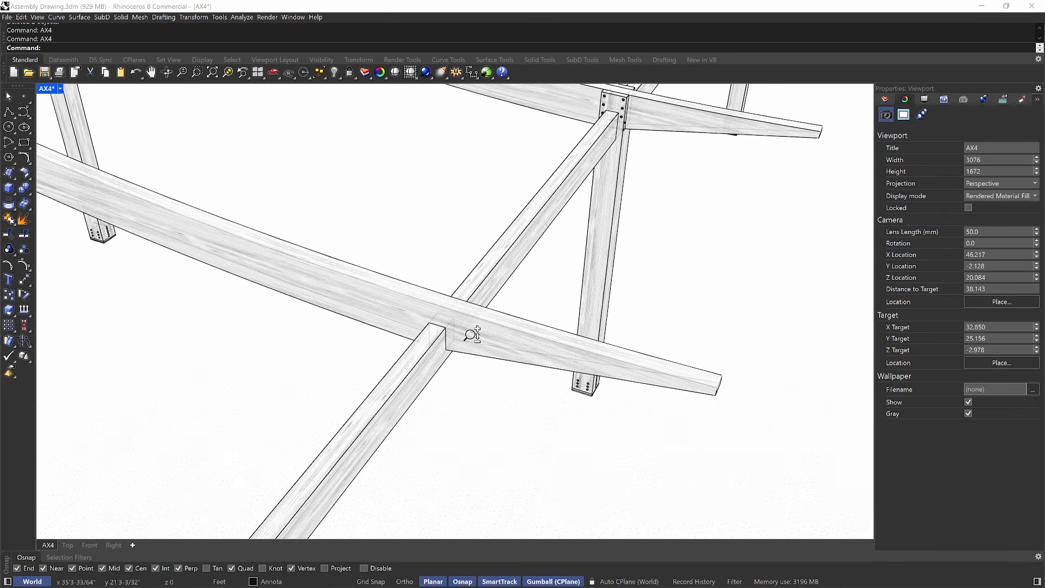
{"action": "right_click_drag", "start_coordinate": [472, 334], "coordinate": [443, 350]}
{"action": "right_click_drag", "start_coordinate": [366, 301], "coordinate": [470, 327], "text": "shift"}
{"action": "scroll", "coordinate": [495, 343], "scroll_direction": "down", "scroll_amount": 8}
{"action": "scroll", "coordinate": [296, 262], "scroll_direction": "up", "scroll_amount": 6}
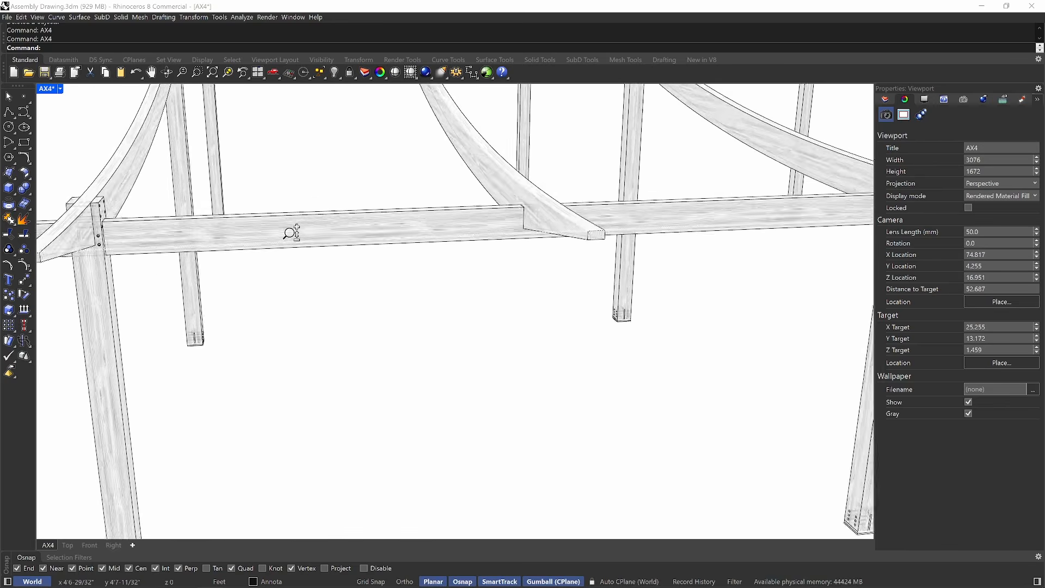
{"action": "scroll", "coordinate": [462, 252], "scroll_direction": "up", "scroll_amount": 5}
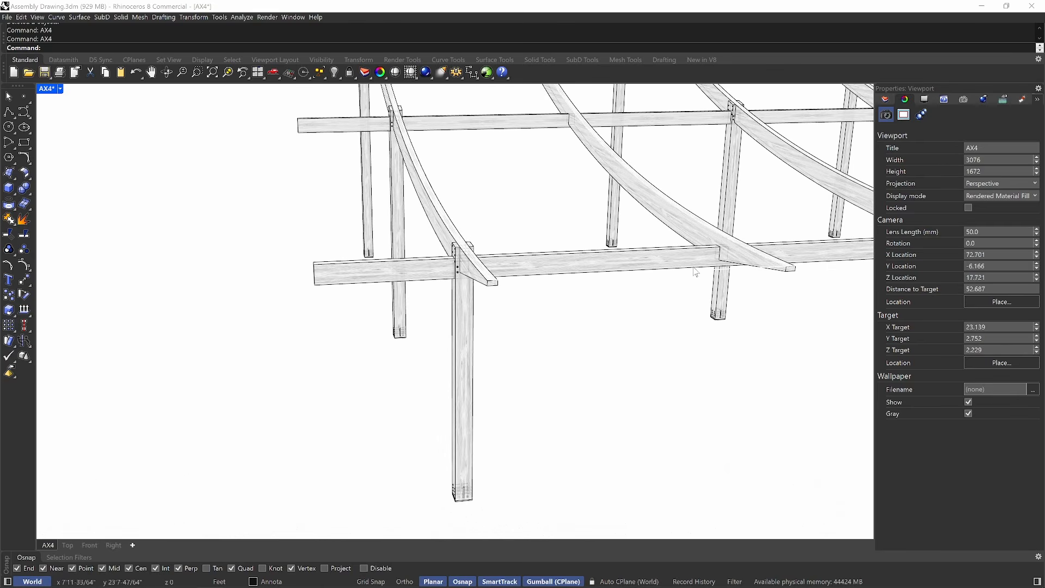
{"action": "right_click_drag", "start_coordinate": [694, 268], "coordinate": [344, 286], "text": "shift"}
{"action": "scroll", "coordinate": [624, 288], "scroll_direction": "down", "scroll_amount": 4}
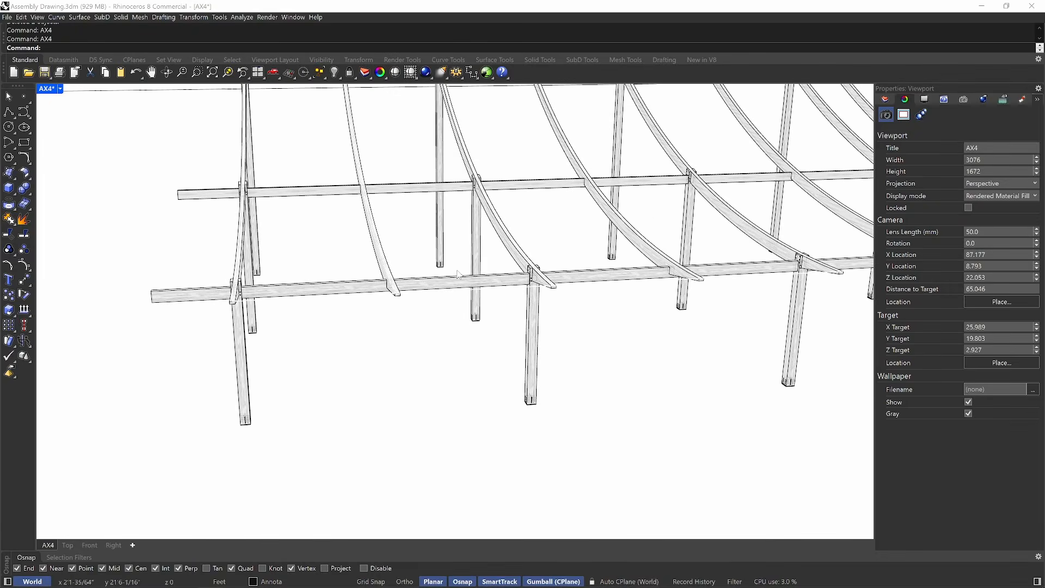
{"action": "right_click_drag", "start_coordinate": [457, 271], "coordinate": [486, 306]}
{"action": "scroll", "coordinate": [480, 290], "scroll_direction": "down", "scroll_amount": 7}
{"action": "scroll", "coordinate": [485, 288], "scroll_direction": "down", "scroll_amount": 3}
{"action": "scroll", "coordinate": [487, 272], "scroll_direction": "up", "scroll_amount": 1}
{"action": "right_click_drag", "start_coordinate": [488, 253], "coordinate": [488, 265]}
{"action": "scroll", "coordinate": [484, 266], "scroll_direction": "down", "scroll_amount": 3}
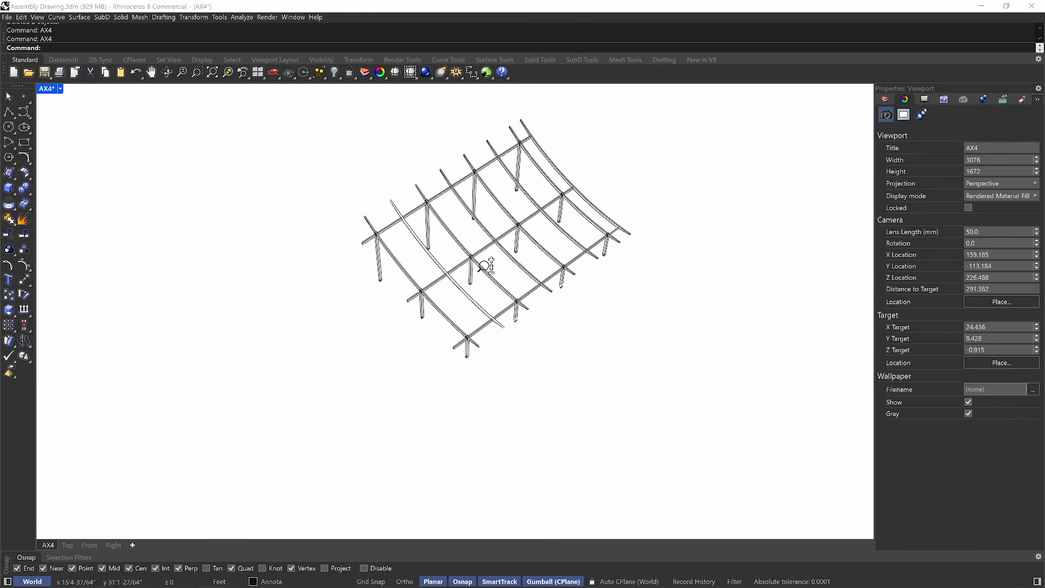
Examine the hatched grain at the frame's corner post joint, and compare it with how the whole structure reads from afar.
{"action": "scroll", "coordinate": [486, 265], "scroll_direction": "up", "scroll_amount": 3}
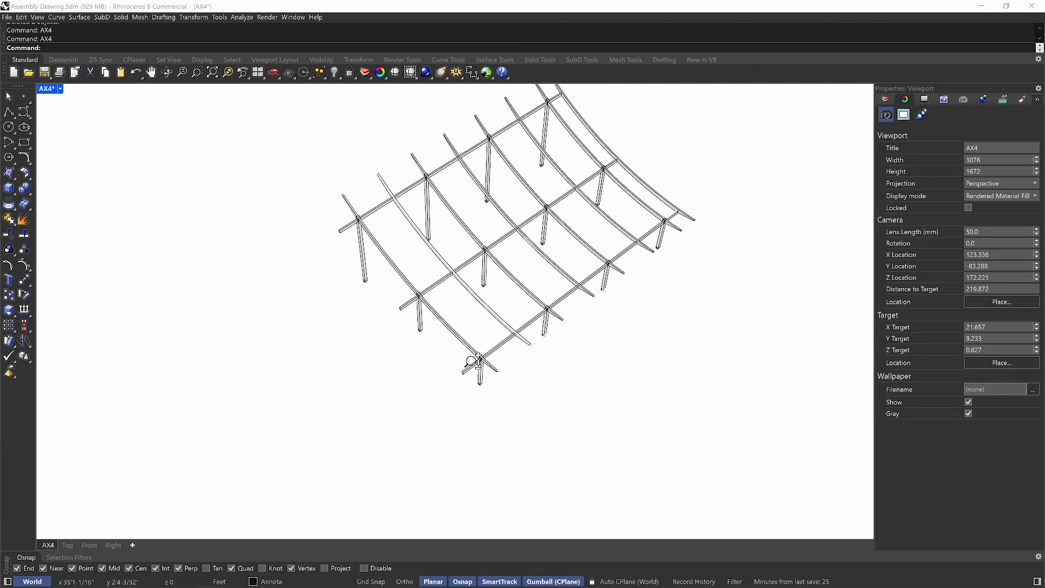
{"action": "scroll", "coordinate": [472, 361], "scroll_direction": "up", "scroll_amount": 7}
{"action": "scroll", "coordinate": [486, 387], "scroll_direction": "up", "scroll_amount": 12}
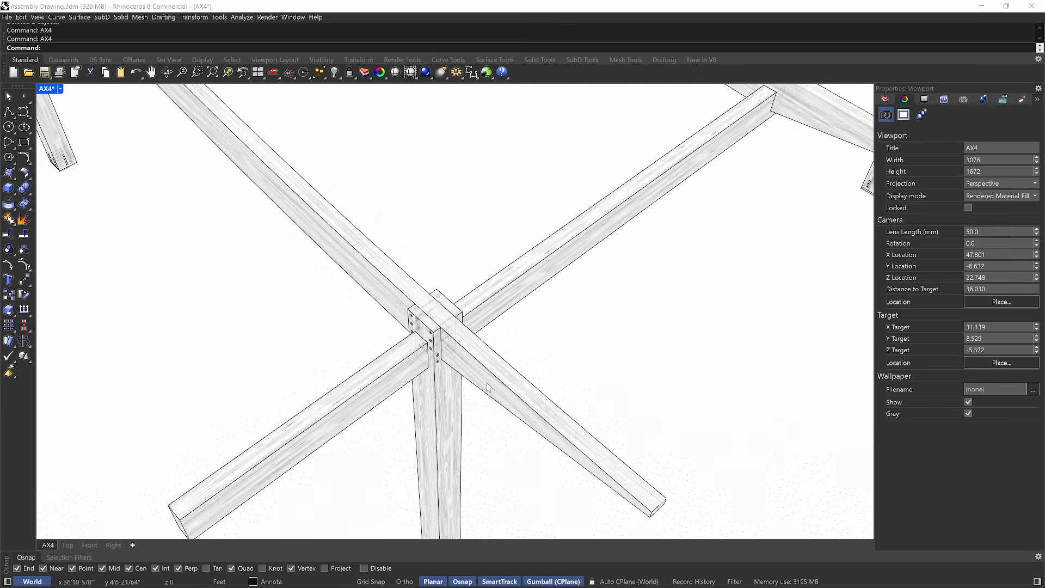
{"action": "scroll", "coordinate": [432, 375], "scroll_direction": "up", "scroll_amount": 4}
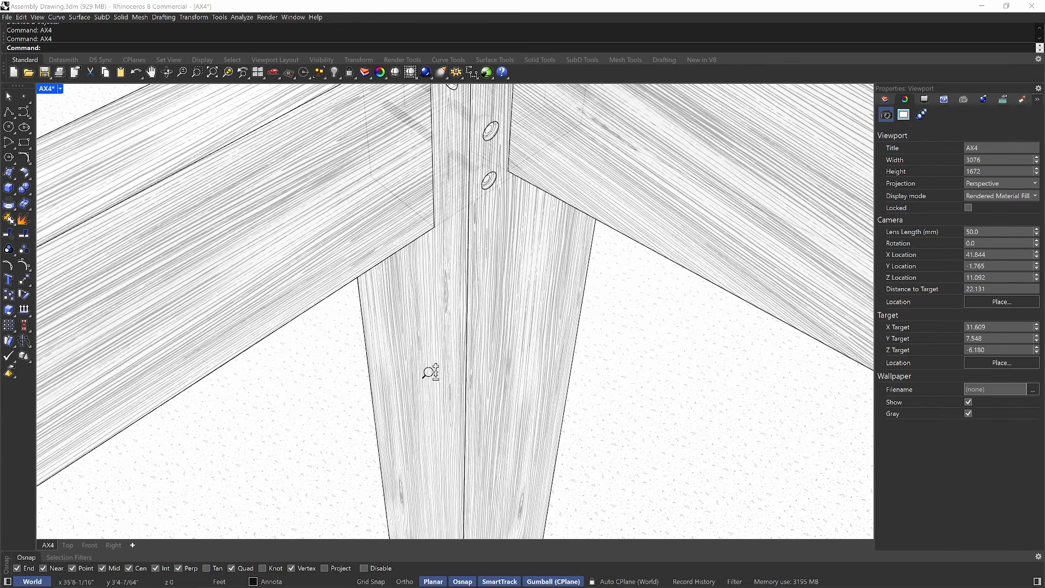
{"action": "scroll", "coordinate": [431, 375], "scroll_direction": "down", "scroll_amount": 1}
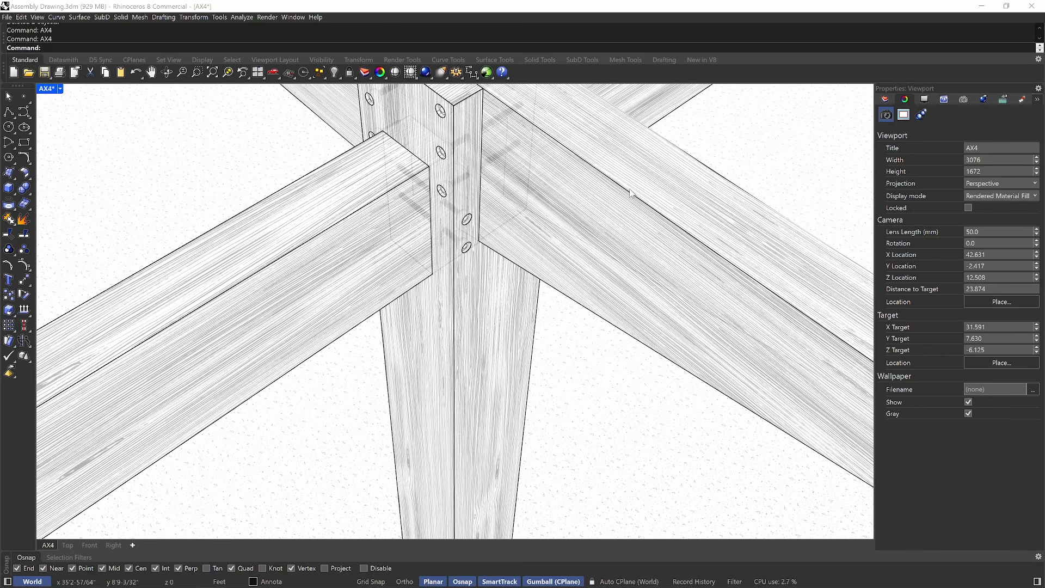
{"action": "scroll", "coordinate": [569, 144], "scroll_direction": "down", "scroll_amount": 15}
{"action": "right_click_drag", "start_coordinate": [592, 182], "coordinate": [535, 373], "text": "shift"}
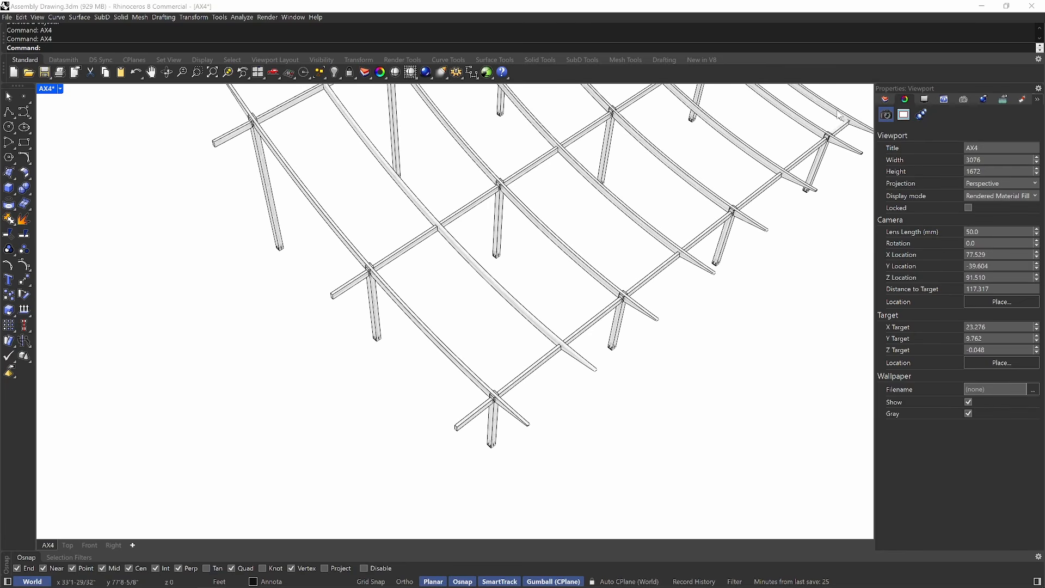
{"action": "scroll", "coordinate": [583, 233], "scroll_direction": "down", "scroll_amount": 4}
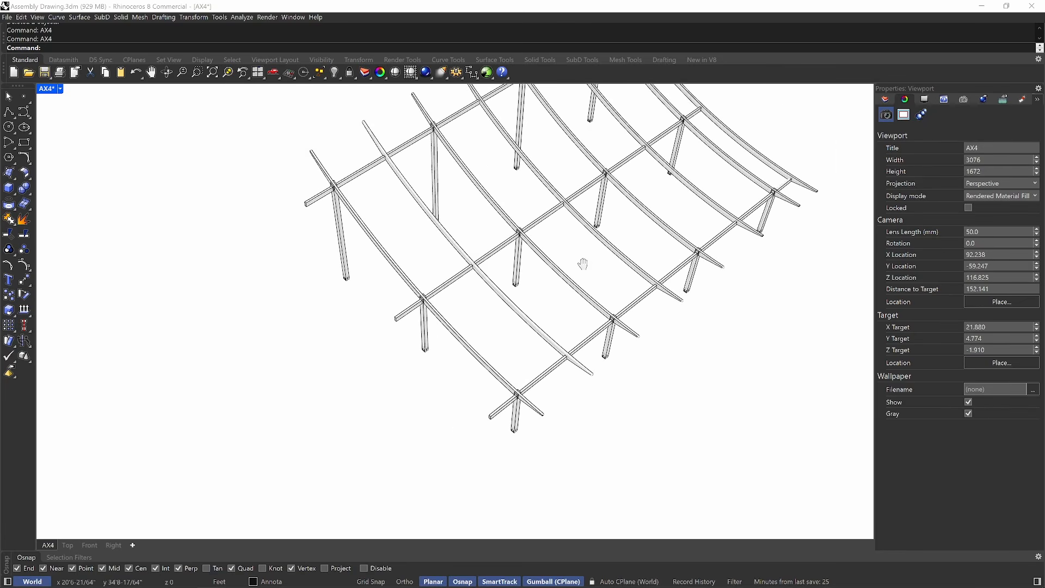
{"action": "right_click_drag", "start_coordinate": [583, 261], "coordinate": [549, 286]}
{"action": "scroll", "coordinate": [550, 292], "scroll_direction": "down", "scroll_amount": 4}
{"action": "scroll", "coordinate": [549, 286], "scroll_direction": "up", "scroll_amount": 1}
{"action": "right_click_drag", "start_coordinate": [531, 354], "coordinate": [517, 401]}
Inspect the grain direction on the corner joint's cross beam, curved beam and post around the bolt holes at close range.
{"action": "scroll", "coordinate": [526, 377], "scroll_direction": "up", "scroll_amount": 7}
{"action": "scroll", "coordinate": [526, 377], "scroll_direction": "up", "scroll_amount": 12}
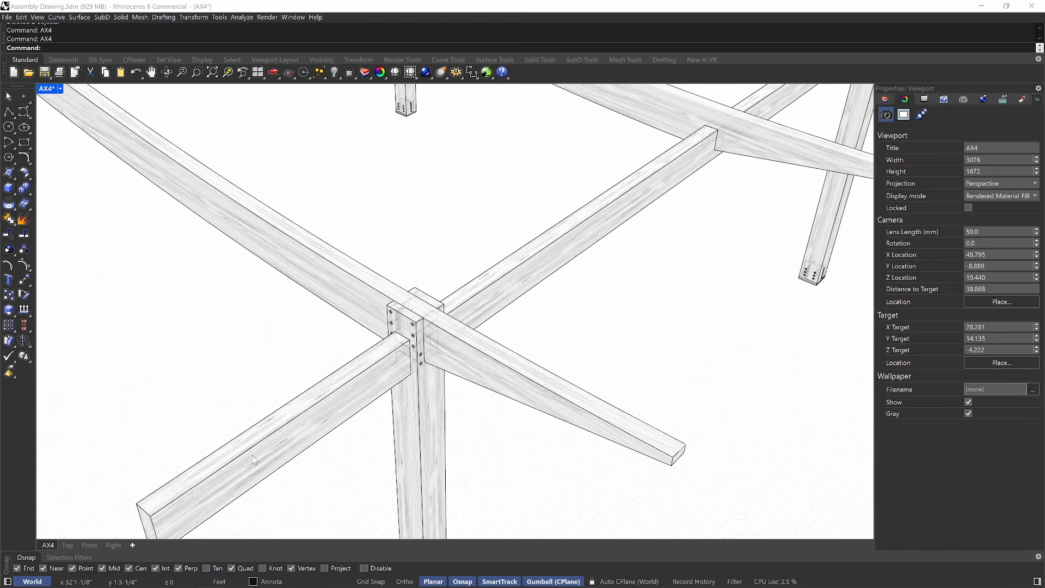
{"action": "right_click_drag", "start_coordinate": [380, 354], "coordinate": [431, 253], "text": "shift"}
{"action": "scroll", "coordinate": [435, 330], "scroll_direction": "up", "scroll_amount": 5}
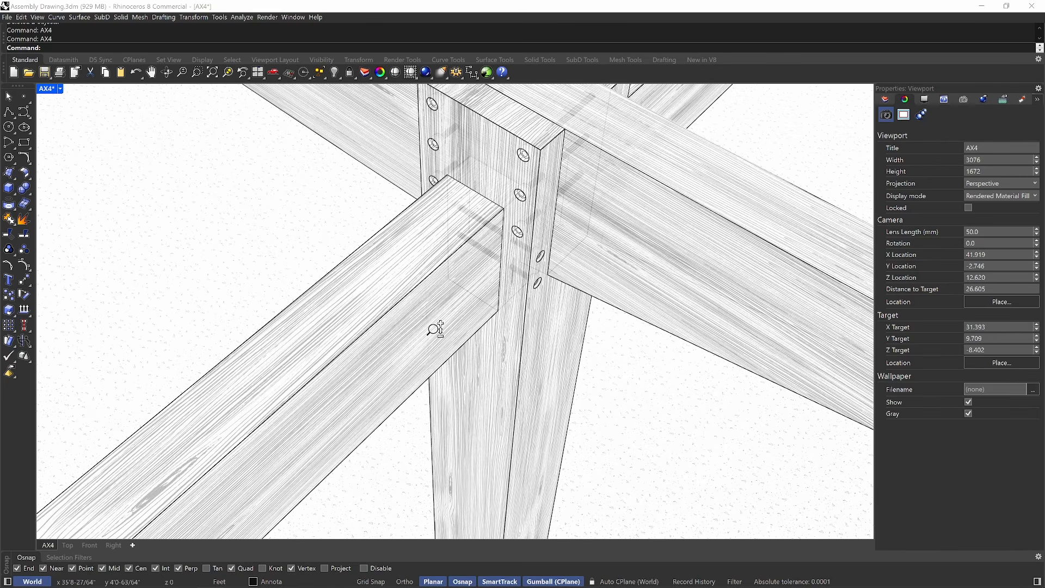
{"action": "scroll", "coordinate": [435, 330], "scroll_direction": "up", "scroll_amount": 1}
{"action": "scroll", "coordinate": [477, 271], "scroll_direction": "down", "scroll_amount": 1}
{"action": "scroll", "coordinate": [489, 217], "scroll_direction": "up", "scroll_amount": 1}
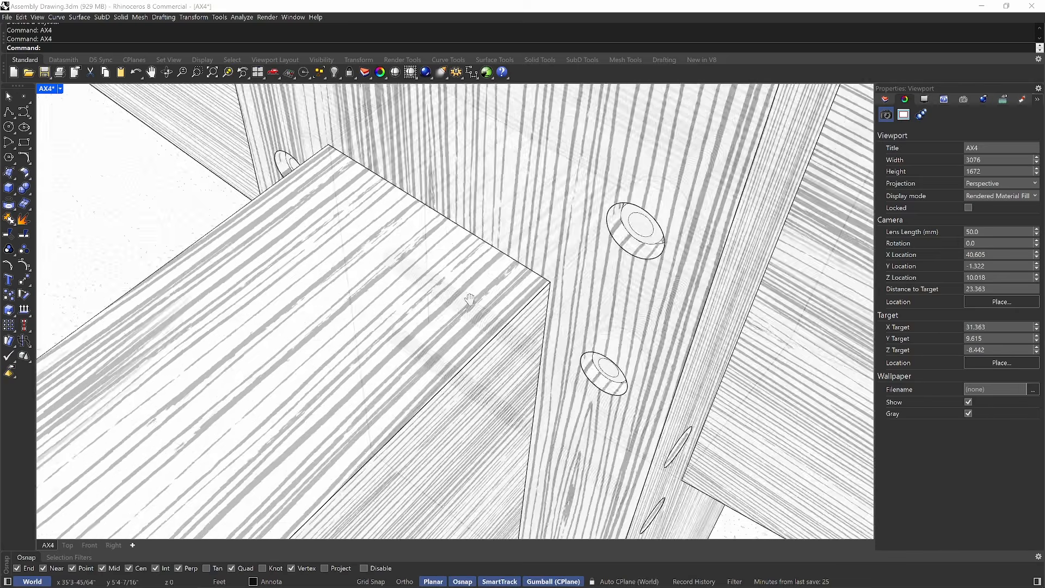
{"action": "scroll", "coordinate": [479, 245], "scroll_direction": "down", "scroll_amount": 1}
{"action": "scroll", "coordinate": [468, 272], "scroll_direction": "up", "scroll_amount": 1}
{"action": "scroll", "coordinate": [459, 297], "scroll_direction": "down", "scroll_amount": 3}
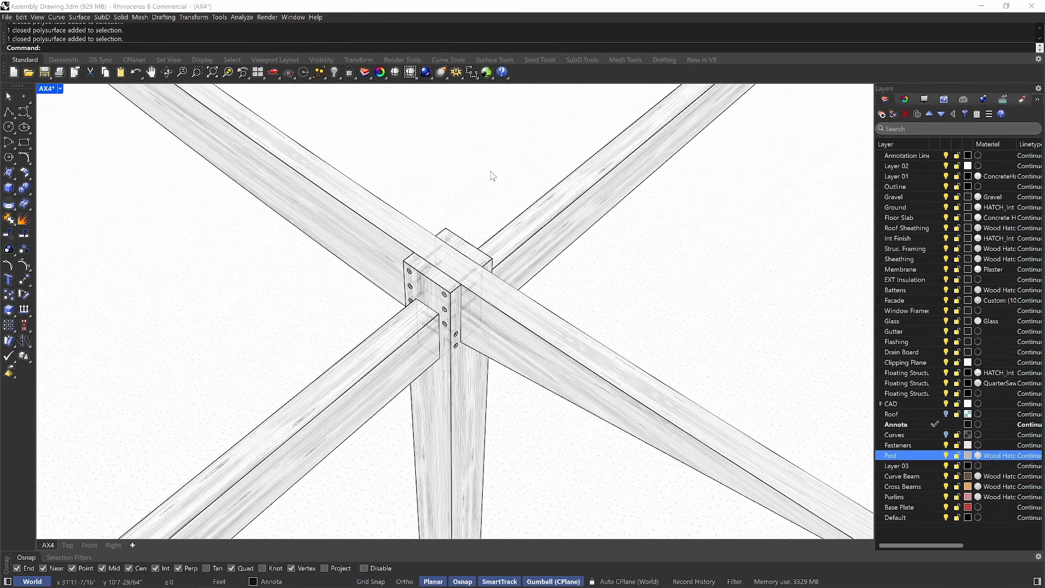
Check which layer the corner post belongs to, and open the Wood Hatch material assigned to the Post layer.
{"action": "left_click", "coordinate": [487, 389]}
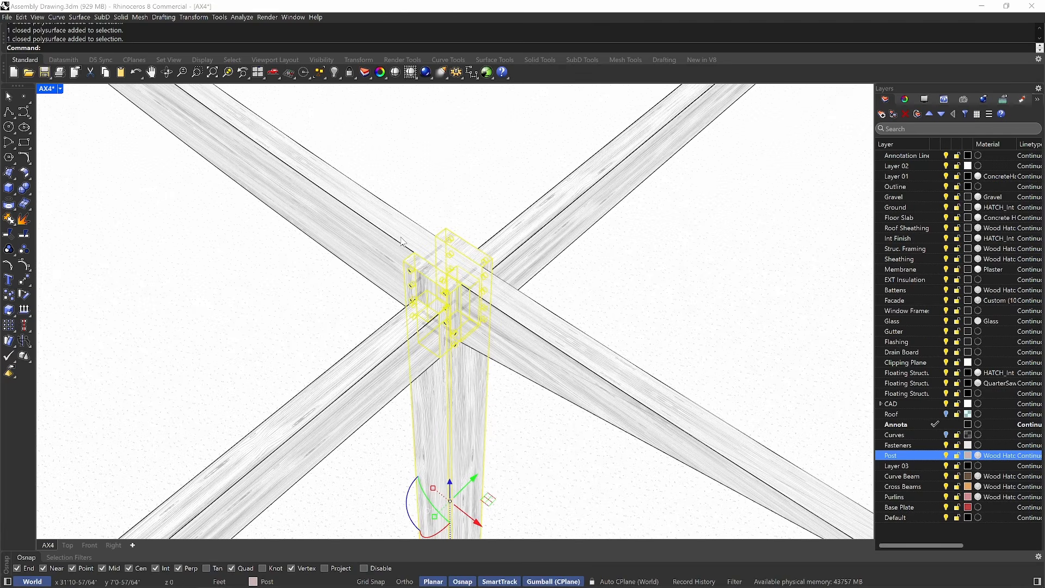
{"action": "key", "text": "Escape"}
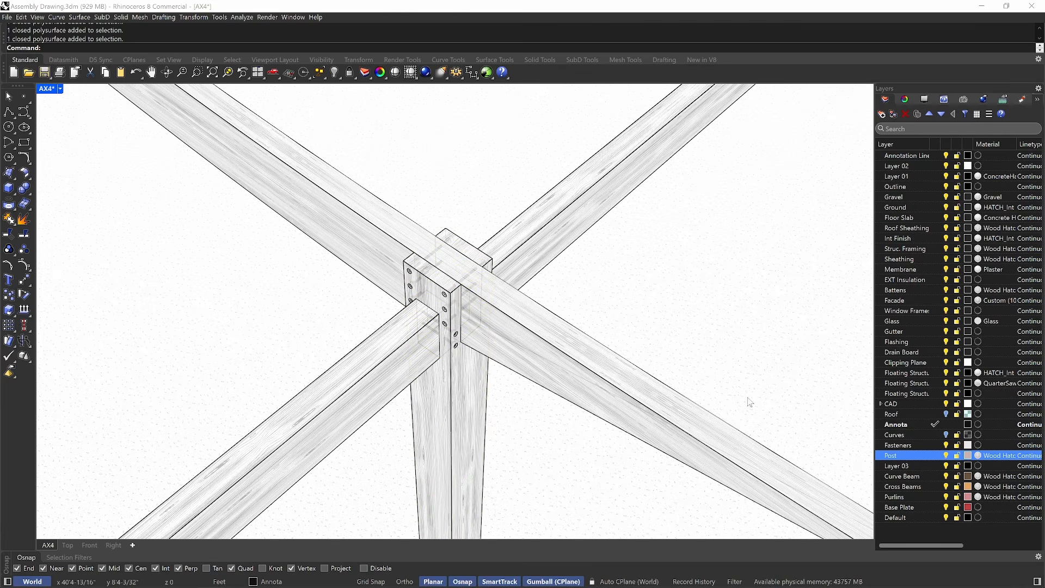
{"action": "left_click", "coordinate": [893, 465]}
{"action": "left_click", "coordinate": [891, 458]}
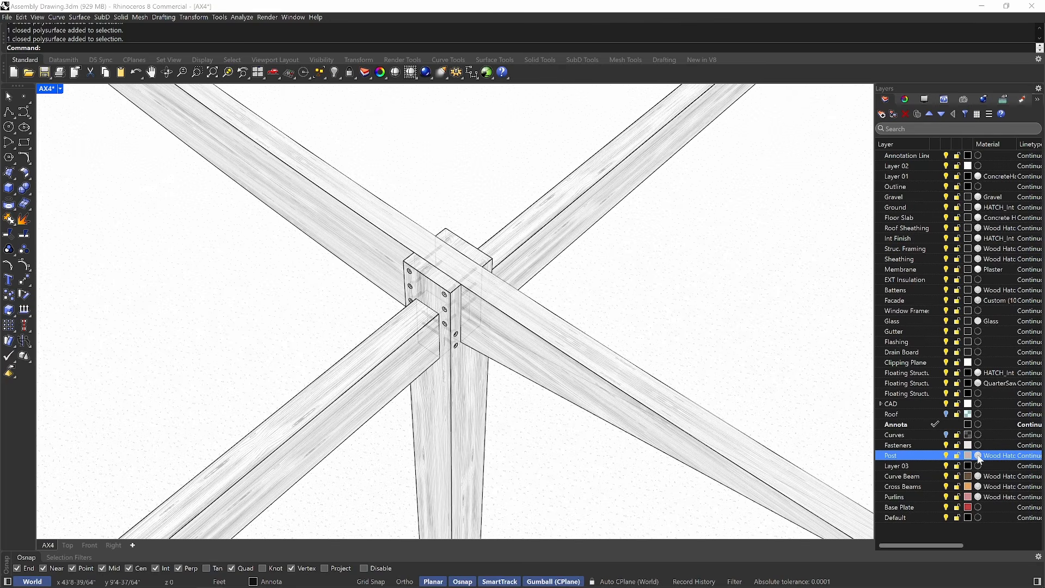
{"action": "key", "text": "ctrl+alt+g"}
{"action": "left_click_drag", "start_coordinate": [979, 444], "coordinate": [984, 455]}
{"action": "key", "text": "ctrl+alt+g"}
{"action": "left_click", "coordinate": [980, 457]}
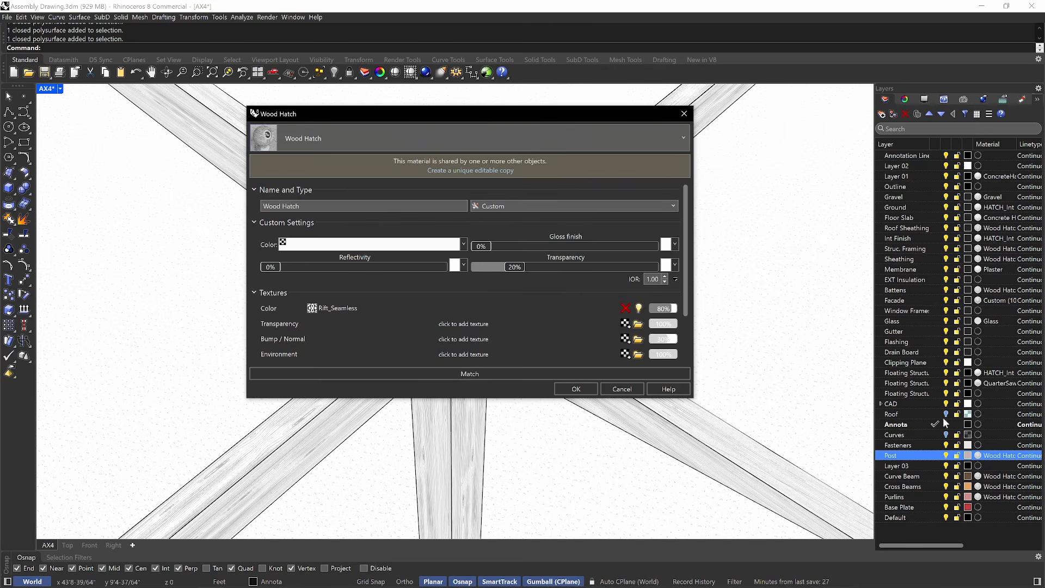
Create a new Custom material for the Post layer and name it Wood Hatch 2.
{"action": "left_click", "coordinate": [479, 139]}
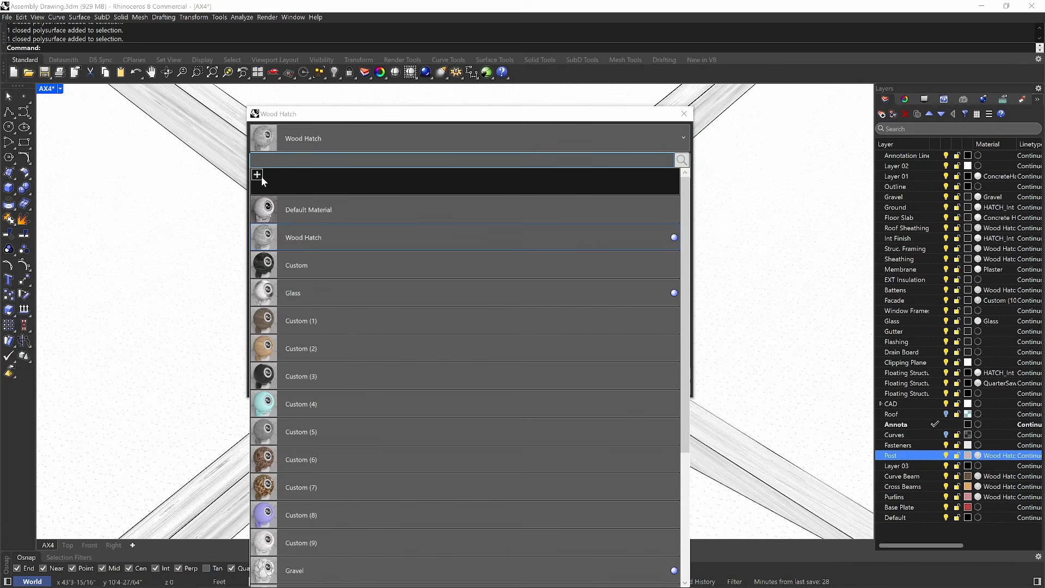
{"action": "left_click", "coordinate": [258, 175]}
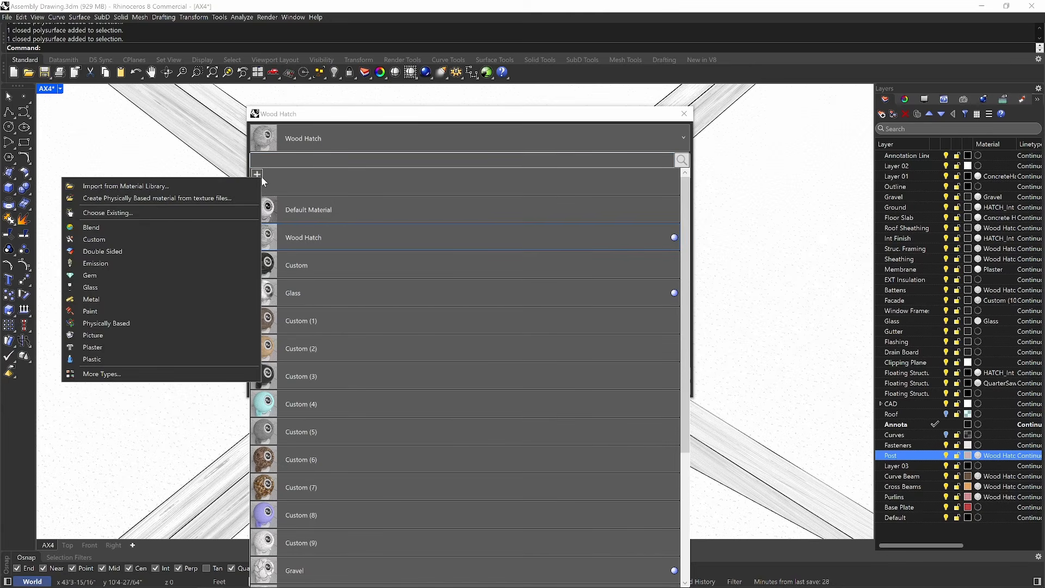
{"action": "left_click", "coordinate": [128, 239]}
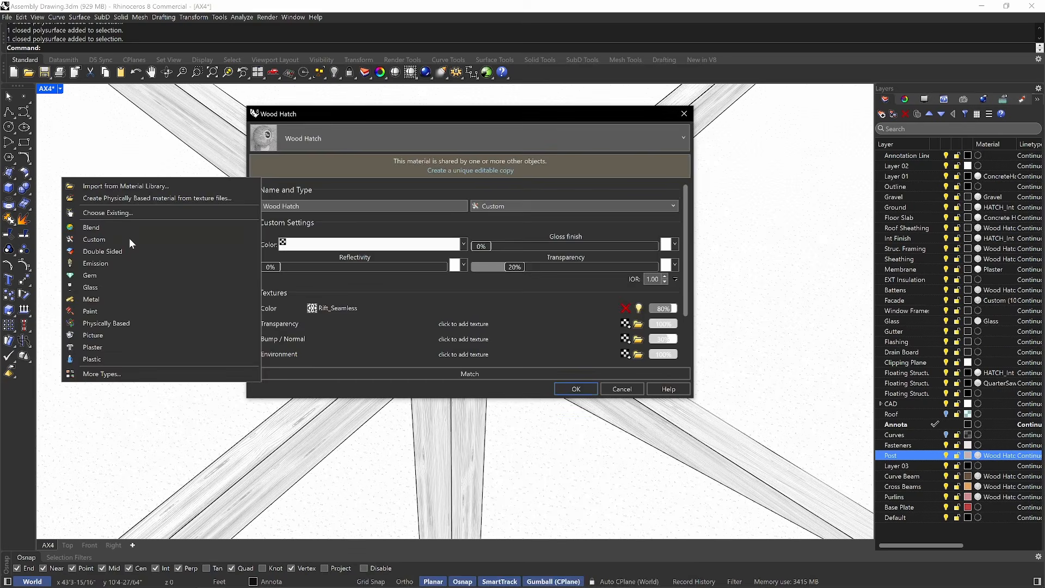
{"action": "type", "text": "Wood Hat"}
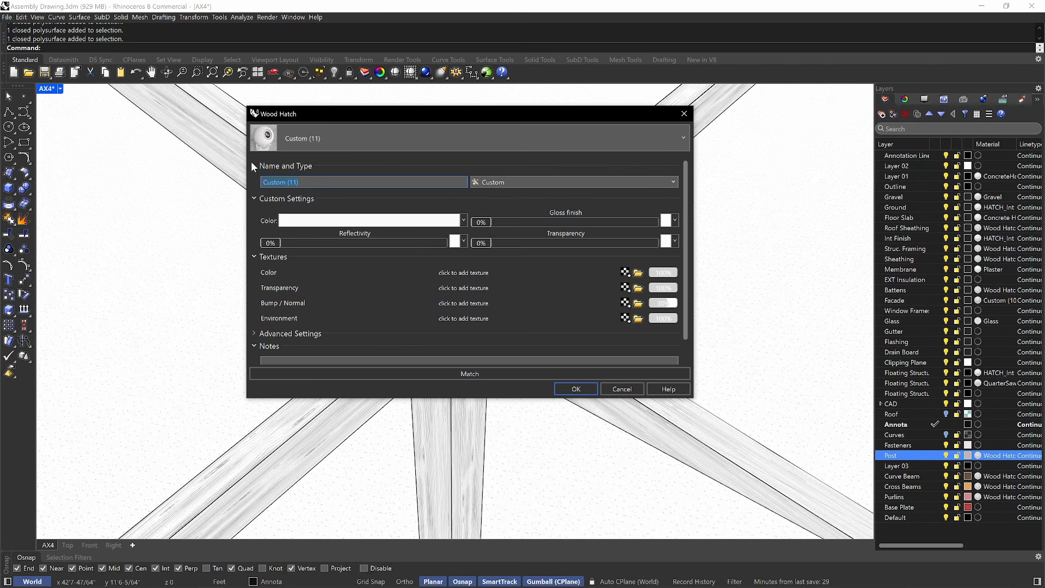
{"action": "type", "text": "ch 2"}
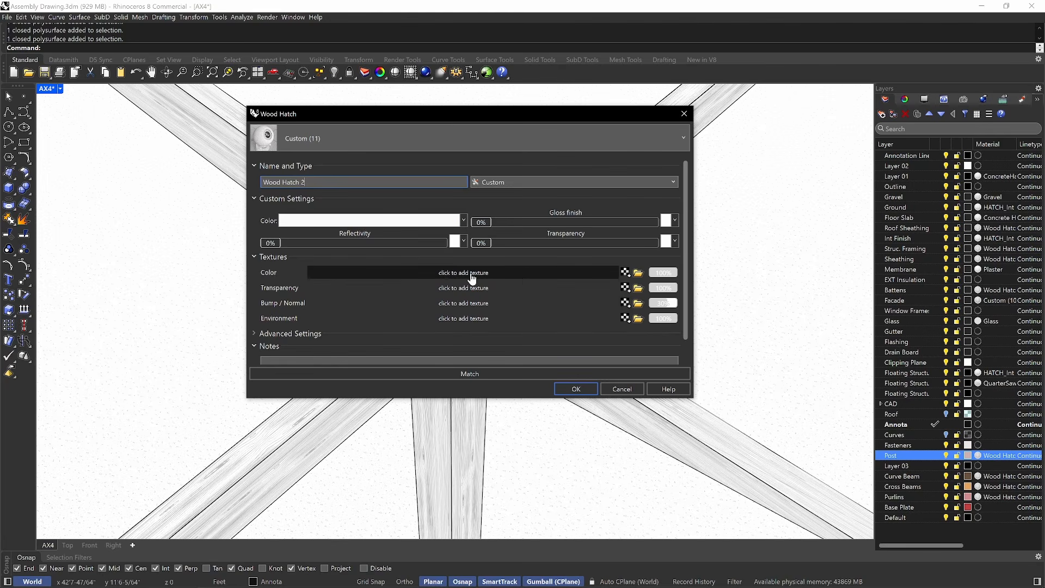
Look through the images in the Hatch Swatches folder for Wood Hatch 2's Color texture, and leave without loading one.
{"action": "left_click", "coordinate": [639, 273]}
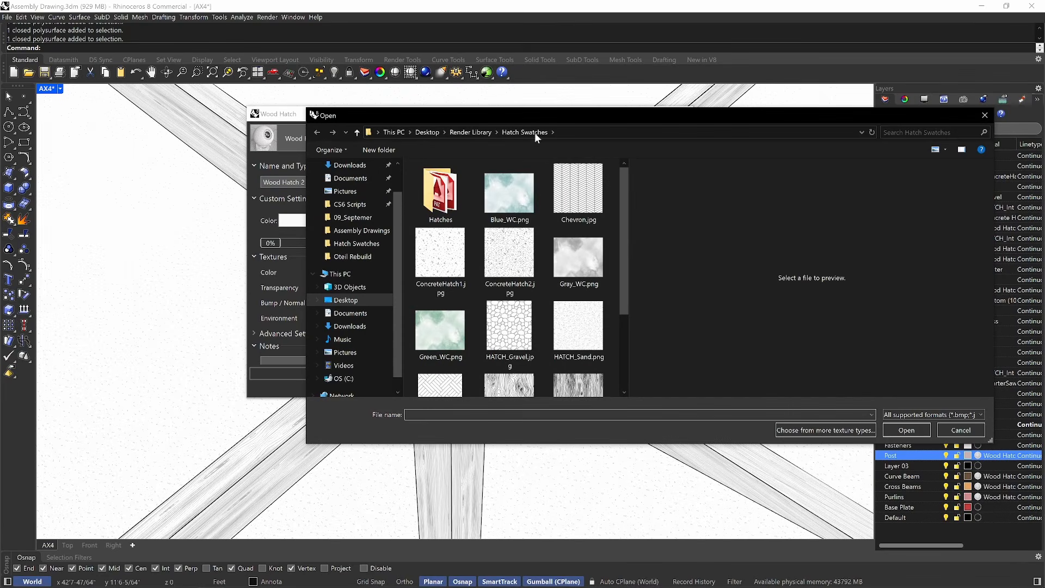
{"action": "scroll", "coordinate": [539, 316], "scroll_direction": "down", "scroll_amount": 2}
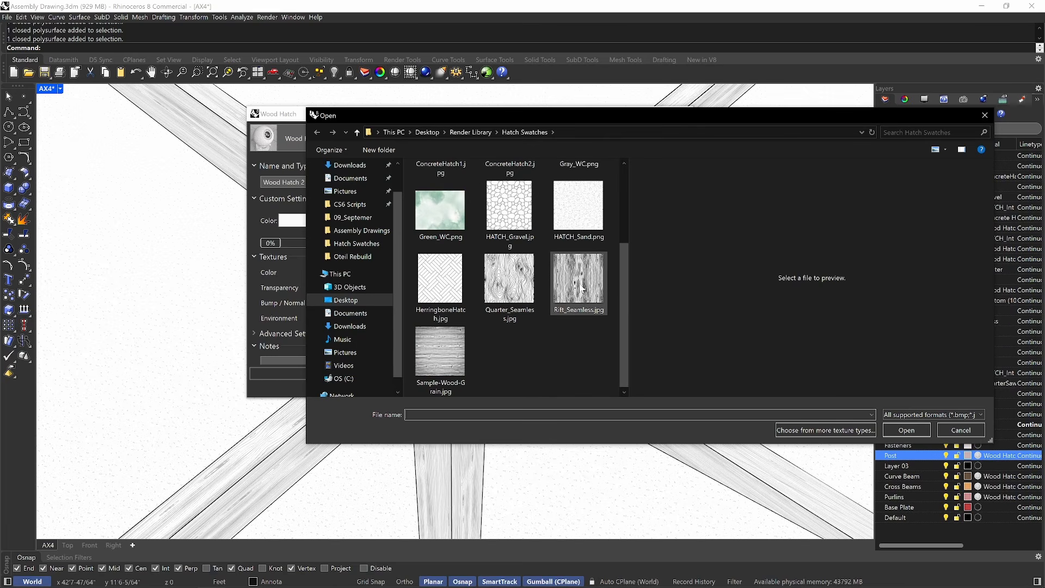
{"action": "scroll", "coordinate": [582, 288], "scroll_direction": "up", "scroll_amount": 2}
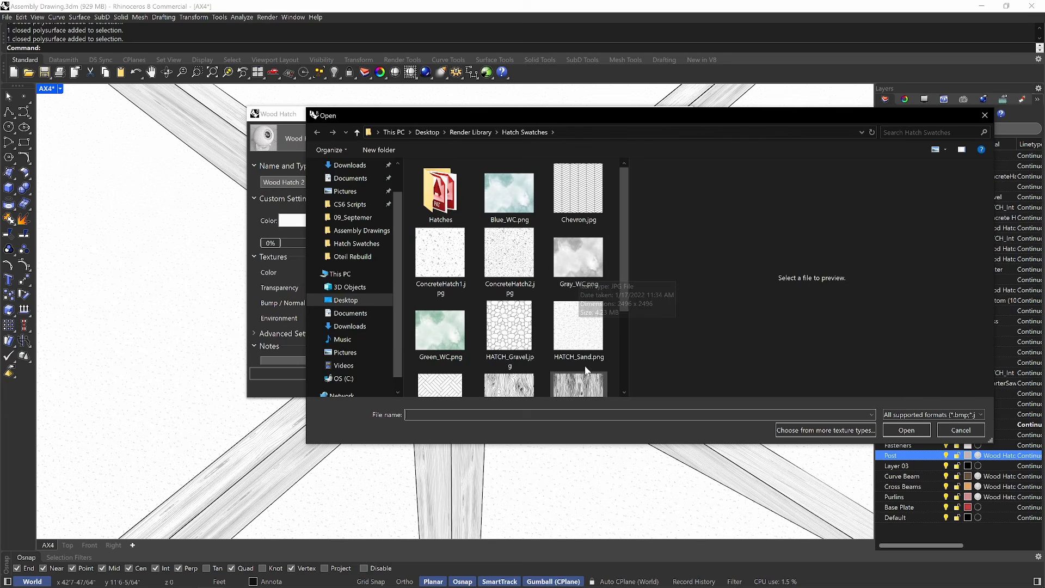
{"action": "scroll", "coordinate": [586, 359], "scroll_direction": "down", "scroll_amount": 2}
{"action": "left_click", "coordinate": [956, 432]}
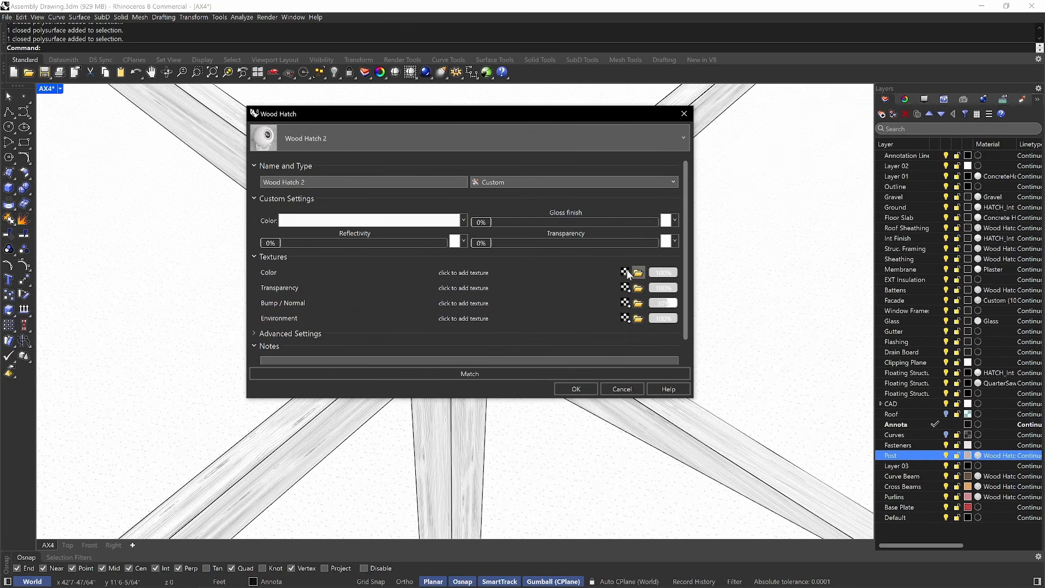
Switch the Post layer back to the existing Wood Hatch material and circle its 20% transparency and 80% color texture strength in red.
{"action": "left_click", "coordinate": [435, 137]}
{"action": "left_click", "coordinate": [334, 237]}
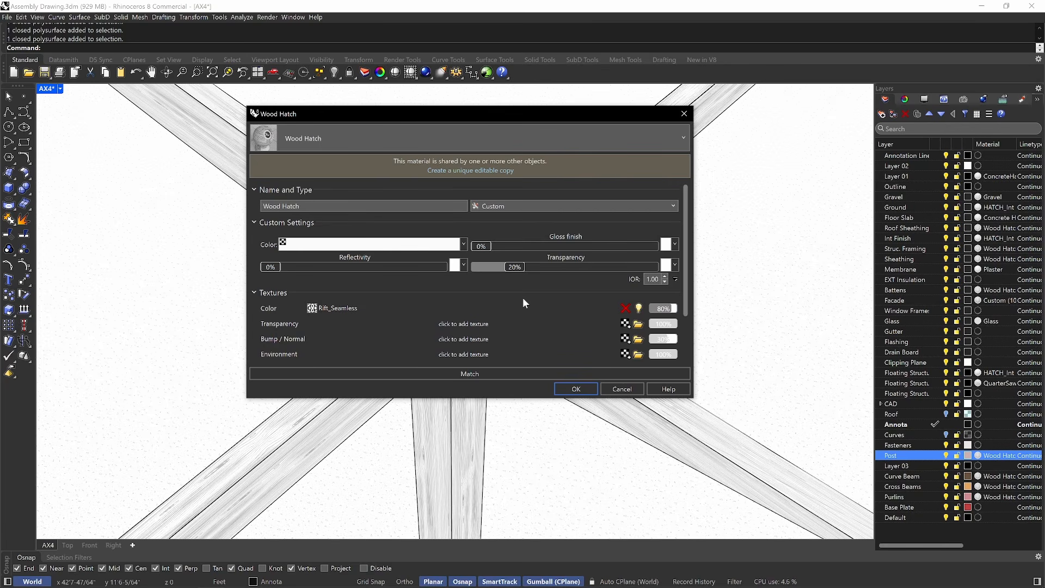
{"action": "key", "text": "ctrl+alt+g"}
{"action": "mouse_move", "coordinate": [515, 278]}
{"action": "left_mouse_down"}
{"action": "mouse_move", "coordinate": [544, 272]}
{"action": "mouse_move", "coordinate": [472, 257]}
{"action": "mouse_move", "coordinate": [512, 284]}
{"action": "mouse_move", "coordinate": [525, 274]}
{"action": "left_mouse_up"}
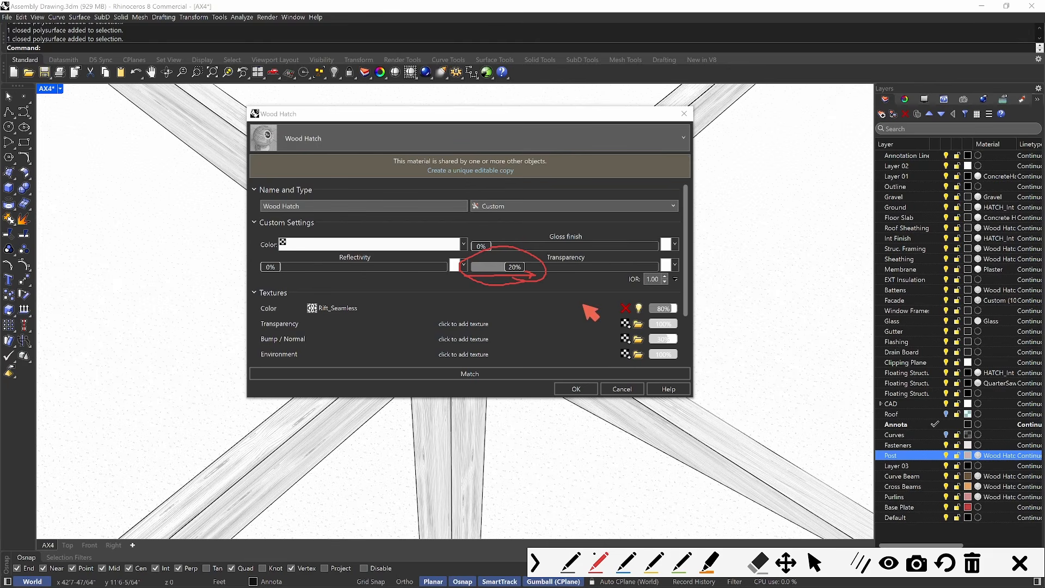
{"action": "mouse_move", "coordinate": [675, 297]}
{"action": "left_mouse_down"}
{"action": "mouse_move", "coordinate": [652, 328]}
{"action": "mouse_move", "coordinate": [689, 318]}
{"action": "mouse_move", "coordinate": [670, 303]}
{"action": "left_mouse_up"}
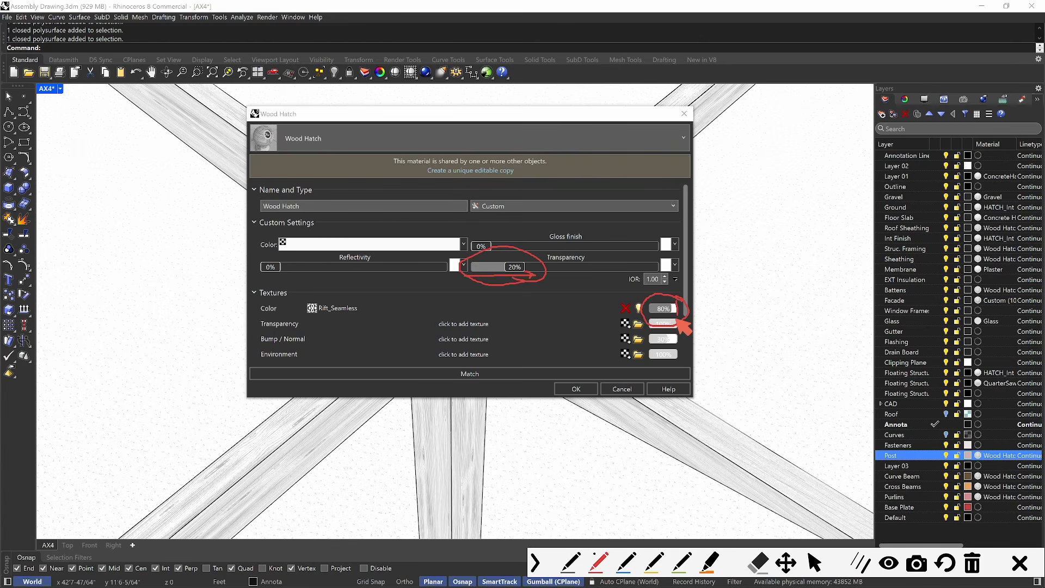
{"action": "key", "text": "p"}
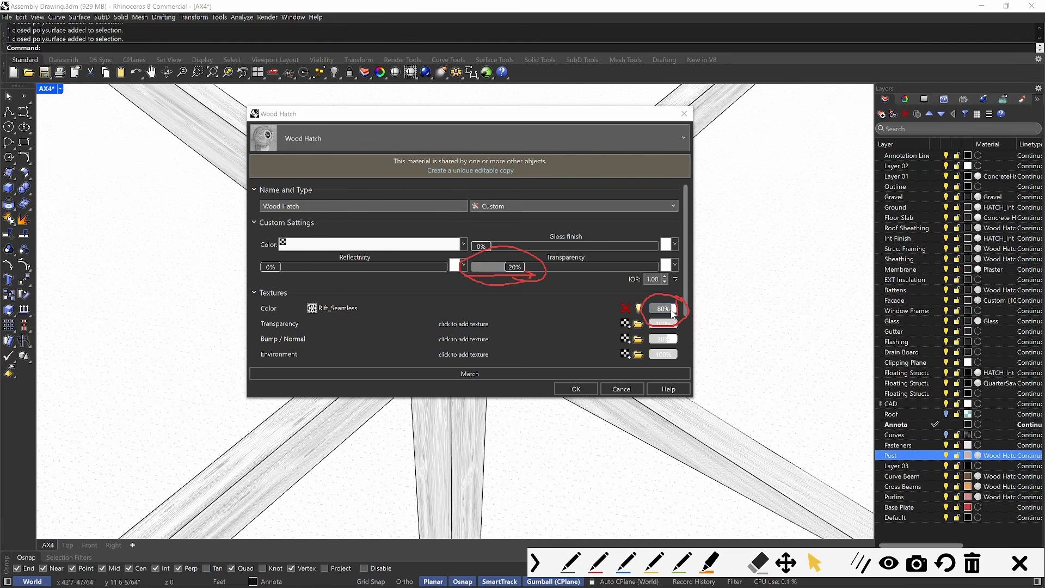
Try lower and higher strengths for the Rift_Seamless color texture, and set the strength to 80%.
{"action": "left_click_drag", "start_coordinate": [673, 312], "coordinate": [669, 312]}
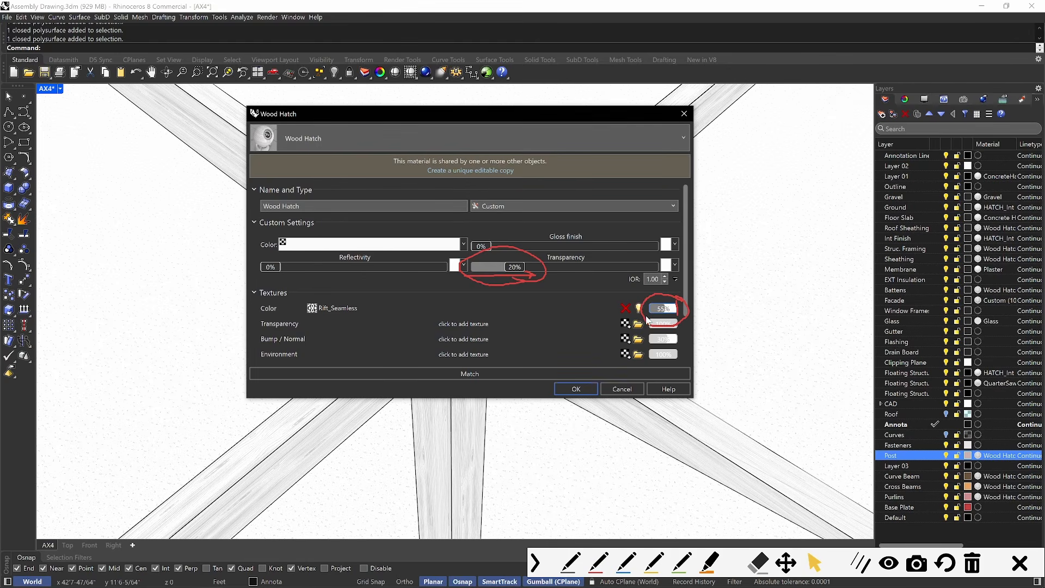
{"action": "left_click_drag", "start_coordinate": [671, 313], "coordinate": [690, 311]}
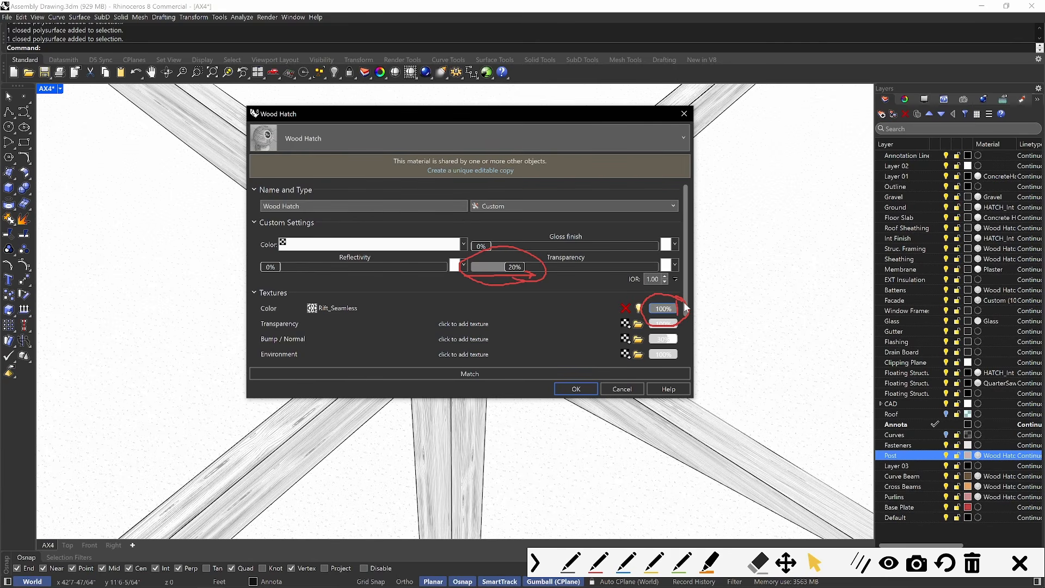
{"action": "left_click_drag", "start_coordinate": [686, 308], "coordinate": [669, 314]}
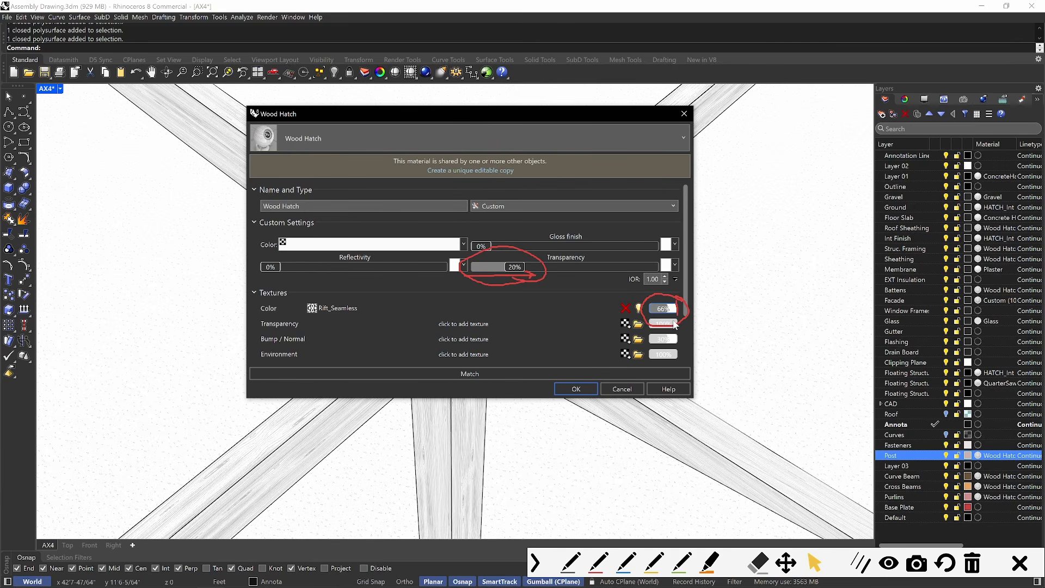
{"action": "double_click", "coordinate": [666, 308]}
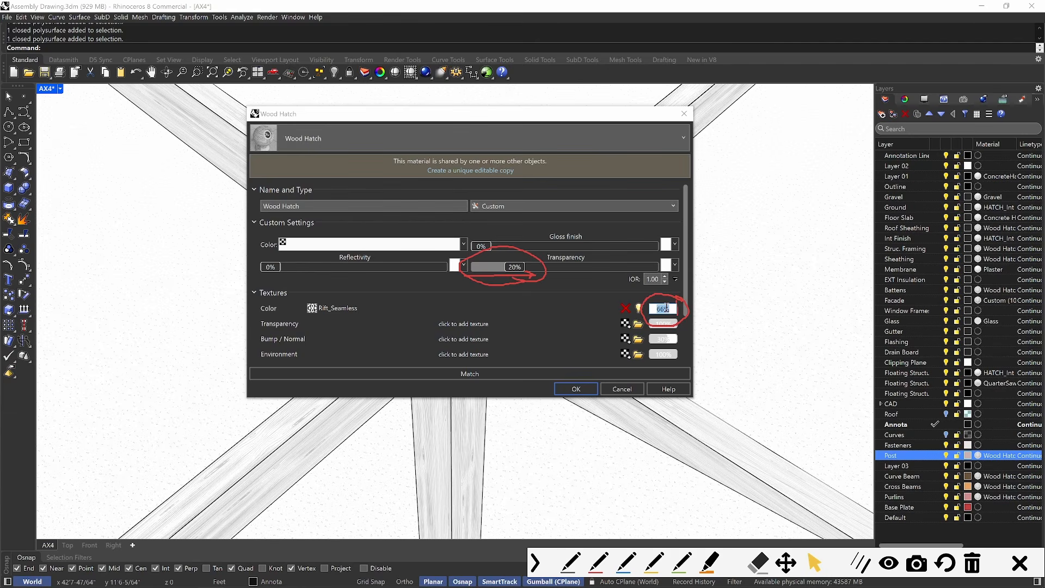
{"action": "type", "text": "80"}
{"action": "key", "text": "Return"}
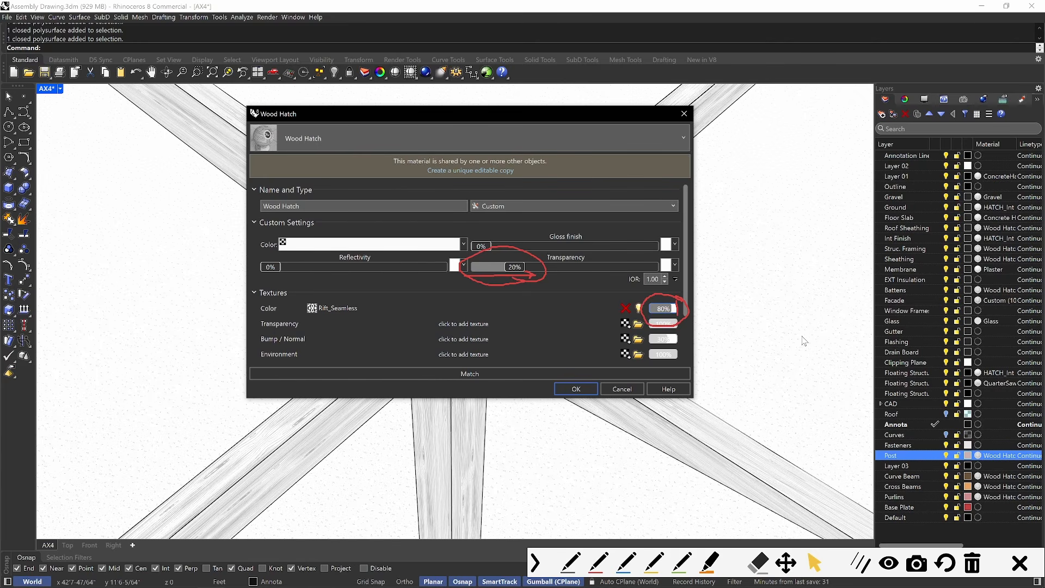
View the types offered for a new material, leave the material settings without creating one, and clear the red on-screen markings.
{"action": "left_click", "coordinate": [680, 129]}
{"action": "left_click", "coordinate": [289, 175]}
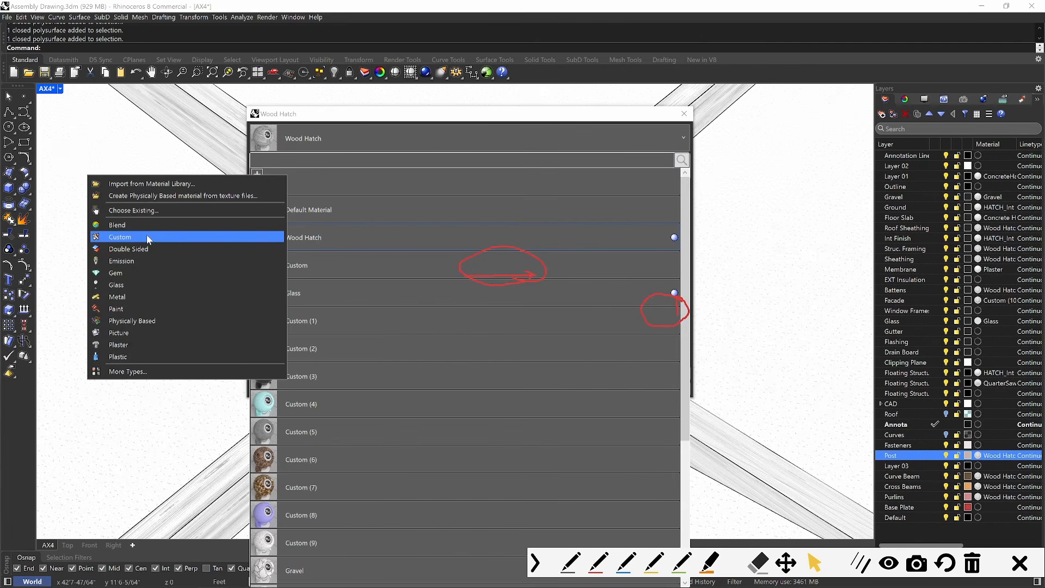
{"action": "left_click", "coordinate": [715, 141]}
{"action": "left_click", "coordinate": [668, 140]}
{"action": "key", "text": "Escape"}
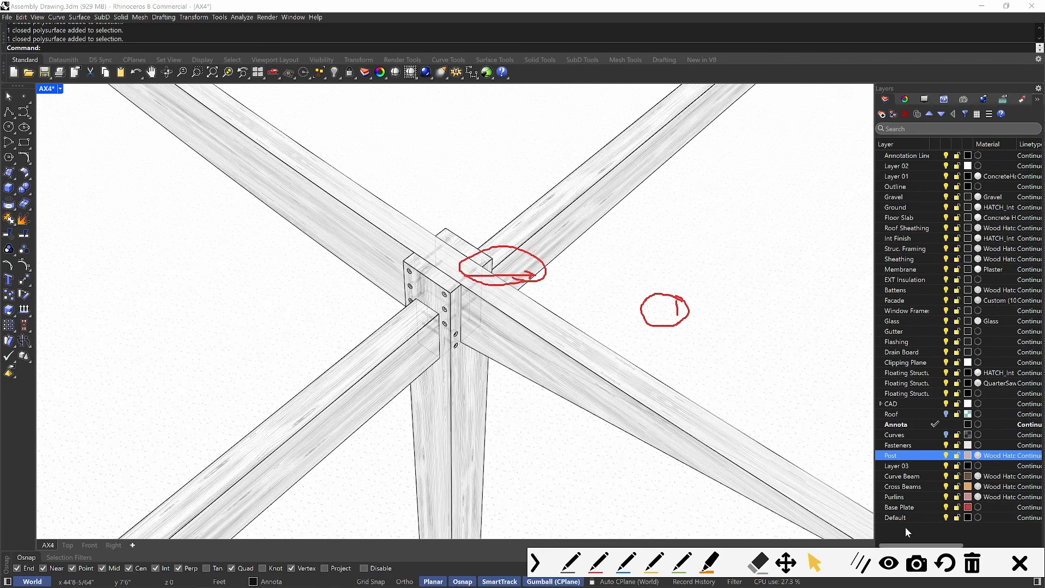
{"action": "left_click", "coordinate": [973, 563]}
{"action": "left_click", "coordinate": [1019, 563]}
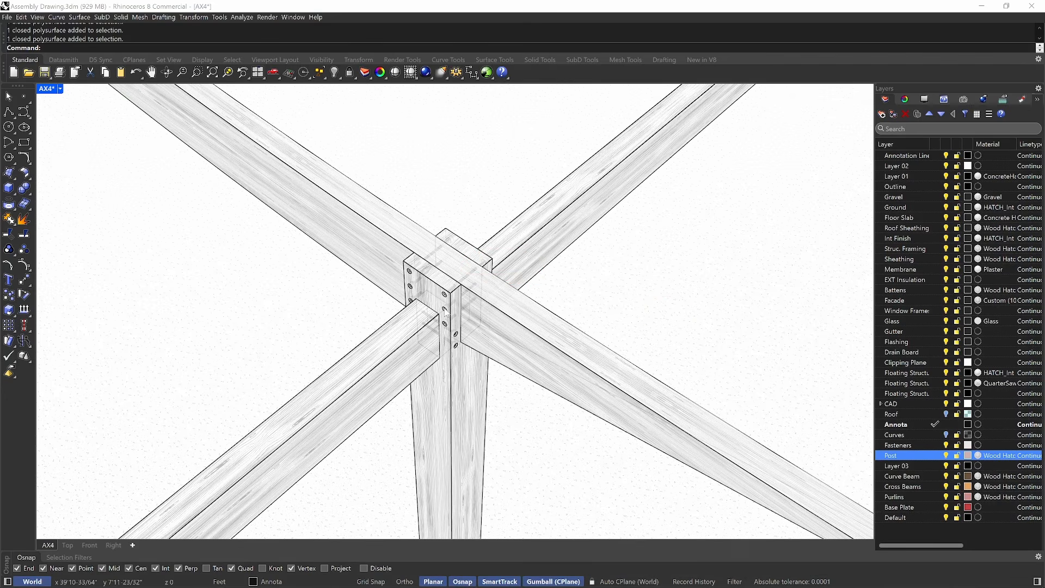
Restore the AX4 view and examine the wood grain on the post and beams around the corner joint.
{"action": "scroll", "coordinate": [453, 283], "scroll_direction": "up", "scroll_amount": 3}
{"action": "scroll", "coordinate": [455, 281], "scroll_direction": "down", "scroll_amount": 1}
{"action": "scroll", "coordinate": [455, 281], "scroll_direction": "up", "scroll_amount": 5}
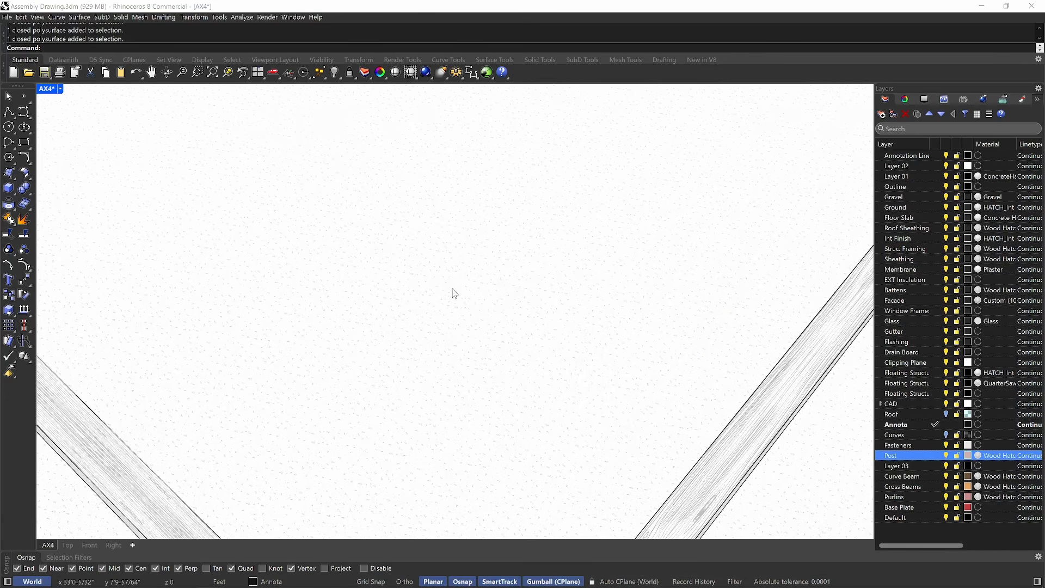
{"action": "scroll", "coordinate": [452, 292], "scroll_direction": "down", "scroll_amount": 4}
{"action": "type", "text": "Ax4"}
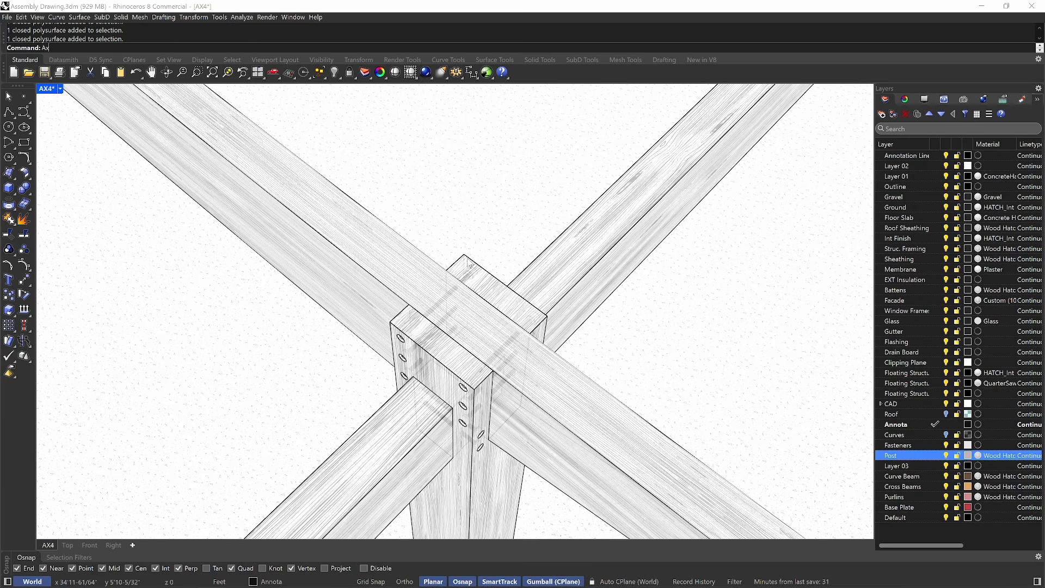
{"action": "key", "text": "Return"}
{"action": "scroll", "coordinate": [501, 240], "scroll_direction": "up", "scroll_amount": 3}
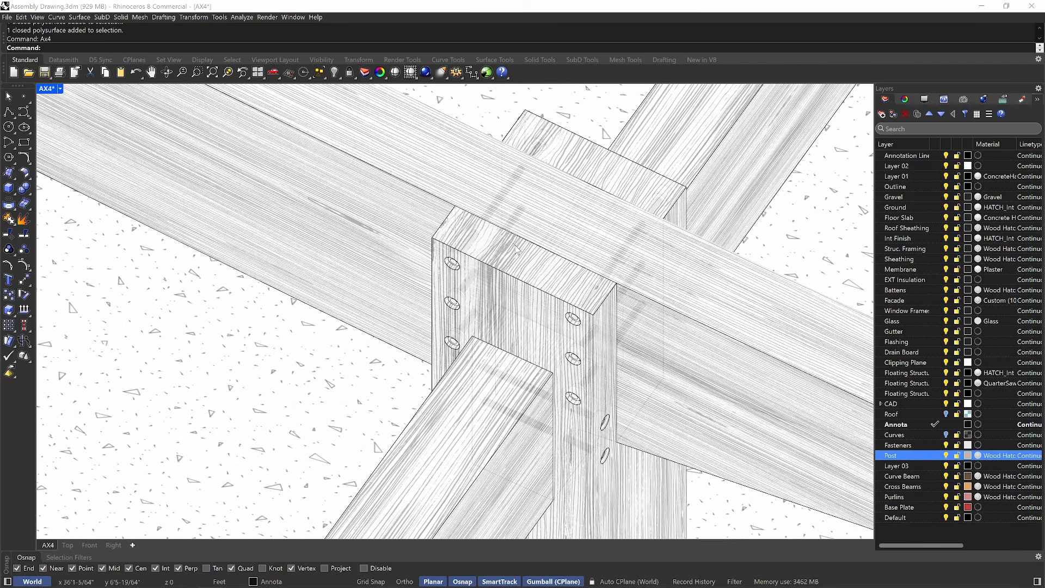
{"action": "scroll", "coordinate": [499, 233], "scroll_direction": "up", "scroll_amount": 3}
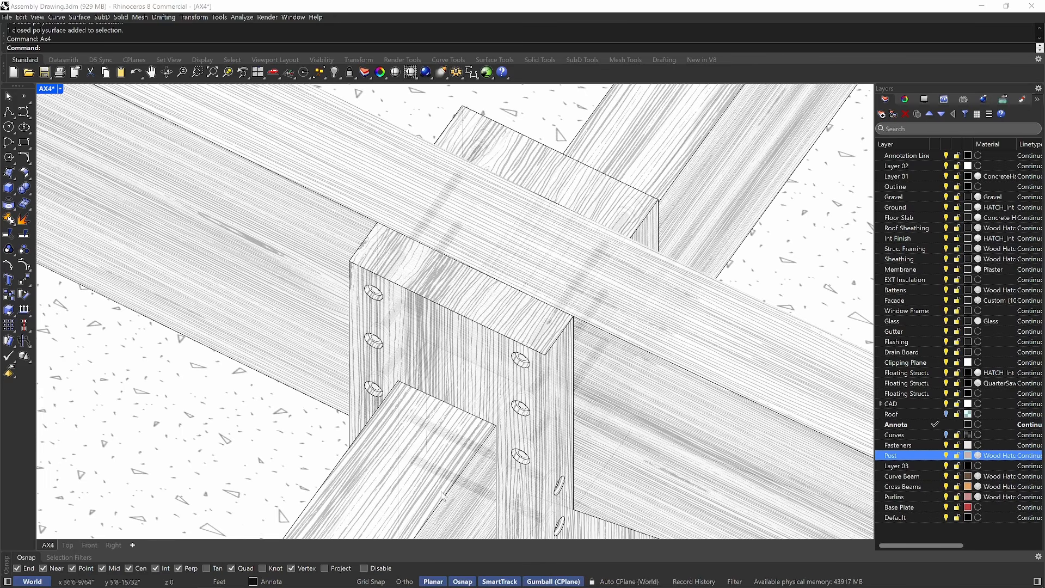
{"action": "scroll", "coordinate": [485, 381], "scroll_direction": "down", "scroll_amount": 5}
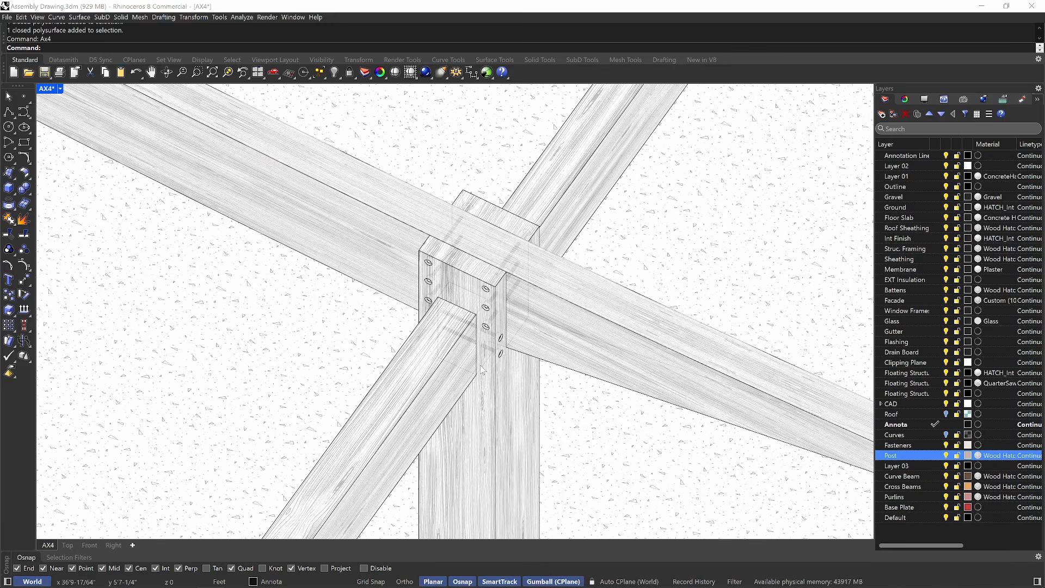
Examine the post's grain at its base plate in the AX5 view, and return to the AX4 joint view.
{"action": "type", "text": "Ax5"}
{"action": "key", "text": "Return"}
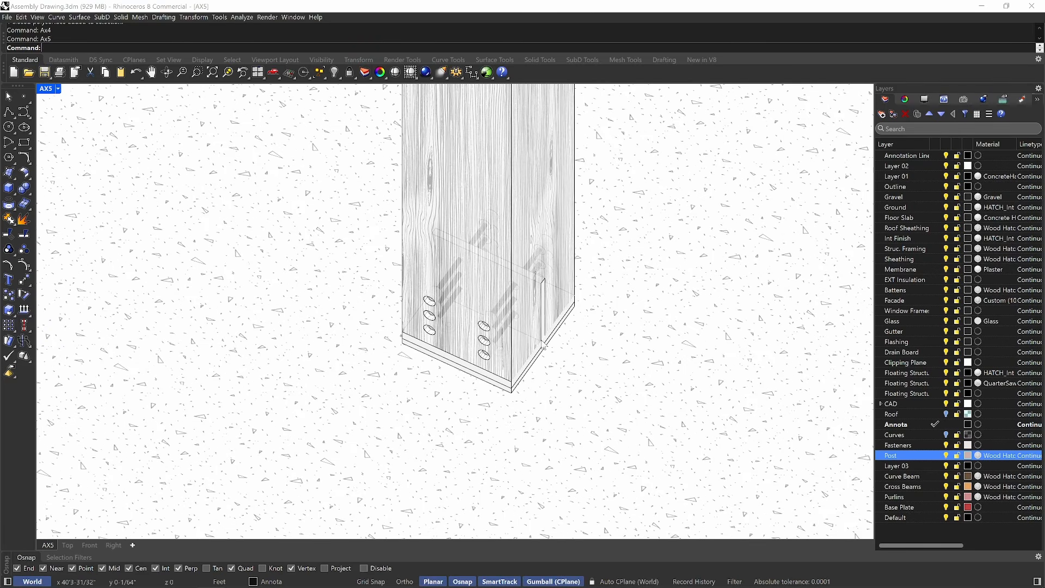
{"action": "scroll", "coordinate": [544, 345], "scroll_direction": "up", "scroll_amount": 5}
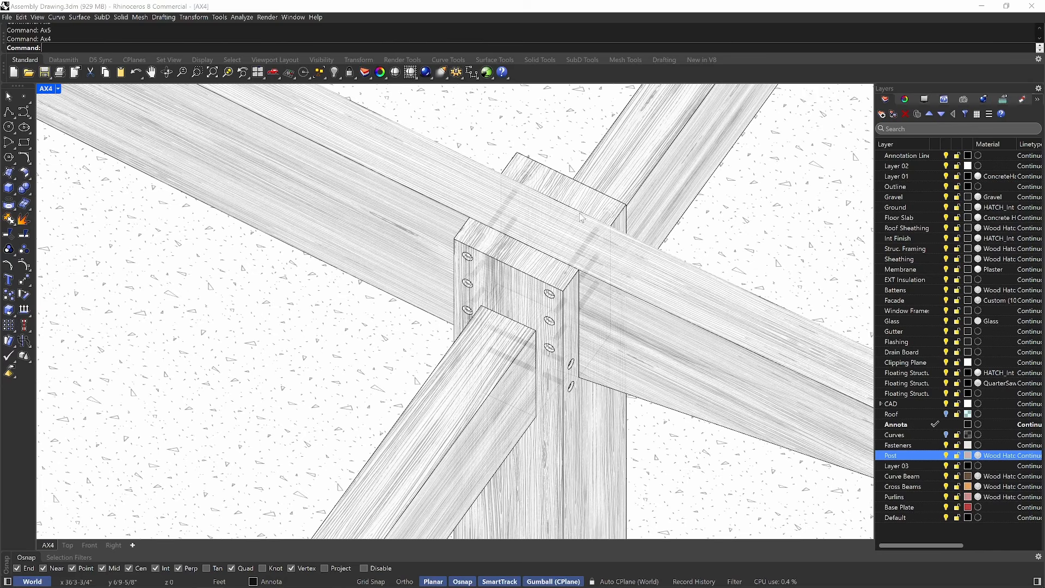
Draw a small freestanding Box in the open floor area beside the corner post joint.
{"action": "type", "text": "Box"}
{"action": "key", "text": "Return"}
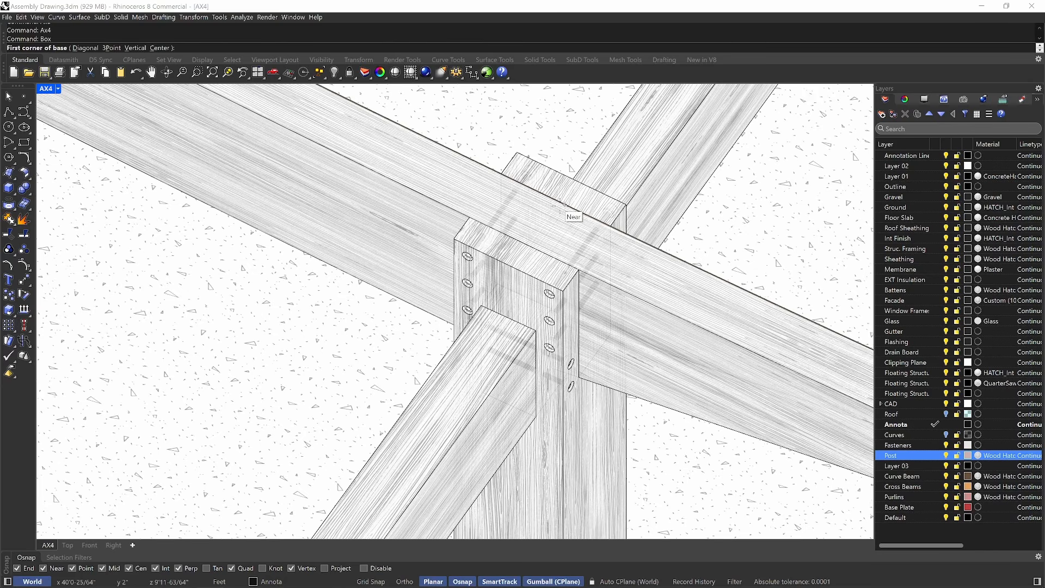
{"action": "scroll", "coordinate": [600, 211], "scroll_direction": "down", "scroll_amount": 2}
{"action": "scroll", "coordinate": [653, 227], "scroll_direction": "down", "scroll_amount": 2}
{"action": "right_click_drag", "start_coordinate": [681, 234], "coordinate": [354, 303], "text": "shift"}
{"action": "left_click", "coordinate": [512, 198]}
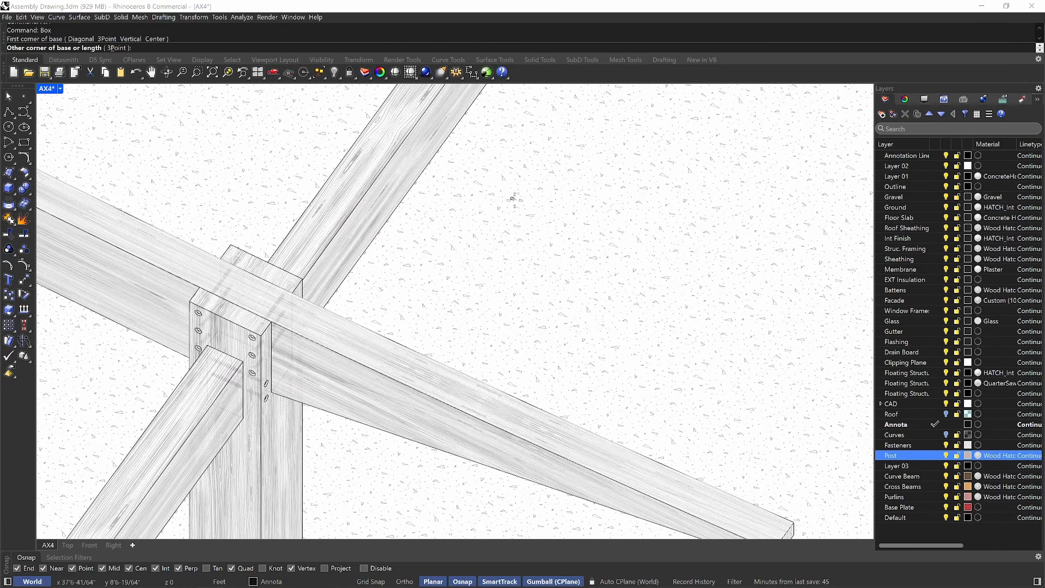
{"action": "left_click", "coordinate": [531, 250]}
{"action": "left_click", "coordinate": [535, 239]}
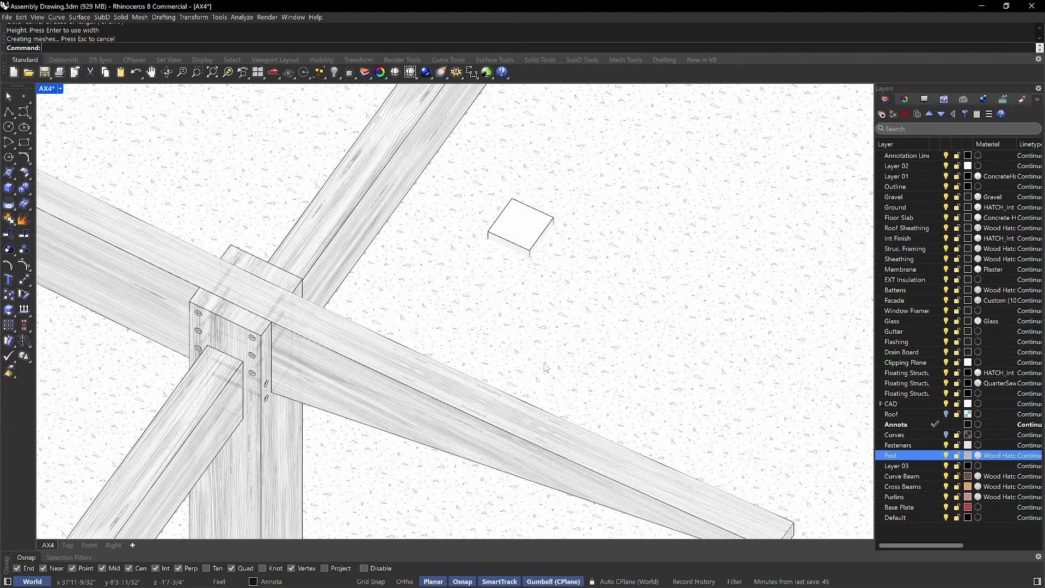
Raise the new box vertically so that it stands above the floor slab like a short post.
{"action": "left_click", "coordinate": [533, 236]}
{"action": "left_click_drag", "start_coordinate": [521, 276], "coordinate": [521, 177]}
{"action": "key", "text": "Escape"}
{"action": "right_click_drag", "start_coordinate": [546, 169], "coordinate": [583, 212], "text": "shift"}
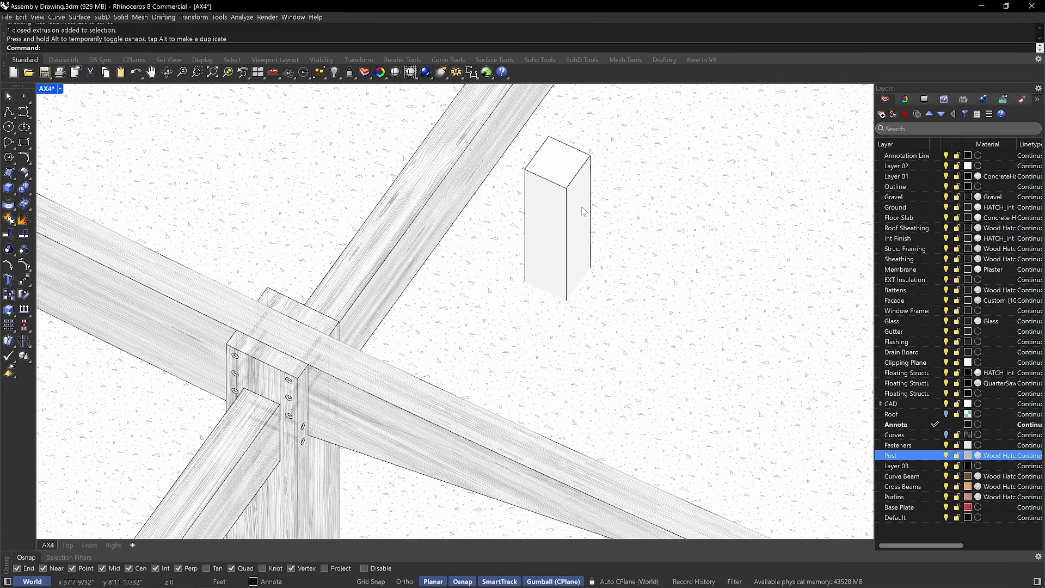
Match all properties of the new box, including layer, material and texture mapping, to the corner post using MatchProperties.
{"action": "type", "text": "MatchProperties"}
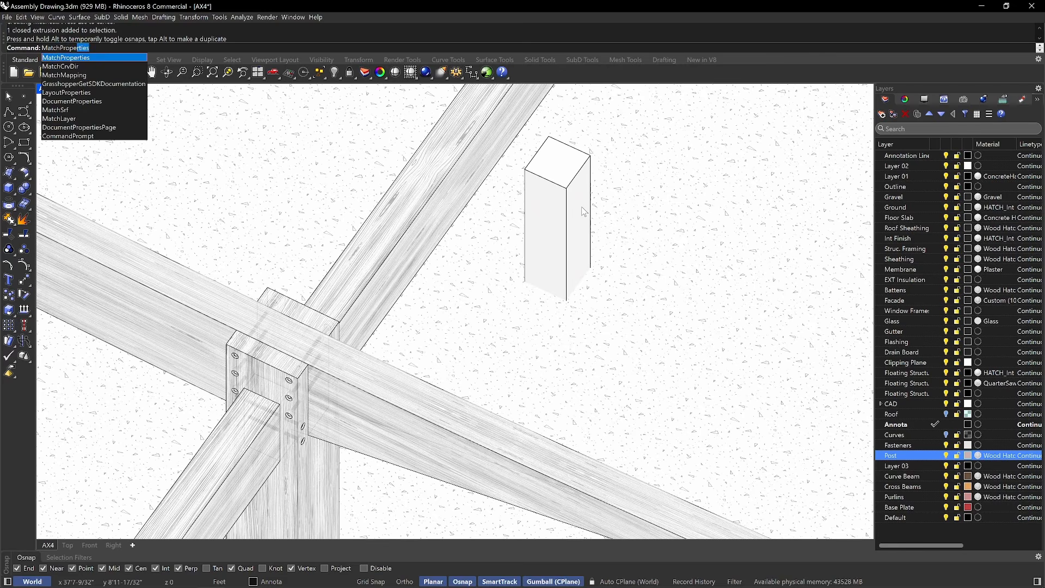
{"action": "key", "text": "Return"}
{"action": "left_click", "coordinate": [572, 199]}
{"action": "key", "text": "Return"}
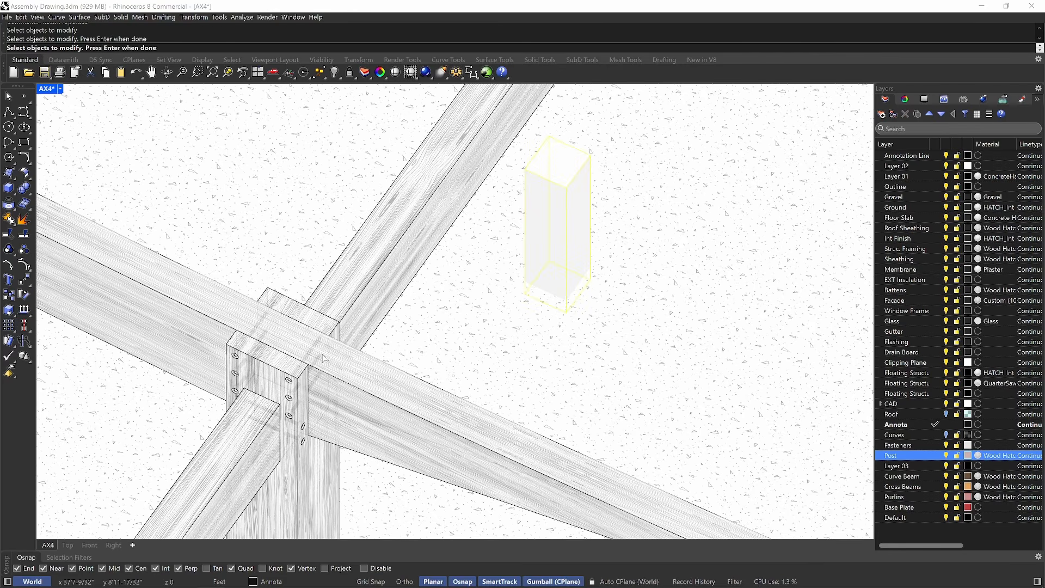
{"action": "left_click", "coordinate": [320, 328]}
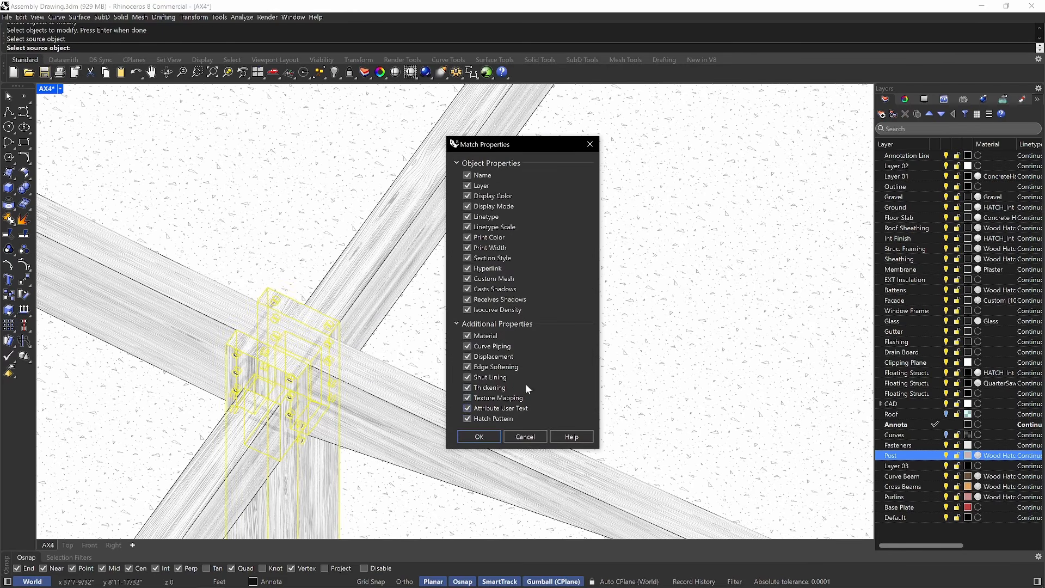
{"action": "left_click", "coordinate": [479, 437]}
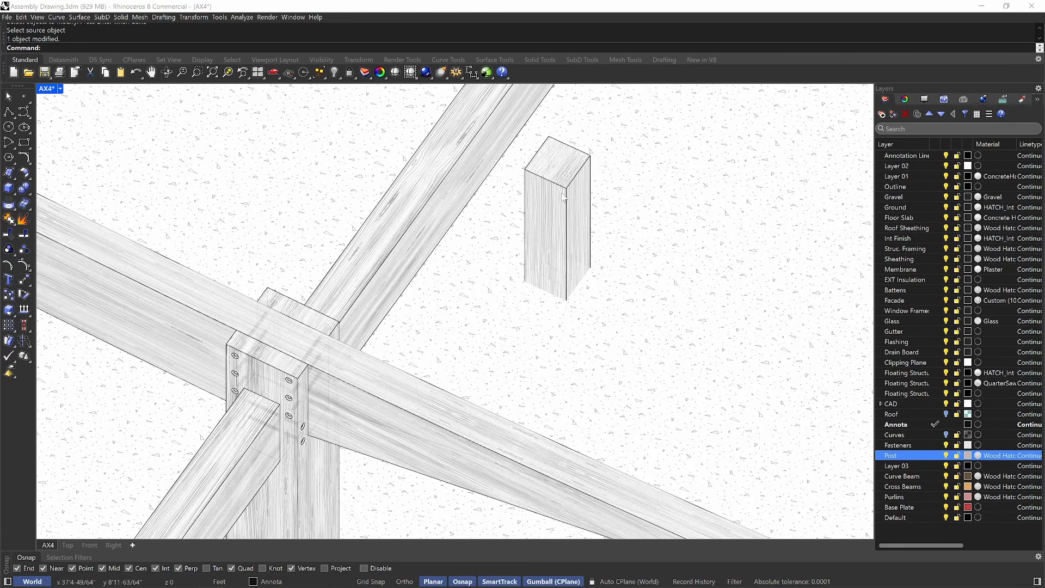
Inspect the wood grain on the box's top and side faces at close range and from farther away.
{"action": "scroll", "coordinate": [563, 197], "scroll_direction": "up", "scroll_amount": 4}
{"action": "scroll", "coordinate": [533, 193], "scroll_direction": "up", "scroll_amount": 2}
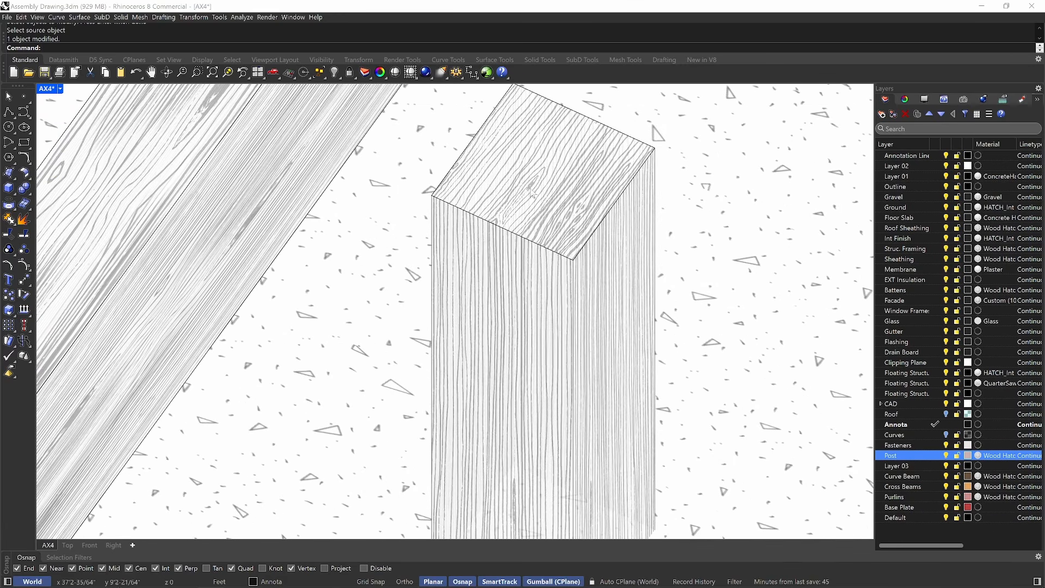
{"action": "scroll", "coordinate": [561, 344], "scroll_direction": "up", "scroll_amount": 3}
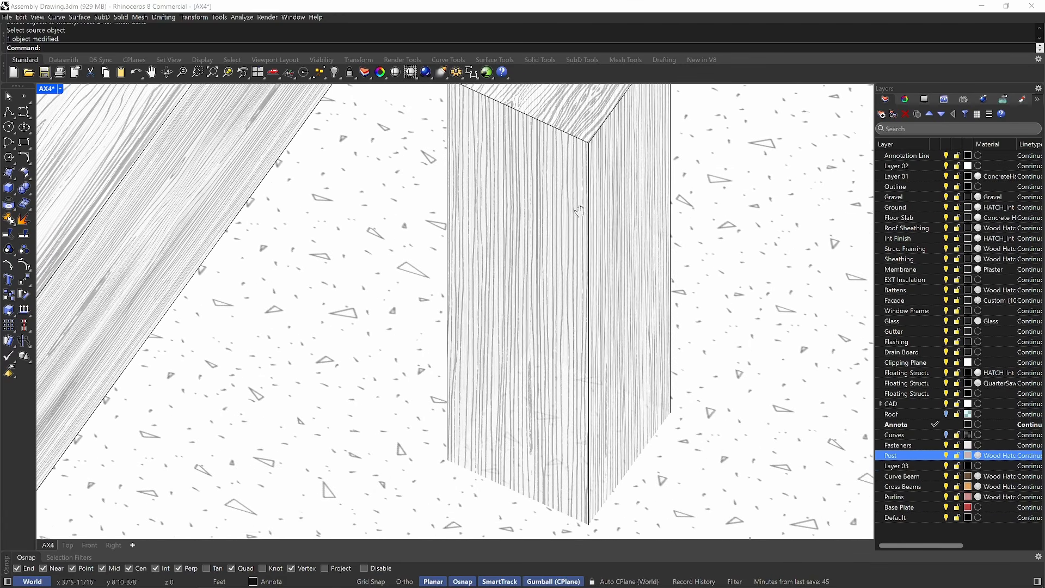
{"action": "scroll", "coordinate": [559, 254], "scroll_direction": "down", "scroll_amount": 3}
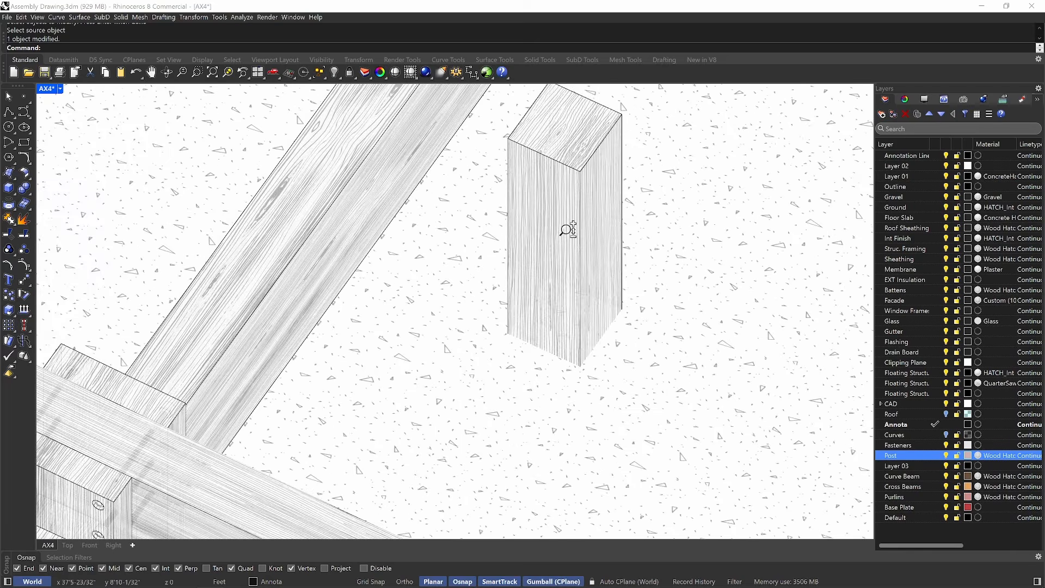
{"action": "scroll", "coordinate": [567, 227], "scroll_direction": "down", "scroll_amount": 3}
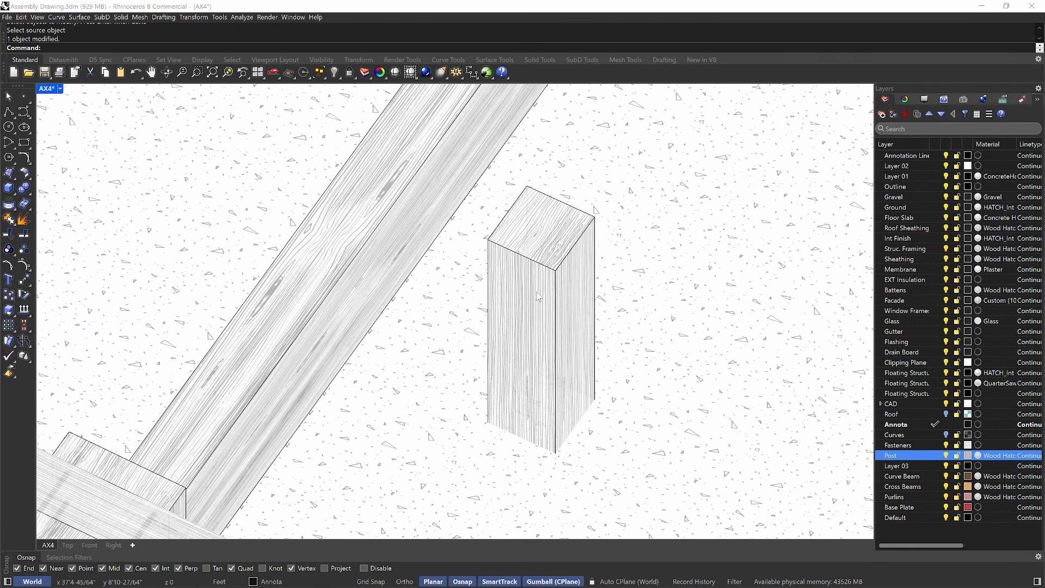
Delete the existing texture mapping from the freestanding box so that it falls back to surface mapping.
{"action": "right_click_drag", "start_coordinate": [563, 291], "coordinate": [506, 284]}
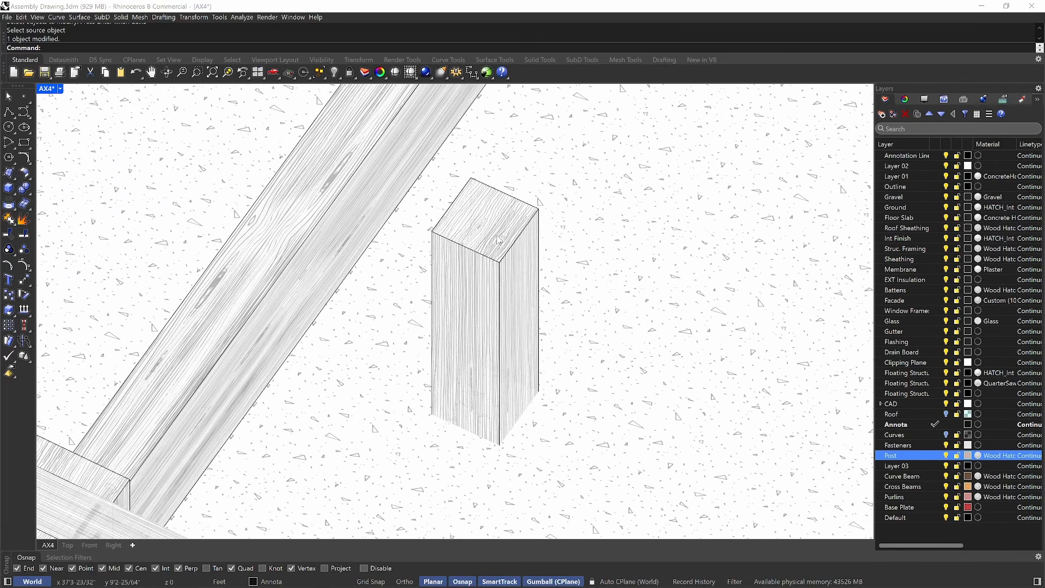
{"action": "left_click", "coordinate": [500, 290]}
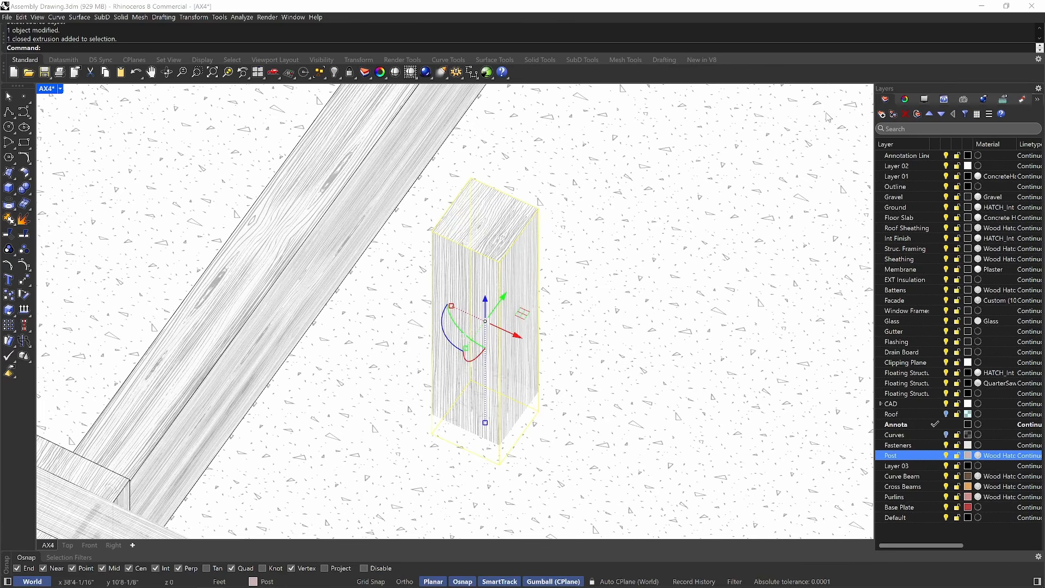
{"action": "left_click", "coordinate": [904, 100]}
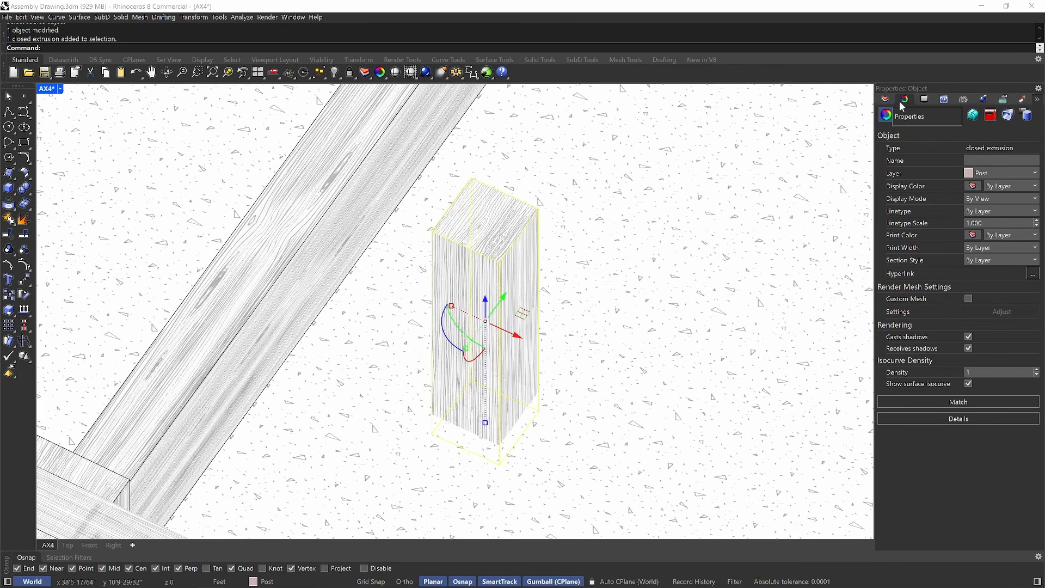
{"action": "left_click", "coordinate": [921, 115]}
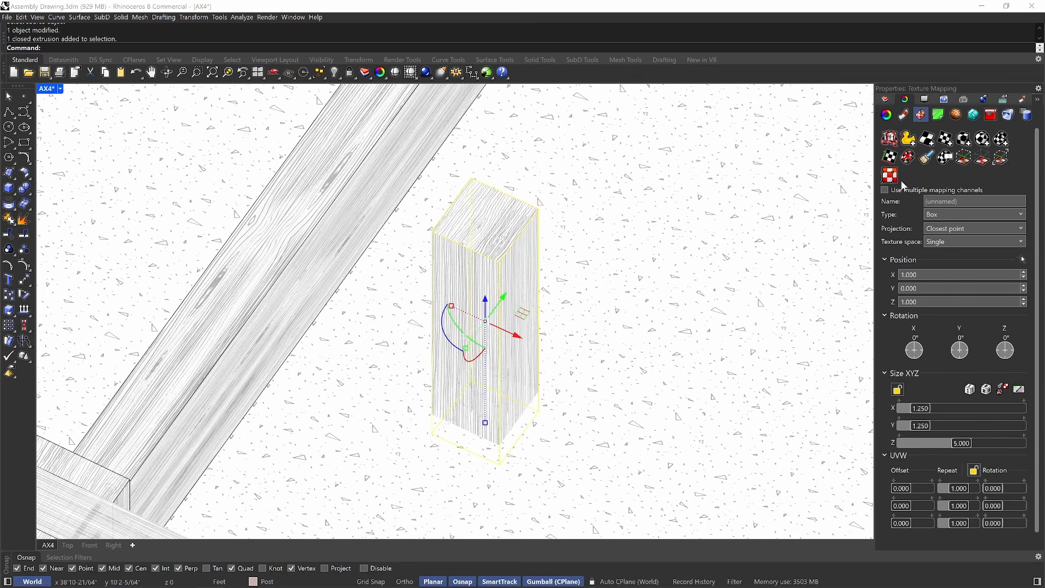
{"action": "left_click", "coordinate": [909, 159]}
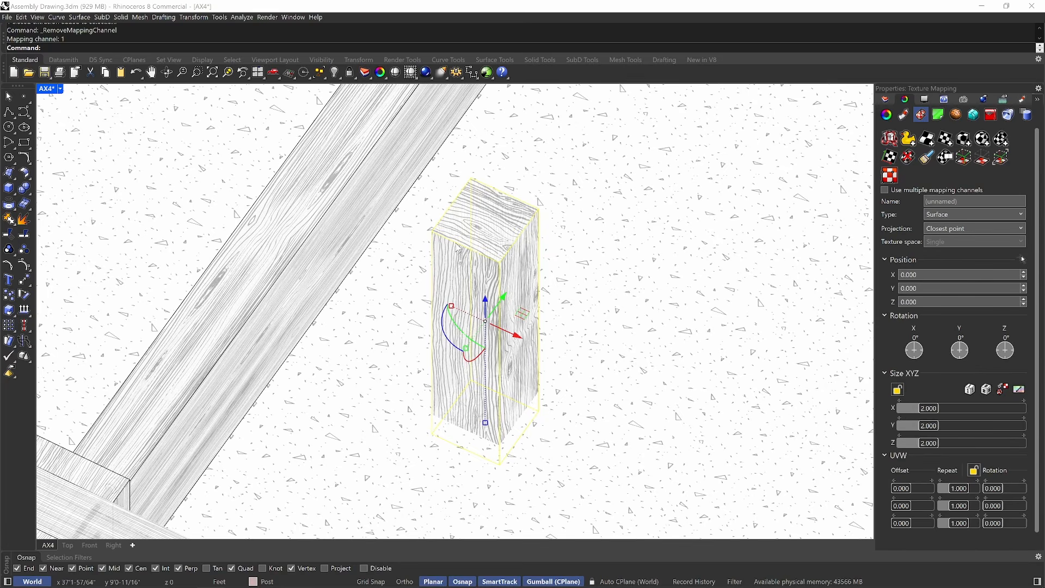
{"action": "right_click_drag", "start_coordinate": [524, 377], "coordinate": [517, 374]}
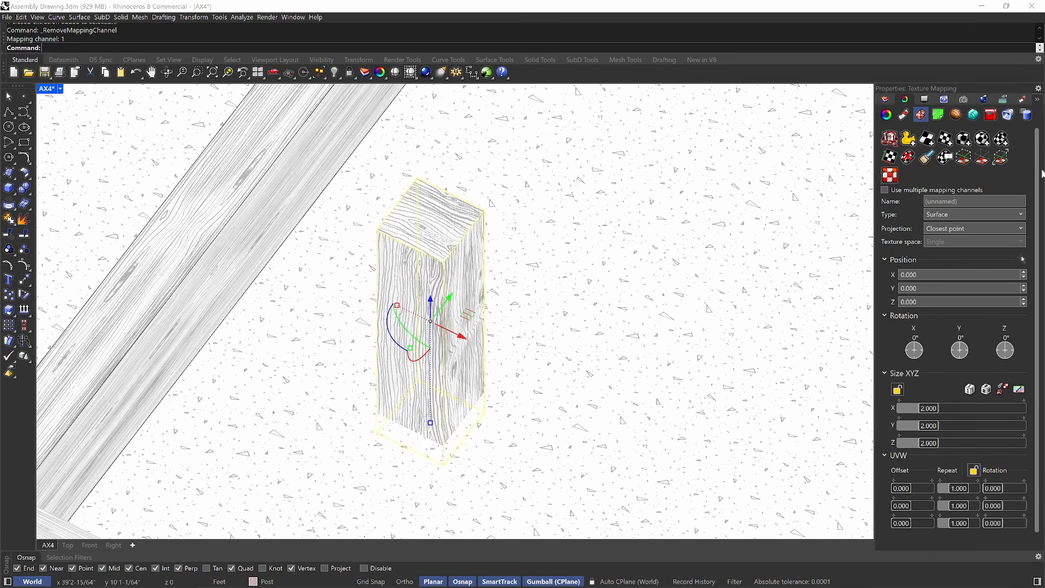
Switch the AX4 viewport projection to Perspective and frame the freestanding box up close with its top and two sides in view.
{"action": "key", "text": "Escape"}
{"action": "left_click", "coordinate": [979, 183]}
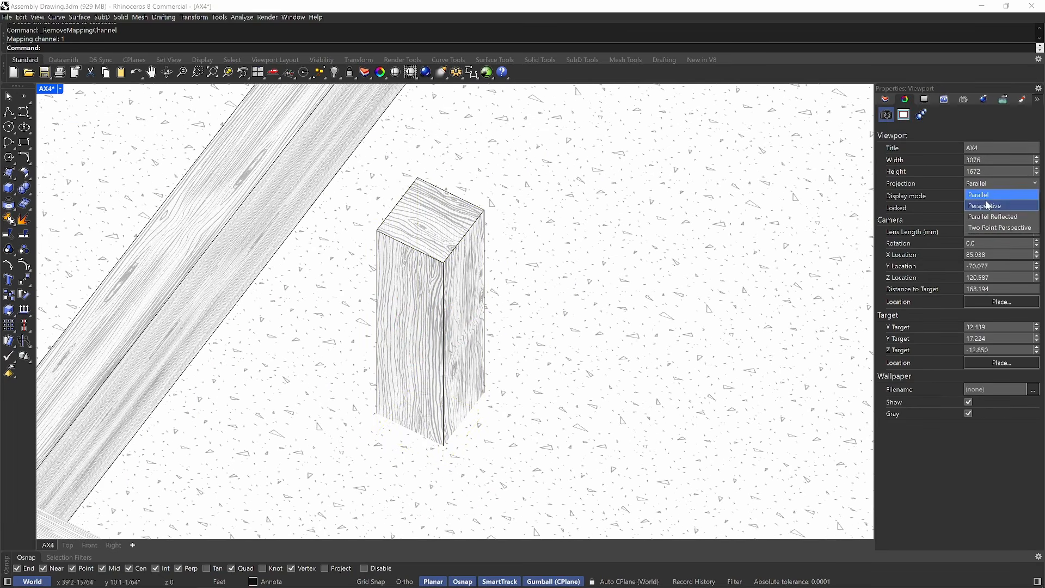
{"action": "left_click", "coordinate": [973, 200]}
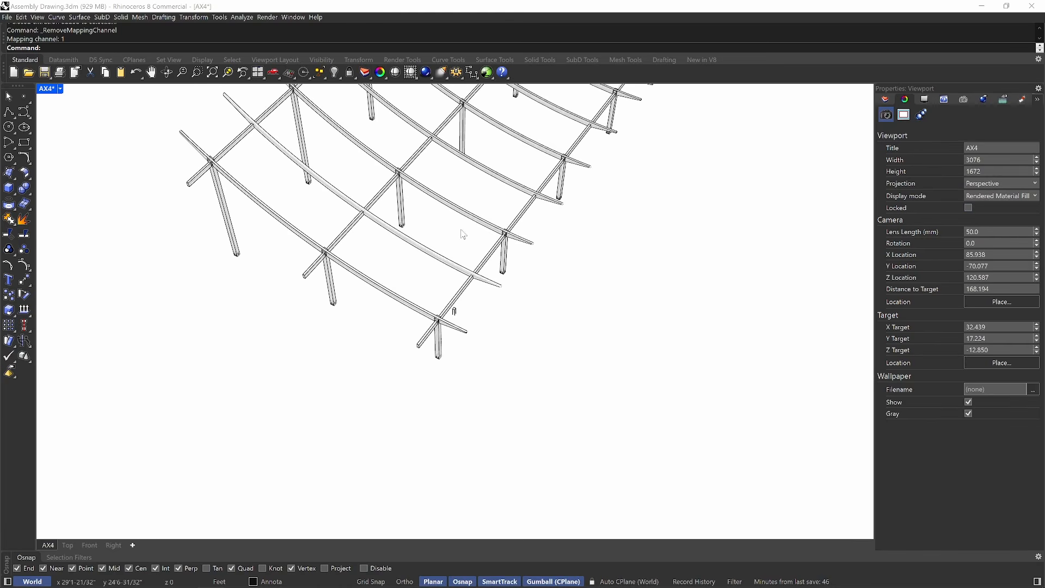
{"action": "left_click", "coordinate": [455, 312]}
{"action": "key", "text": "ctrl+shift+e"}
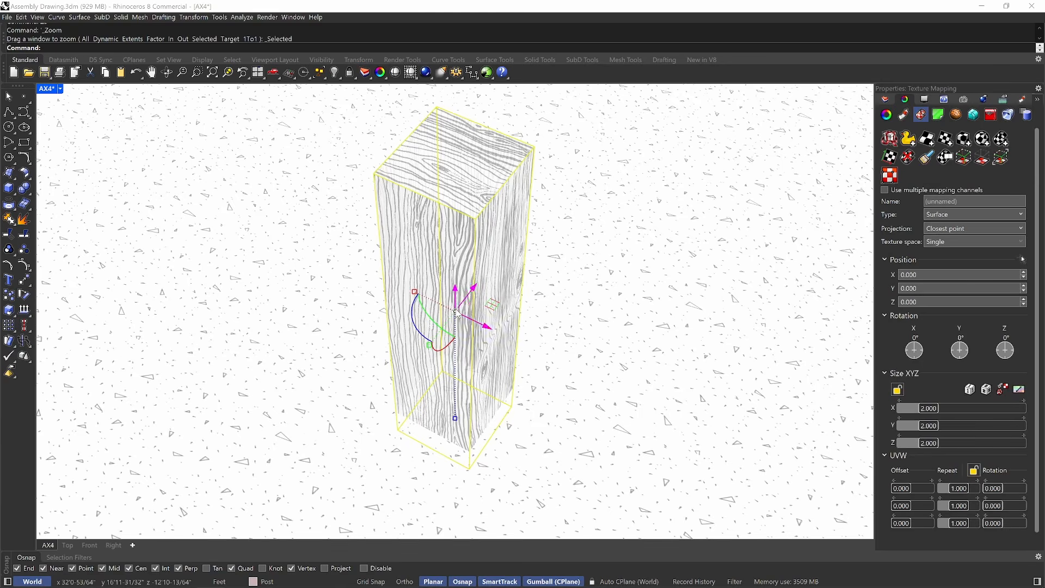
{"action": "left_click", "coordinate": [561, 288]}
{"action": "right_click_drag", "start_coordinate": [563, 284], "coordinate": [557, 263]}
{"action": "right_click_drag", "start_coordinate": [556, 262], "coordinate": [563, 333], "text": "shift"}
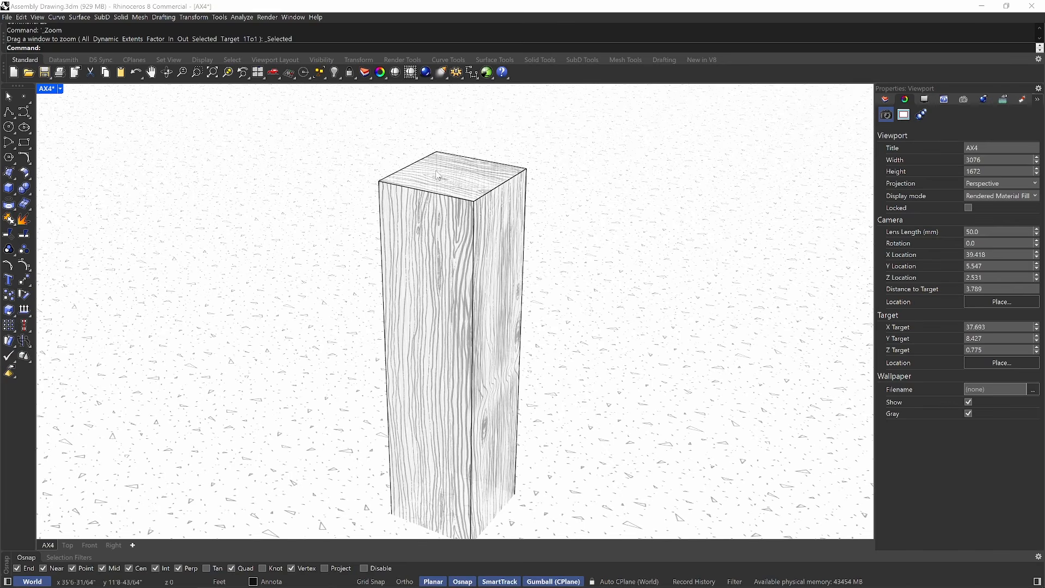
{"action": "mouse_move", "coordinate": [563, 257]}
{"action": "right_mouse_down"}
{"action": "mouse_move", "coordinate": [538, 257]}
{"action": "mouse_move", "coordinate": [561, 263]}
{"action": "right_mouse_up"}
Apply a capped box mapping to the freestanding box's extrusion, using its bounding box and the CPlane coordinate system.
{"action": "left_click", "coordinate": [477, 260]}
{"action": "left_click", "coordinate": [478, 201]}
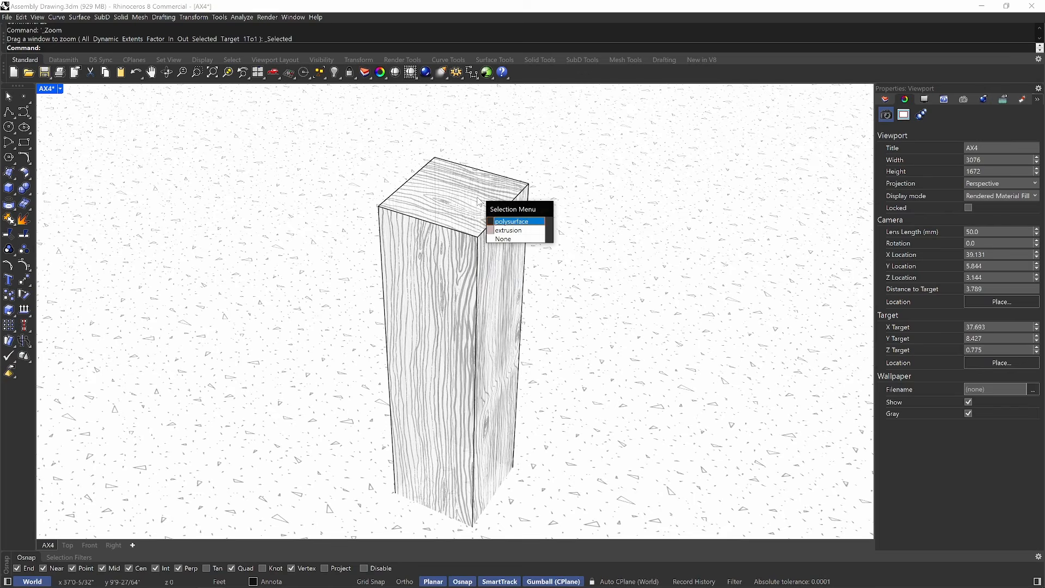
{"action": "left_click", "coordinate": [453, 216]}
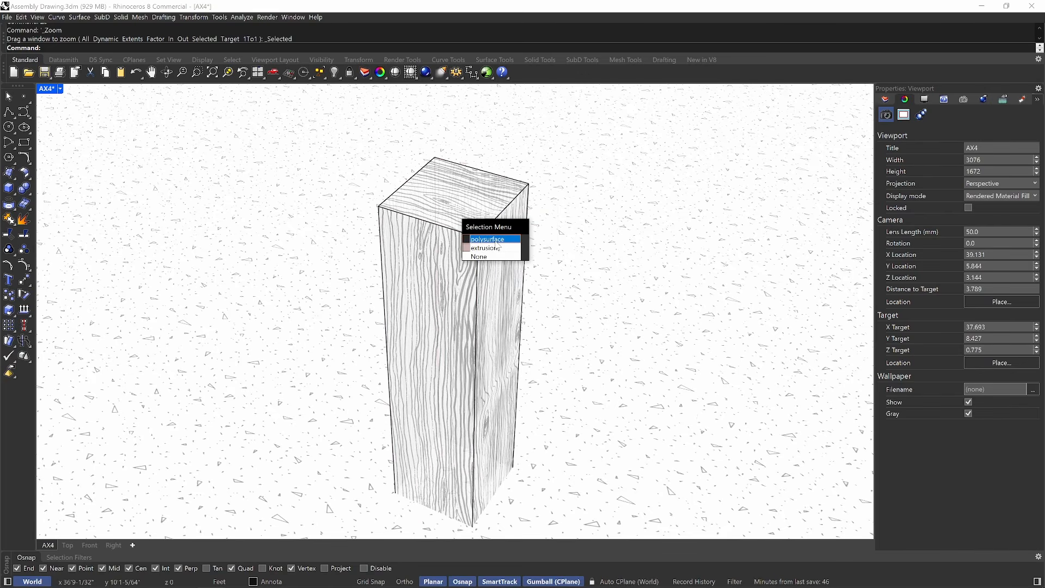
{"action": "left_click", "coordinate": [493, 248]}
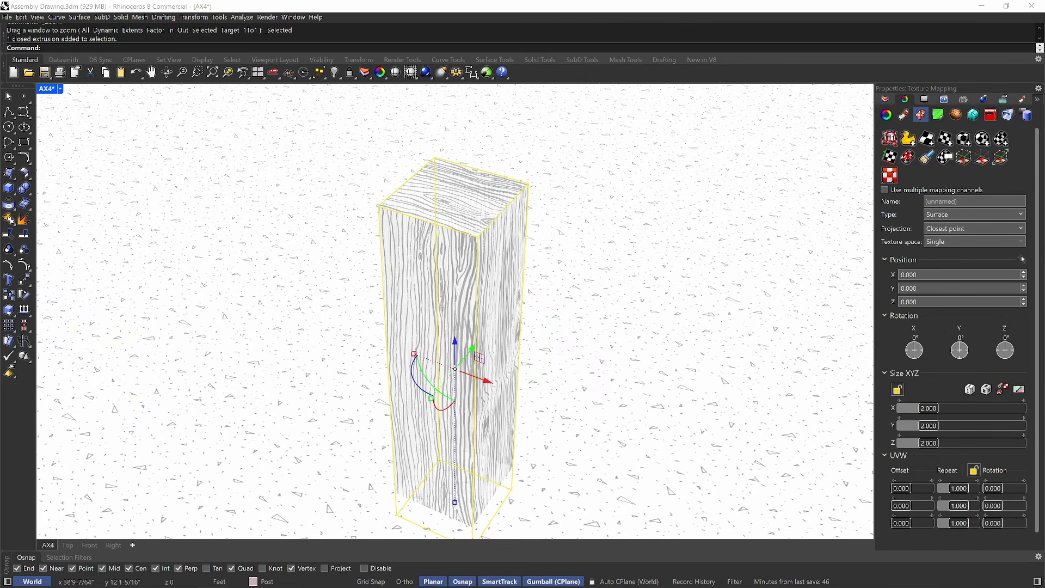
{"action": "scroll", "coordinate": [1042, 219], "scroll_direction": "down", "scroll_amount": 1}
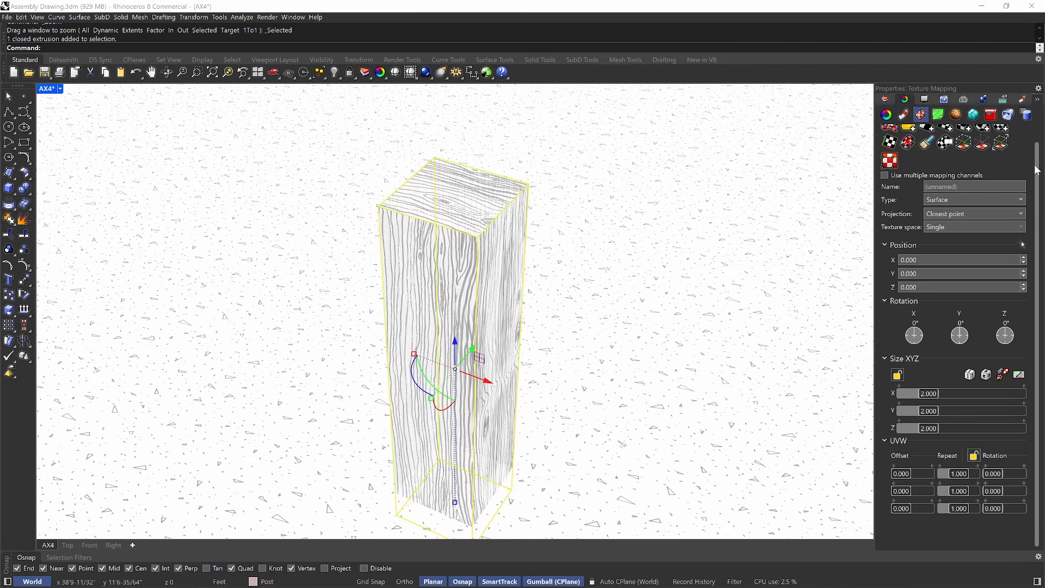
{"action": "scroll", "coordinate": [1036, 171], "scroll_direction": "up", "scroll_amount": 1}
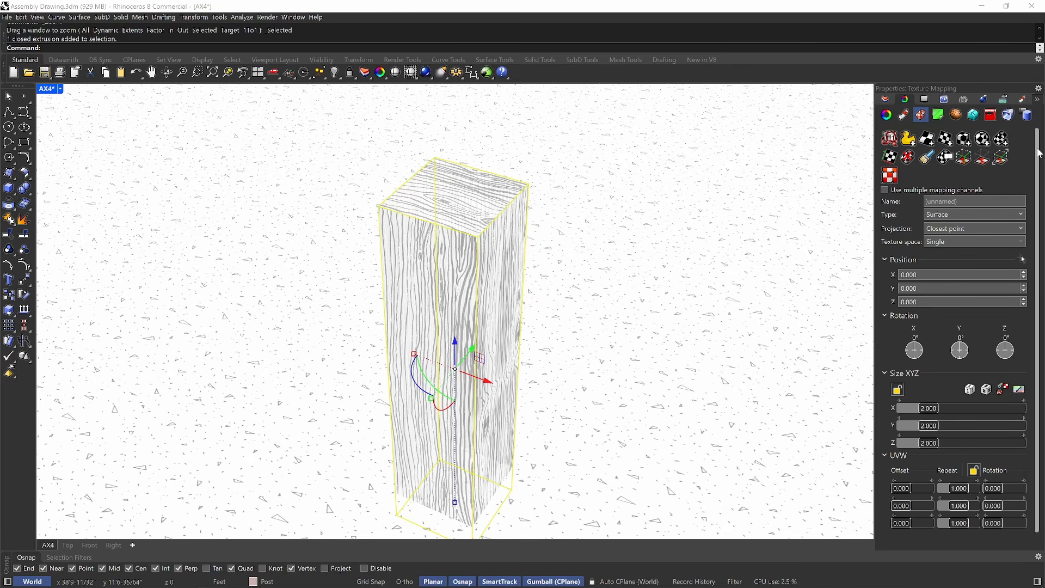
{"action": "left_click", "coordinate": [964, 140]}
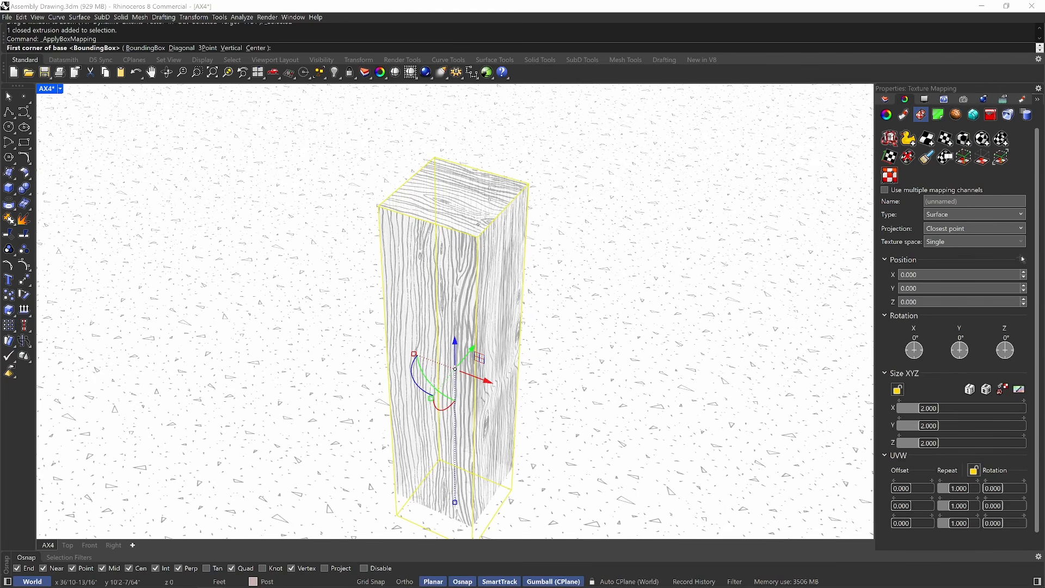
{"action": "key", "text": "Return"}
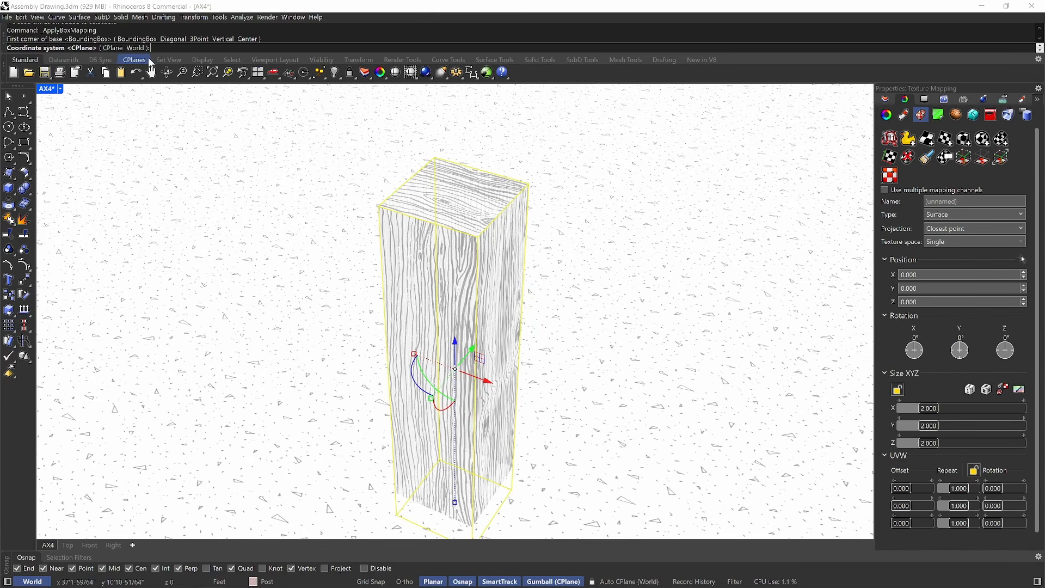
{"action": "key", "text": "Return"}
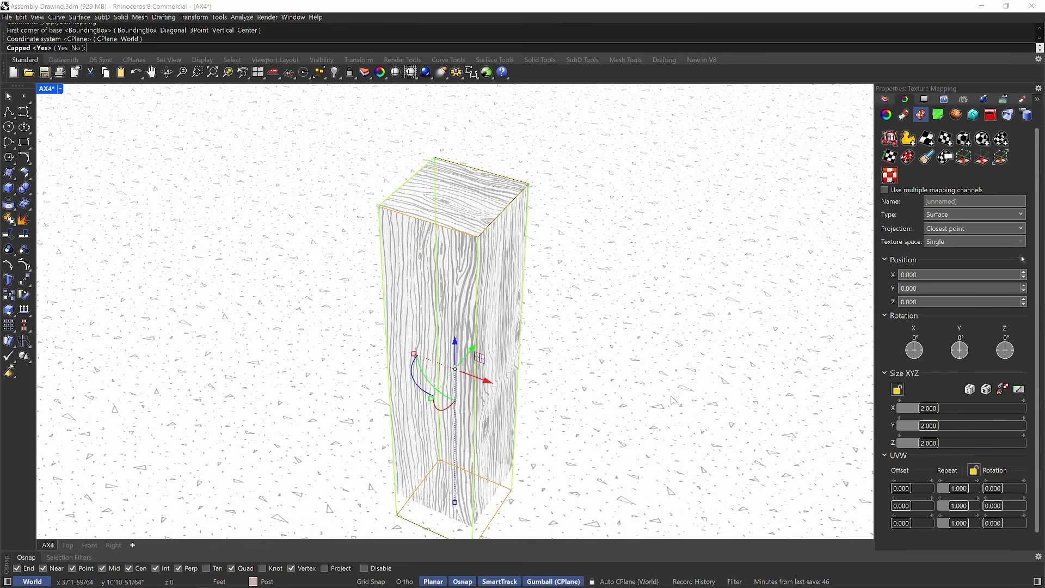
{"action": "key", "text": "Return"}
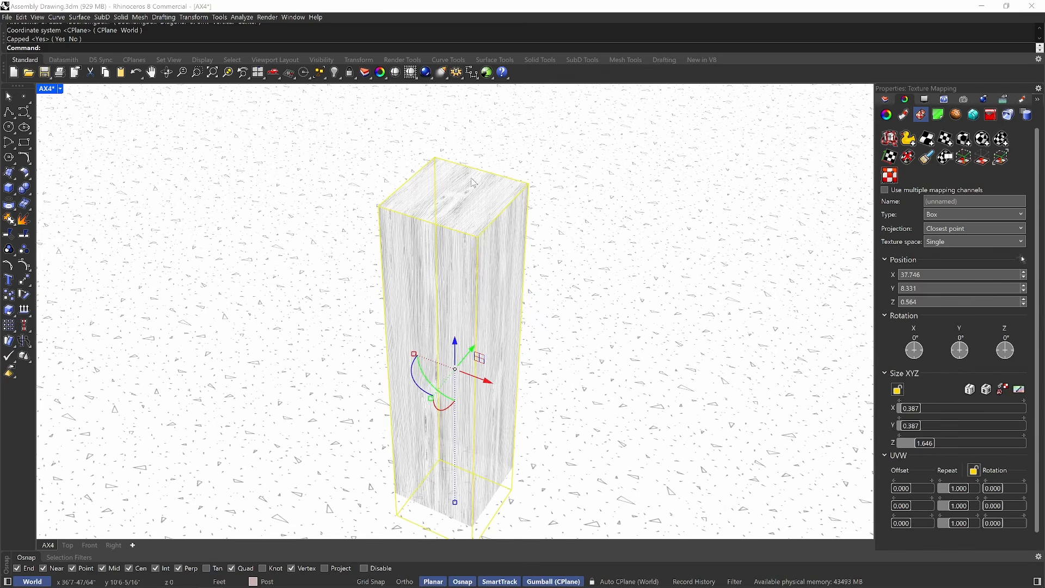
{"action": "key", "text": "Escape"}
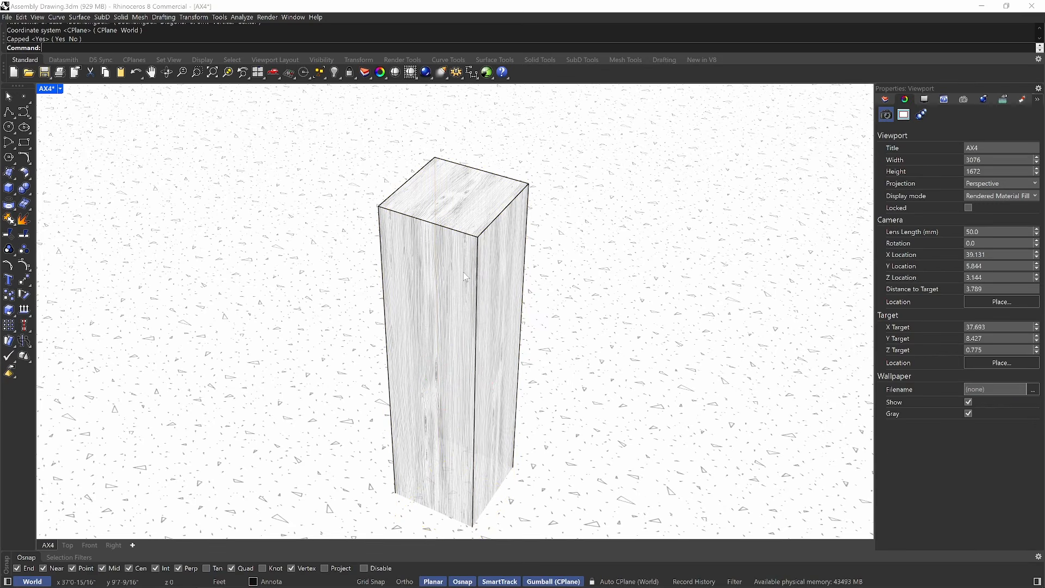
Set the X and Y sizes of the freestanding box's texture mapping to 1.
{"action": "left_click", "coordinate": [455, 289]}
{"action": "left_click", "coordinate": [461, 252]}
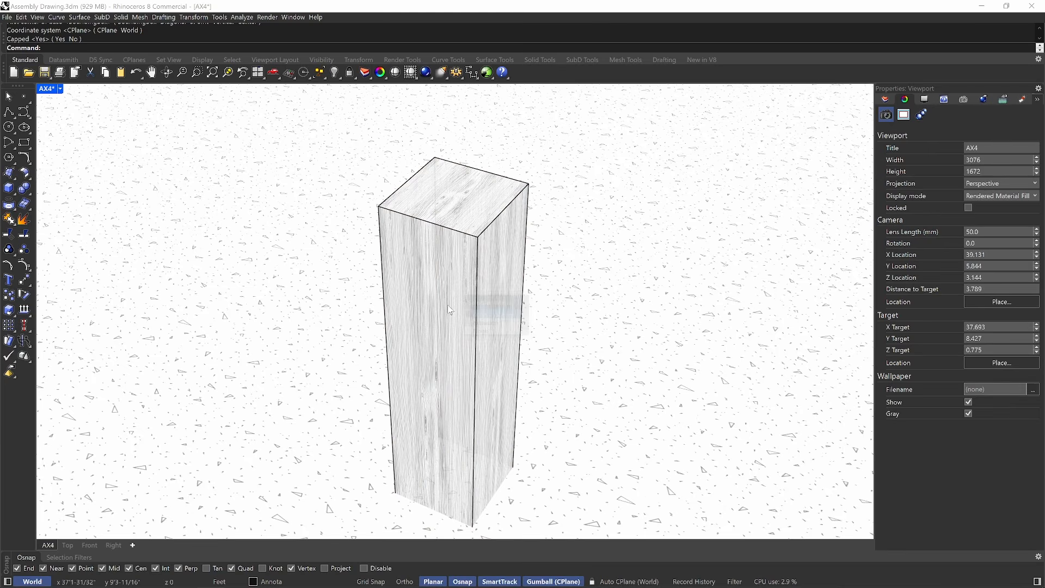
{"action": "left_click", "coordinate": [442, 251]}
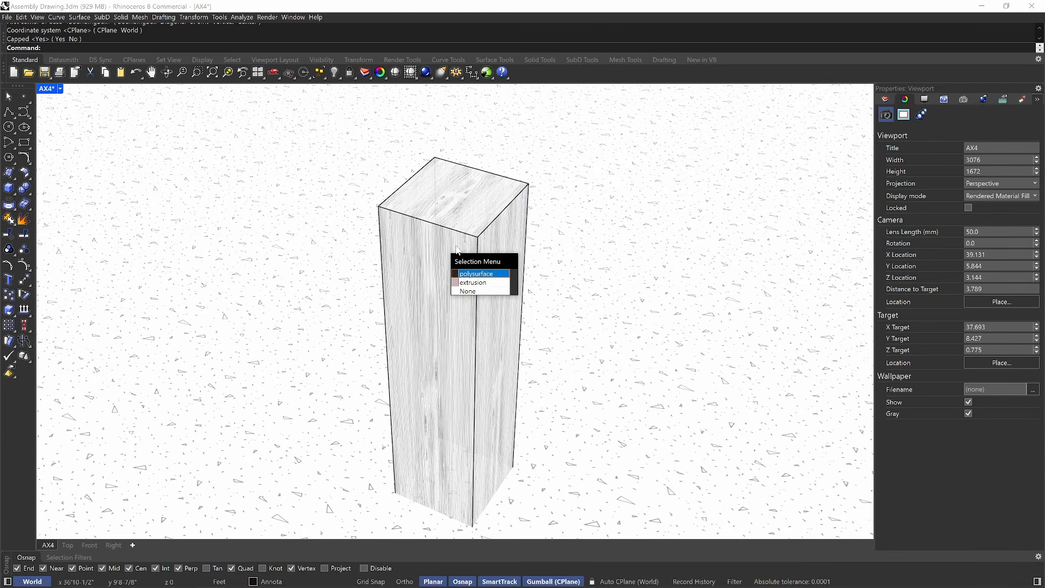
{"action": "left_click", "coordinate": [474, 235]}
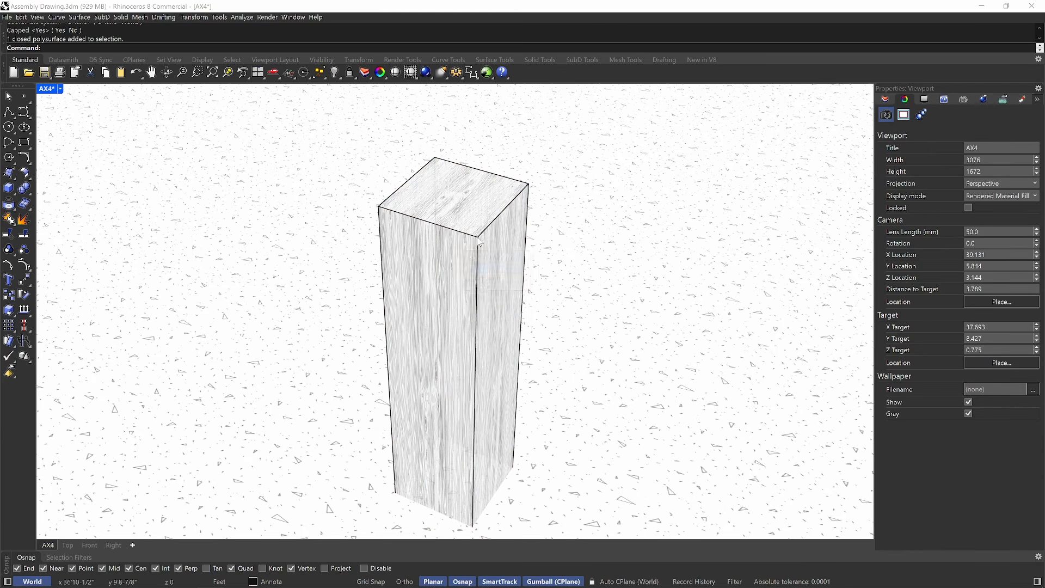
{"action": "left_click", "coordinate": [495, 205]}
{"action": "left_click", "coordinate": [495, 204]}
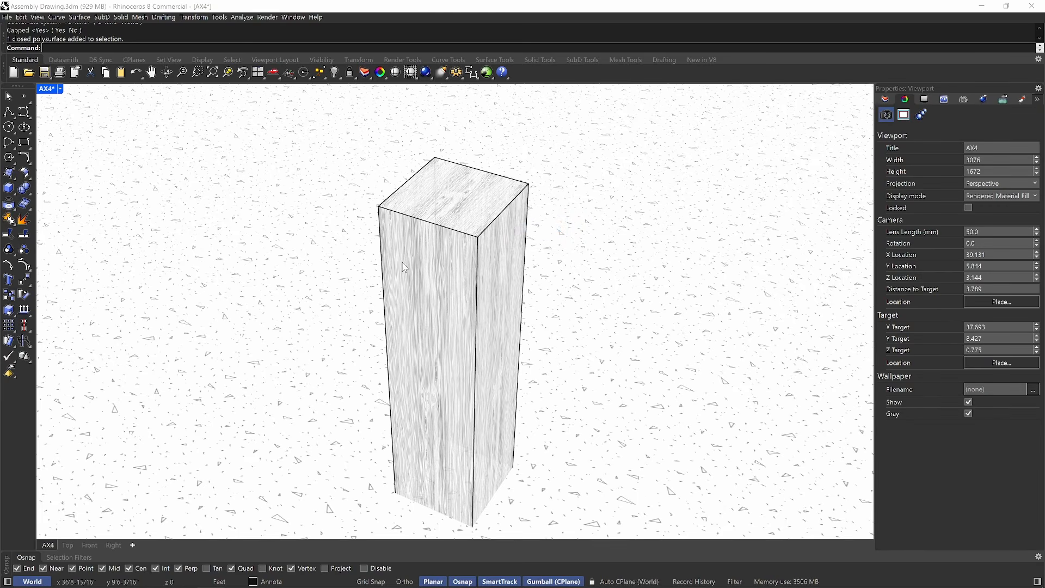
{"action": "left_click", "coordinate": [474, 205]}
{"action": "left_click", "coordinate": [503, 224]}
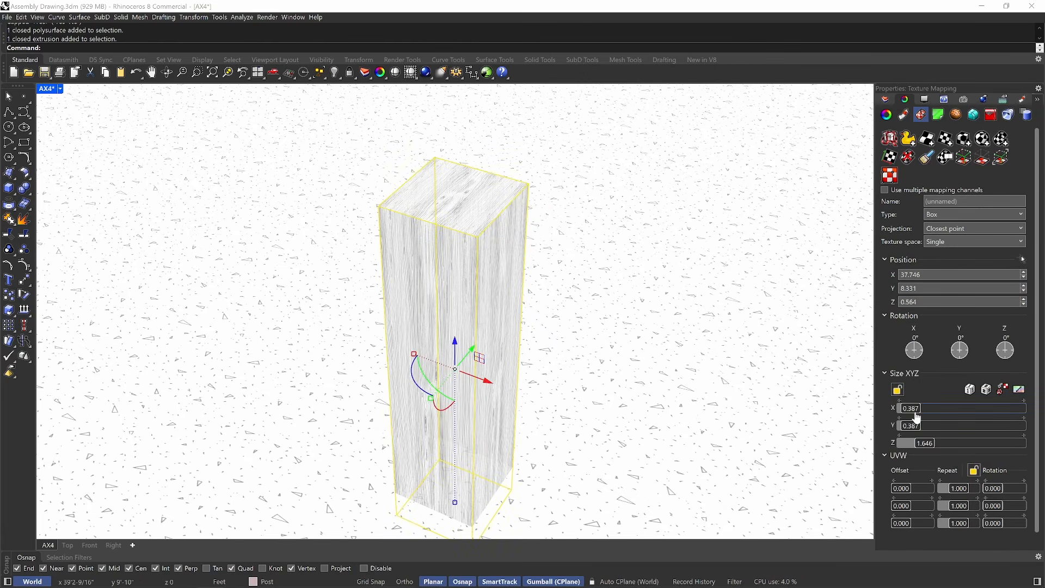
{"action": "mouse_move", "coordinate": [917, 414]}
{"action": "left_mouse_down"}
{"action": "mouse_move", "coordinate": [926, 414]}
{"action": "mouse_move", "coordinate": [908, 415]}
{"action": "left_mouse_up"}
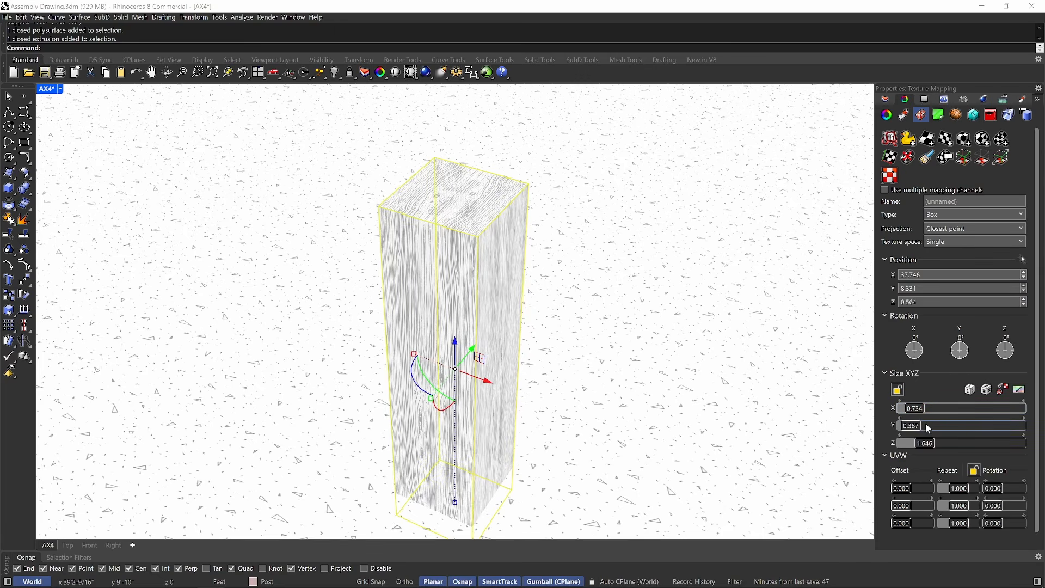
{"action": "left_click", "coordinate": [918, 408]}
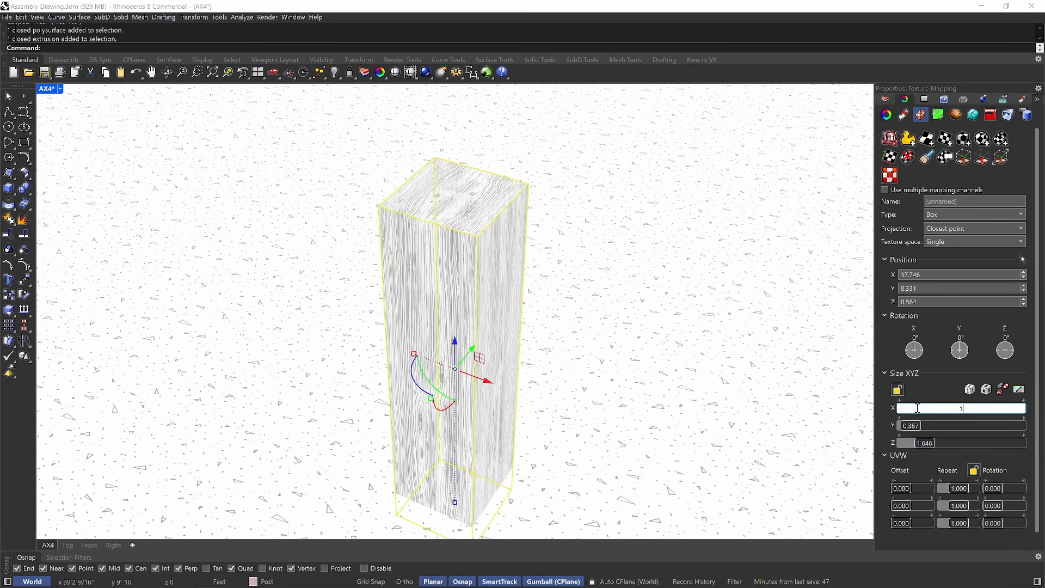
{"action": "type", "text": "1"}
{"action": "key", "text": "Return"}
{"action": "left_click", "coordinate": [910, 425]}
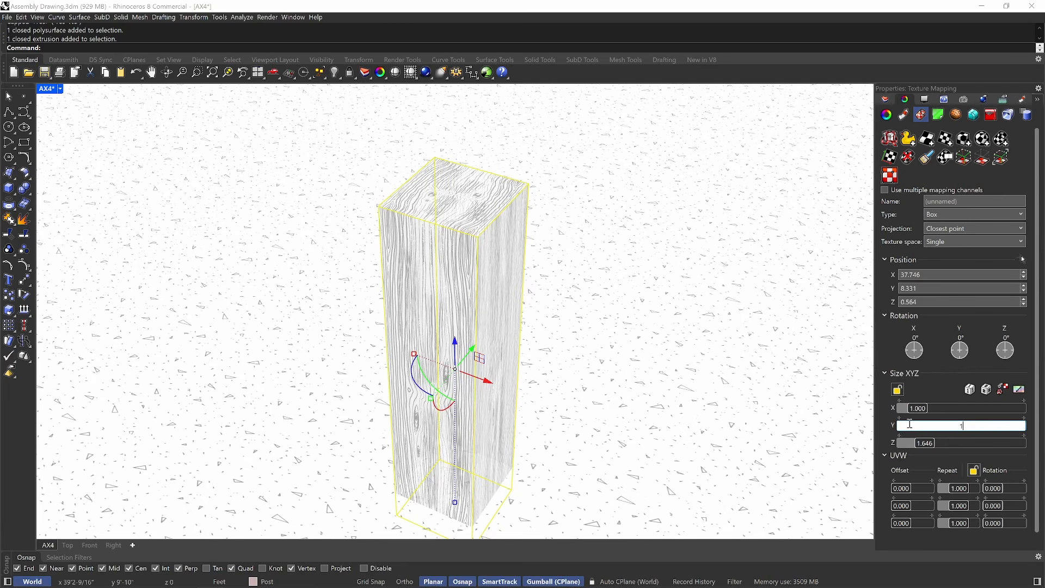
{"action": "key", "text": "Return"}
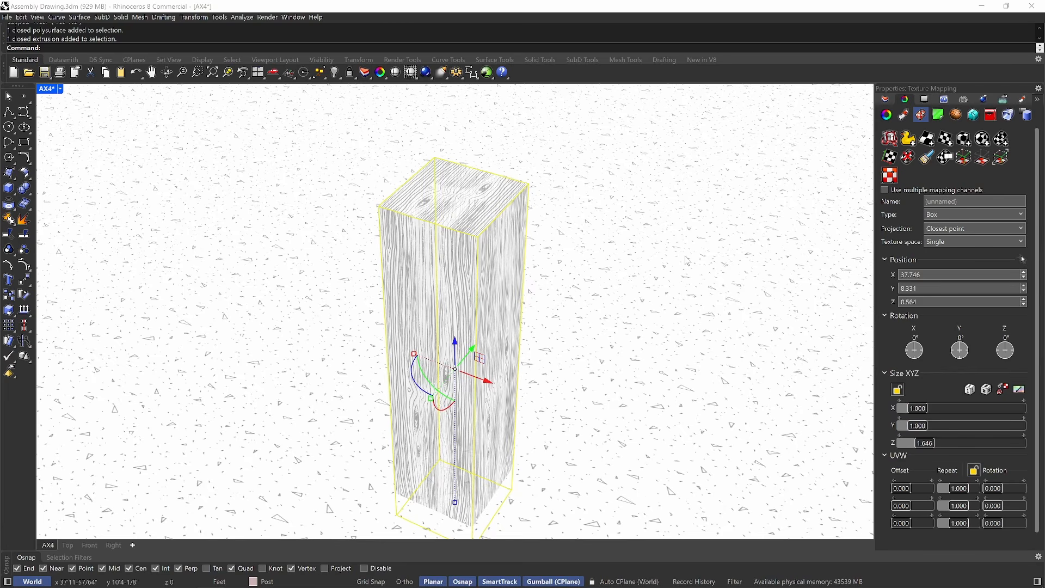
Set the X and Y sizes of the box's texture mapping to 0.5 each.
{"action": "left_click", "coordinate": [923, 409]}
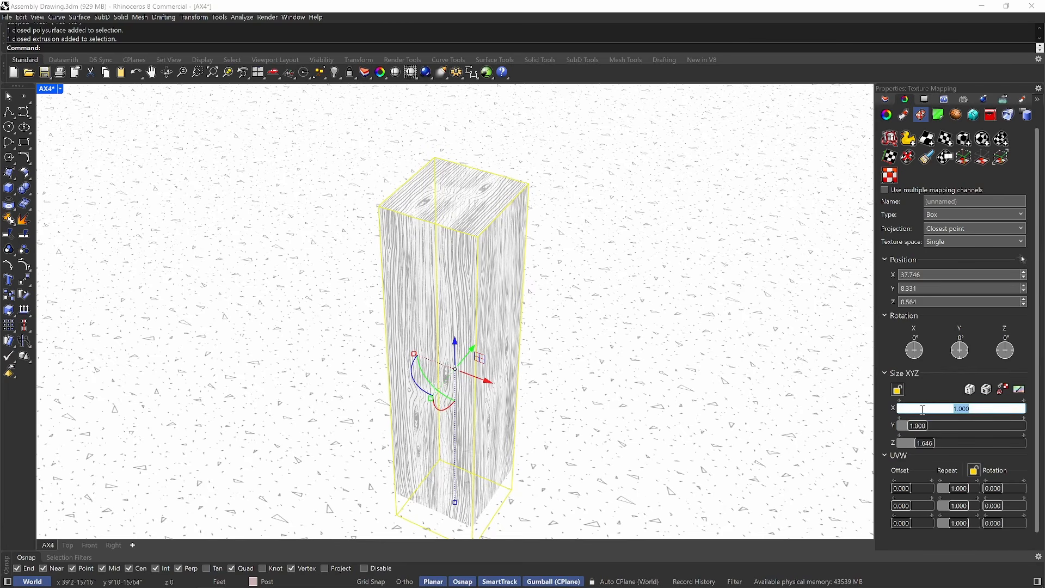
{"action": "type", "text": "0.5"}
{"action": "key", "text": "Return"}
{"action": "left_click", "coordinate": [928, 425]}
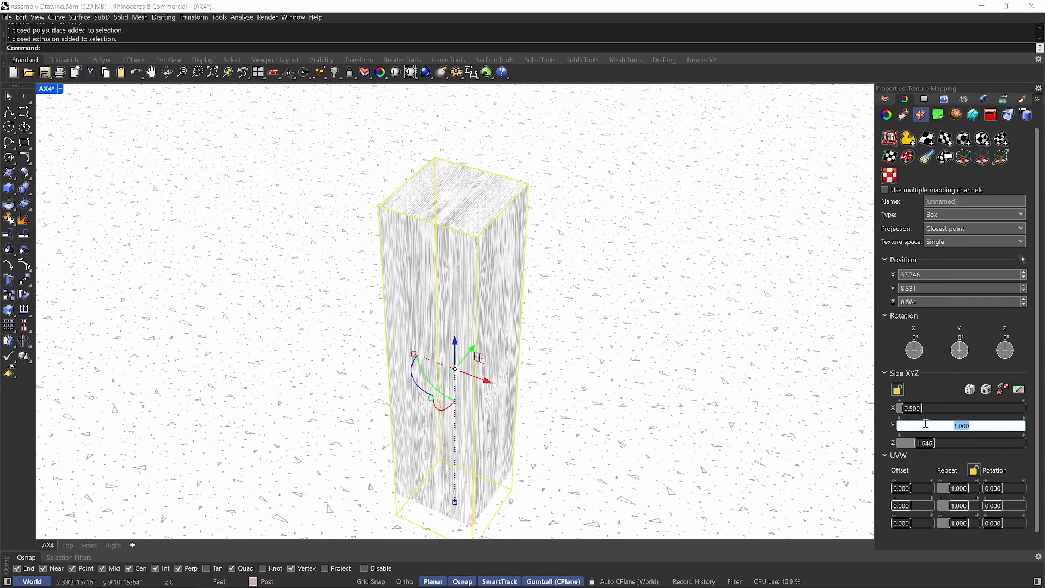
{"action": "type", "text": "0.5"}
{"action": "key", "text": "Return"}
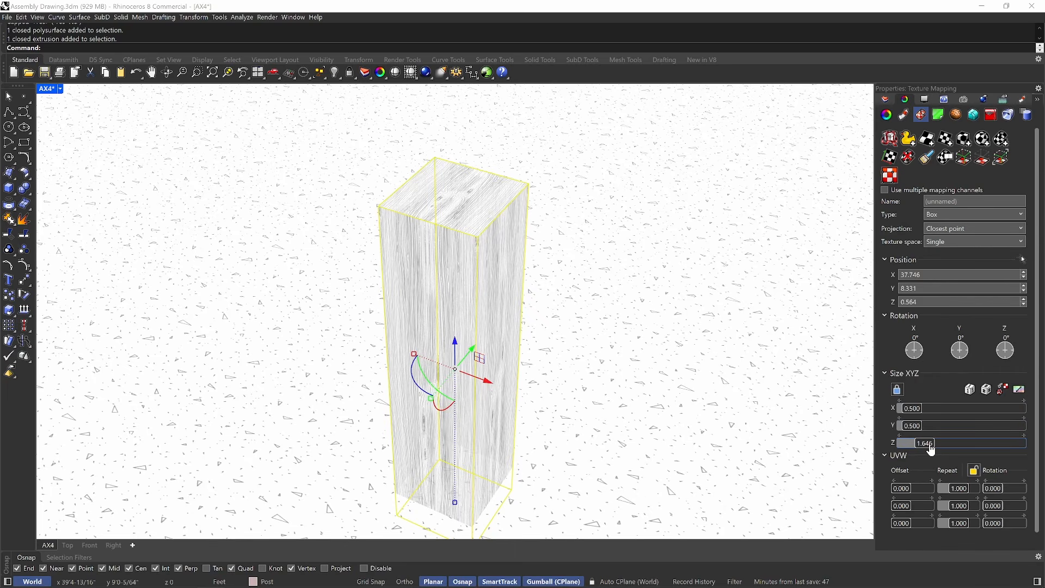
Lock the mapping size proportions and scale the texture mapping uniformly to a Z size of about 2.537.
{"action": "left_click_drag", "start_coordinate": [931, 449], "coordinate": [969, 448]}
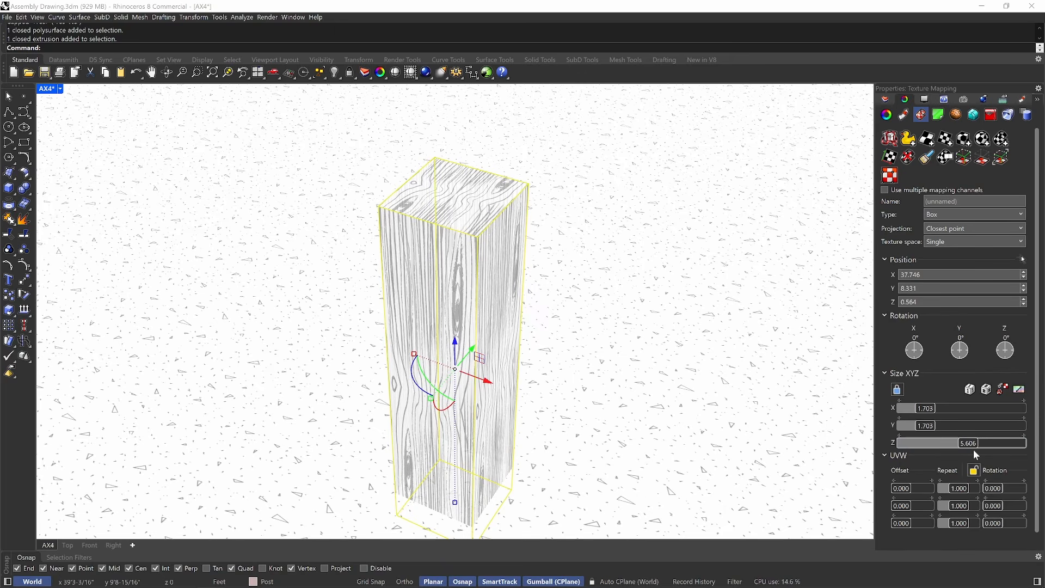
{"action": "left_click_drag", "start_coordinate": [975, 450], "coordinate": [935, 450]}
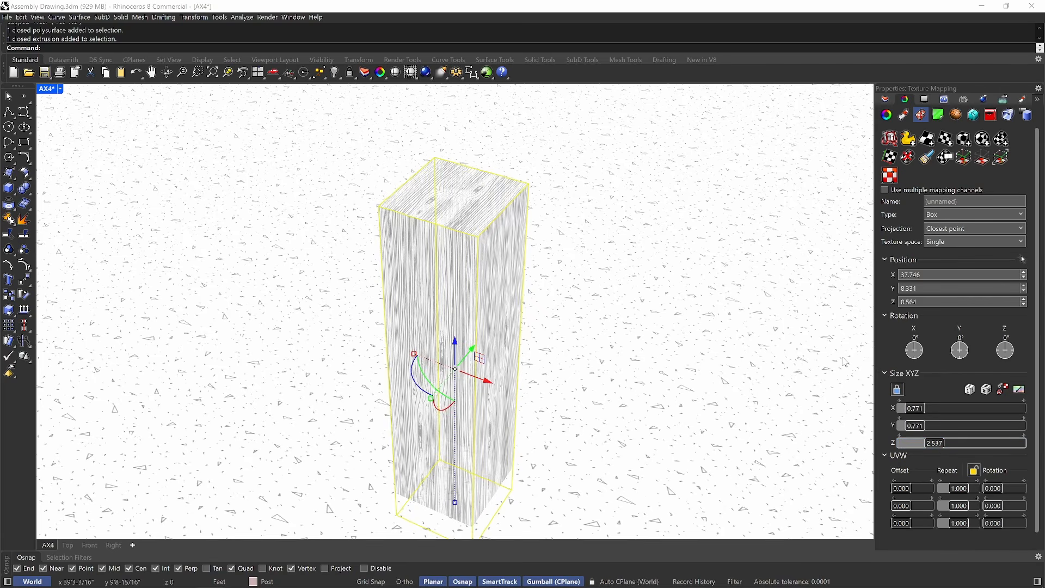
Rotate the freestanding wood box 90° about the X axis so that it lies horizontally.
{"action": "right_click_drag", "start_coordinate": [641, 403], "coordinate": [583, 405]}
{"action": "left_click", "coordinate": [404, 393]}
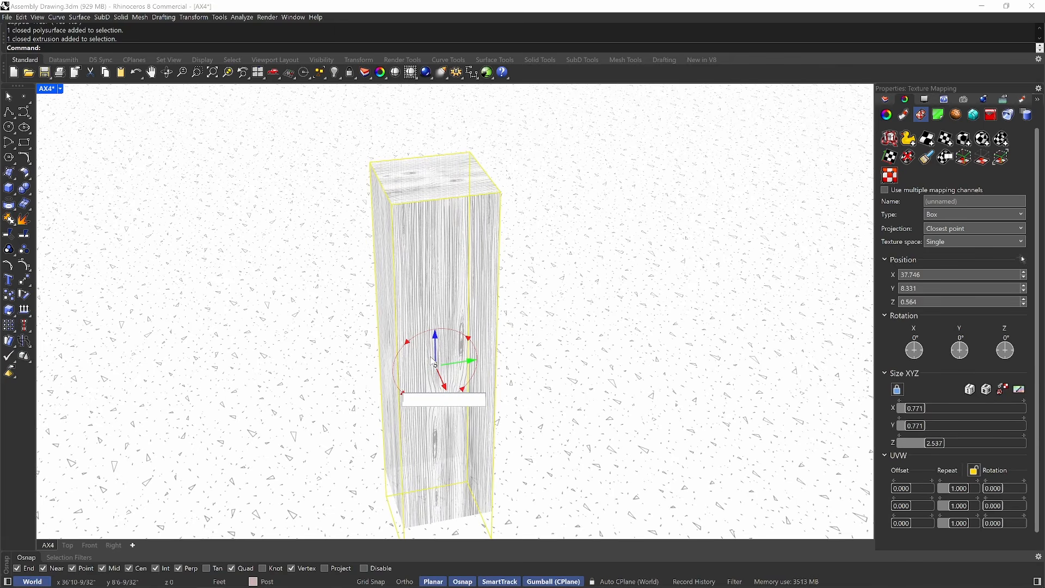
{"action": "type", "text": "90"}
{"action": "key", "text": "Return"}
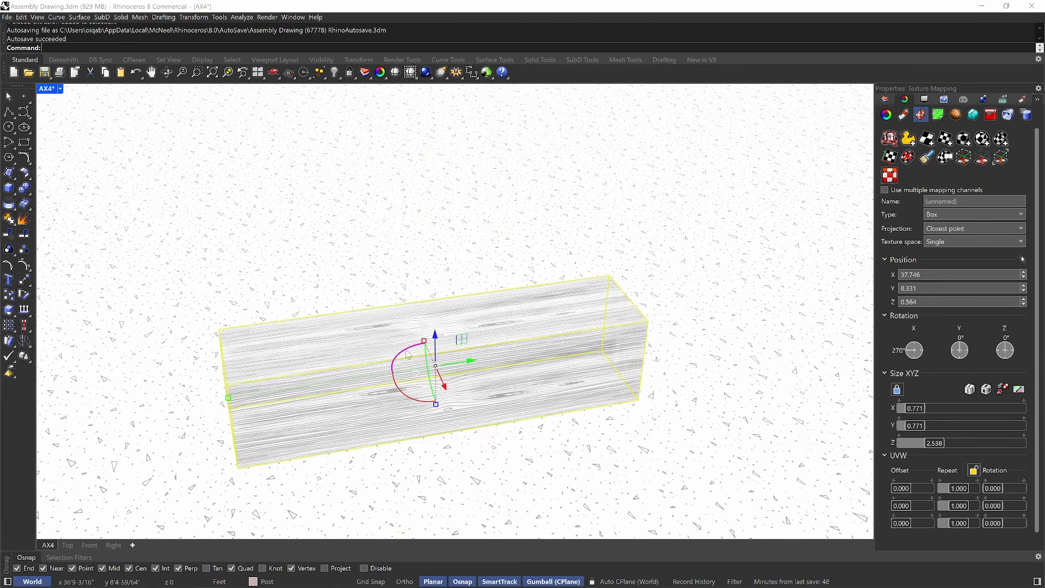
Unlock the mapping size proportions and enlarge the box's Y size to about 2.157 and X size to about 1.365.
{"action": "left_click", "coordinate": [898, 391]}
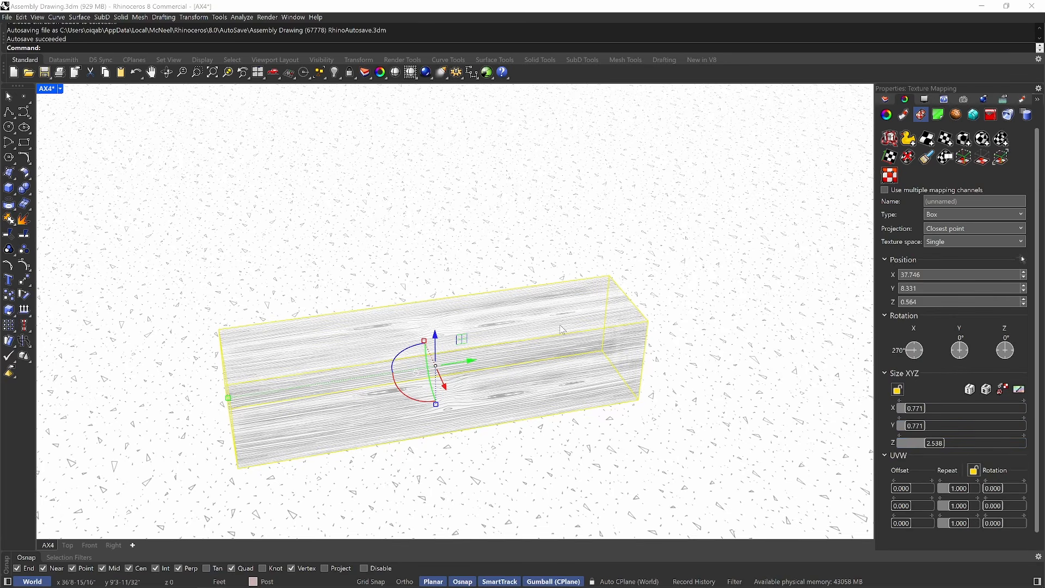
{"action": "left_click", "coordinate": [917, 432]}
{"action": "left_click_drag", "start_coordinate": [920, 431], "coordinate": [938, 432]}
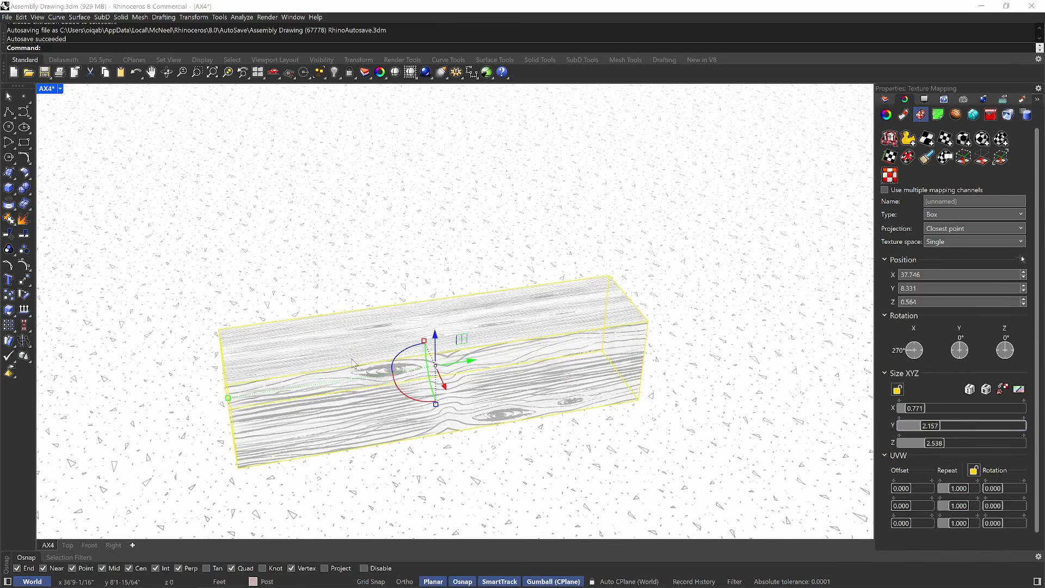
{"action": "left_click", "coordinate": [926, 431]}
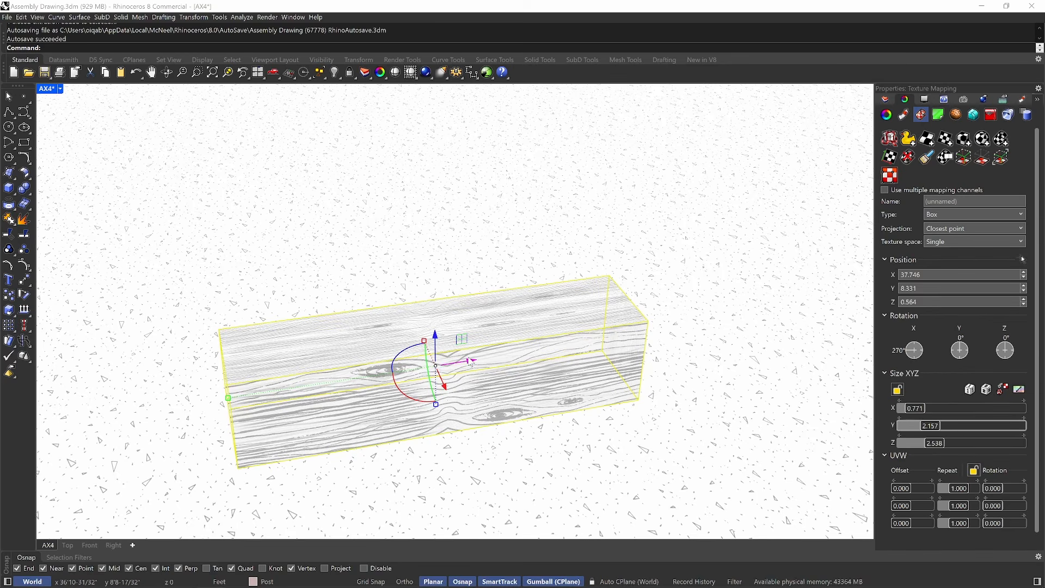
{"action": "left_click_drag", "start_coordinate": [918, 412], "coordinate": [923, 412]}
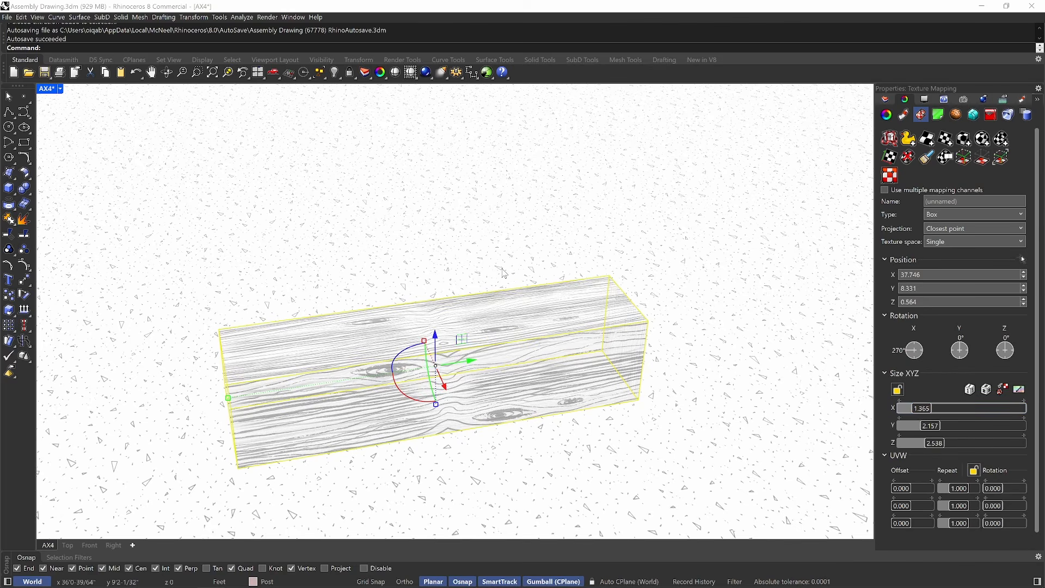
{"action": "key", "text": "ctrl+alt+g"}
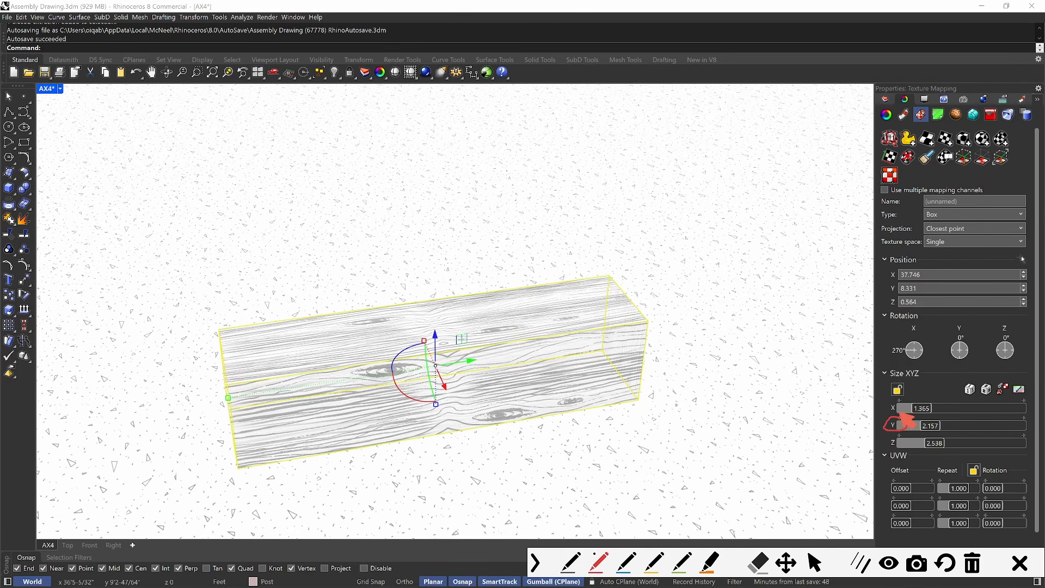
{"action": "mouse_move", "coordinate": [456, 370]}
{"action": "left_mouse_down"}
{"action": "mouse_move", "coordinate": [459, 399]}
{"action": "mouse_move", "coordinate": [426, 403]}
{"action": "mouse_move", "coordinate": [423, 371]}
{"action": "left_mouse_up"}
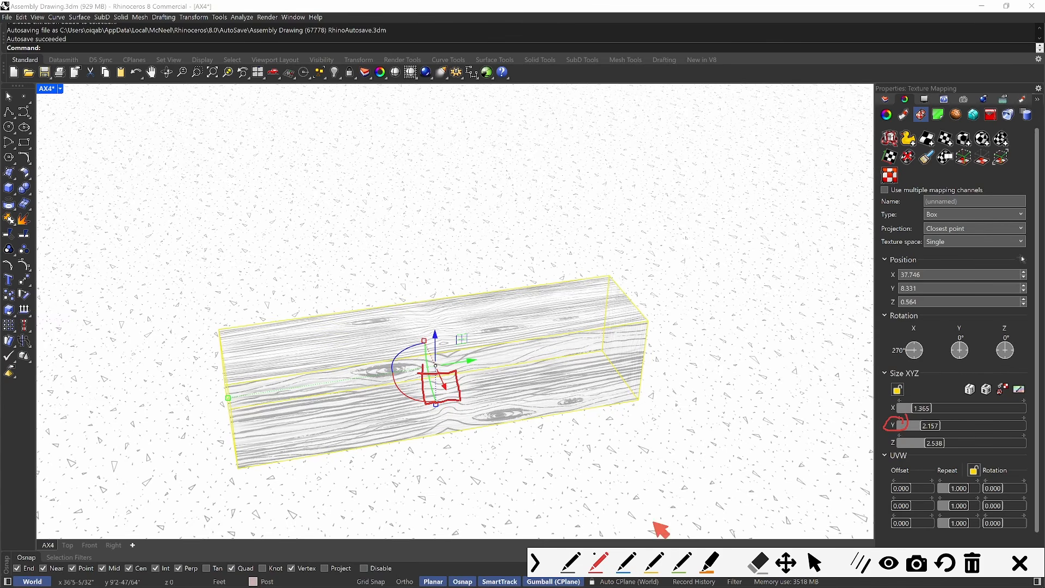
{"action": "left_click", "coordinate": [681, 562]}
{"action": "mouse_move", "coordinate": [898, 402]}
{"action": "left_mouse_down"}
{"action": "mouse_move", "coordinate": [886, 413]}
{"action": "mouse_move", "coordinate": [901, 404]}
{"action": "left_mouse_up"}
{"action": "left_click_drag", "start_coordinate": [472, 360], "coordinate": [461, 377]}
{"action": "mouse_move", "coordinate": [896, 443]}
{"action": "left_mouse_down"}
{"action": "mouse_move", "coordinate": [894, 430]}
{"action": "mouse_move", "coordinate": [897, 443]}
{"action": "left_mouse_up"}
{"action": "mouse_move", "coordinate": [410, 330]}
{"action": "left_mouse_down"}
{"action": "mouse_move", "coordinate": [450, 328]}
{"action": "mouse_move", "coordinate": [451, 343]}
{"action": "mouse_move", "coordinate": [414, 345]}
{"action": "mouse_move", "coordinate": [412, 332]}
{"action": "left_mouse_up"}
{"action": "left_click", "coordinate": [707, 558]}
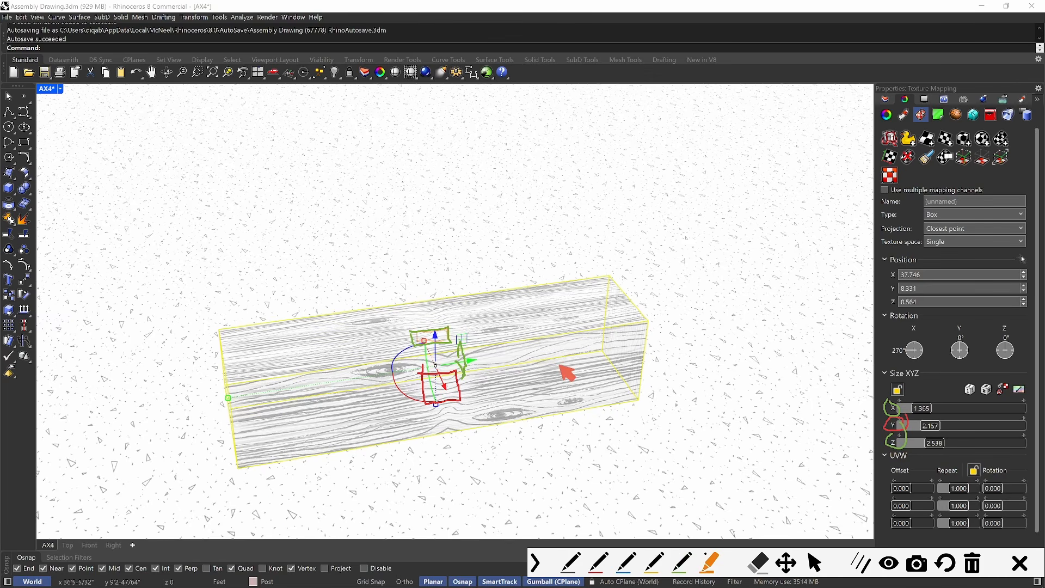
{"action": "left_click", "coordinate": [973, 563]}
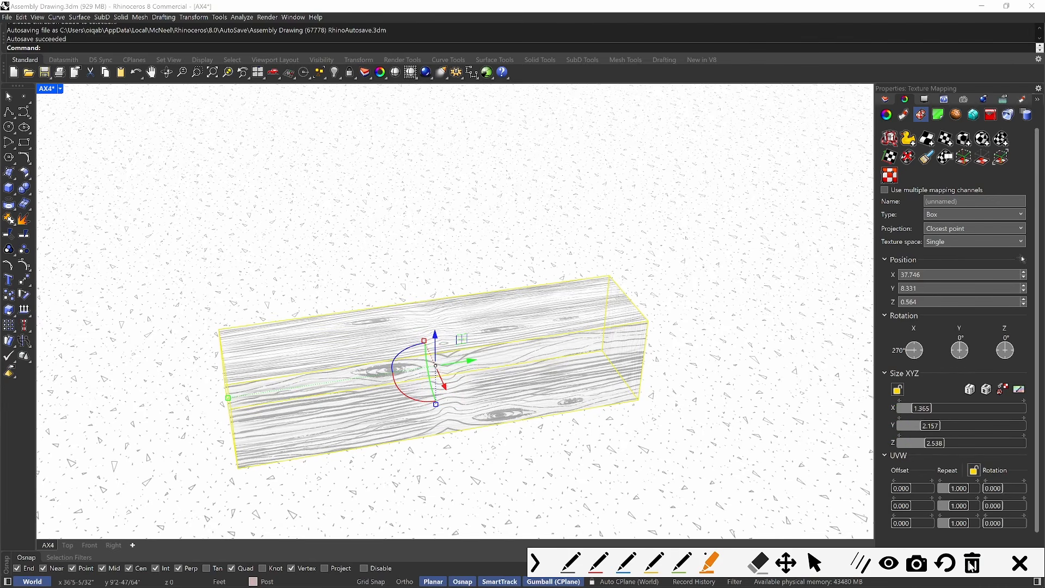
{"action": "left_click", "coordinate": [1025, 569]}
Set the texture mapping's X and Y sizes to 0.5 each and its Z size to about 3.058.
{"action": "left_click_drag", "start_coordinate": [922, 426], "coordinate": [919, 413]}
{"action": "left_click", "coordinate": [916, 410]}
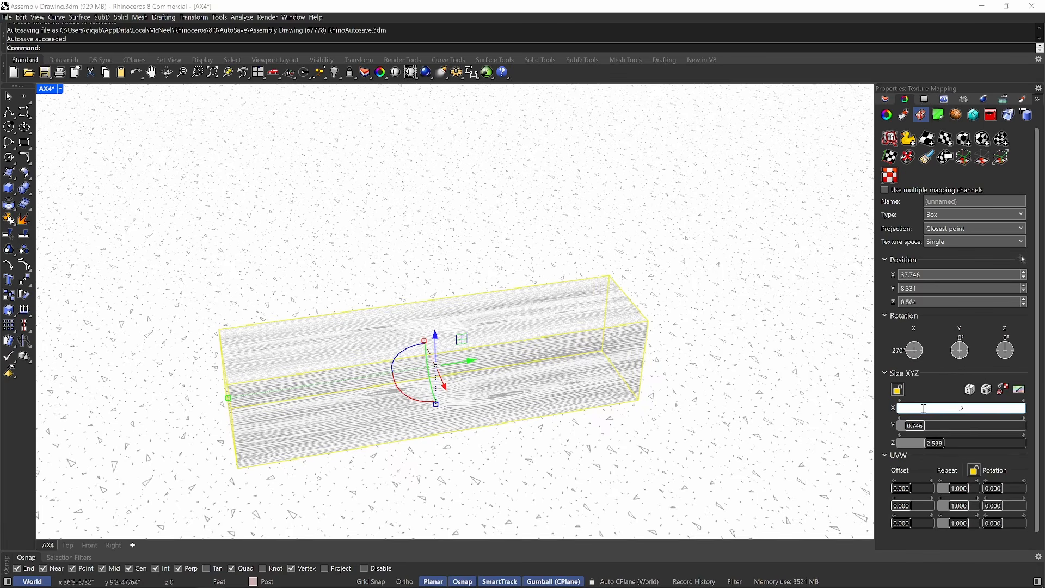
{"action": "key", "text": "Escape"}
{"action": "left_click", "coordinate": [921, 426]}
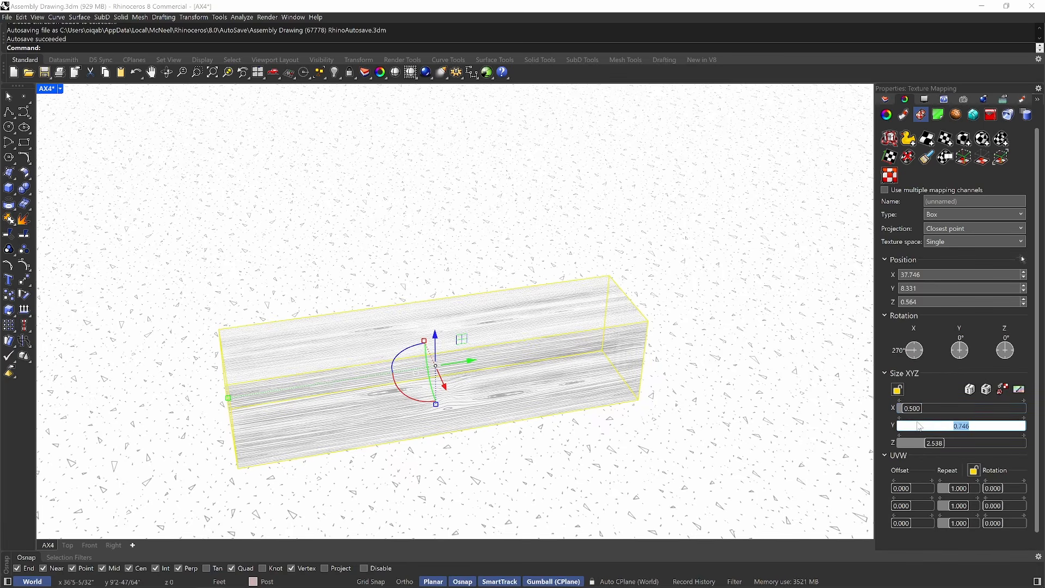
{"action": "type", "text": ".5"}
{"action": "key", "text": "Return"}
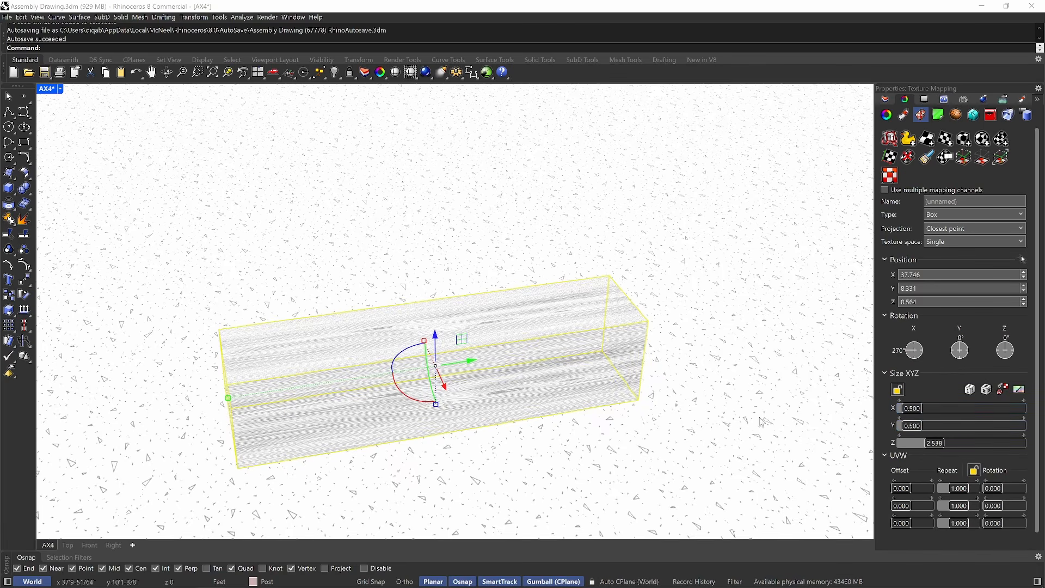
{"action": "left_click_drag", "start_coordinate": [941, 450], "coordinate": [980, 451]}
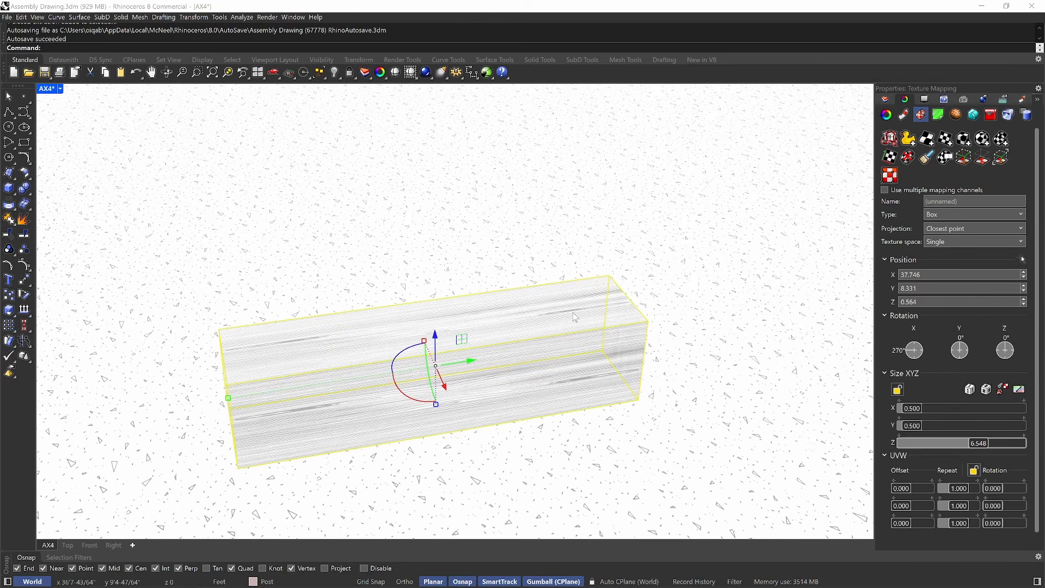
{"action": "left_click_drag", "start_coordinate": [948, 438], "coordinate": [943, 462]}
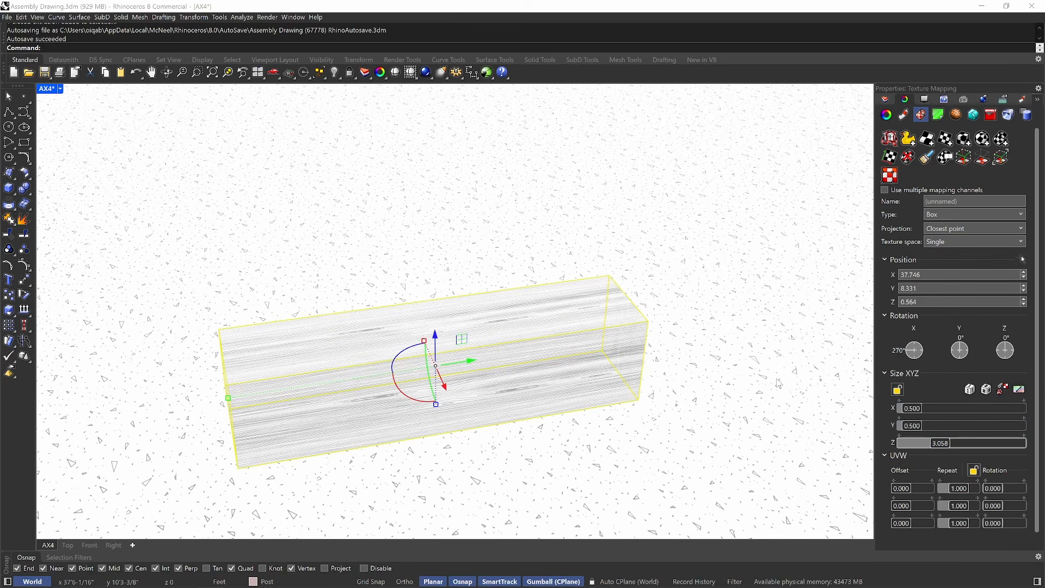
Try X rotations of about 192° and 90° on the box's texture mapping and return it to 270°.
{"action": "right_click_drag", "start_coordinate": [334, 402], "coordinate": [373, 374]}
{"action": "scroll", "coordinate": [367, 418], "scroll_direction": "up", "scroll_amount": 3}
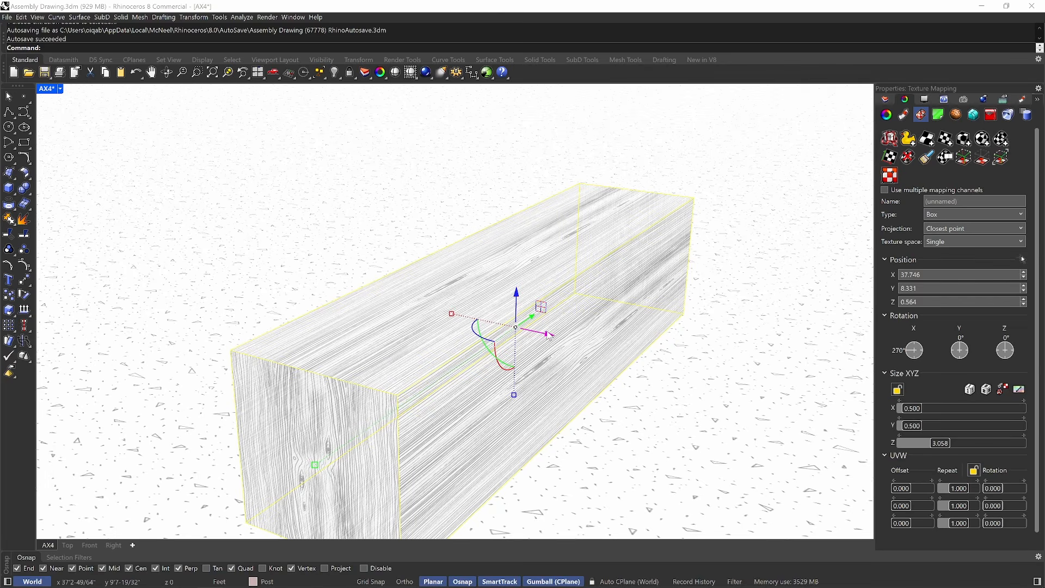
{"action": "mouse_move", "coordinate": [908, 357]}
{"action": "left_mouse_down"}
{"action": "mouse_move", "coordinate": [929, 364]}
{"action": "mouse_move", "coordinate": [914, 368]}
{"action": "left_mouse_up"}
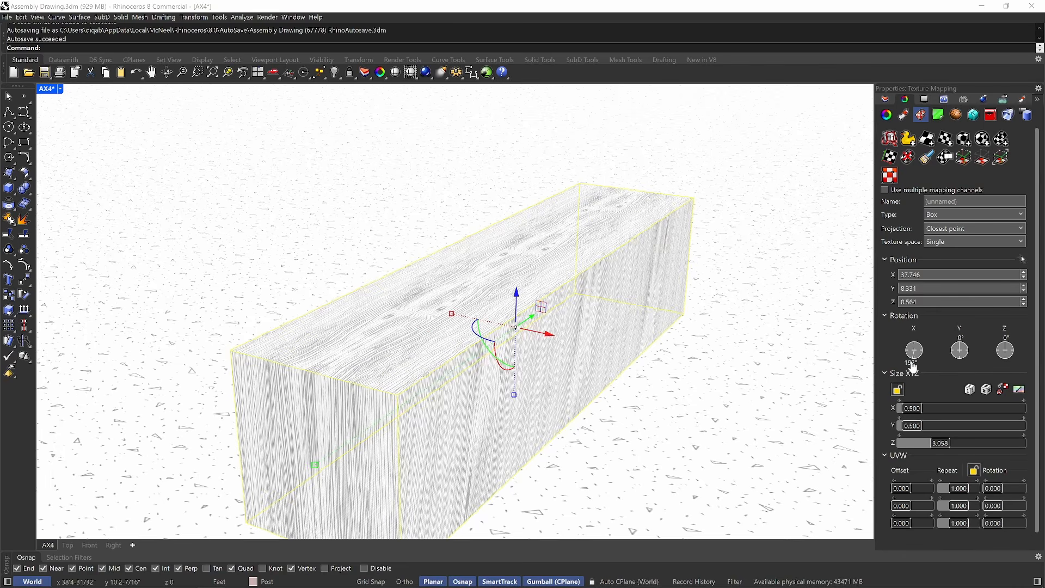
{"action": "double_click", "coordinate": [912, 362]}
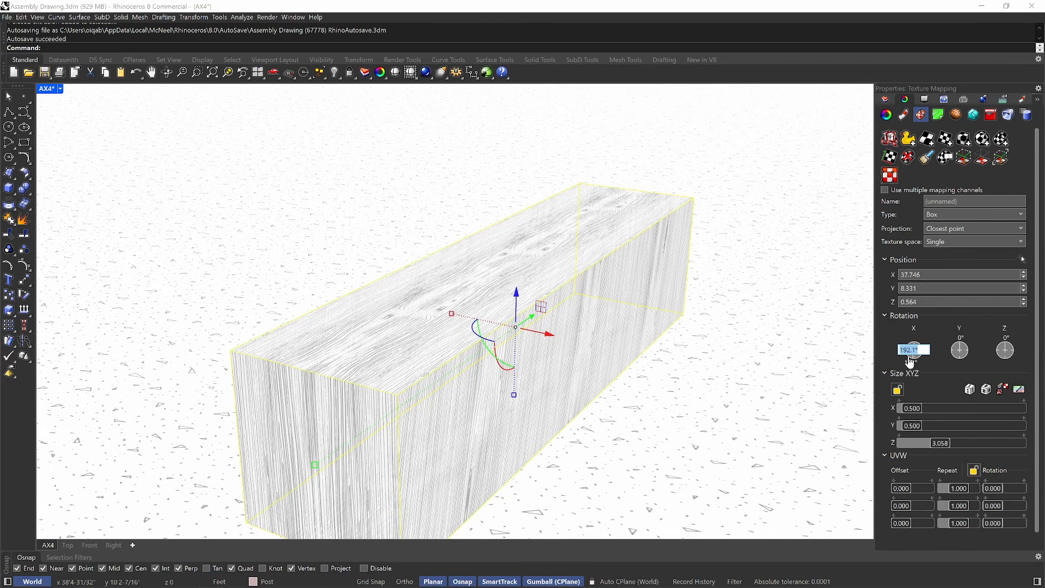
{"action": "type", "text": "90"}
{"action": "key", "text": "Return"}
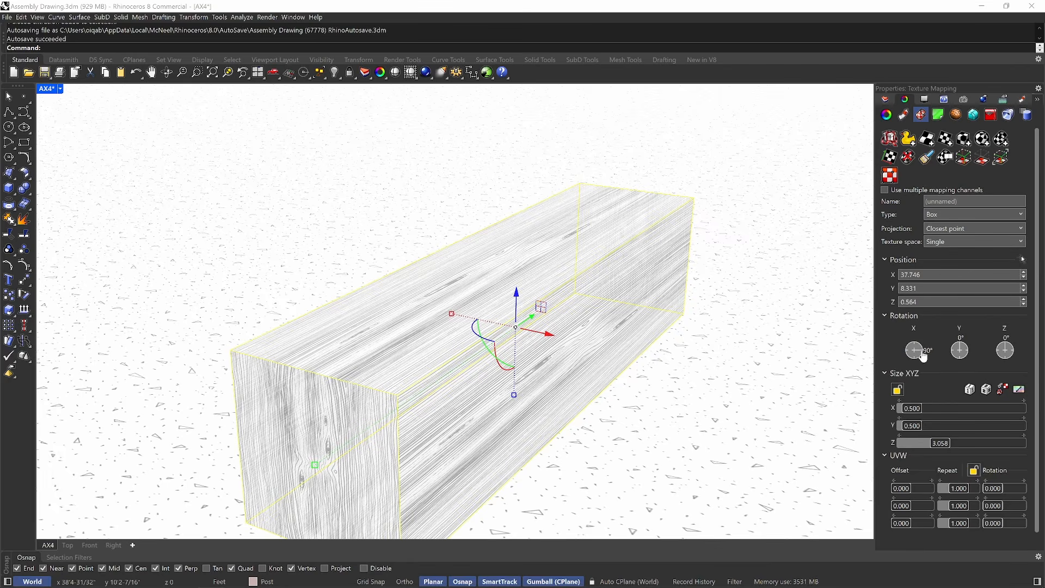
{"action": "double_click", "coordinate": [925, 350]}
{"action": "key", "text": "Return"}
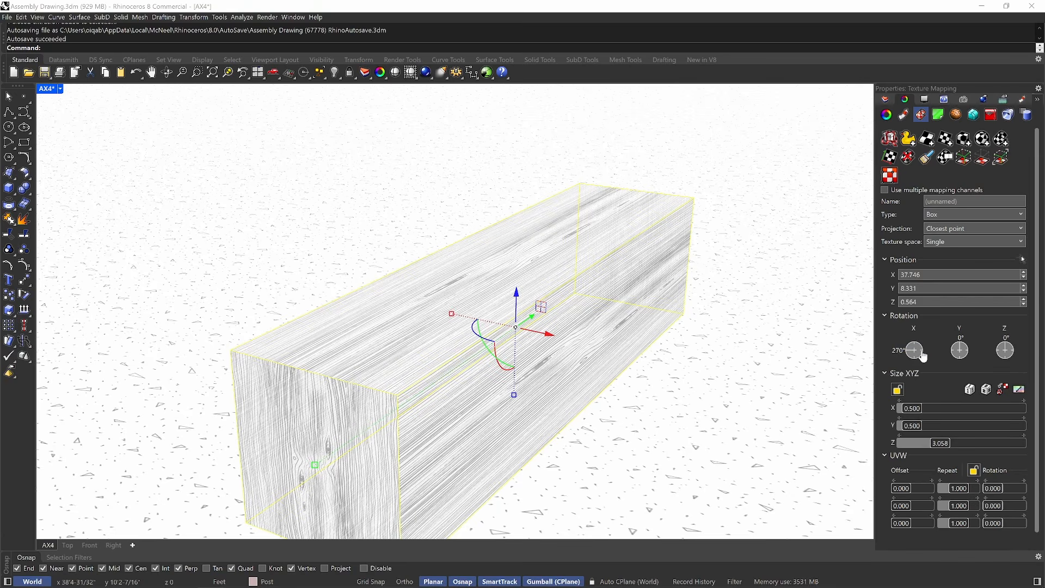
Try a 90° Y rotation on the box's texture mapping and reset it to 0°.
{"action": "double_click", "coordinate": [953, 357]}
{"action": "key", "text": "Return"}
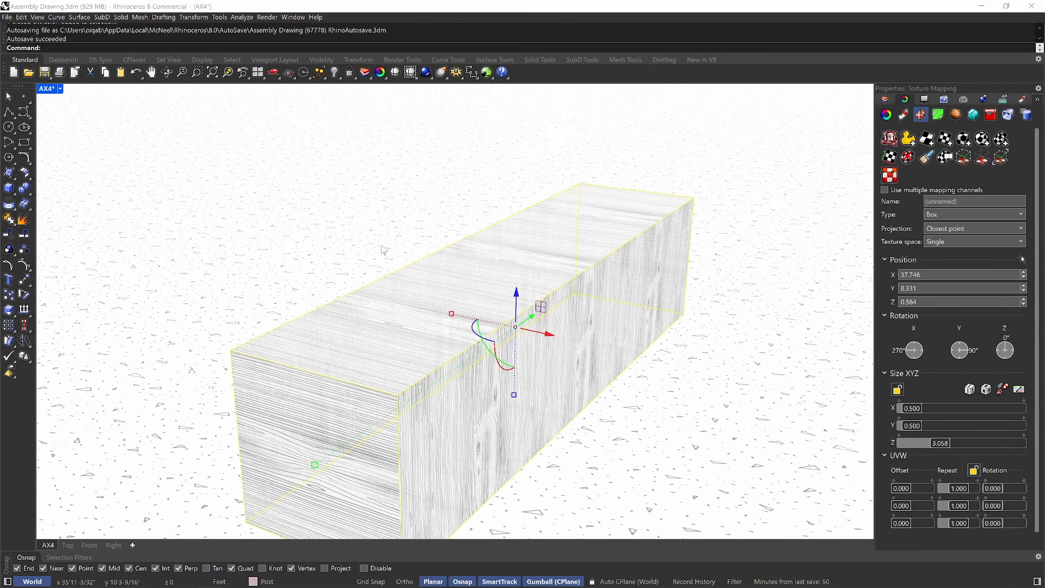
{"action": "double_click", "coordinate": [962, 360]}
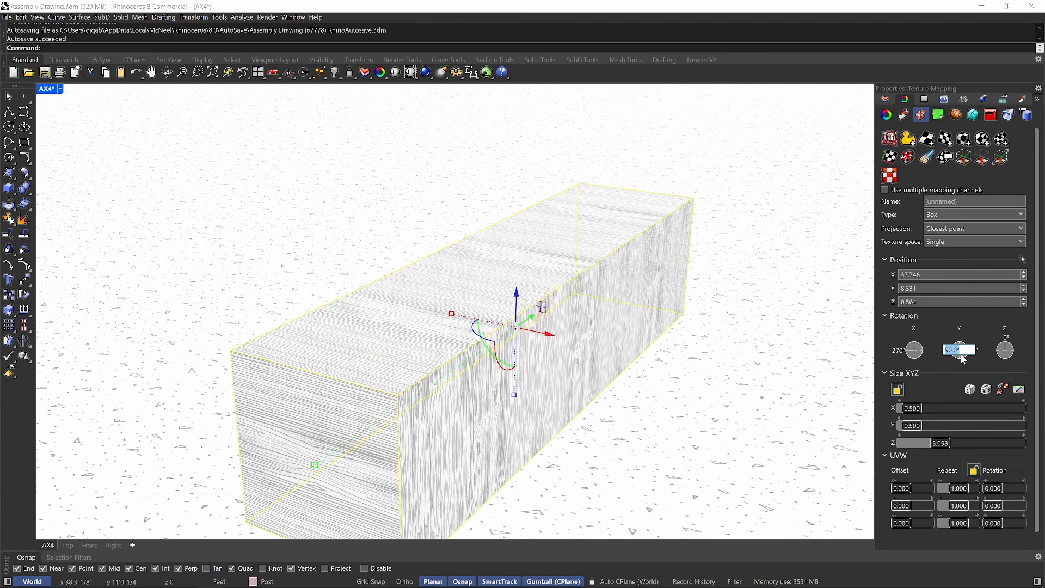
{"action": "type", "text": "0"}
{"action": "key", "text": "Return"}
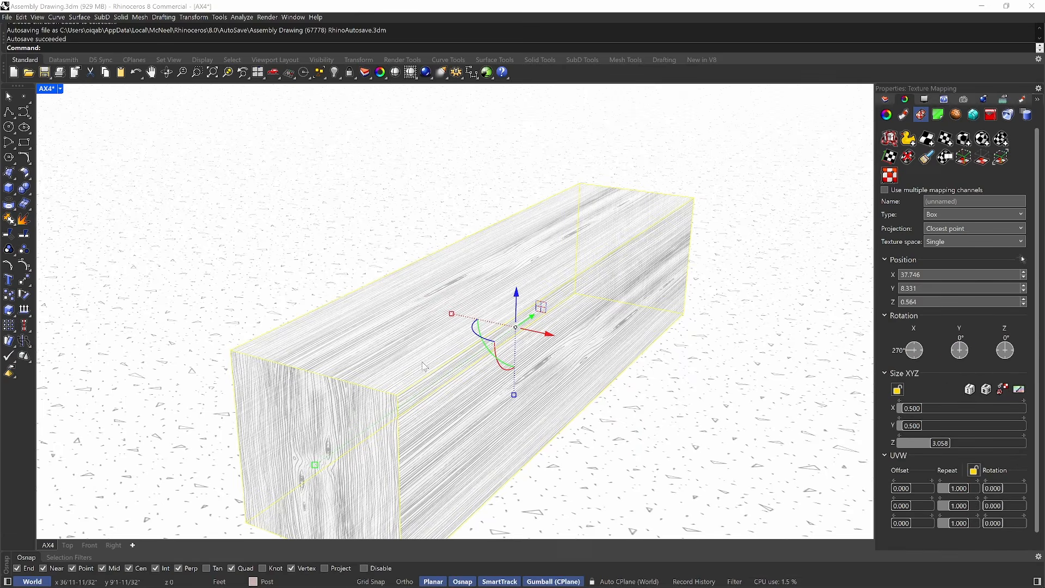
{"action": "key", "text": "ctrl+alt+g"}
{"action": "left_click_drag", "start_coordinate": [452, 371], "coordinate": [452, 414]}
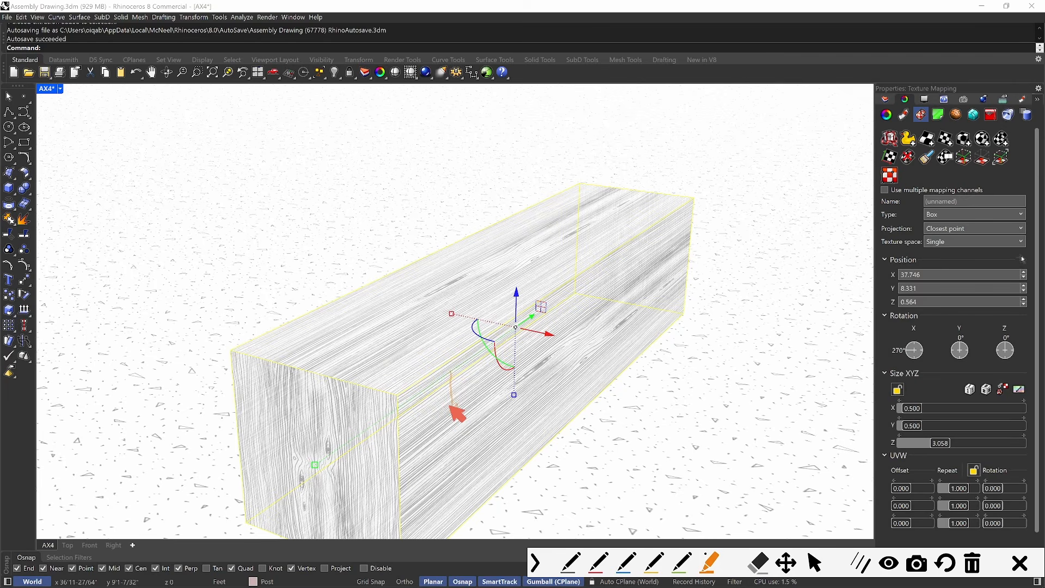
{"action": "left_click_drag", "start_coordinate": [477, 349], "coordinate": [478, 402]}
{"action": "left_click_drag", "start_coordinate": [533, 329], "coordinate": [534, 346]}
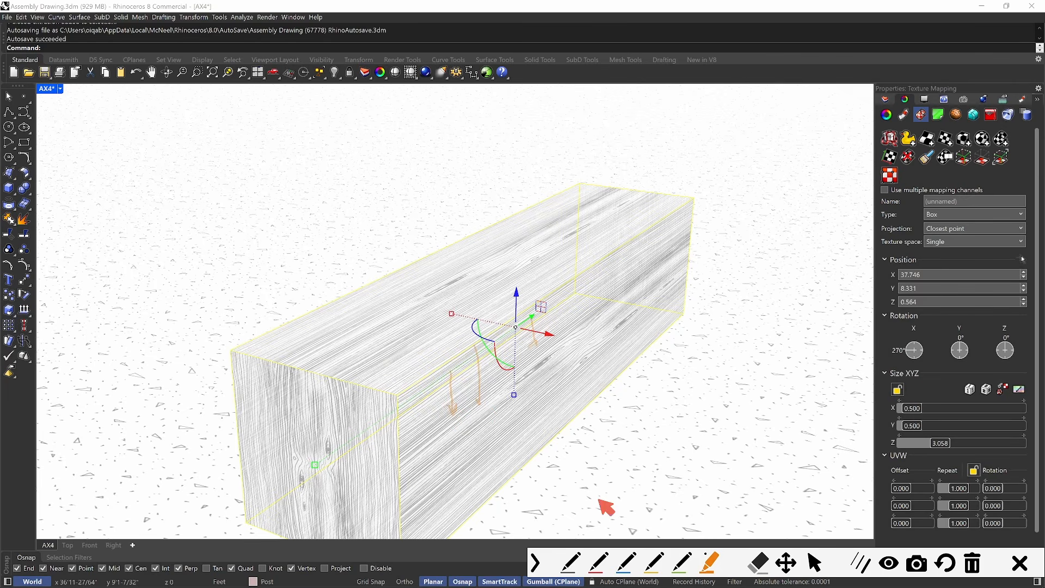
{"action": "left_click", "coordinate": [603, 561]}
{"action": "mouse_move", "coordinate": [418, 450]}
{"action": "left_mouse_down"}
{"action": "mouse_move", "coordinate": [461, 414]}
{"action": "mouse_move", "coordinate": [460, 430]}
{"action": "mouse_move", "coordinate": [494, 435]}
{"action": "left_mouse_up"}
{"action": "left_click_drag", "start_coordinate": [470, 450], "coordinate": [508, 434]}
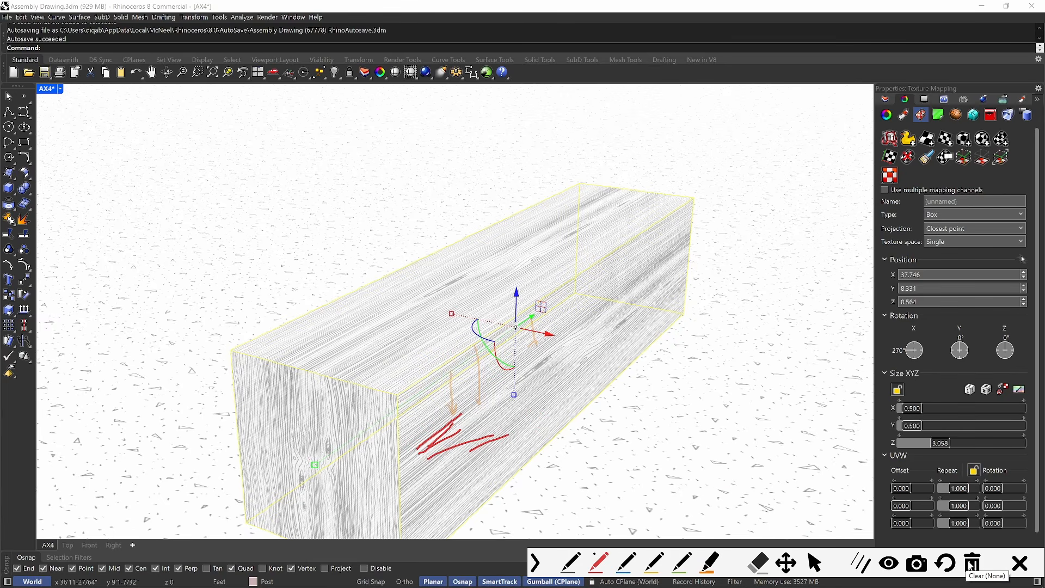
{"action": "key", "text": "Escape"}
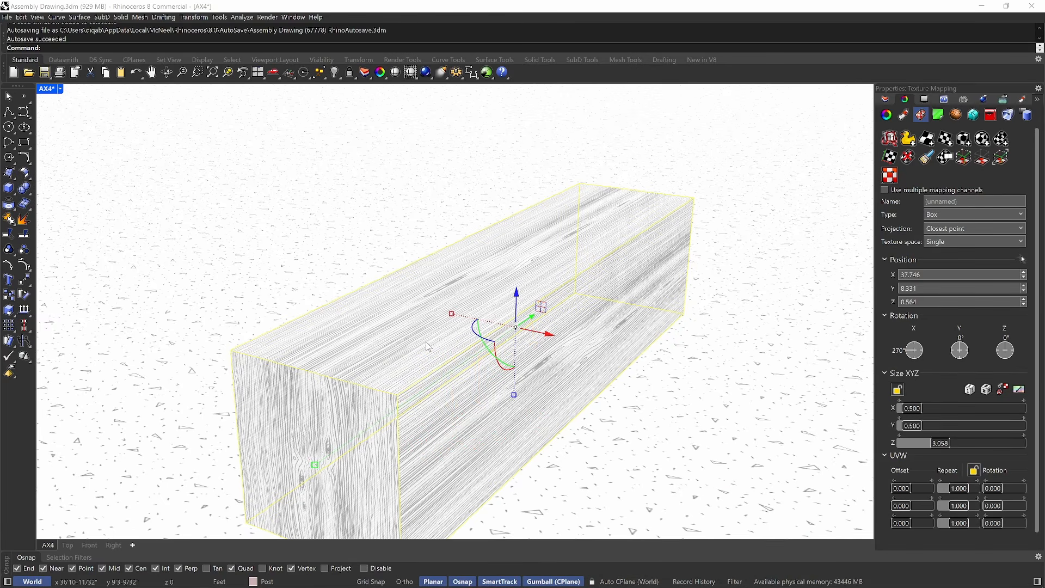
Try a Z rotation of 90° on the box's texture mapping and settle on 45°.
{"action": "double_click", "coordinate": [1012, 354]}
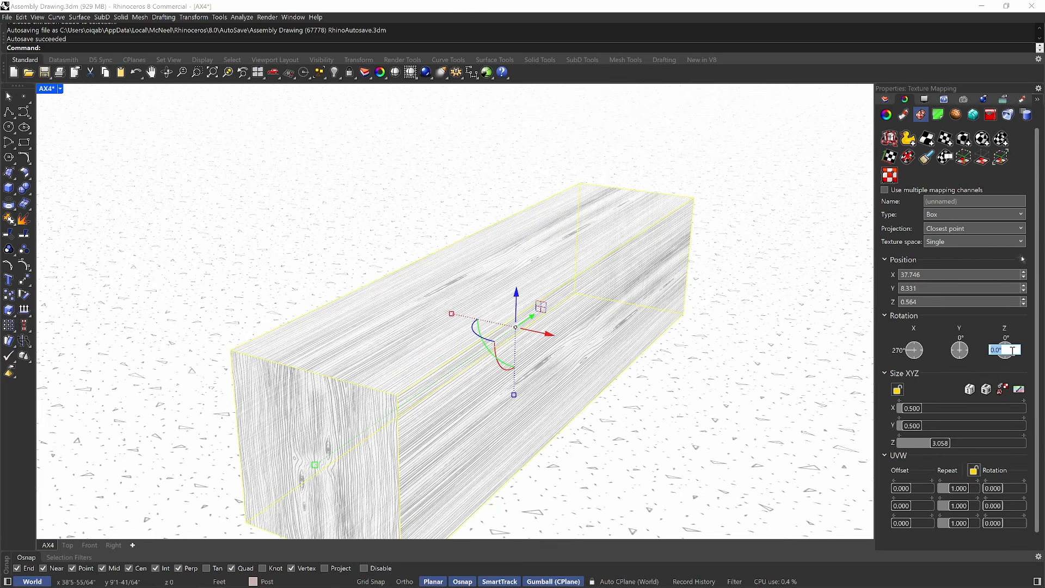
{"action": "type", "text": "90"}
{"action": "key", "text": "Return"}
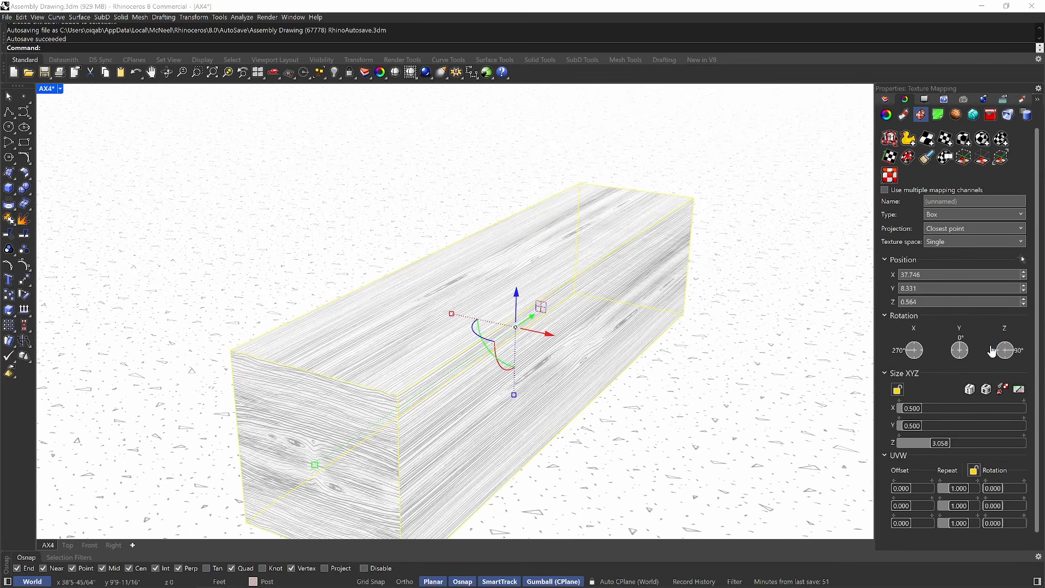
{"action": "left_click_drag", "start_coordinate": [1008, 355], "coordinate": [1004, 361]}
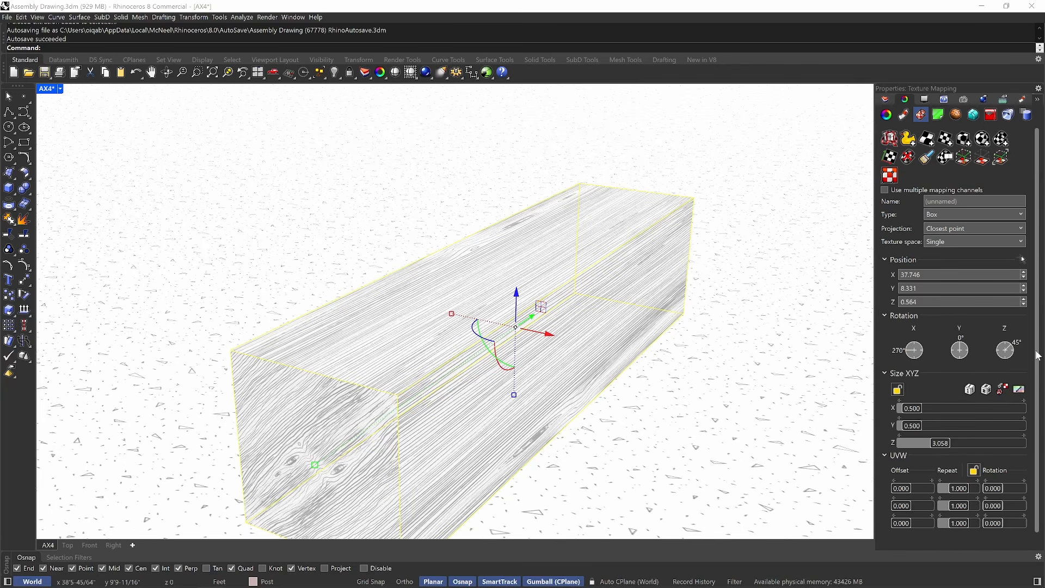
Set all three UVW repeat values of the box's texture mapping to 2.
{"action": "scroll", "coordinate": [1038, 355], "scroll_direction": "down", "scroll_amount": 1}
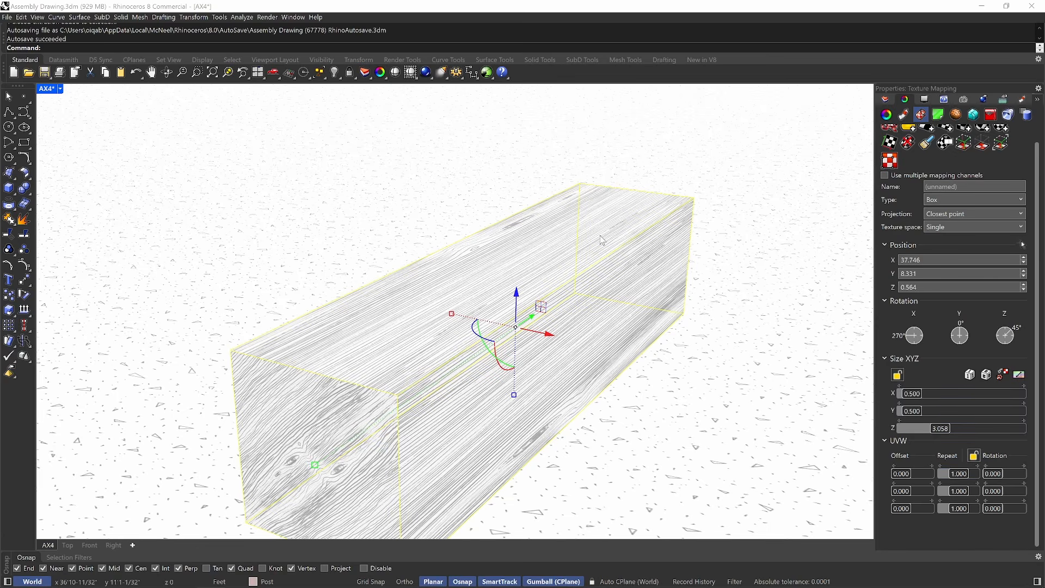
{"action": "left_click", "coordinate": [960, 476]}
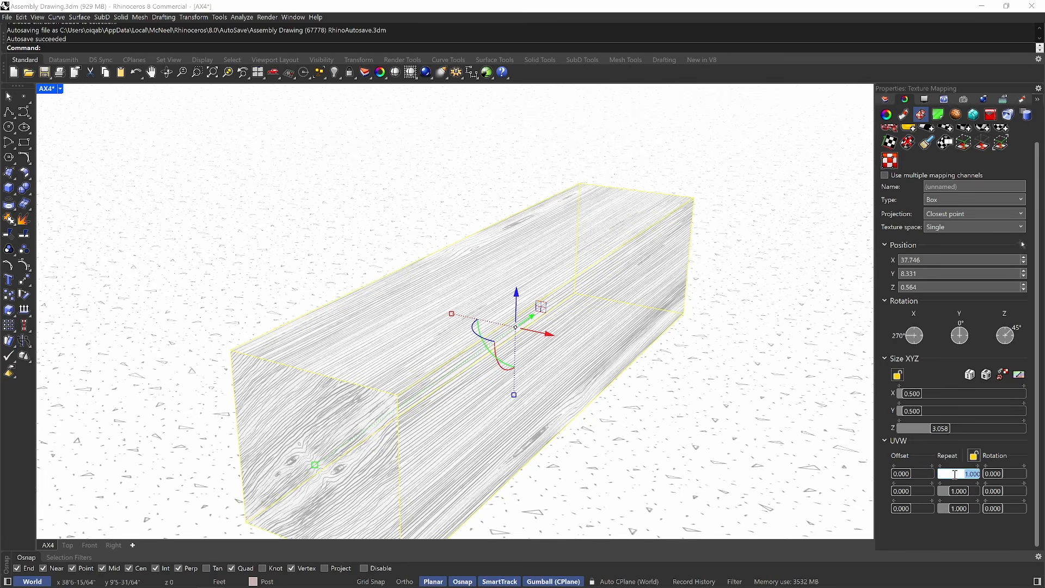
{"action": "type", "text": "2"}
{"action": "key", "text": "Return"}
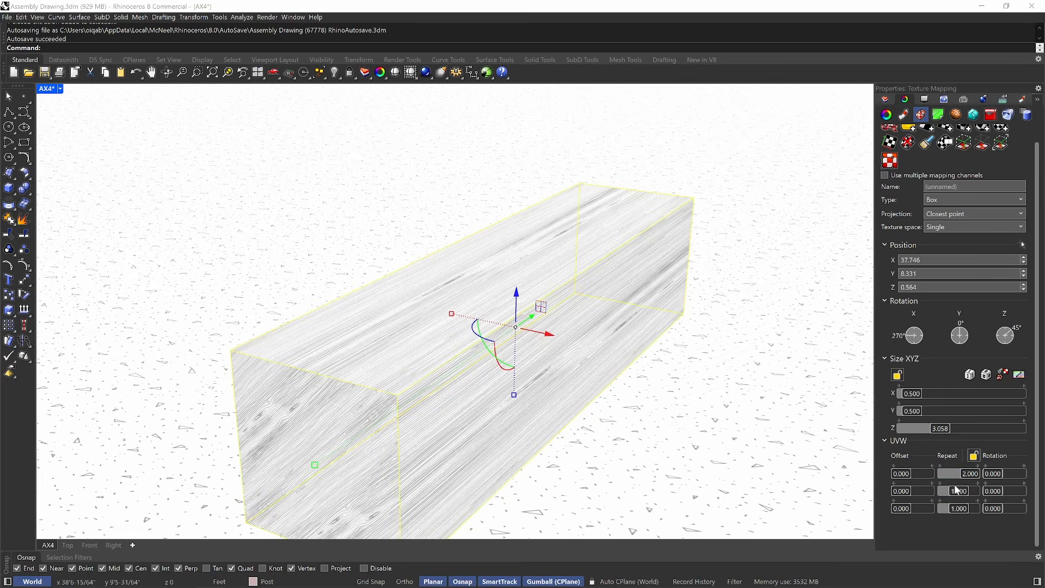
{"action": "left_click", "coordinate": [959, 490]}
{"action": "type", "text": "2"}
{"action": "key", "text": "Return"}
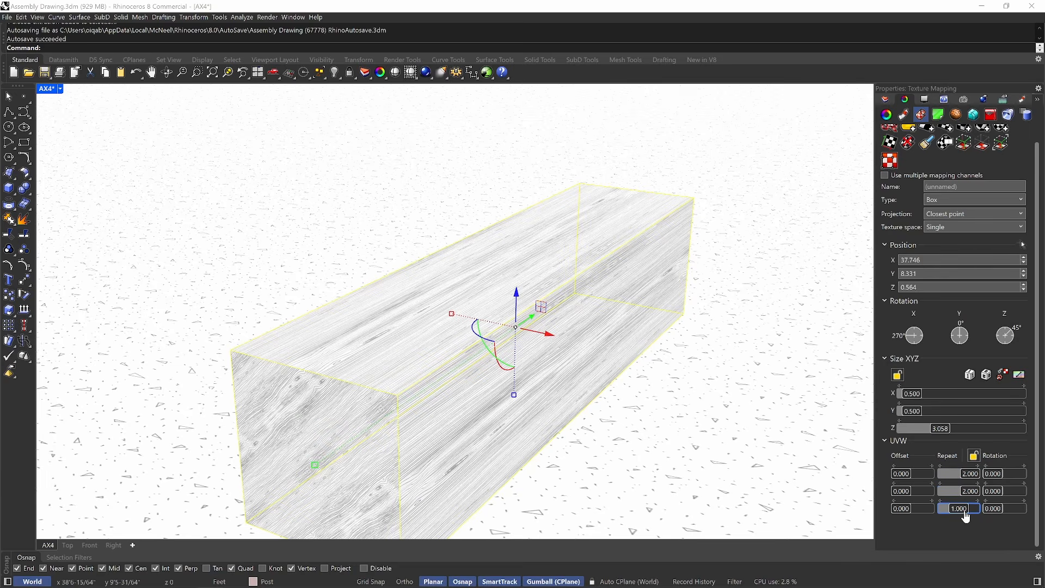
{"action": "left_click", "coordinate": [959, 509]}
{"action": "type", "text": "2"}
{"action": "key", "text": "Return"}
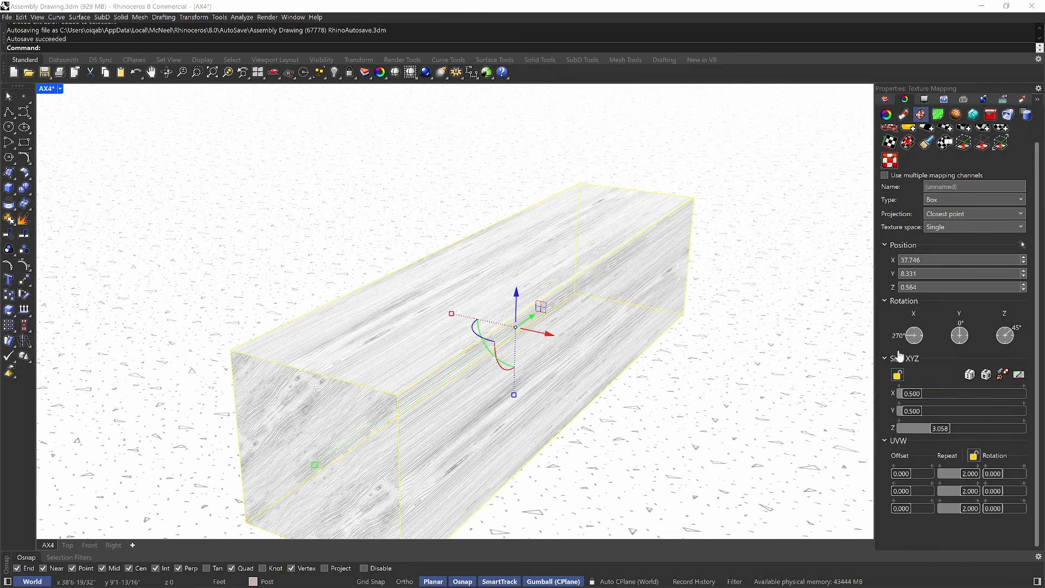
{"action": "key", "text": "ctrl+alt+g"}
{"action": "mouse_move", "coordinate": [315, 195]}
{"action": "left_mouse_down"}
{"action": "mouse_move", "coordinate": [445, 170]}
{"action": "mouse_move", "coordinate": [448, 272]}
{"action": "mouse_move", "coordinate": [329, 302]}
{"action": "mouse_move", "coordinate": [330, 195]}
{"action": "left_mouse_up"}
{"action": "mouse_move", "coordinate": [408, 205]}
{"action": "left_mouse_down"}
{"action": "mouse_move", "coordinate": [473, 128]}
{"action": "mouse_move", "coordinate": [484, 99]}
{"action": "mouse_move", "coordinate": [508, 116]}
{"action": "left_mouse_up"}
{"action": "mouse_move", "coordinate": [357, 274]}
{"action": "left_mouse_down"}
{"action": "mouse_move", "coordinate": [271, 379]}
{"action": "mouse_move", "coordinate": [292, 372]}
{"action": "left_mouse_up"}
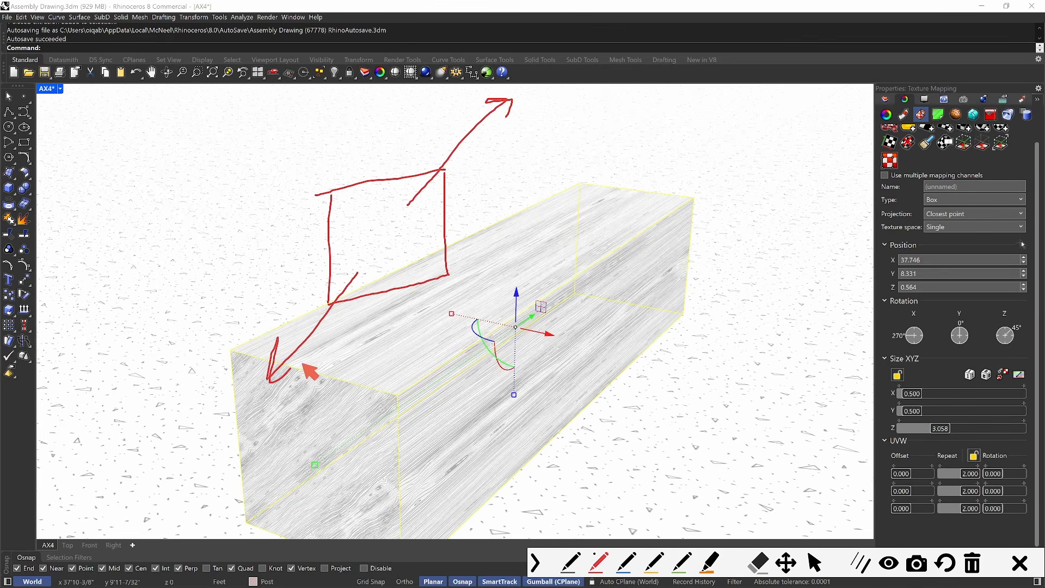
{"action": "mouse_move", "coordinate": [698, 158]}
{"action": "left_mouse_down"}
{"action": "mouse_move", "coordinate": [756, 218]}
{"action": "mouse_move", "coordinate": [455, 585]}
{"action": "left_mouse_up"}
{"action": "left_click_drag", "start_coordinate": [414, 586], "coordinate": [189, 459]}
{"action": "left_click_drag", "start_coordinate": [154, 443], "coordinate": [564, 138]}
{"action": "left_click_drag", "start_coordinate": [817, 310], "coordinate": [873, 350]}
{"action": "mouse_move", "coordinate": [977, 444]}
{"action": "left_mouse_down"}
{"action": "mouse_move", "coordinate": [1002, 479]}
{"action": "mouse_move", "coordinate": [985, 456]}
{"action": "left_mouse_up"}
{"action": "mouse_move", "coordinate": [450, 166]}
{"action": "left_mouse_down"}
{"action": "mouse_move", "coordinate": [502, 159]}
{"action": "mouse_move", "coordinate": [521, 169]}
{"action": "mouse_move", "coordinate": [521, 251]}
{"action": "mouse_move", "coordinate": [465, 269]}
{"action": "left_mouse_up"}
{"action": "mouse_move", "coordinate": [519, 146]}
{"action": "left_mouse_down"}
{"action": "mouse_move", "coordinate": [603, 126]}
{"action": "mouse_move", "coordinate": [608, 202]}
{"action": "mouse_move", "coordinate": [511, 237]}
{"action": "left_mouse_up"}
{"action": "mouse_move", "coordinate": [608, 117]}
{"action": "left_mouse_down"}
{"action": "mouse_move", "coordinate": [673, 99]}
{"action": "mouse_move", "coordinate": [708, 192]}
{"action": "left_mouse_up"}
{"action": "left_click_drag", "start_coordinate": [702, 192], "coordinate": [645, 214]}
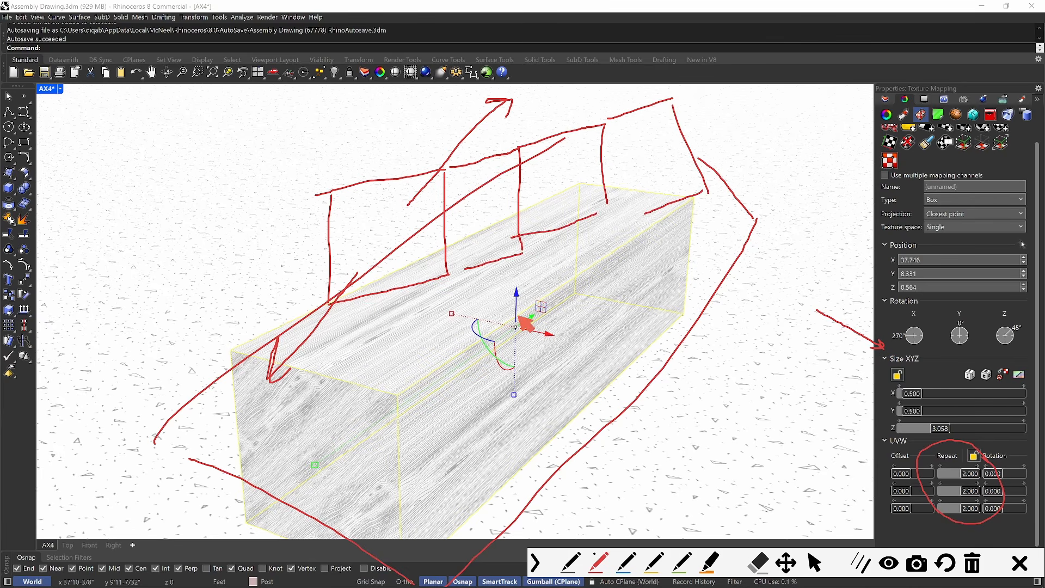
{"action": "mouse_move", "coordinate": [394, 234]}
{"action": "left_mouse_down"}
{"action": "mouse_move", "coordinate": [474, 216]}
{"action": "mouse_move", "coordinate": [420, 237]}
{"action": "left_mouse_up"}
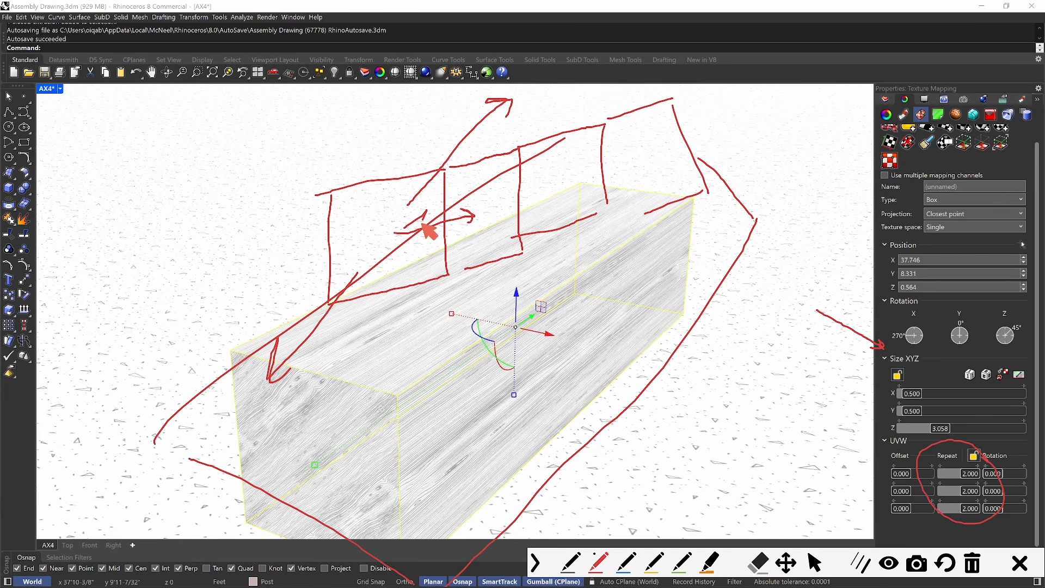
{"action": "mouse_move", "coordinate": [501, 200]}
{"action": "left_mouse_down"}
{"action": "mouse_move", "coordinate": [557, 192]}
{"action": "mouse_move", "coordinate": [509, 201]}
{"action": "left_mouse_up"}
{"action": "left_click_drag", "start_coordinate": [585, 176], "coordinate": [641, 161]}
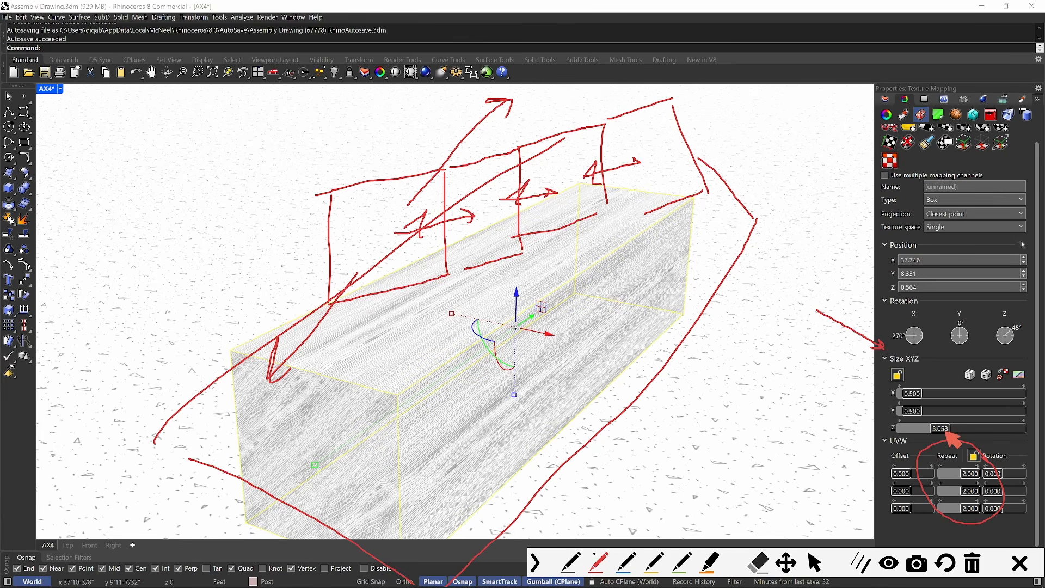
{"action": "left_click_drag", "start_coordinate": [958, 419], "coordinate": [928, 438]}
{"action": "mouse_move", "coordinate": [392, 489]}
{"action": "left_mouse_down"}
{"action": "mouse_move", "coordinate": [553, 390]}
{"action": "mouse_move", "coordinate": [795, 208]}
{"action": "left_mouse_up"}
{"action": "left_click_drag", "start_coordinate": [795, 208], "coordinate": [770, 245]}
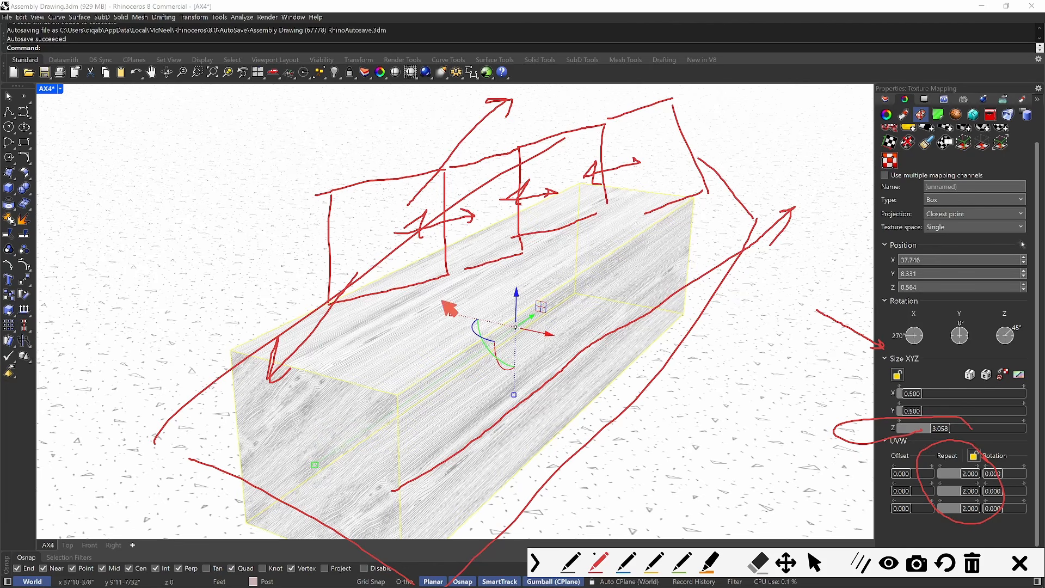
{"action": "mouse_move", "coordinate": [550, 333]}
{"action": "left_mouse_down"}
{"action": "mouse_move", "coordinate": [411, 240]}
{"action": "mouse_move", "coordinate": [561, 443]}
{"action": "mouse_move", "coordinate": [435, 202]}
{"action": "left_mouse_up"}
{"action": "key", "text": "Escape"}
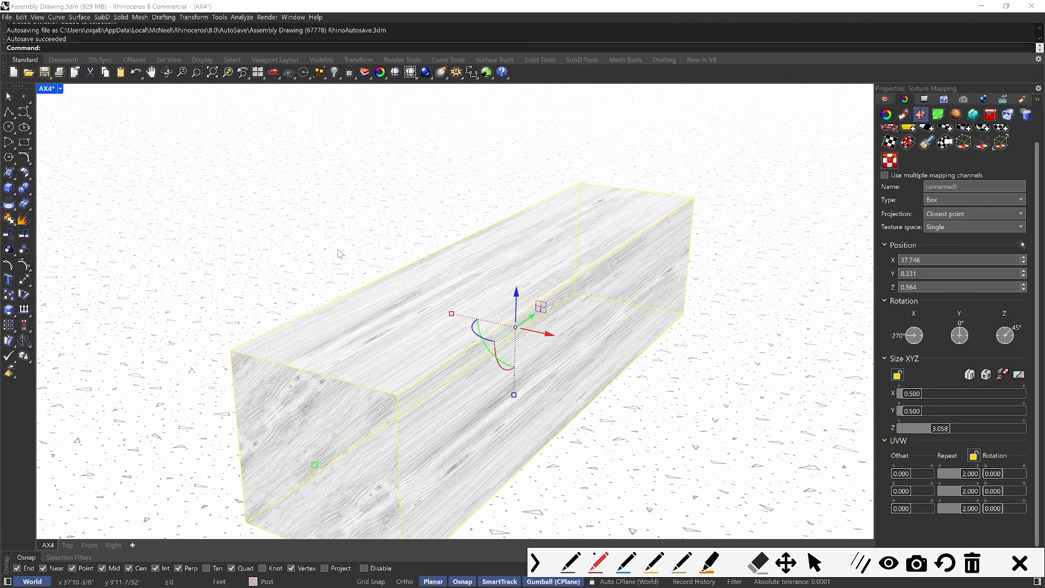
Deselect the box and examine the wood grain along the post, from its base up to the beam joint.
{"action": "left_click", "coordinate": [417, 210]}
{"action": "key", "text": "Escape"}
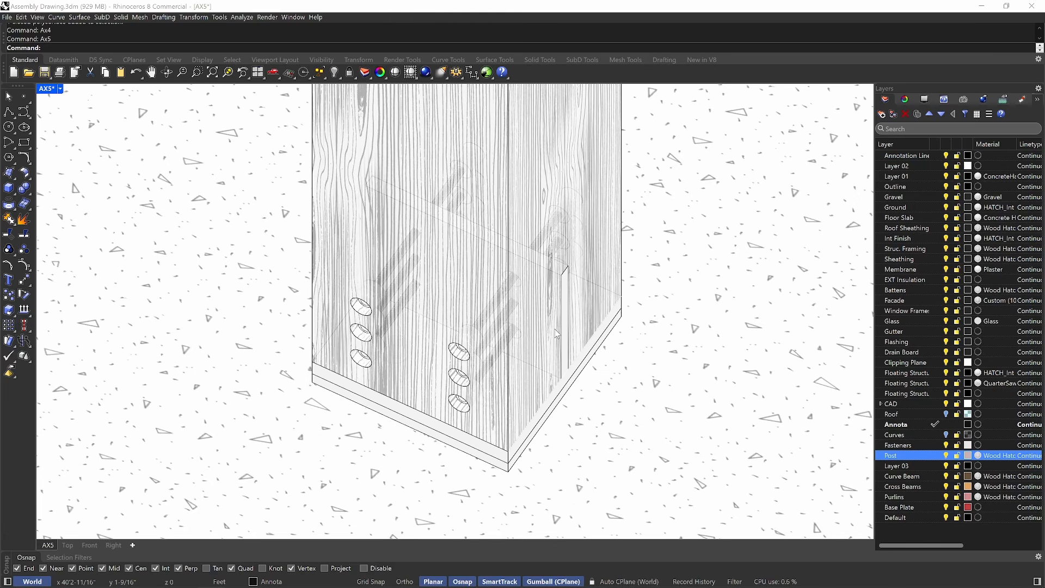
{"action": "scroll", "coordinate": [579, 204], "scroll_direction": "down", "scroll_amount": 10}
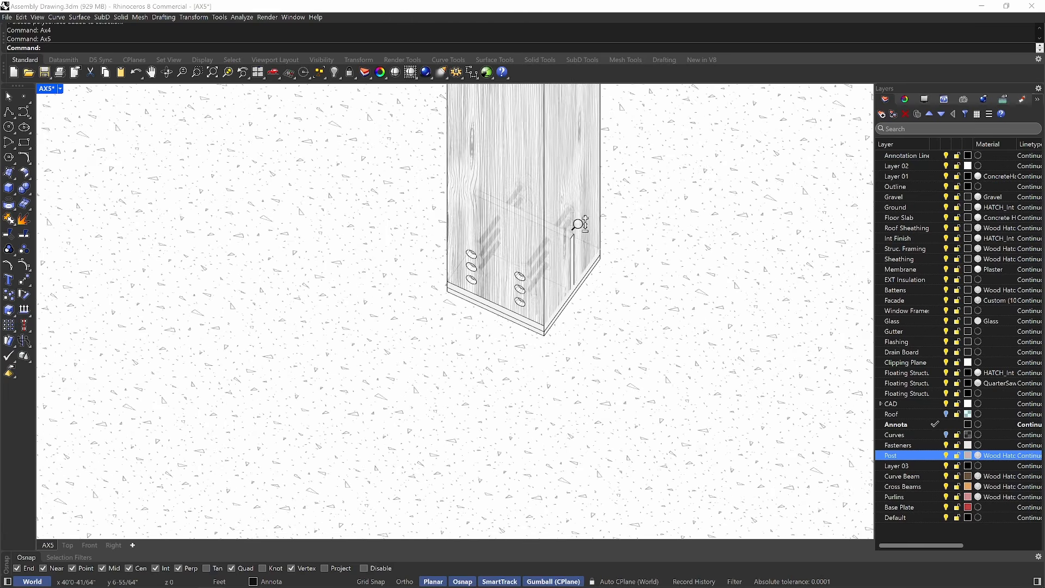
{"action": "right_click_drag", "start_coordinate": [580, 205], "coordinate": [562, 581]}
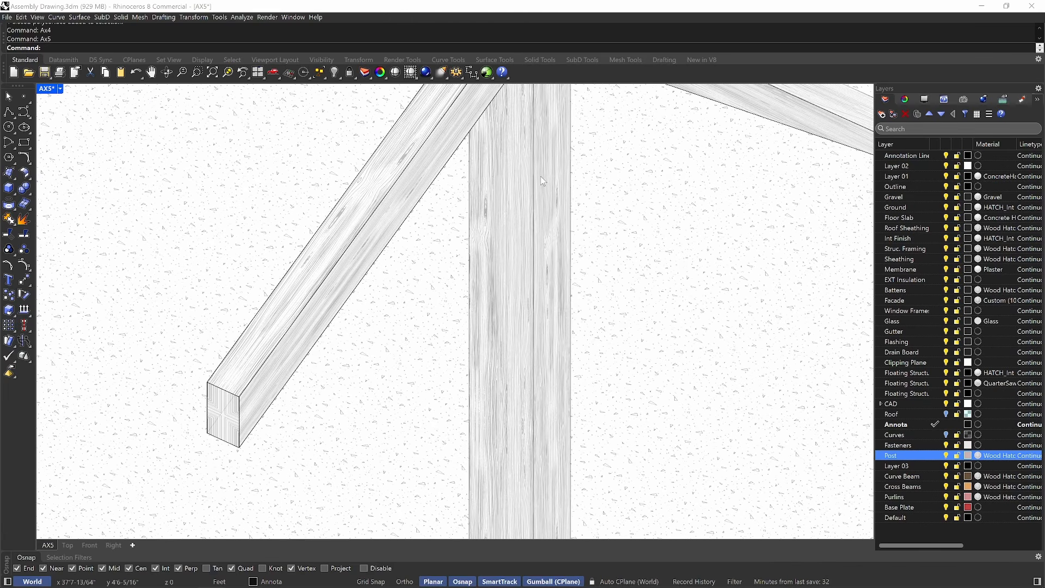
{"action": "scroll", "coordinate": [534, 170], "scroll_direction": "down", "scroll_amount": 8}
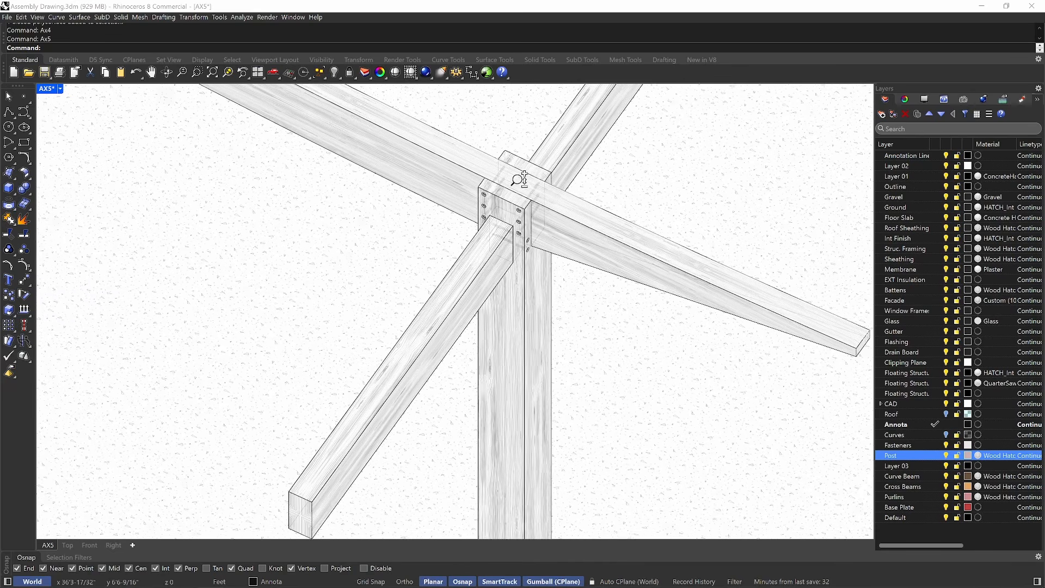
{"action": "scroll", "coordinate": [524, 178], "scroll_direction": "up", "scroll_amount": 10}
{"action": "right_click_drag", "start_coordinate": [527, 152], "coordinate": [522, 268]}
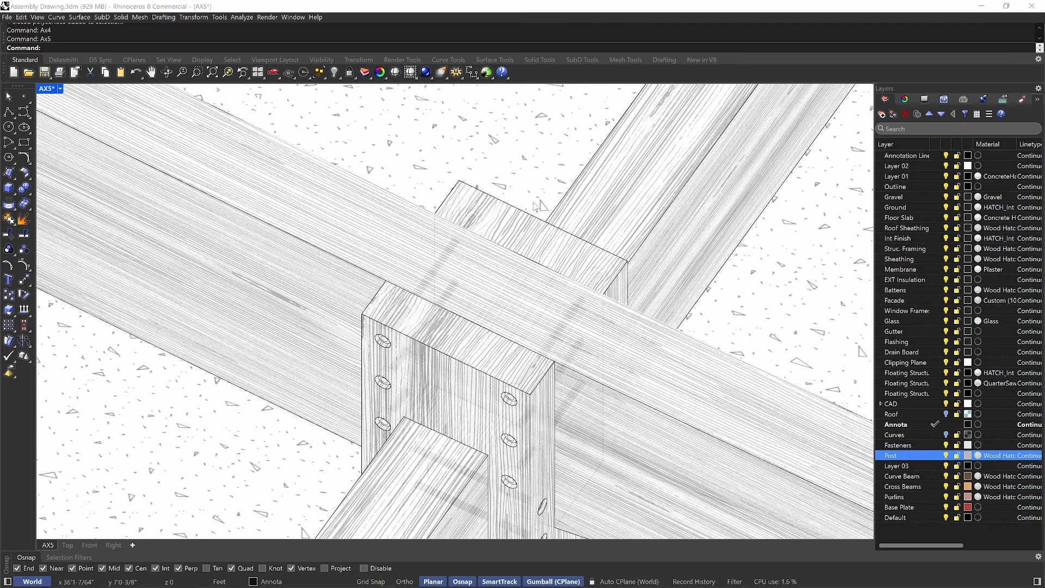
Open the Rhino options and show the list of display modes in the View category.
{"action": "left_click", "coordinate": [223, 437]}
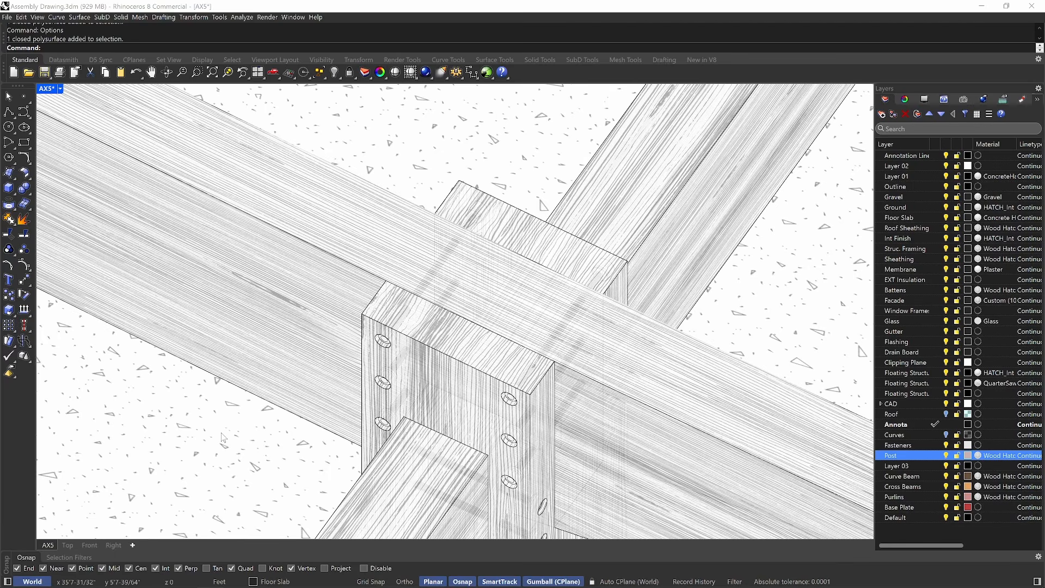
{"action": "type", "text": "Options"}
{"action": "key", "text": "Return"}
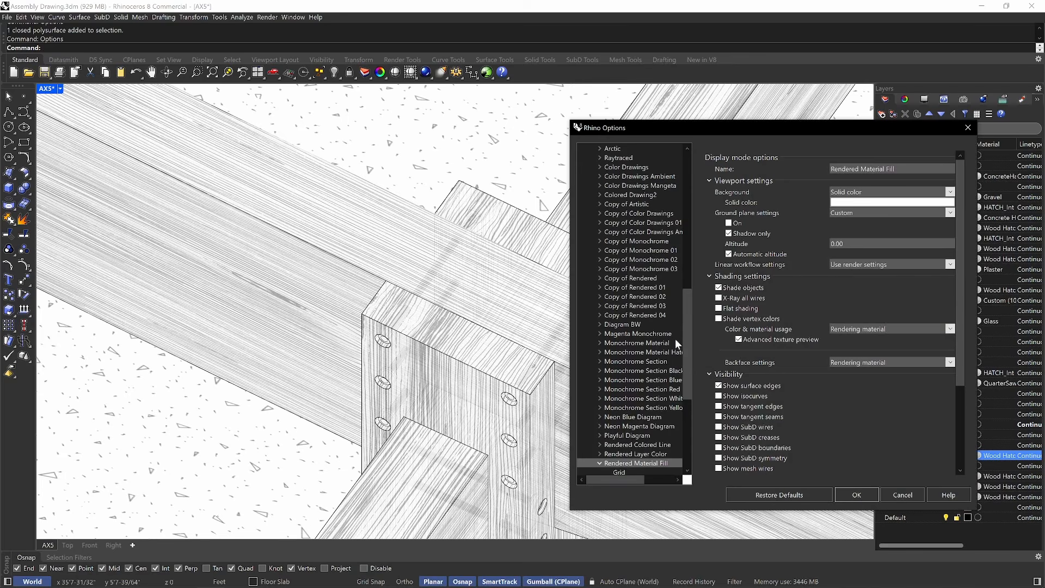
{"action": "scroll", "coordinate": [675, 339], "scroll_direction": "up", "scroll_amount": 10}
{"action": "left_click", "coordinate": [581, 279]}
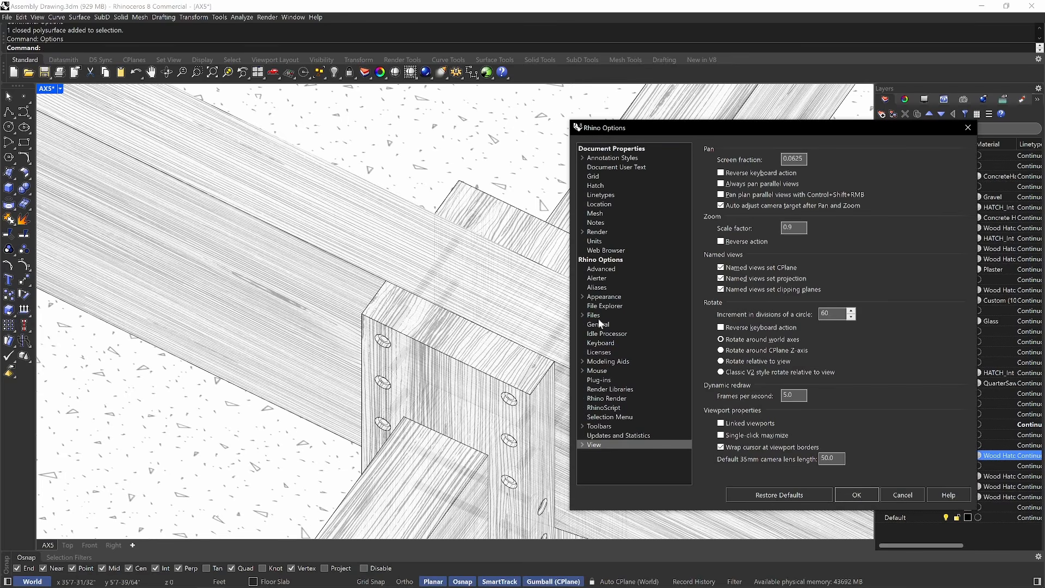
{"action": "mouse_move", "coordinate": [611, 443]}
{"action": "left_mouse_down"}
{"action": "mouse_move", "coordinate": [572, 442]}
{"action": "mouse_move", "coordinate": [612, 447]}
{"action": "left_mouse_up"}
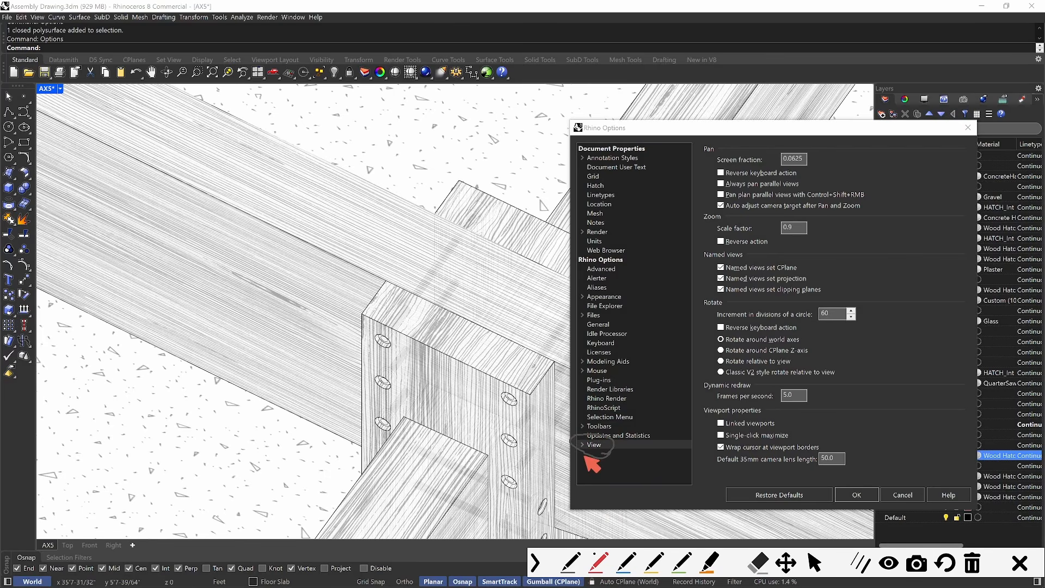
{"action": "left_click", "coordinate": [583, 444]}
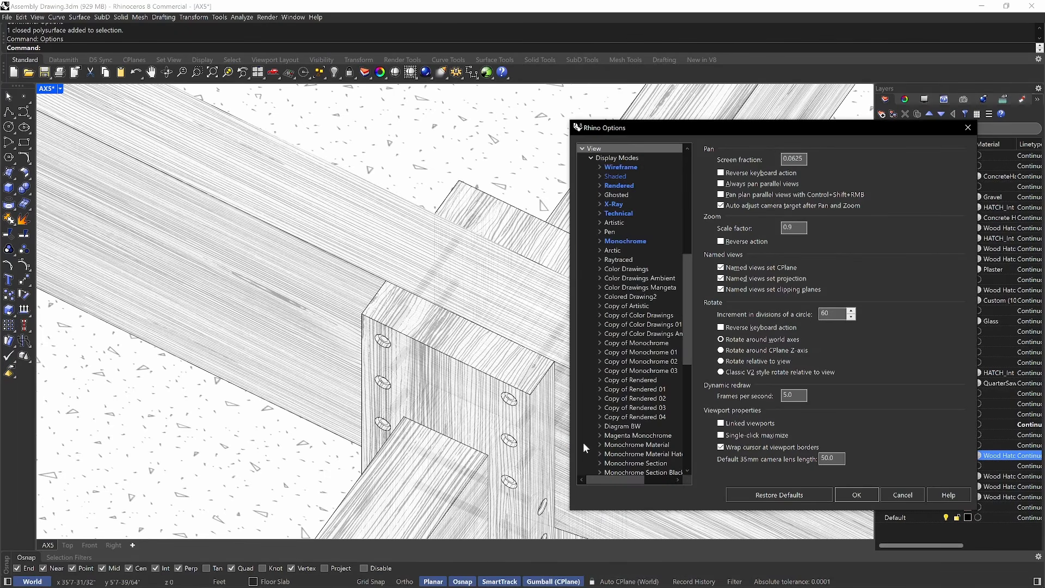
{"action": "scroll", "coordinate": [689, 282], "scroll_direction": "up", "scroll_amount": 3}
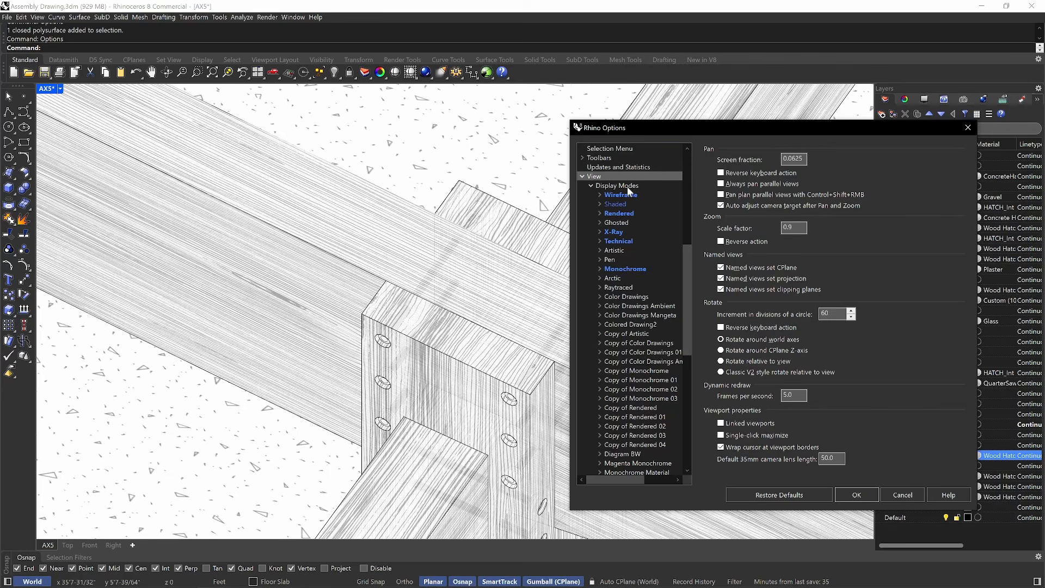
{"action": "left_click", "coordinate": [628, 186]}
Copy the Rendered display mode, enter Rendered Drawing Fill as the copy's name and close the options.
{"action": "left_click", "coordinate": [728, 183]}
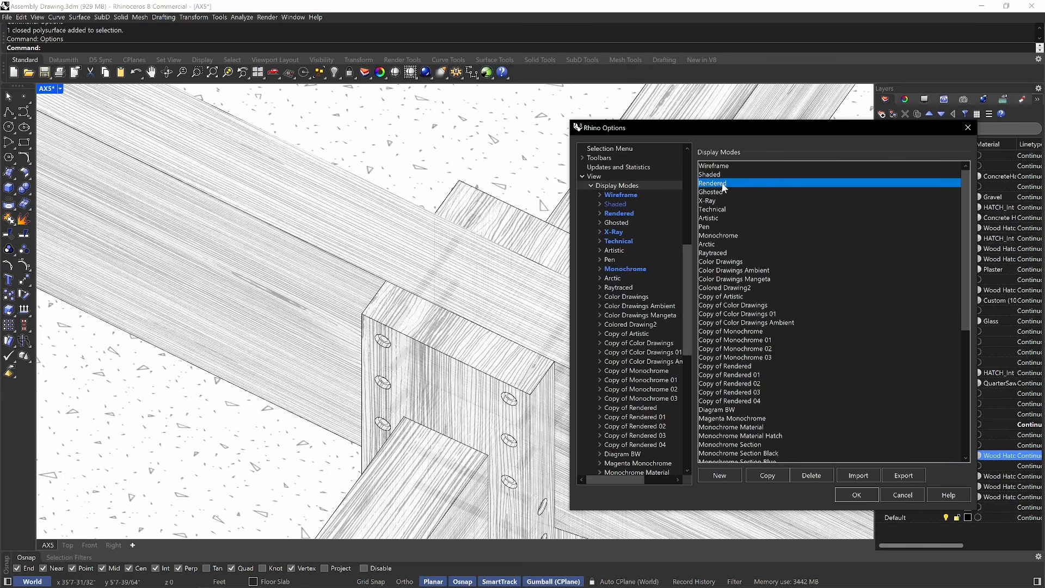
{"action": "key", "text": "ctrl+alt+g"}
{"action": "mouse_move", "coordinate": [752, 179]}
{"action": "left_mouse_down"}
{"action": "mouse_move", "coordinate": [692, 180]}
{"action": "mouse_move", "coordinate": [735, 181]}
{"action": "left_mouse_up"}
{"action": "key", "text": "Escape"}
{"action": "left_click", "coordinate": [774, 479]}
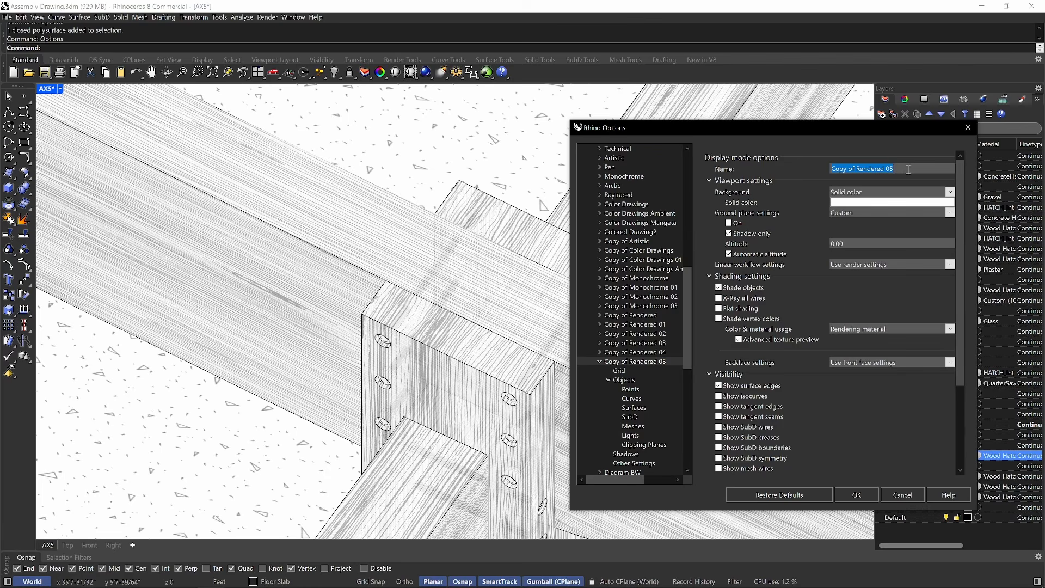
{"action": "type", "text": "Rendered Drawing Fill"}
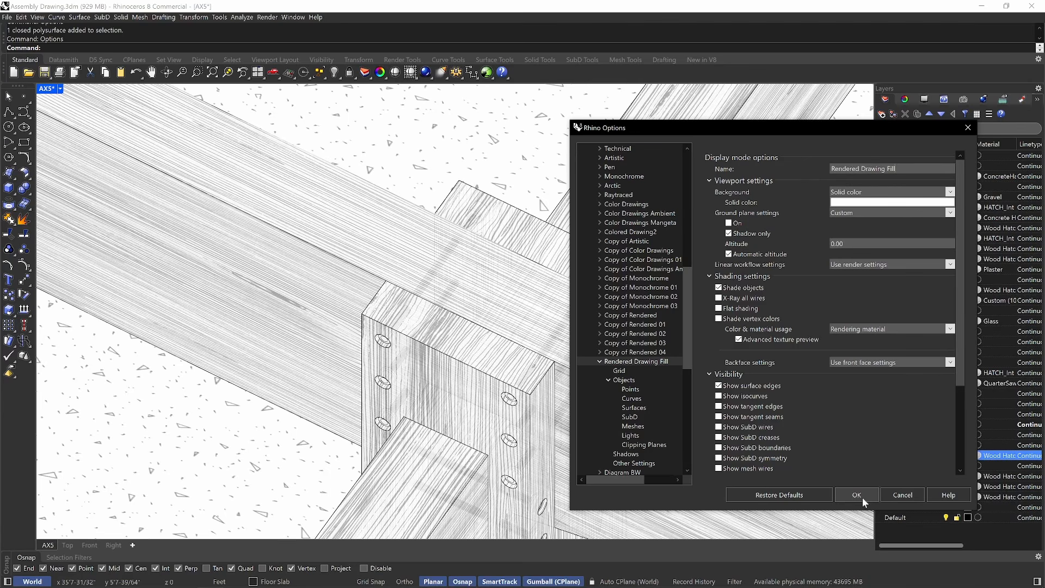
{"action": "left_click", "coordinate": [968, 128]}
Set the AX5 viewport's display mode to Rendered Material Fill.
{"action": "left_click", "coordinate": [60, 90]}
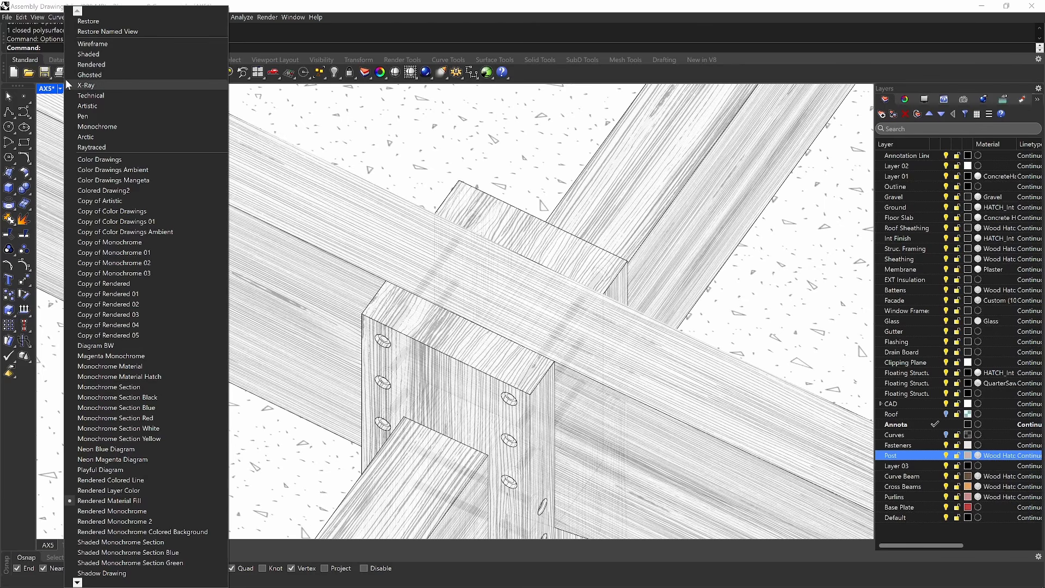
{"action": "key", "text": "ctrl+alt+g"}
{"action": "mouse_move", "coordinate": [65, 95]}
{"action": "left_mouse_down"}
{"action": "mouse_move", "coordinate": [75, 86]}
{"action": "mouse_move", "coordinate": [36, 92]}
{"action": "left_mouse_up"}
{"action": "key", "text": "ctrl+alt+g"}
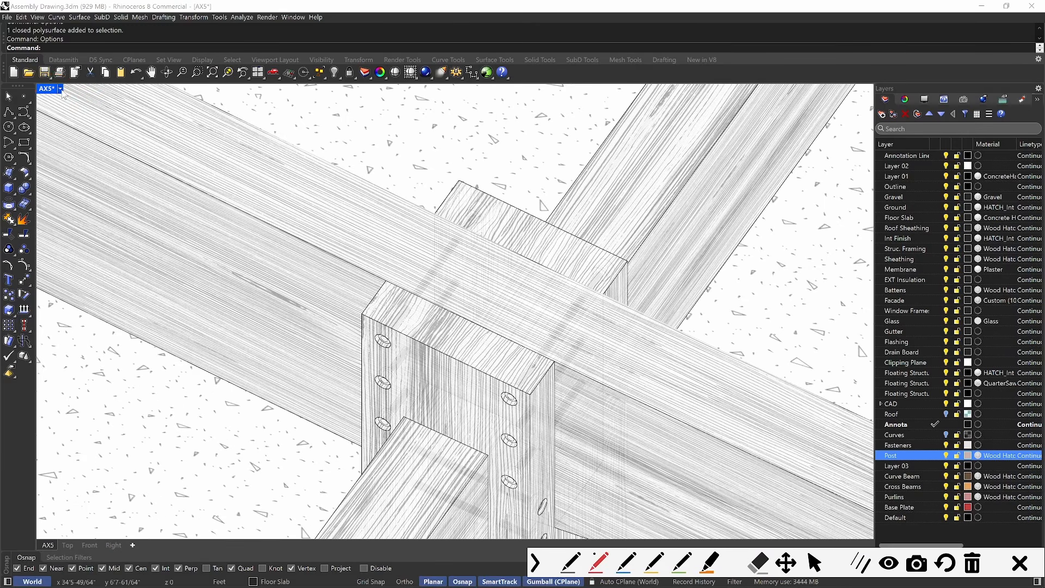
{"action": "left_click", "coordinate": [60, 89]}
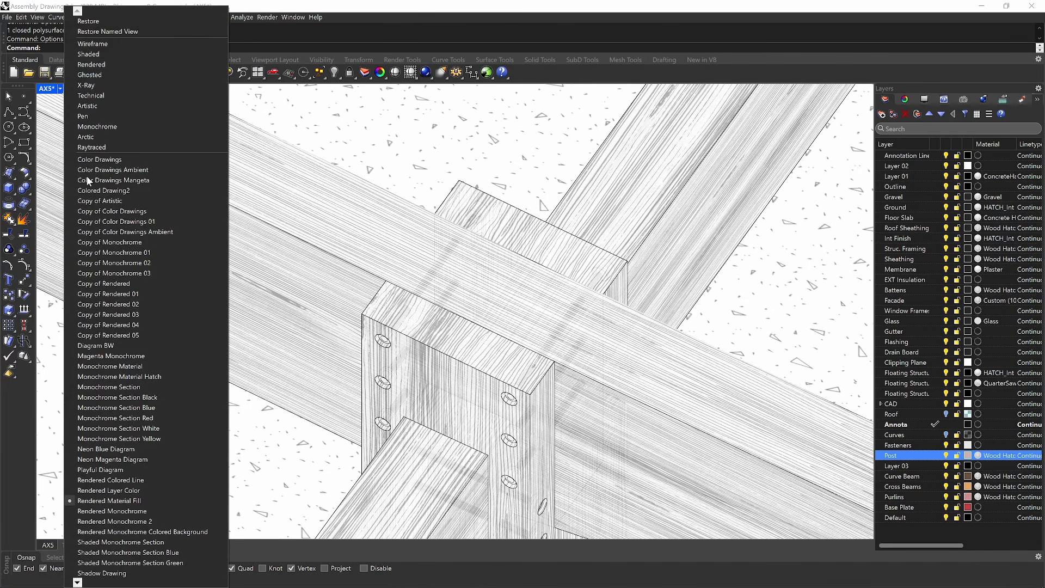
{"action": "left_click", "coordinate": [130, 503]}
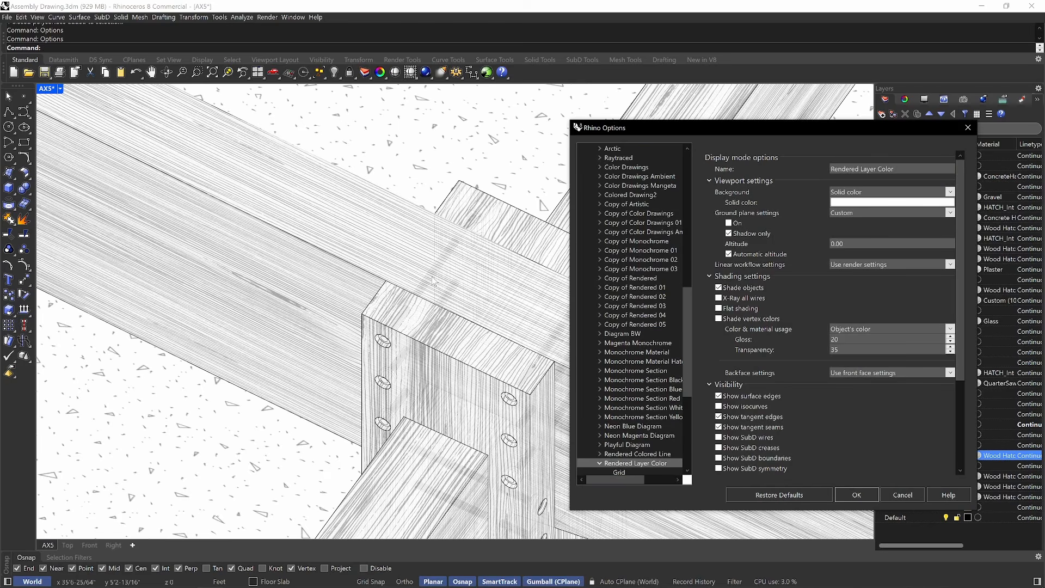
Browse the View category and its display modes in the Rhino options.
{"action": "left_click_drag", "start_coordinate": [687, 319], "coordinate": [689, 258]}
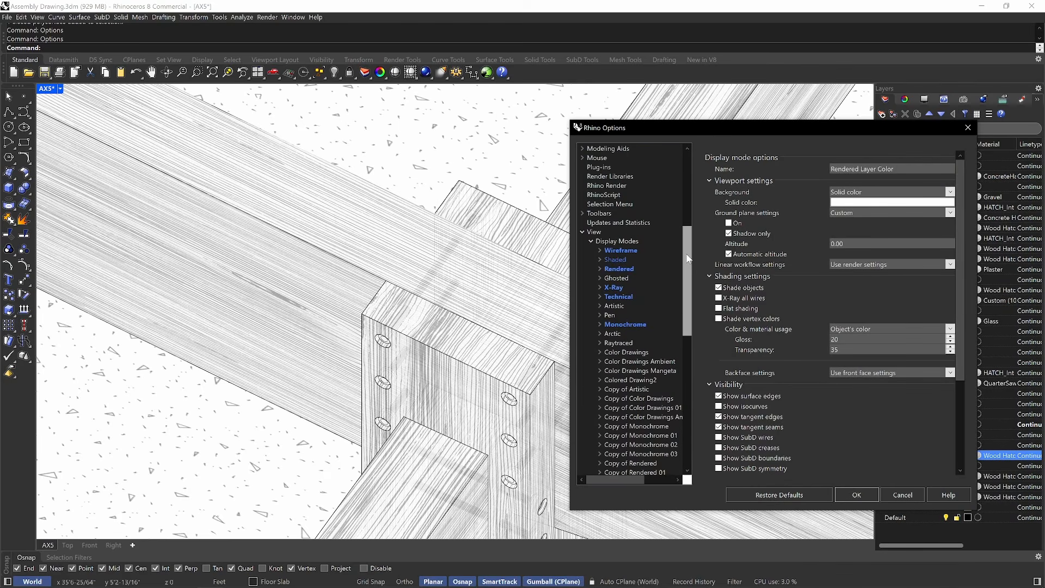
{"action": "left_click", "coordinate": [595, 232]}
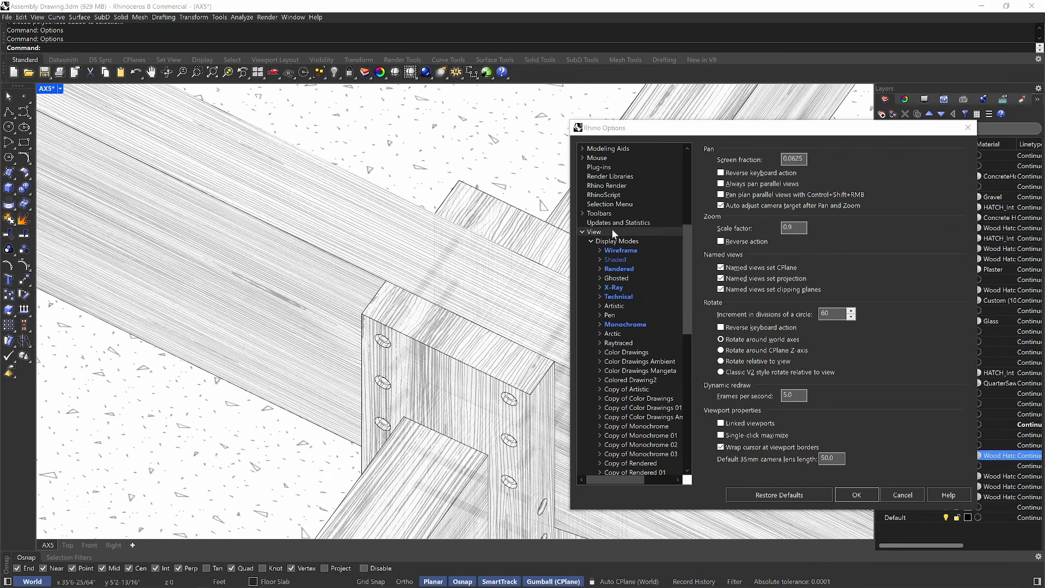
{"action": "key", "text": "ctrl+alt+g"}
{"action": "mouse_move", "coordinate": [612, 227]}
{"action": "left_mouse_down"}
{"action": "mouse_move", "coordinate": [579, 233]}
{"action": "mouse_move", "coordinate": [612, 230]}
{"action": "left_mouse_up"}
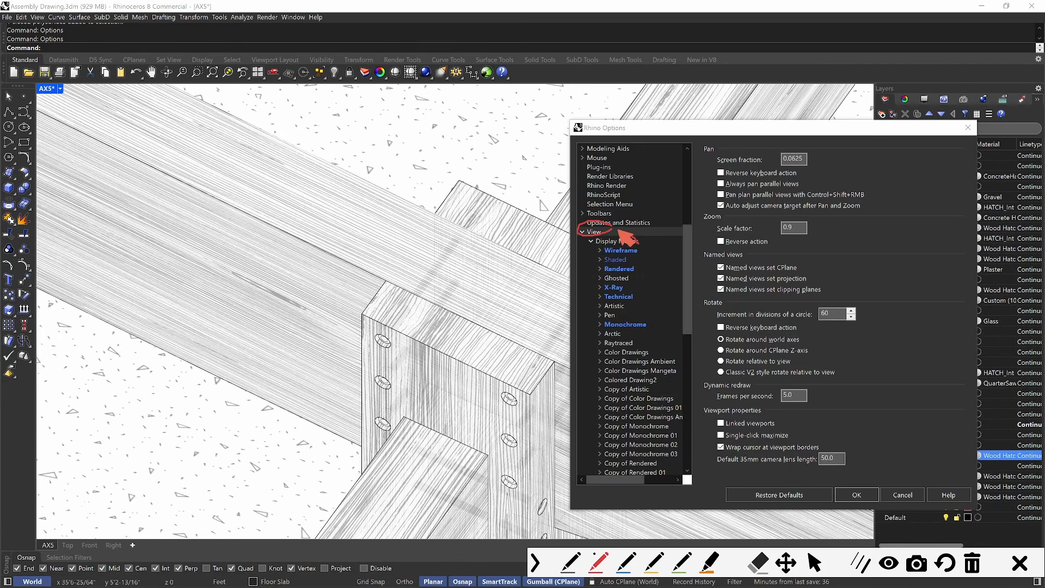
{"action": "key", "text": "ctrl+alt+g"}
{"action": "left_click_drag", "start_coordinate": [685, 240], "coordinate": [700, 350]}
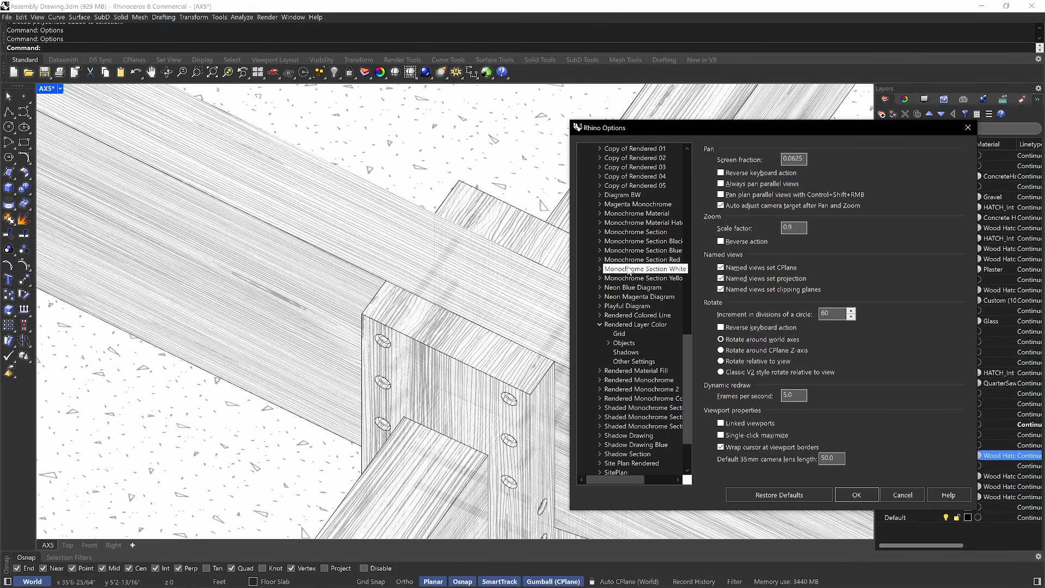
Show the Rendered Material Fill display mode's settings and review its background and ground plane options.
{"action": "left_click", "coordinate": [648, 326]}
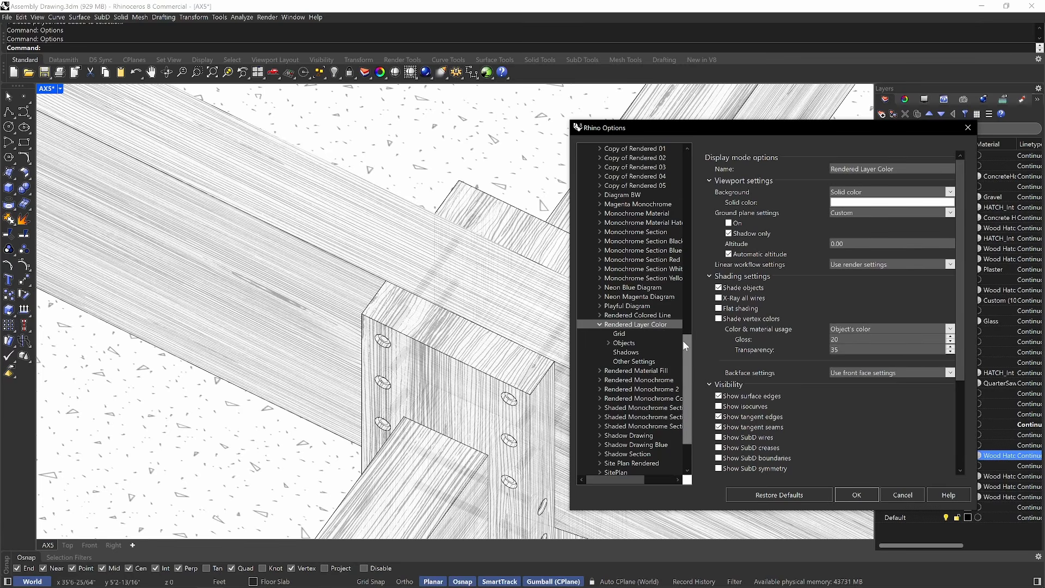
{"action": "left_click", "coordinate": [600, 371]}
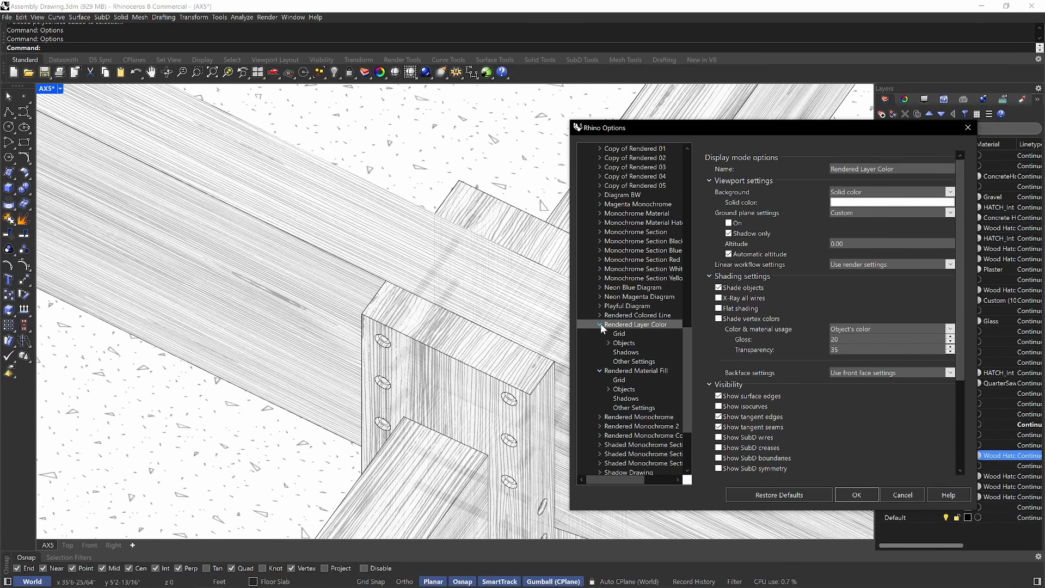
{"action": "left_click", "coordinate": [600, 325]}
{"action": "left_click", "coordinate": [640, 334]}
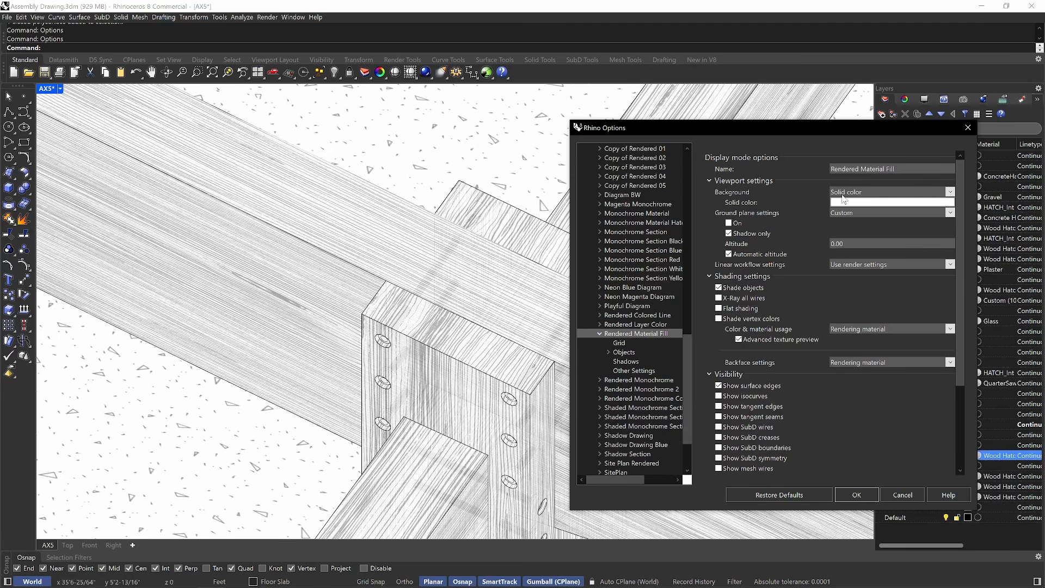
{"action": "left_click_drag", "start_coordinate": [866, 136], "coordinate": [749, 107]}
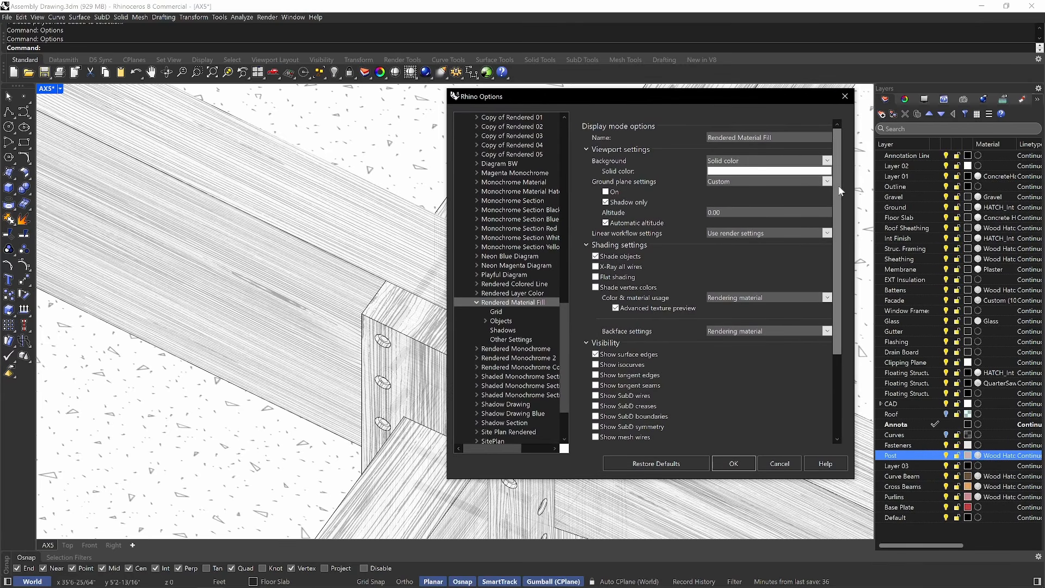
{"action": "key", "text": "ctrl+alt+g"}
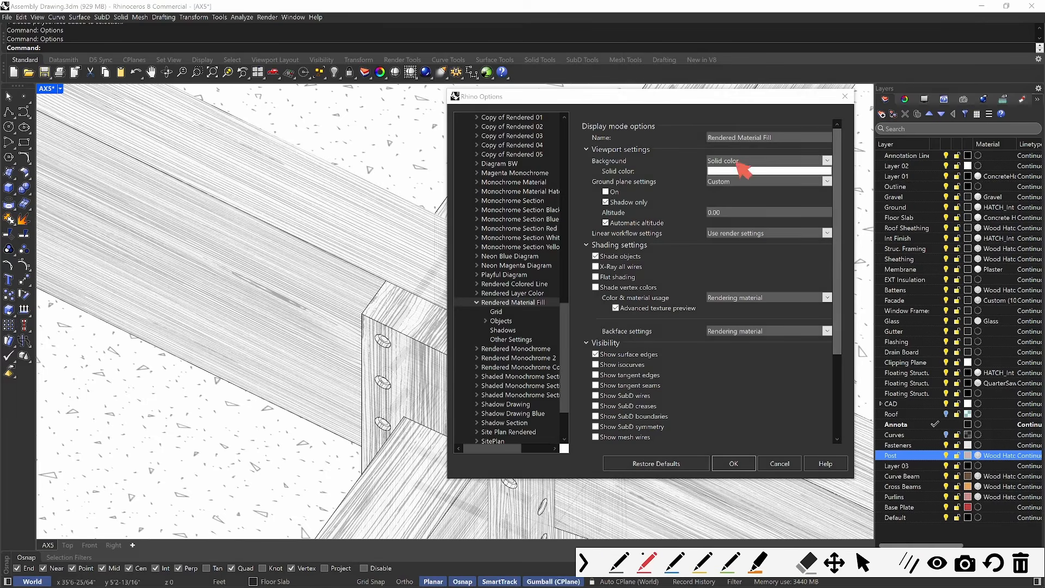
{"action": "mouse_move", "coordinate": [681, 156]}
{"action": "left_mouse_down"}
{"action": "mouse_move", "coordinate": [703, 160]}
{"action": "mouse_move", "coordinate": [703, 175]}
{"action": "left_mouse_up"}
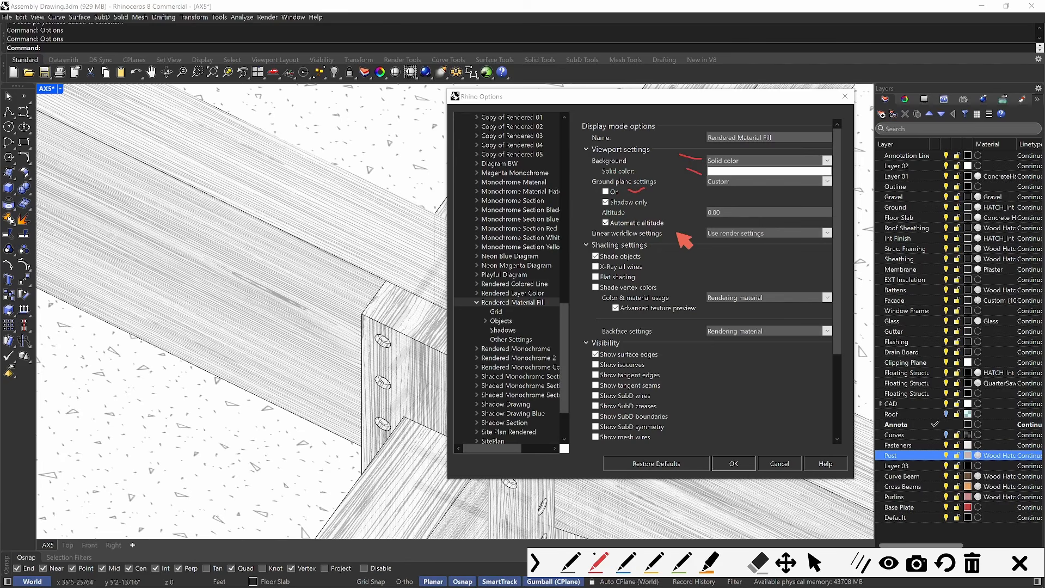
Review the shading settings of the Rendered Material Fill display mode, including the color and material usage and backface options.
{"action": "mouse_move", "coordinate": [656, 243]}
{"action": "left_mouse_down"}
{"action": "mouse_move", "coordinate": [670, 238]}
{"action": "mouse_move", "coordinate": [663, 252]}
{"action": "left_mouse_up"}
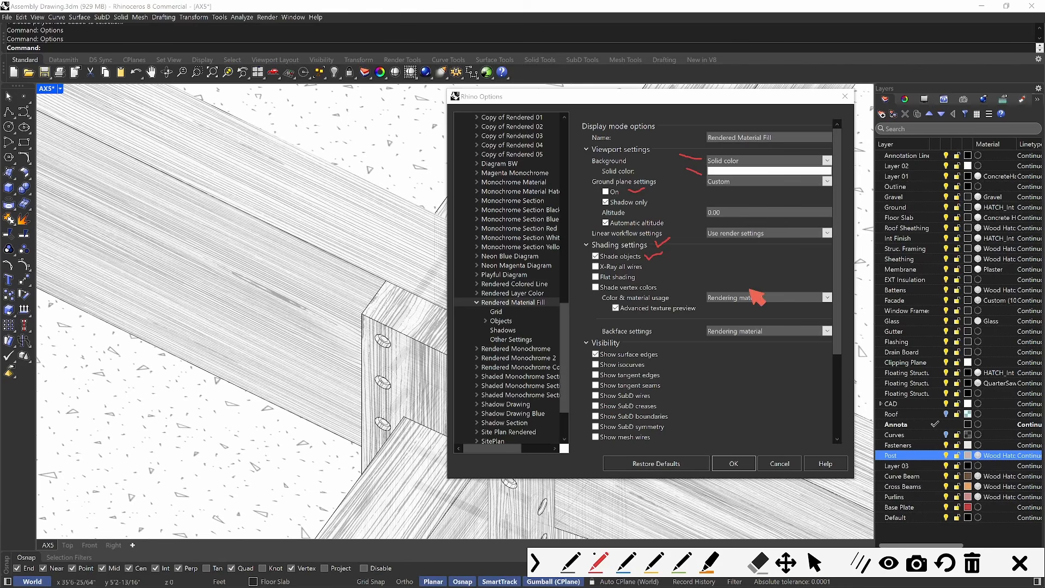
{"action": "mouse_move", "coordinate": [779, 286]}
{"action": "left_mouse_down"}
{"action": "mouse_move", "coordinate": [700, 284]}
{"action": "mouse_move", "coordinate": [721, 321]}
{"action": "mouse_move", "coordinate": [789, 305]}
{"action": "mouse_move", "coordinate": [678, 304]}
{"action": "mouse_move", "coordinate": [681, 293]}
{"action": "left_mouse_up"}
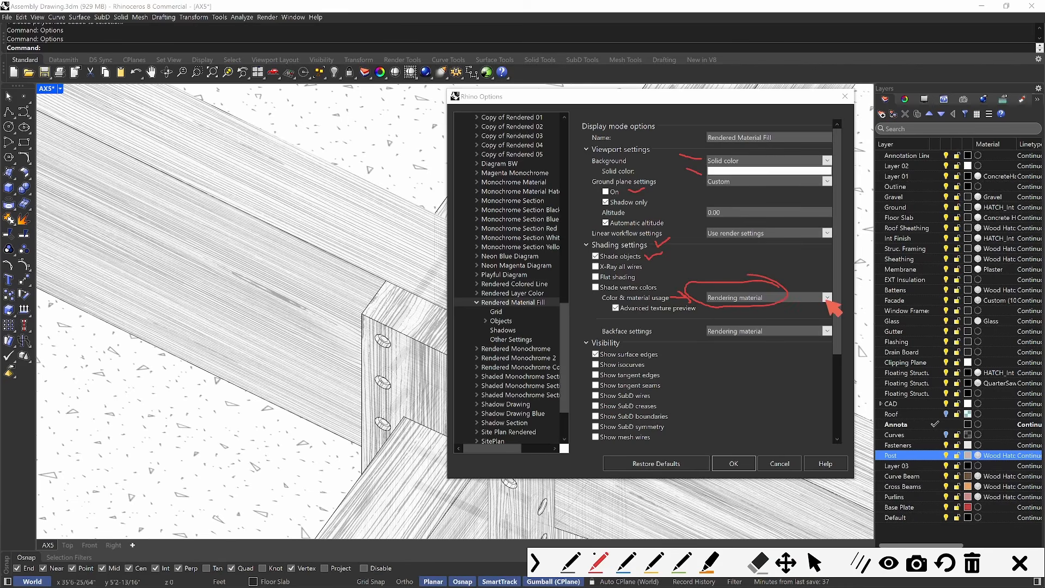
{"action": "key", "text": "Escape"}
{"action": "left_click", "coordinate": [826, 300]}
{"action": "left_click", "coordinate": [765, 326]}
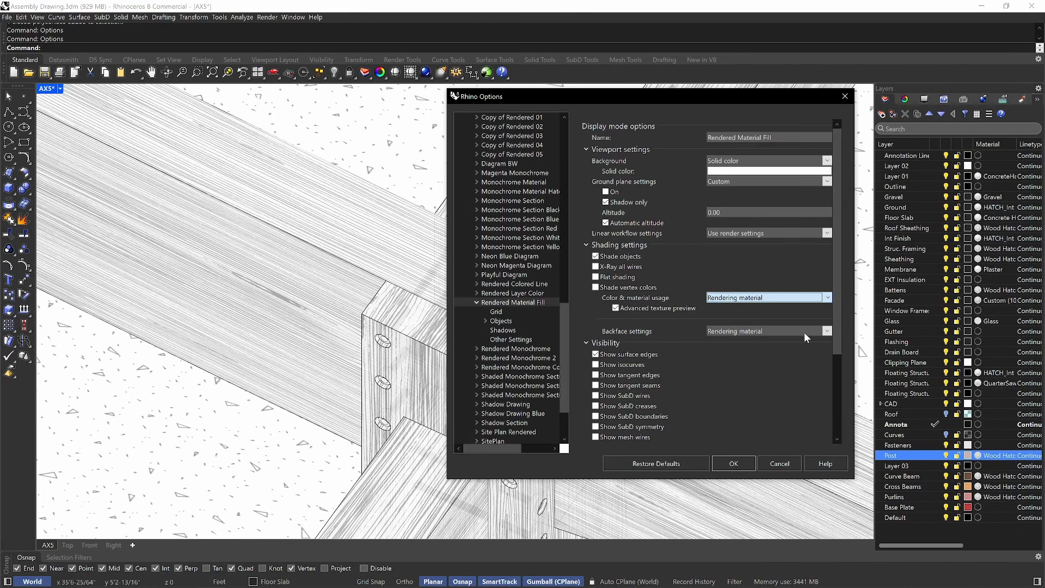
{"action": "left_click", "coordinate": [828, 334]}
{"action": "left_click", "coordinate": [828, 334]}
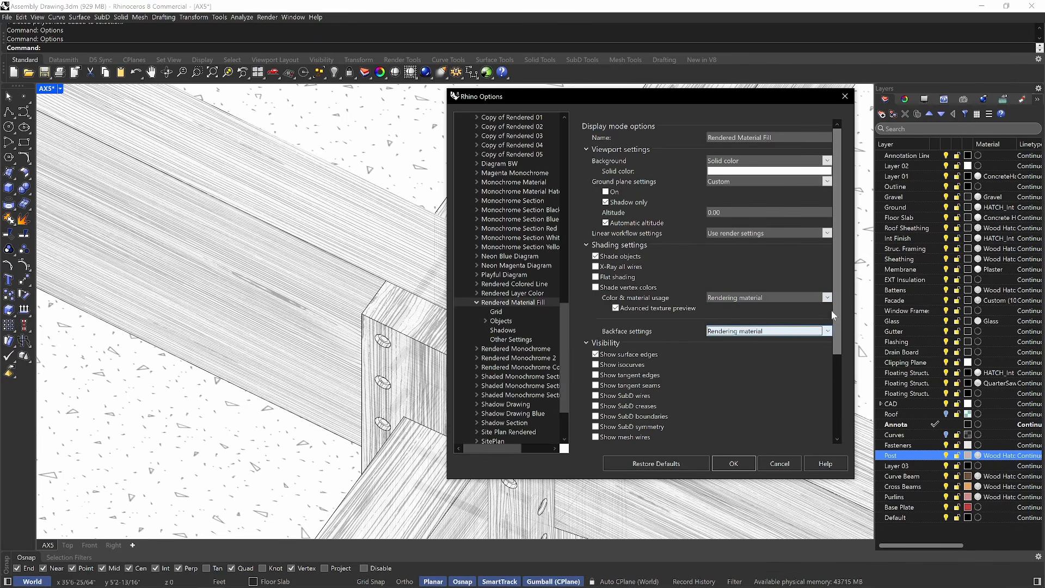
Examine the visibility options of Rendered Material Fill, marking surface edges, curves, clipping planes and annotations, and check the lighting scheme.
{"action": "left_click_drag", "start_coordinate": [838, 302], "coordinate": [845, 354]}
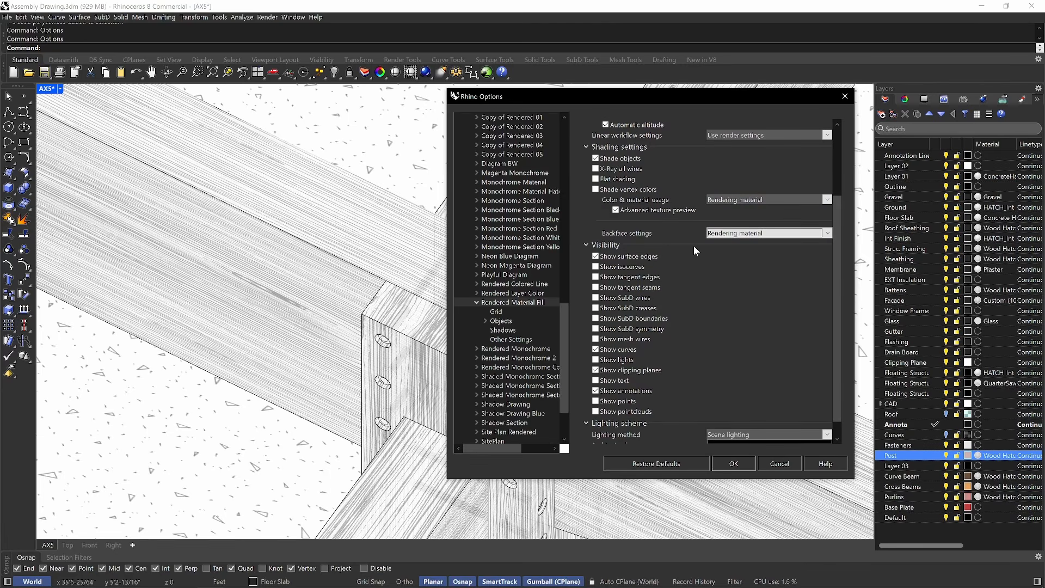
{"action": "key", "text": "ctrl+alt+g"}
{"action": "left_click_drag", "start_coordinate": [664, 253], "coordinate": [698, 246]}
{"action": "left_click_drag", "start_coordinate": [643, 347], "coordinate": [680, 343]}
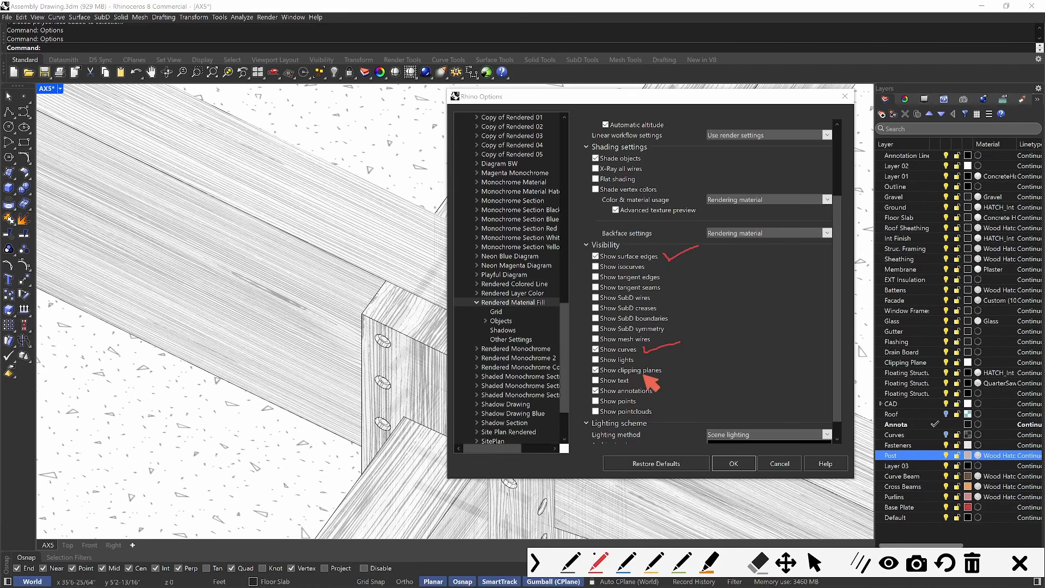
{"action": "mouse_move", "coordinate": [638, 376]}
{"action": "left_mouse_down"}
{"action": "mouse_move", "coordinate": [683, 384]}
{"action": "mouse_move", "coordinate": [669, 377]}
{"action": "mouse_move", "coordinate": [684, 372]}
{"action": "left_mouse_up"}
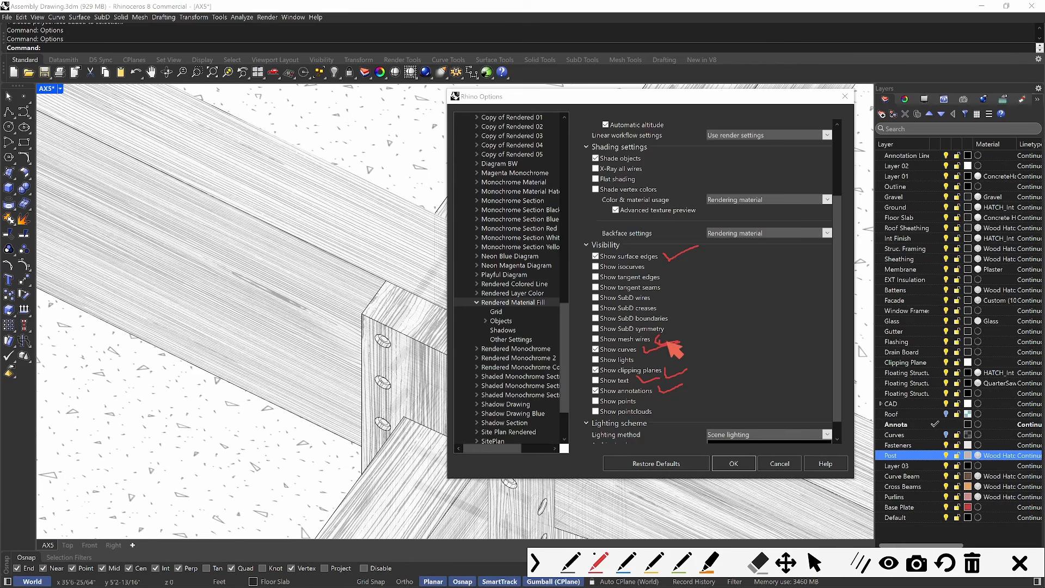
{"action": "left_click_drag", "start_coordinate": [668, 342], "coordinate": [651, 334]}
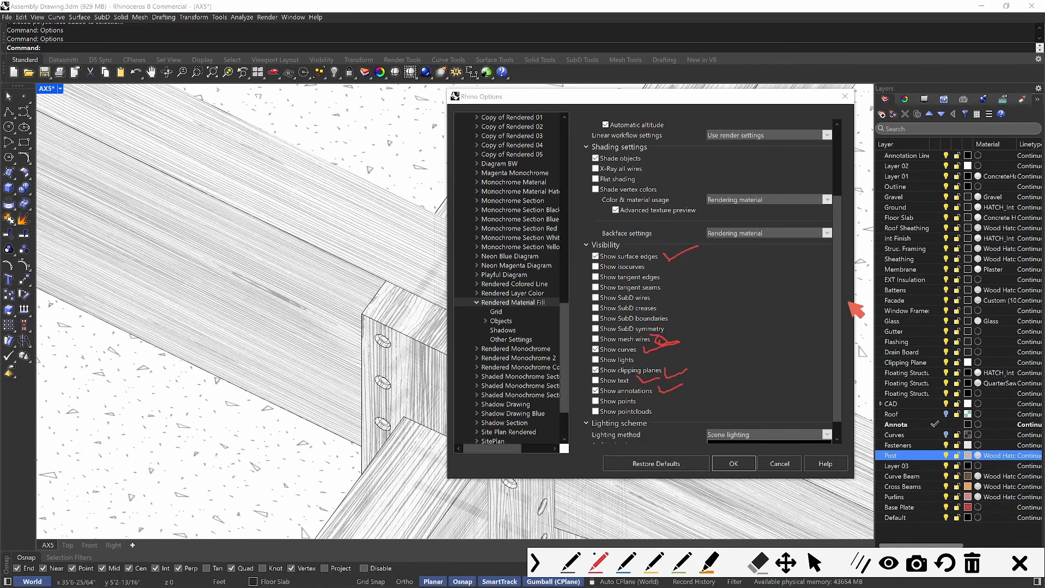
{"action": "key", "text": "Escape"}
{"action": "left_click_drag", "start_coordinate": [838, 283], "coordinate": [839, 299]}
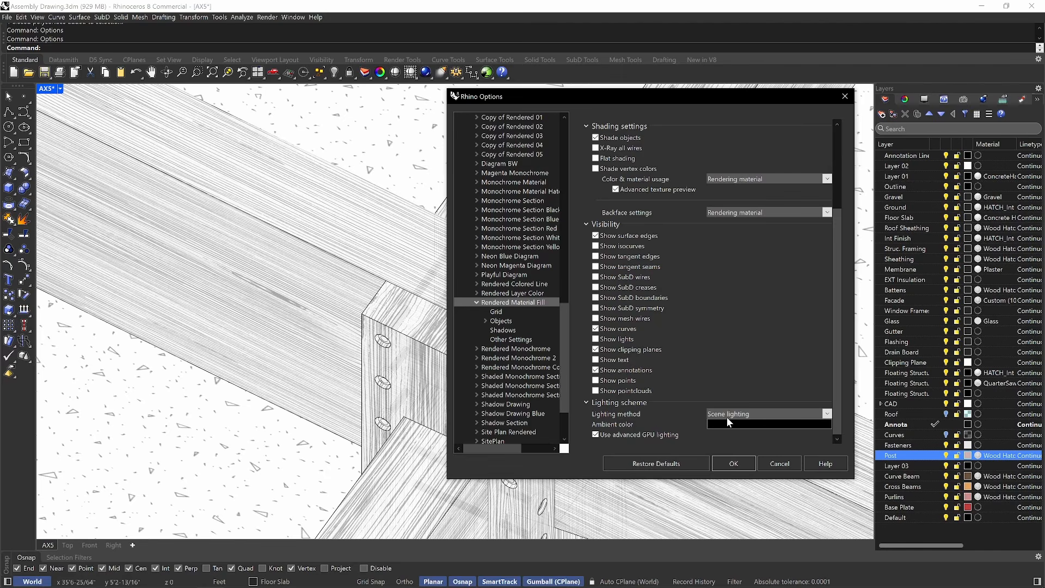
Open the Curves object settings of Rendered Material Fill and compare their color and width usage with the layer colors and linetypes.
{"action": "left_click", "coordinate": [506, 323]}
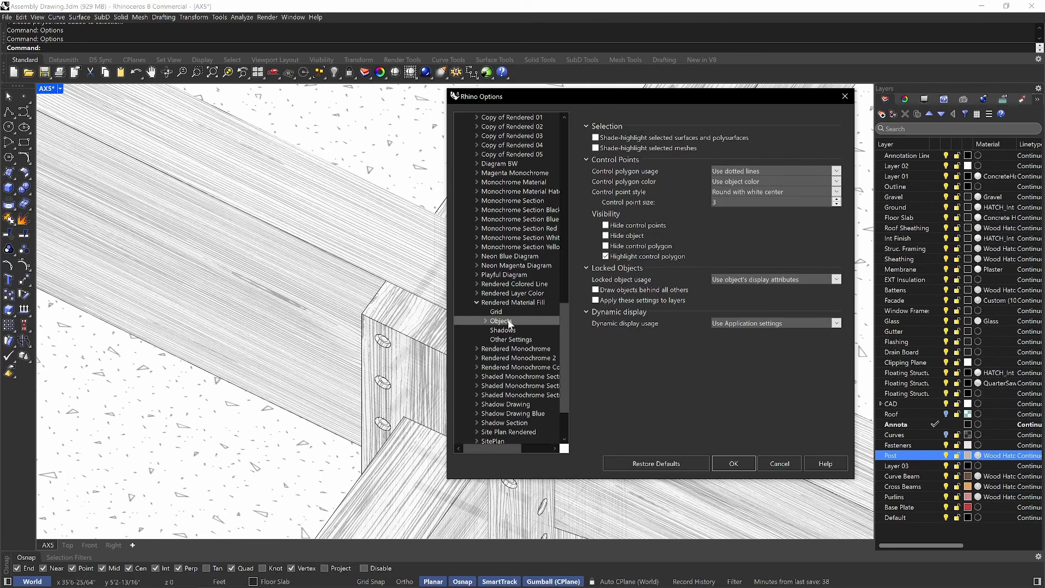
{"action": "left_click", "coordinate": [486, 321]}
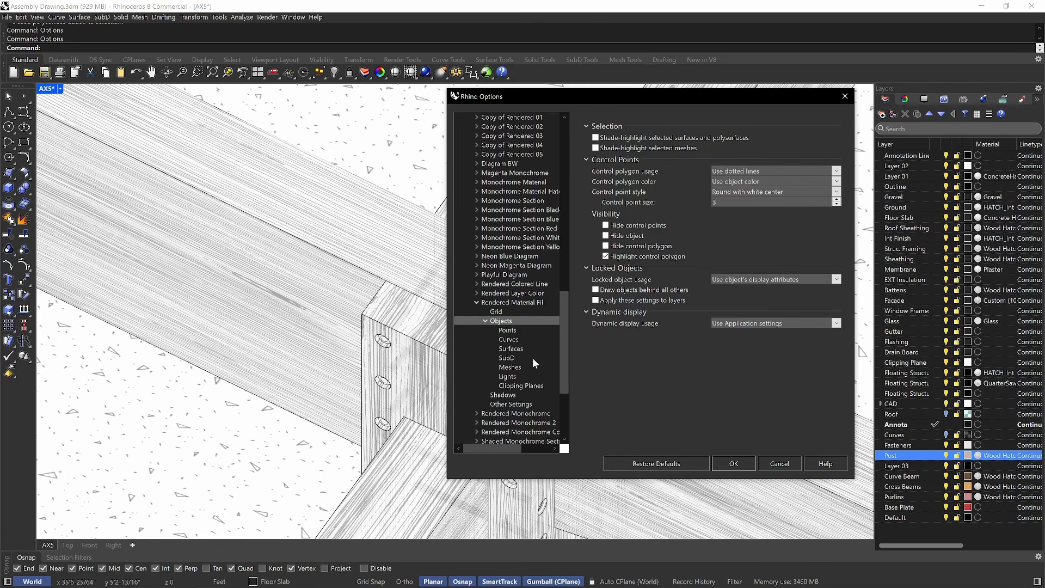
{"action": "left_click", "coordinate": [530, 342]}
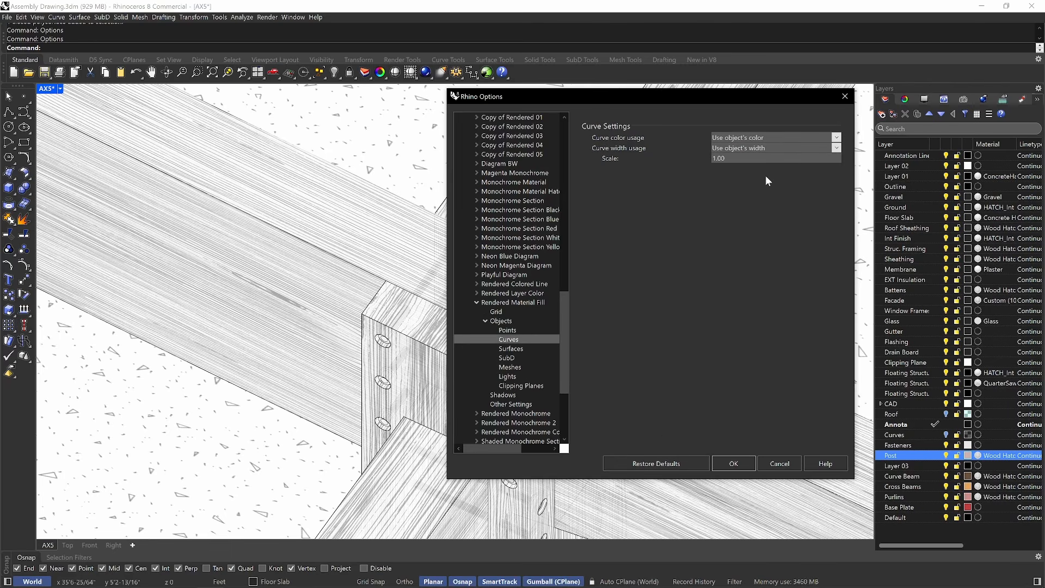
{"action": "key", "text": "ctrl+alt+g"}
{"action": "mouse_move", "coordinate": [786, 127]}
{"action": "left_mouse_down"}
{"action": "mouse_move", "coordinate": [743, 123]}
{"action": "mouse_move", "coordinate": [728, 142]}
{"action": "mouse_move", "coordinate": [767, 126]}
{"action": "mouse_move", "coordinate": [760, 119]}
{"action": "mouse_move", "coordinate": [703, 159]}
{"action": "mouse_move", "coordinate": [776, 157]}
{"action": "mouse_move", "coordinate": [780, 145]}
{"action": "left_mouse_up"}
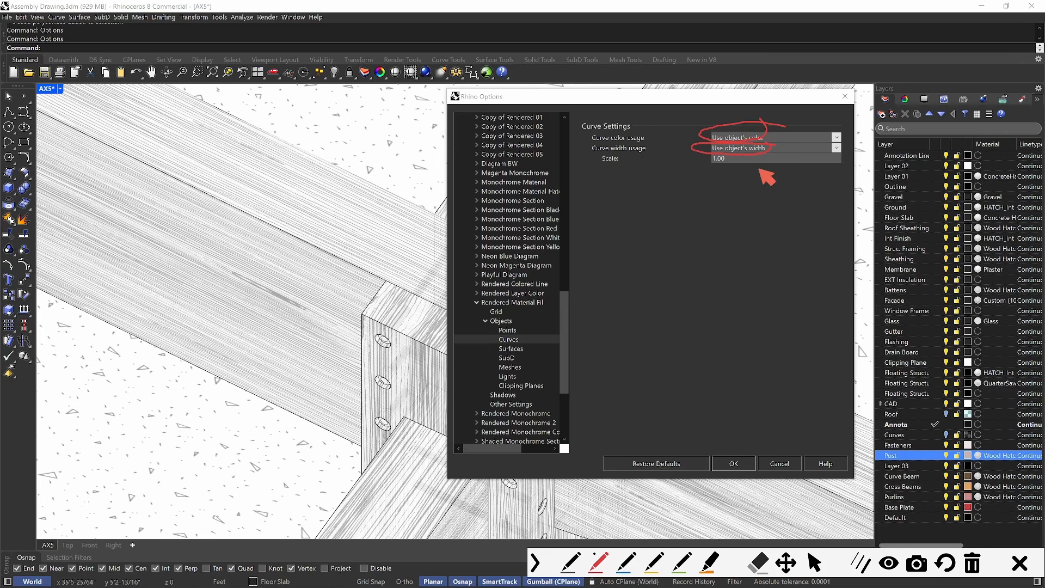
{"action": "mouse_move", "coordinate": [967, 417]}
{"action": "left_mouse_down"}
{"action": "mouse_move", "coordinate": [950, 471]}
{"action": "mouse_move", "coordinate": [989, 509]}
{"action": "mouse_move", "coordinate": [978, 436]}
{"action": "left_mouse_up"}
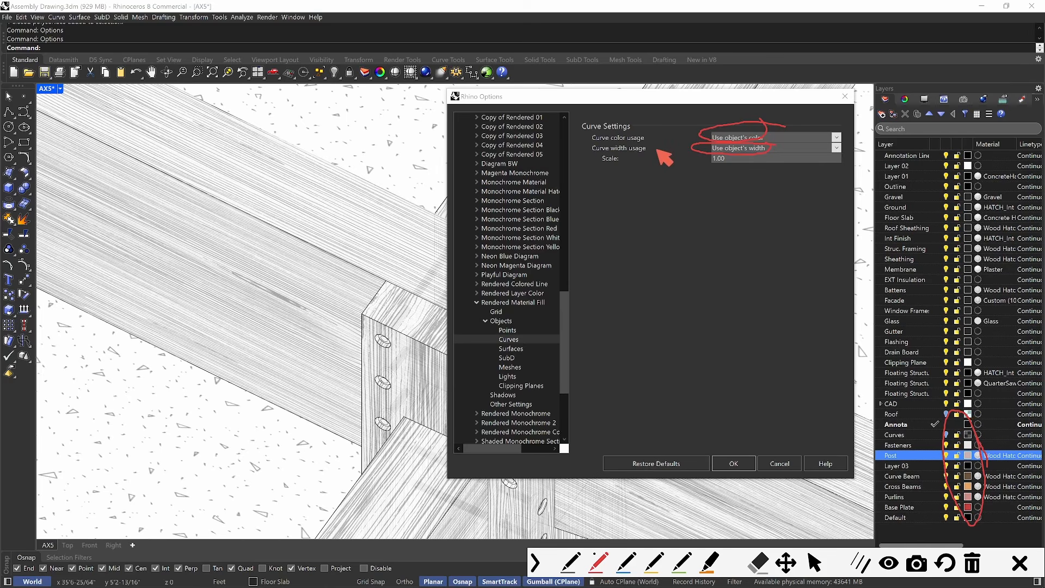
{"action": "mouse_move", "coordinate": [1037, 427]}
{"action": "left_mouse_down"}
{"action": "mouse_move", "coordinate": [1020, 463]}
{"action": "mouse_move", "coordinate": [1030, 526]}
{"action": "left_mouse_up"}
{"action": "left_click_drag", "start_coordinate": [902, 461], "coordinate": [1014, 464]}
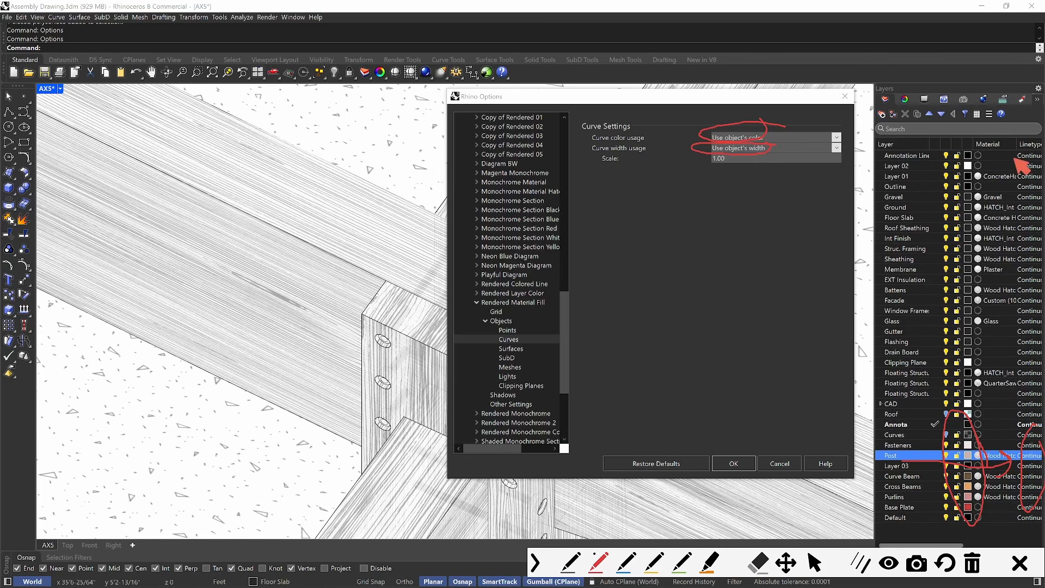
{"action": "left_click_drag", "start_coordinate": [1029, 148], "coordinate": [1038, 146]}
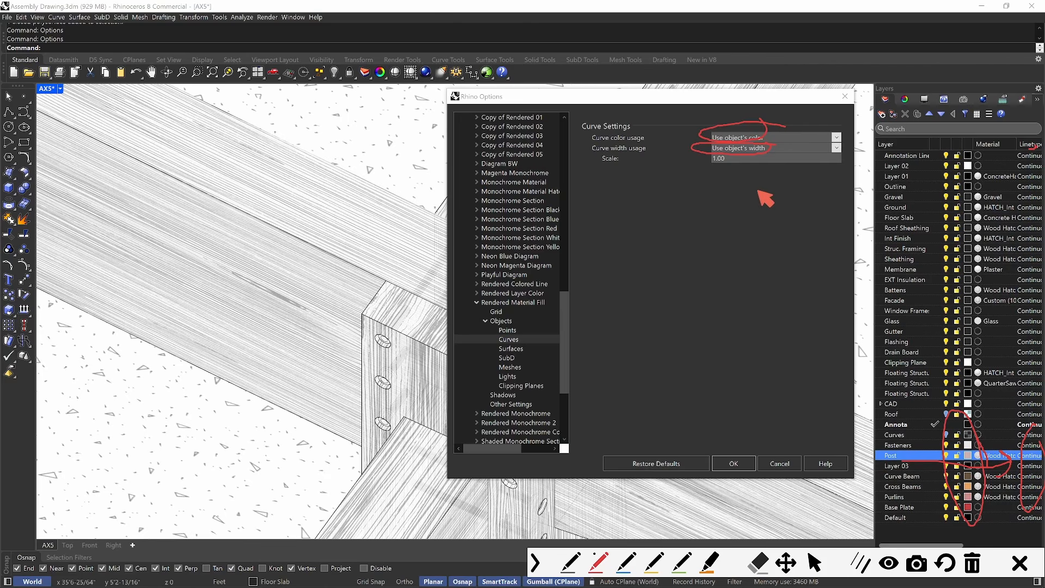
{"action": "key", "text": "Escape"}
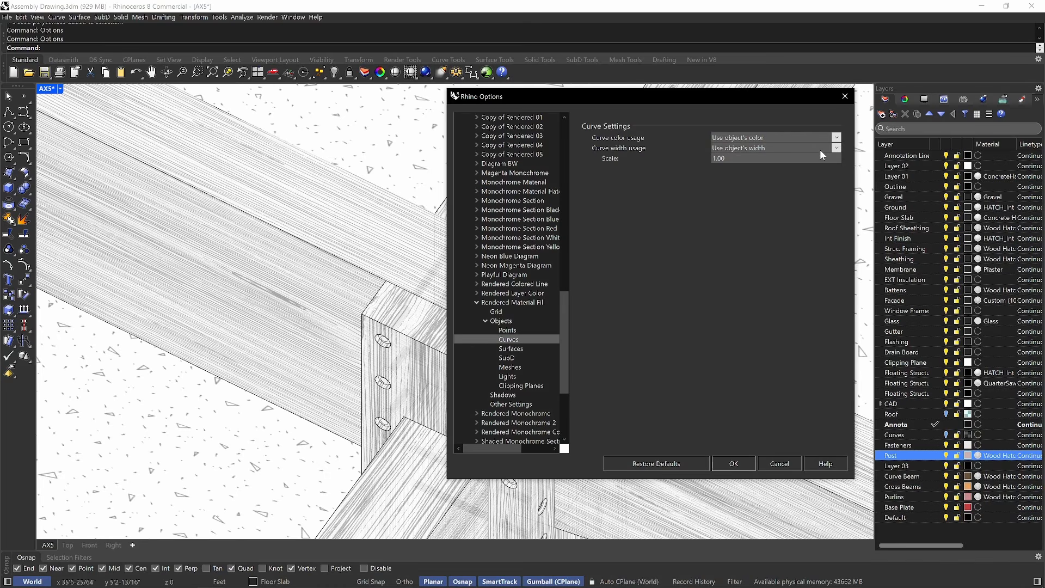
Try Pixels as the curve width usage, and restore it to Use object's width.
{"action": "left_click", "coordinate": [820, 149]}
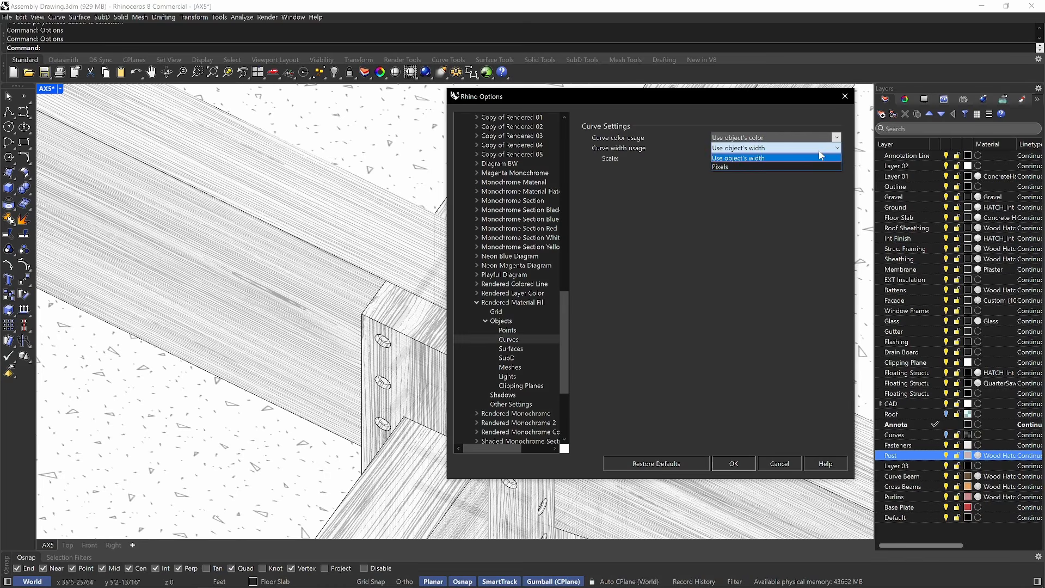
{"action": "left_click", "coordinate": [724, 167]}
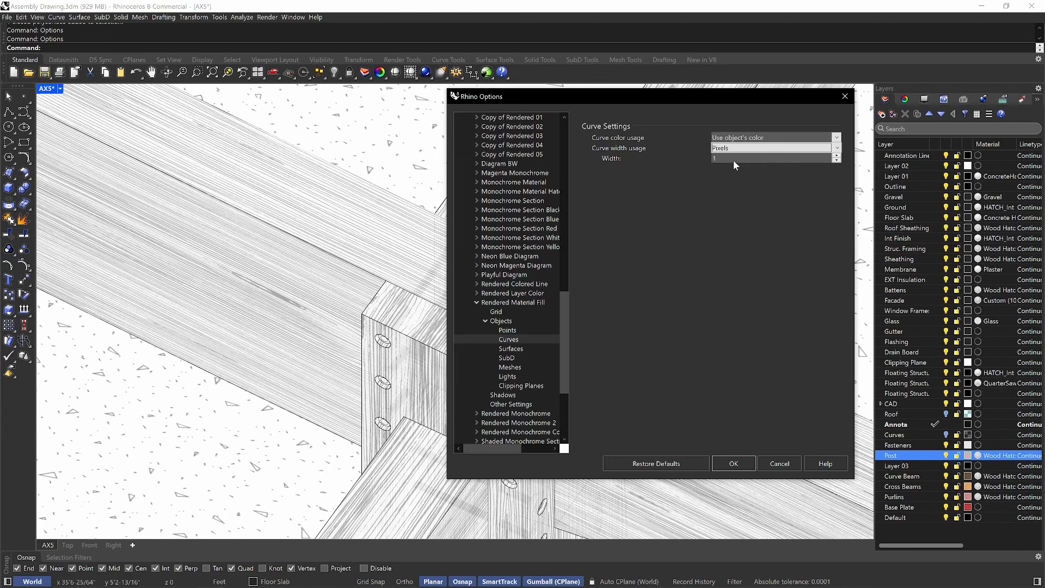
{"action": "left_click", "coordinate": [767, 148]}
{"action": "left_click", "coordinate": [771, 156]}
In the Surfaces settings, use a single color for all edges, Black as the naked edge color and Pixels for the surface edge width usage.
{"action": "left_click", "coordinate": [528, 349]}
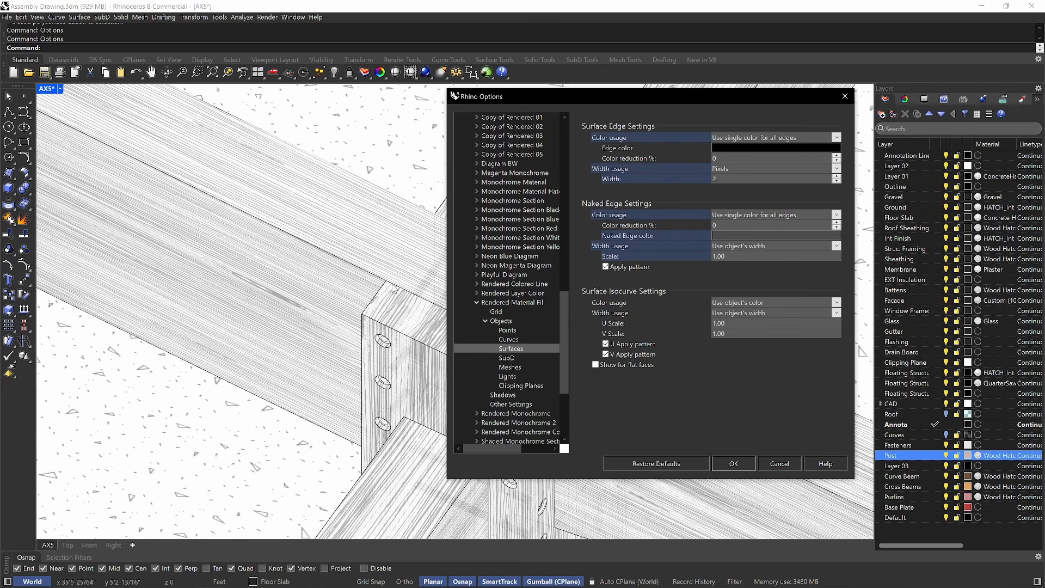
{"action": "left_click", "coordinate": [762, 138]}
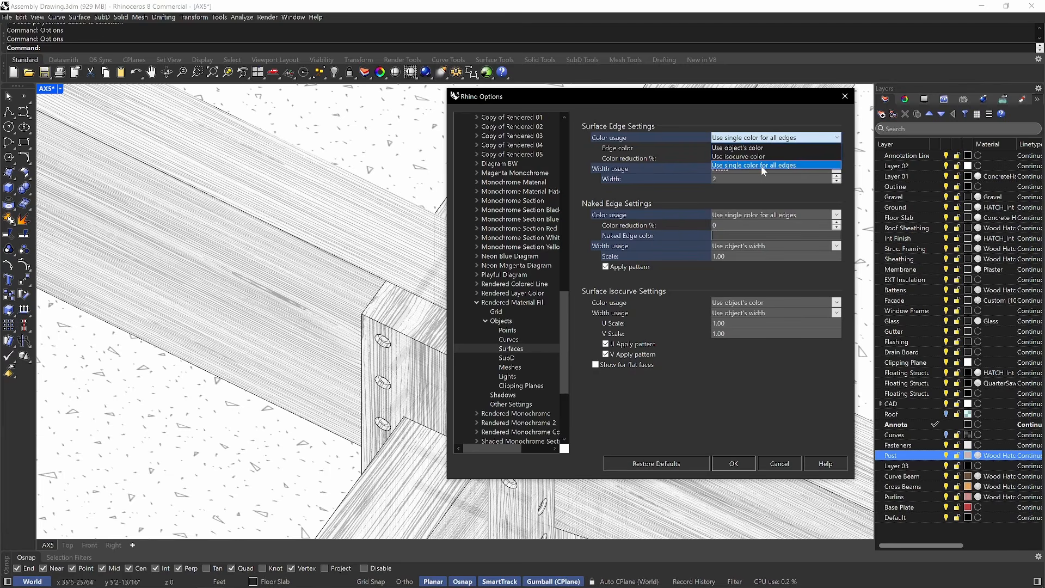
{"action": "left_click", "coordinate": [766, 166]}
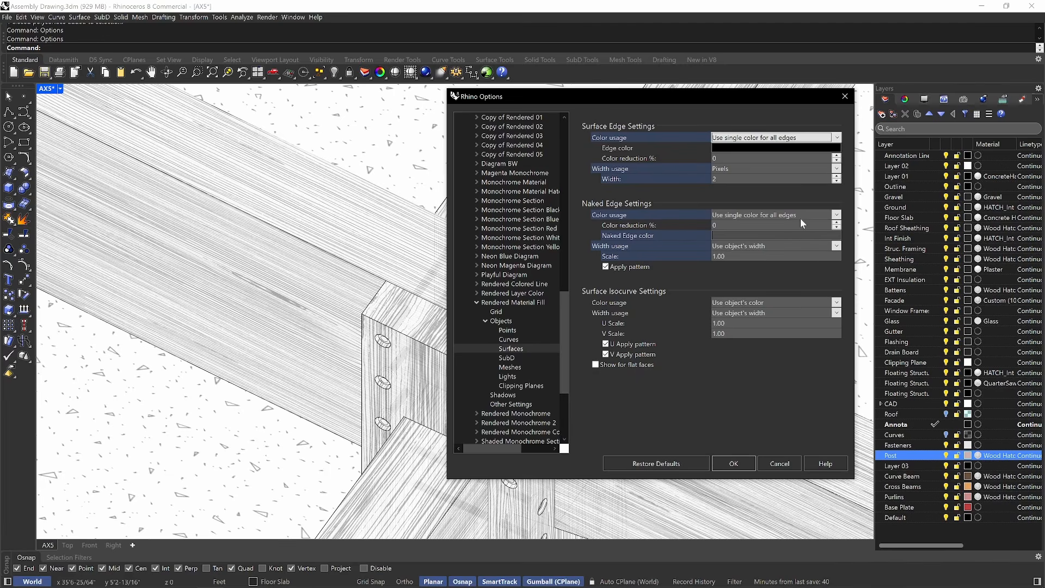
{"action": "left_click", "coordinate": [809, 233]}
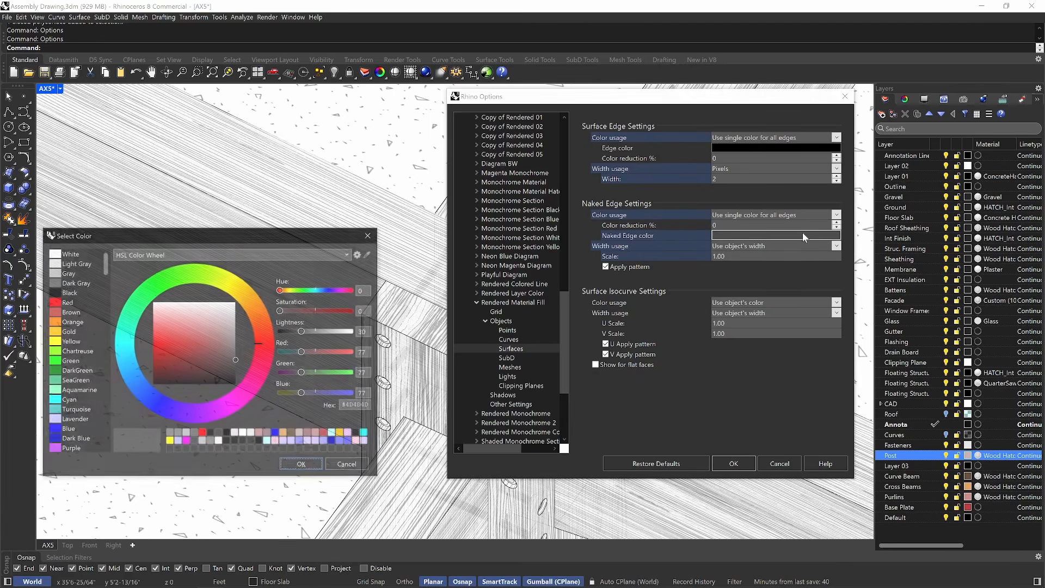
{"action": "left_click", "coordinate": [96, 292]}
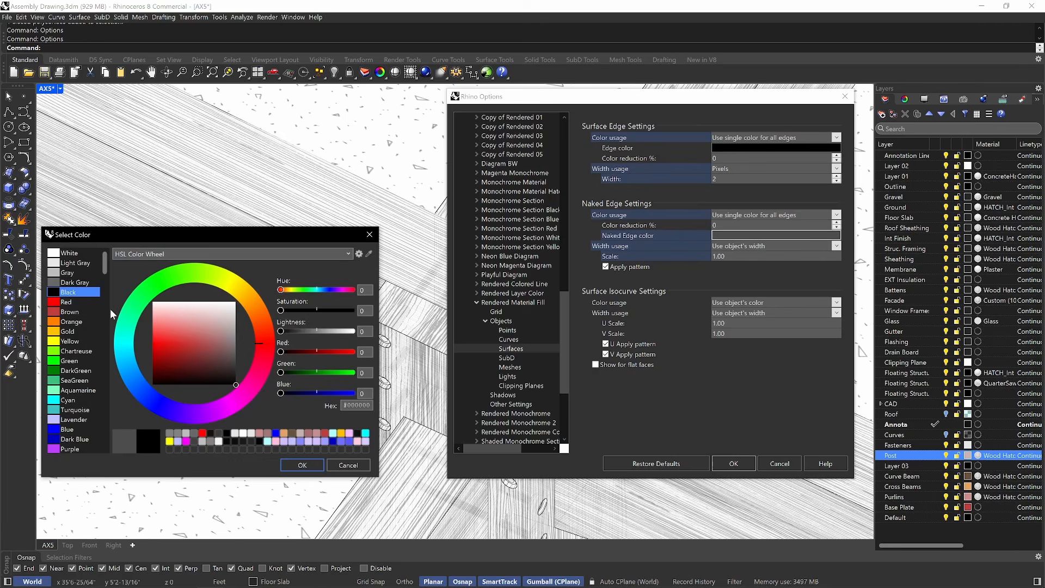
{"action": "left_click", "coordinate": [290, 465]}
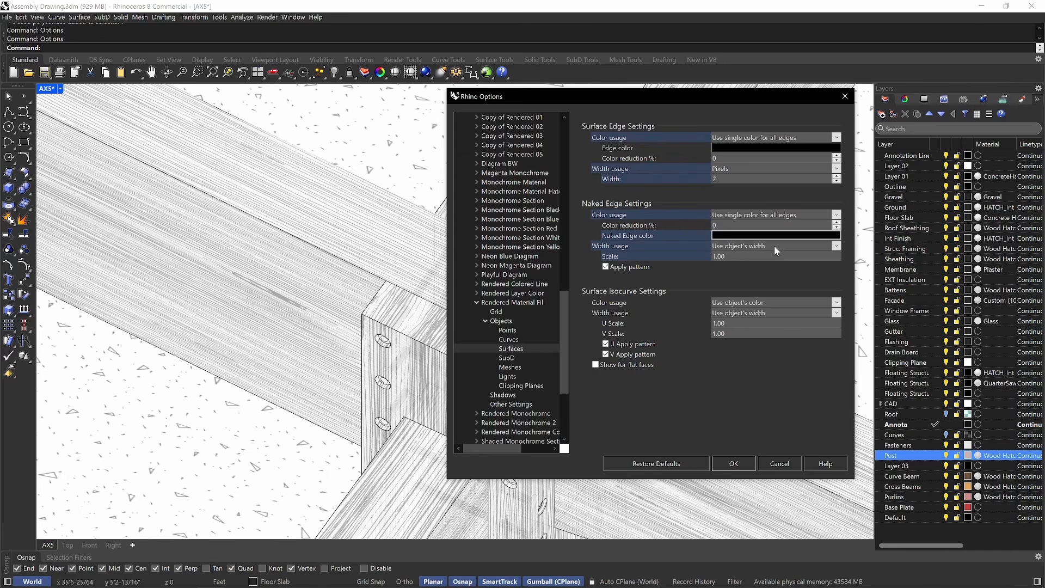
{"action": "left_click", "coordinate": [753, 165]}
{"action": "left_click", "coordinate": [748, 170]}
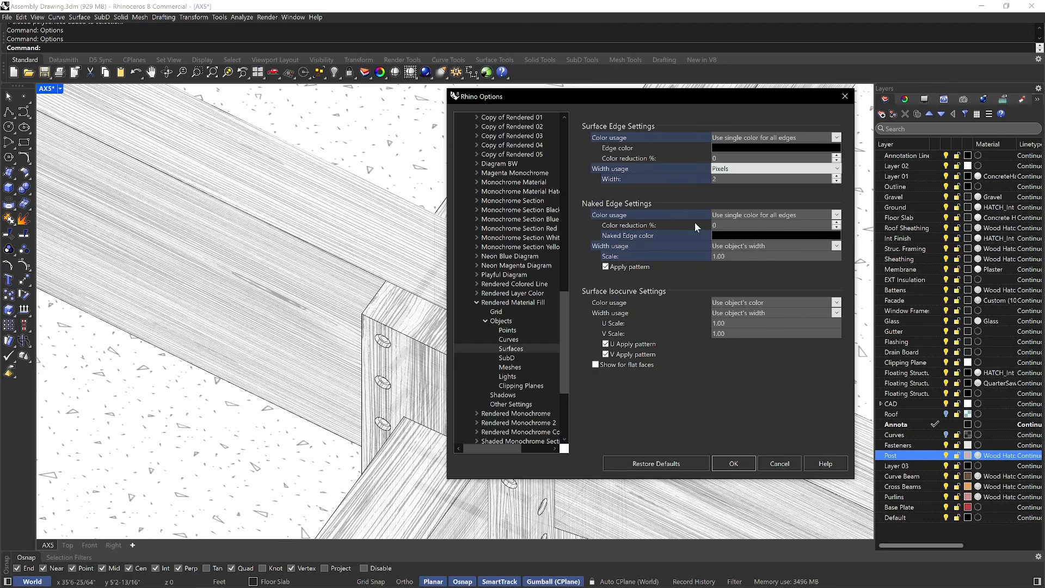
Review the Meshes edge settings and the Shadows settings of the Rendered Material Fill display mode.
{"action": "left_click", "coordinate": [524, 367]}
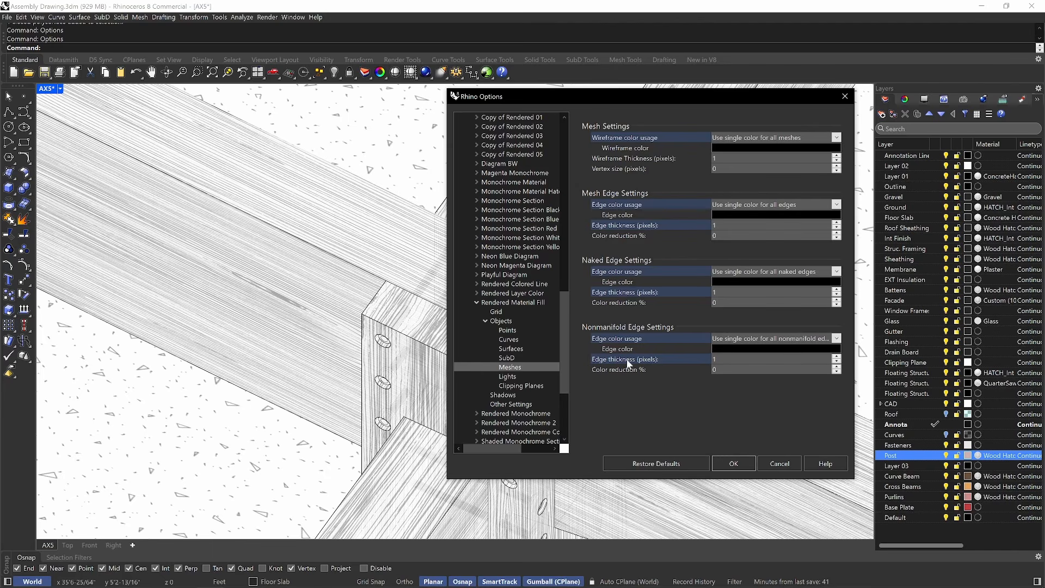
{"action": "scroll", "coordinate": [565, 335], "scroll_direction": "down", "scroll_amount": 2}
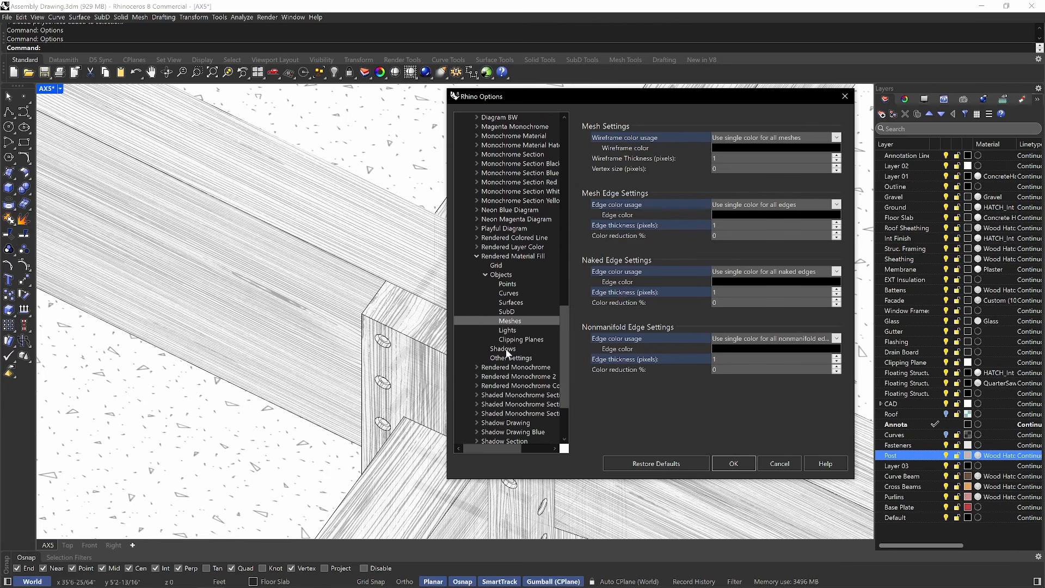
{"action": "left_click", "coordinate": [507, 350]}
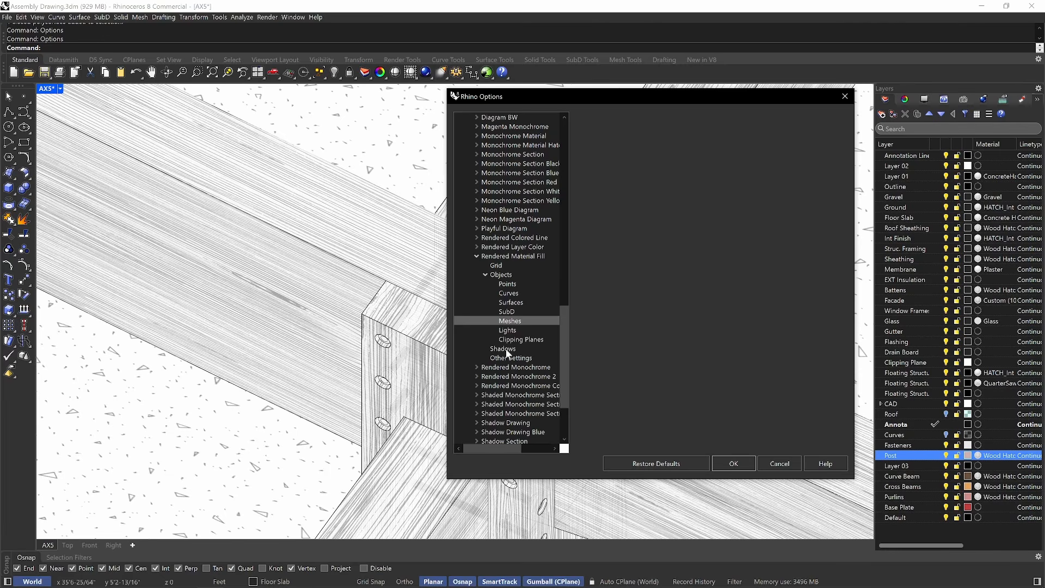
{"action": "left_click", "coordinate": [508, 350]}
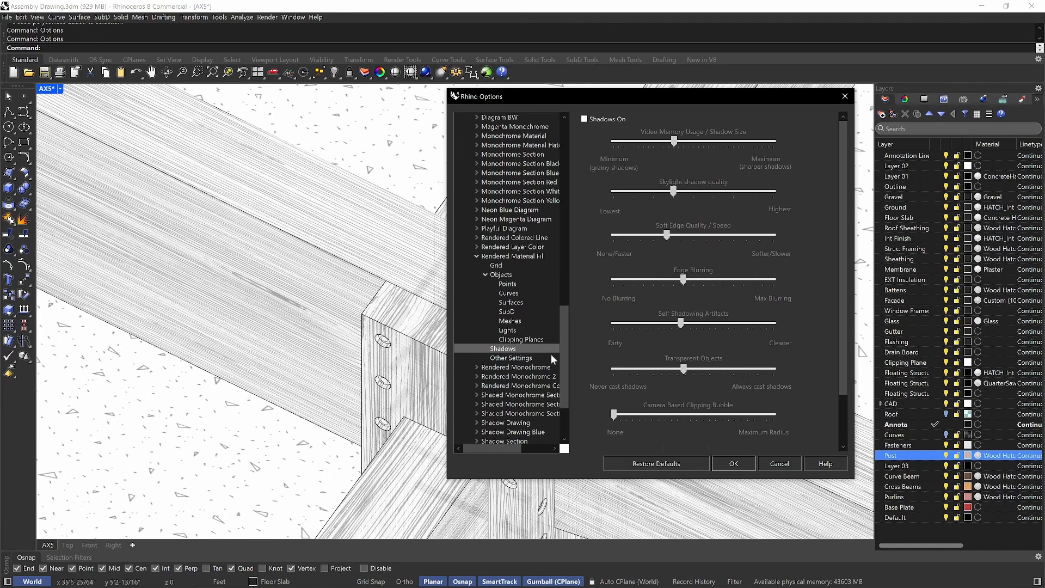
Check the fill color usage choices in the Clipping Planes settings, and close the options dialog to view the timber joint.
{"action": "left_click", "coordinate": [542, 340]}
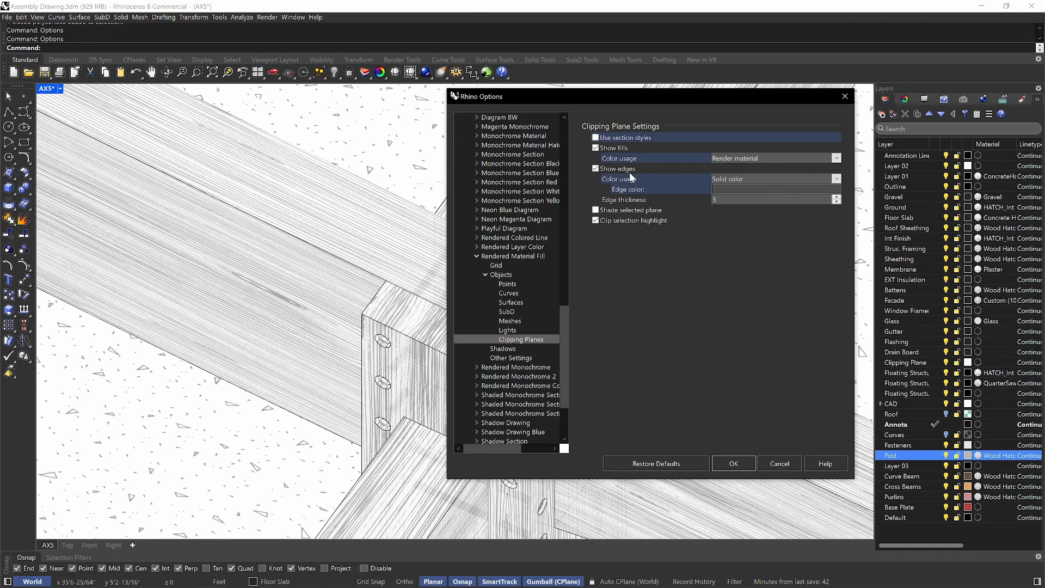
{"action": "left_click", "coordinate": [744, 157]}
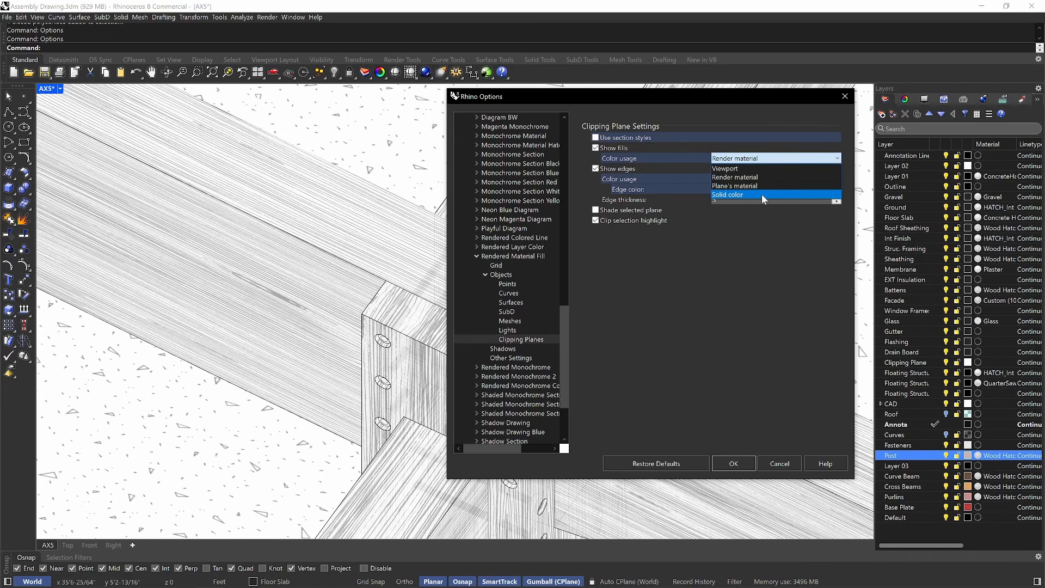
{"action": "left_click", "coordinate": [764, 269]}
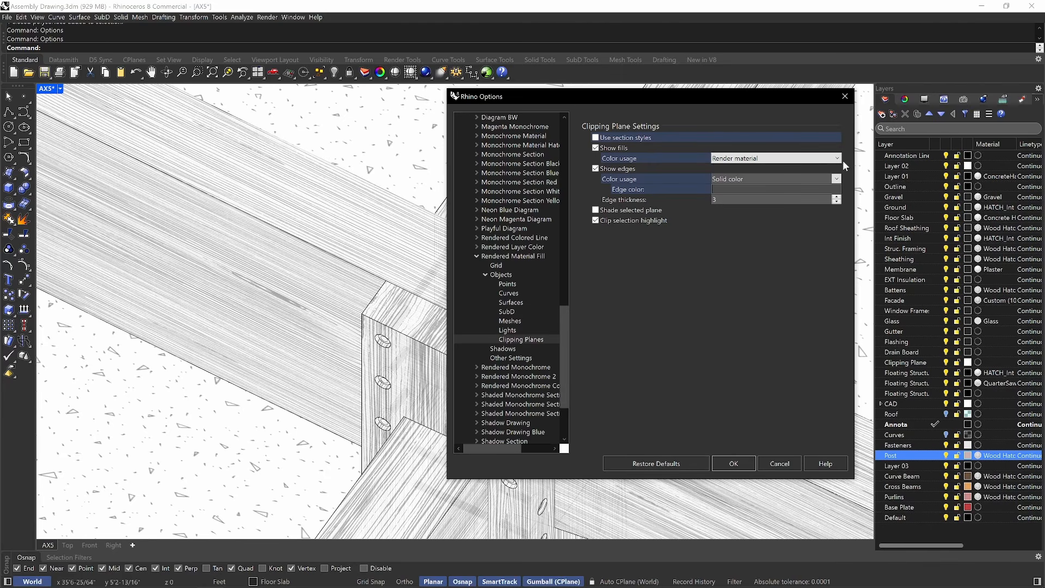
{"action": "left_click", "coordinate": [844, 99]}
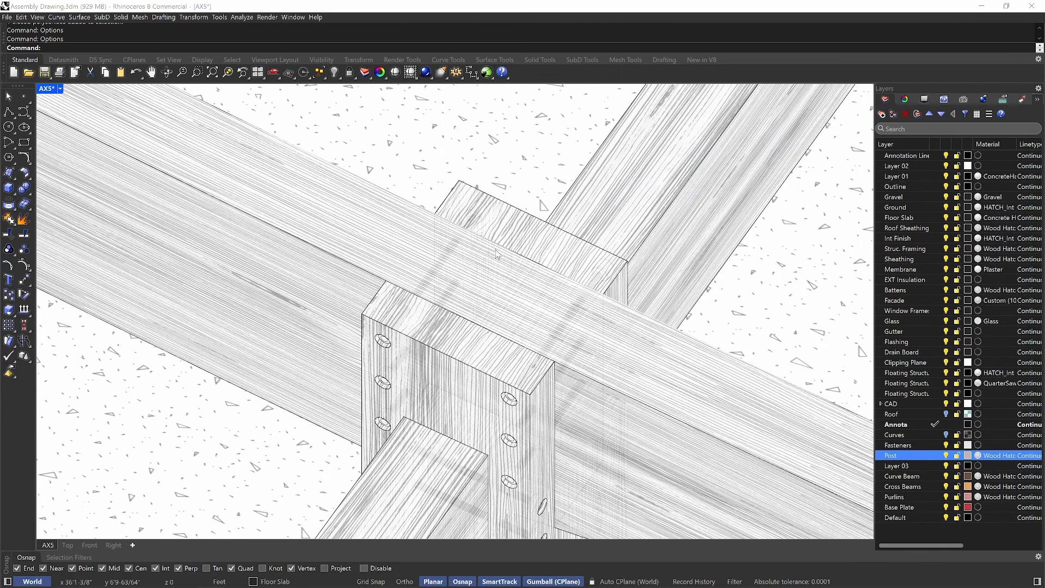
{"action": "scroll", "coordinate": [514, 277], "scroll_direction": "down", "scroll_amount": 5}
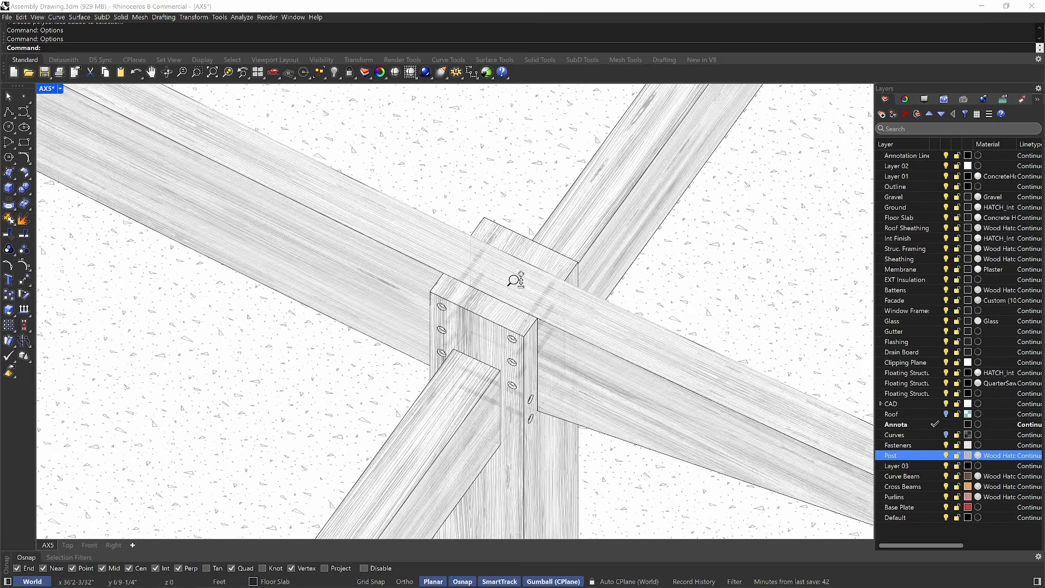
Restore the named views AX1 through AX5 in turn to compare the overall frame, the beam joint and the post base.
{"action": "scroll", "coordinate": [514, 281], "scroll_direction": "up", "scroll_amount": 1}
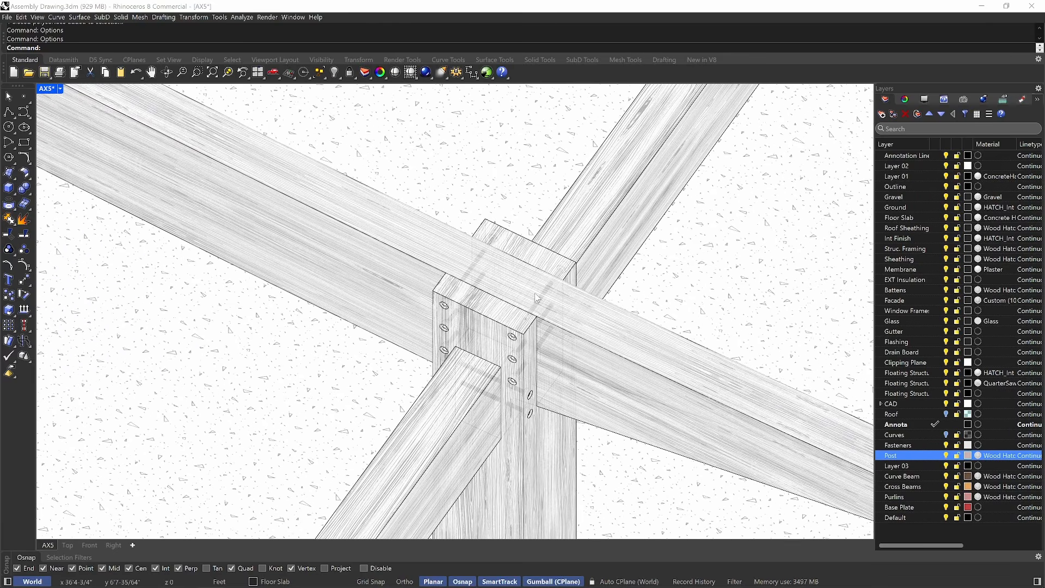
{"action": "type", "text": "Ax1"}
{"action": "key", "text": "Return"}
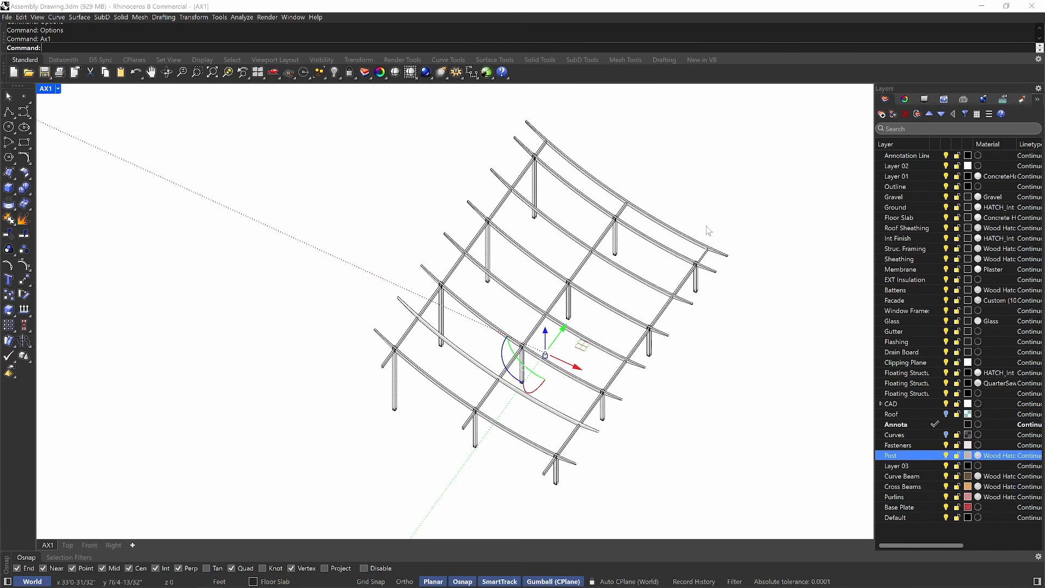
{"action": "type", "text": "Ax2"}
{"action": "key", "text": "Return"}
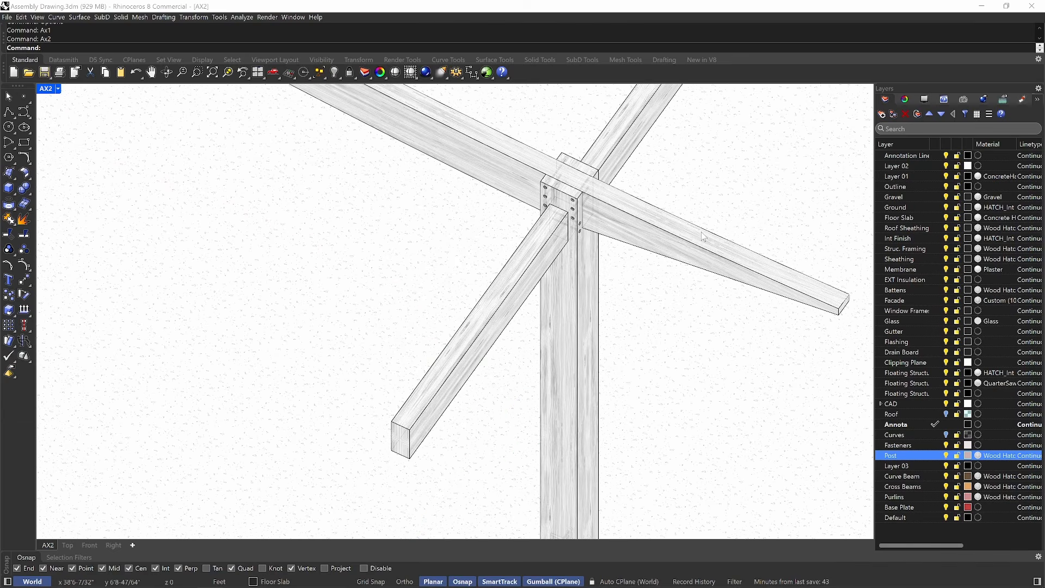
{"action": "type", "text": "Ax3"}
{"action": "key", "text": "Return"}
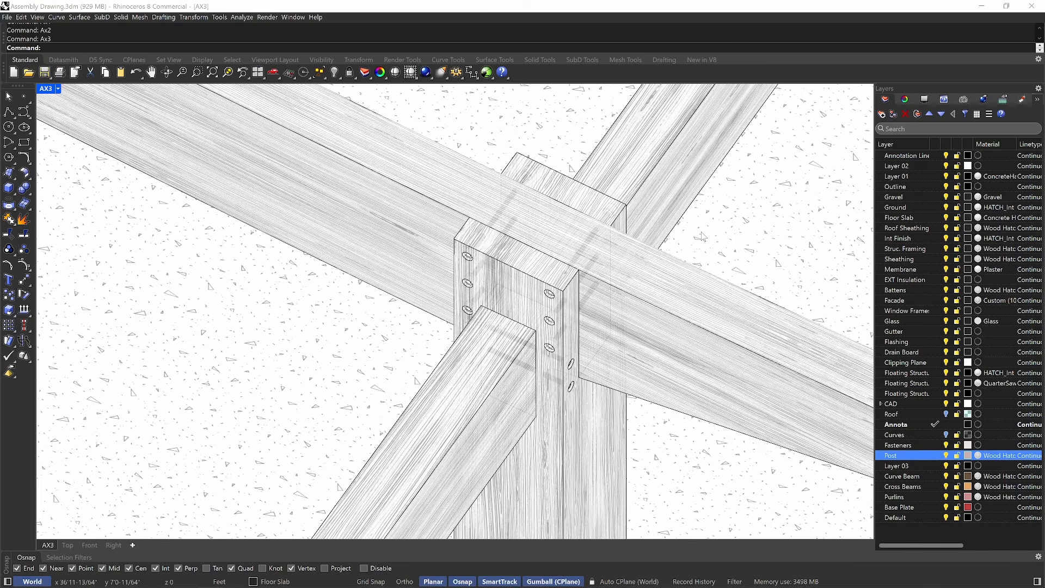
{"action": "type", "text": "Ax4"}
{"action": "key", "text": "Return"}
{"action": "type", "text": "Ax5"}
{"action": "key", "text": "Return"}
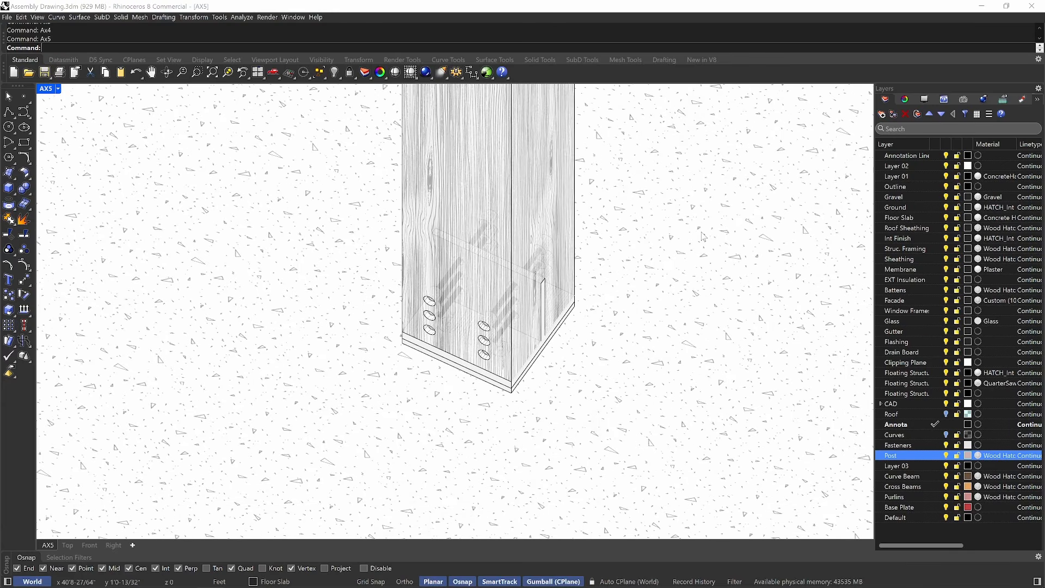
Restore the overall frame view AX1, view the beam joint in AX4, and return to AX1.
{"action": "type", "text": "Ax"}
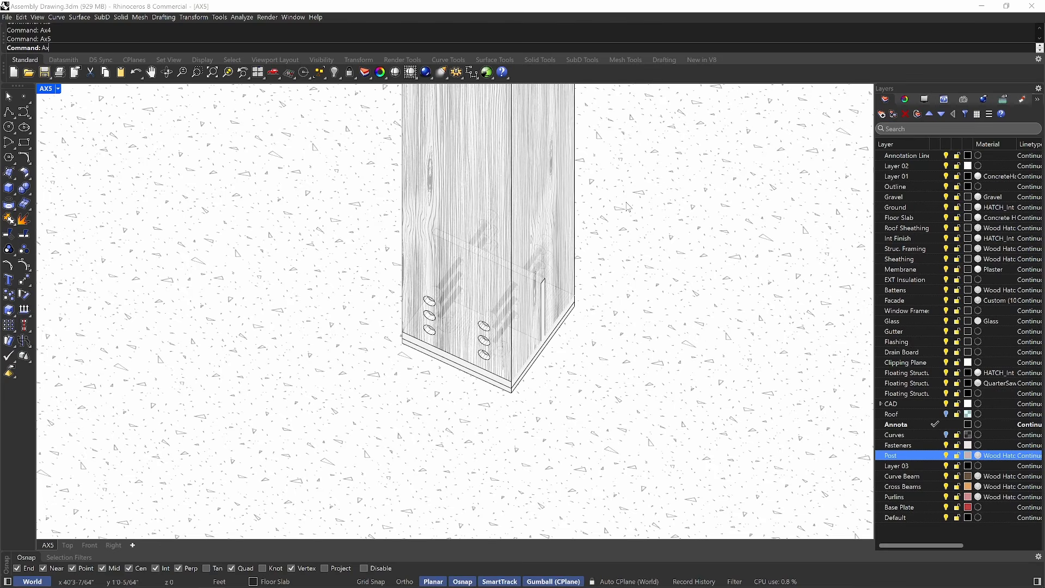
{"action": "type", "text": "1"}
{"action": "key", "text": "Return"}
{"action": "type", "text": "Ax4"}
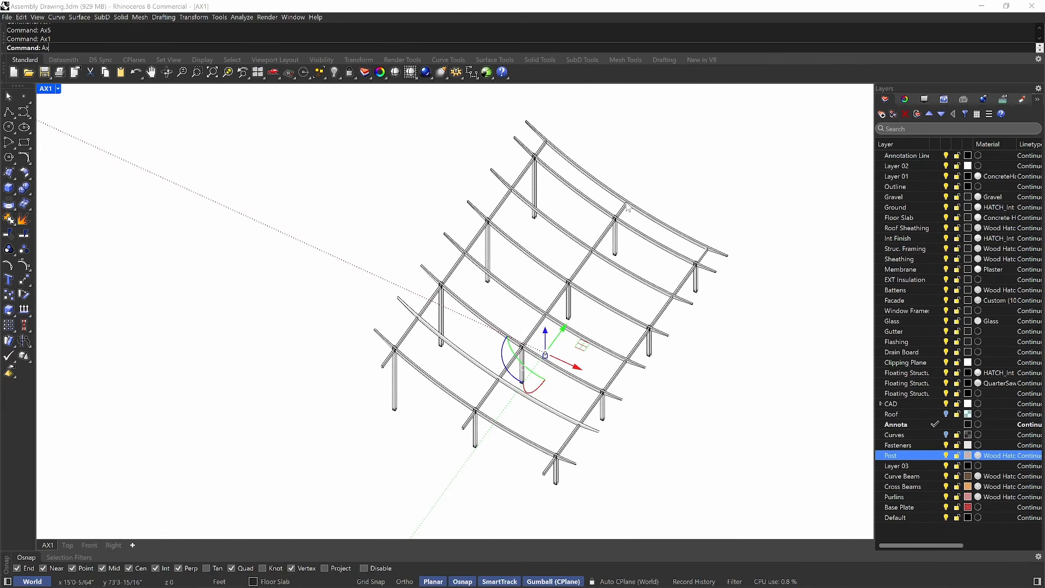
{"action": "key", "text": "Return"}
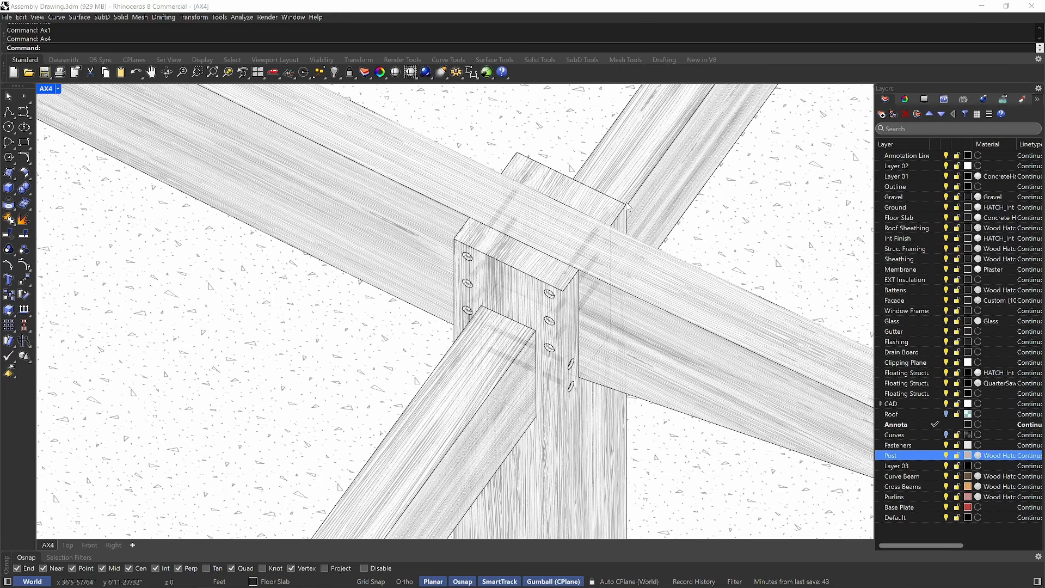
{"action": "type", "text": "Ax1"}
{"action": "key", "text": "Return"}
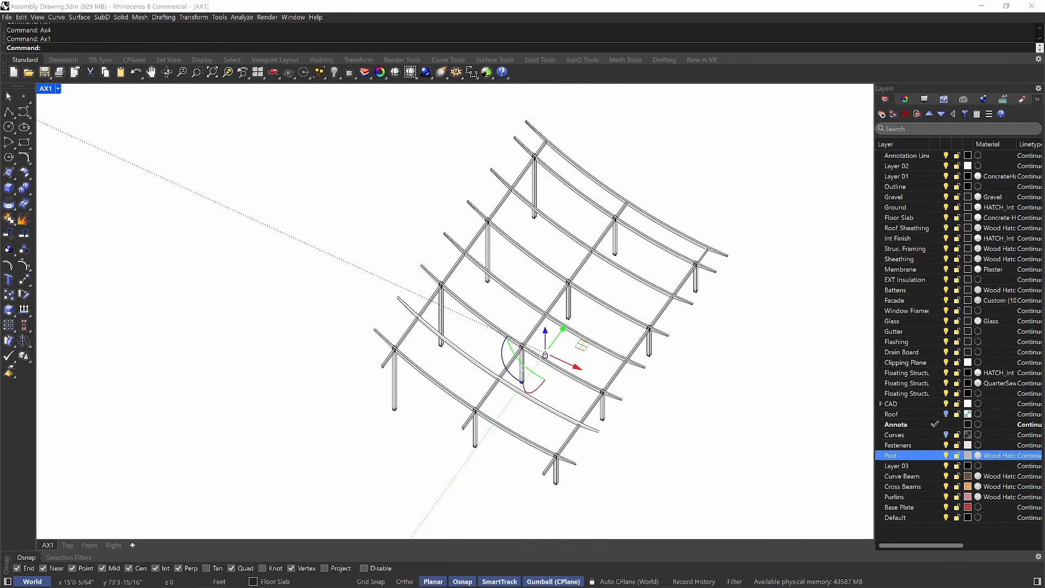
Step through the named views AX2, AX3, AX4 and AX5 to examine the joint and post base details.
{"action": "type", "text": "Ax2"}
{"action": "key", "text": "Return"}
{"action": "type", "text": "Ax3"}
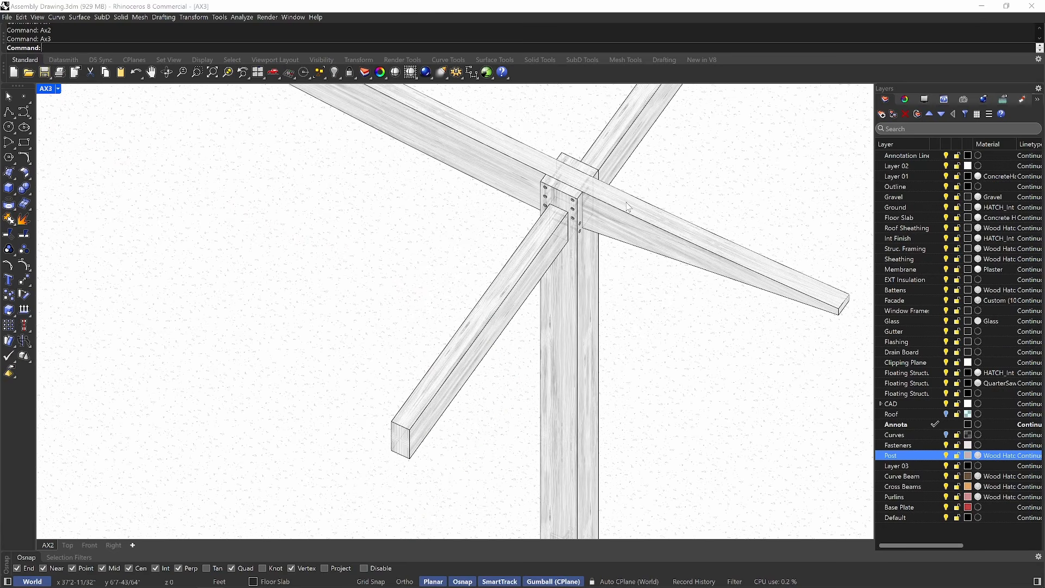
{"action": "key", "text": "Return"}
{"action": "type", "text": "Ac5"}
{"action": "key", "text": "Return"}
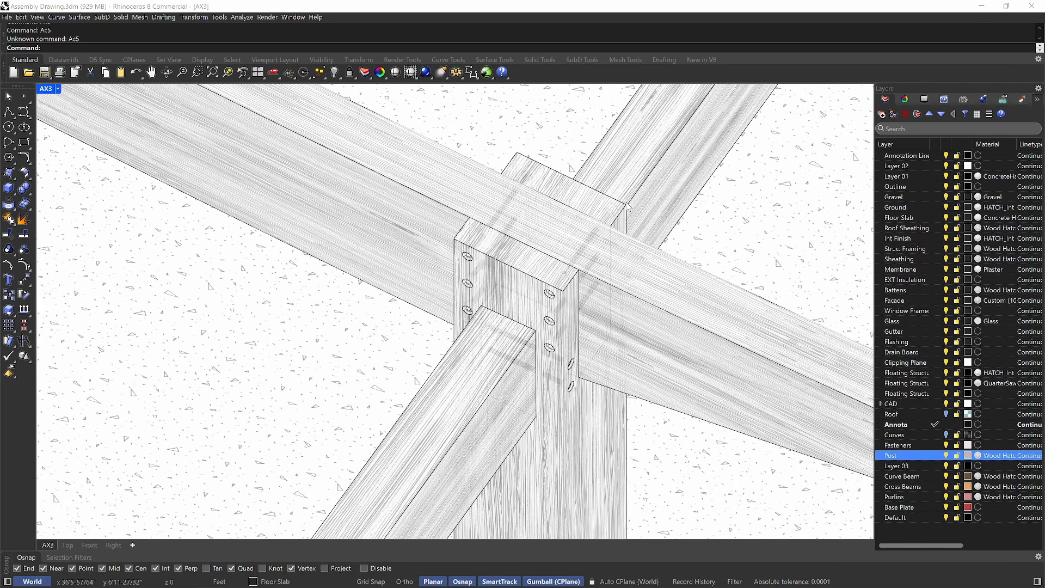
{"action": "type", "text": "Ac5"}
{"action": "key", "text": "Return"}
{"action": "type", "text": "Ax4"}
{"action": "key", "text": "Return"}
{"action": "type", "text": "Ax5"}
{"action": "key", "text": "Return"}
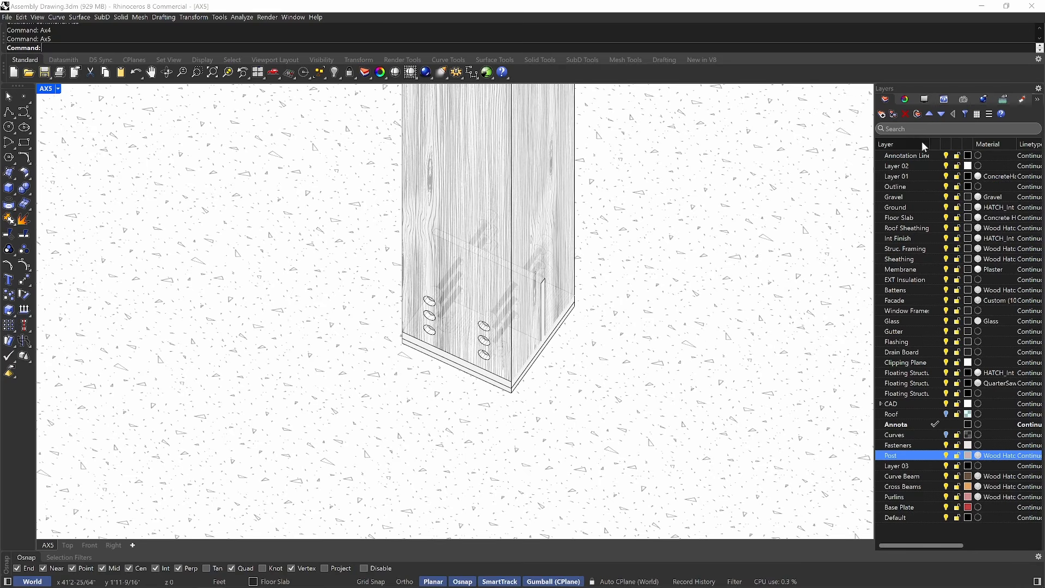
Inspect the AX5 viewport's projection and display mode properties with no object selected.
{"action": "left_click", "coordinate": [906, 100]}
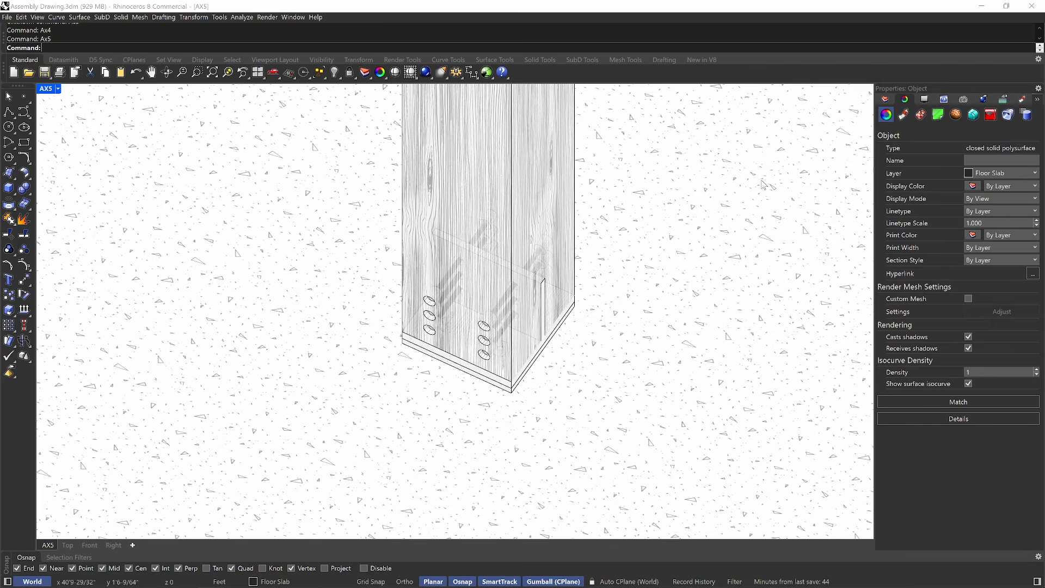
{"action": "key", "text": "Escape"}
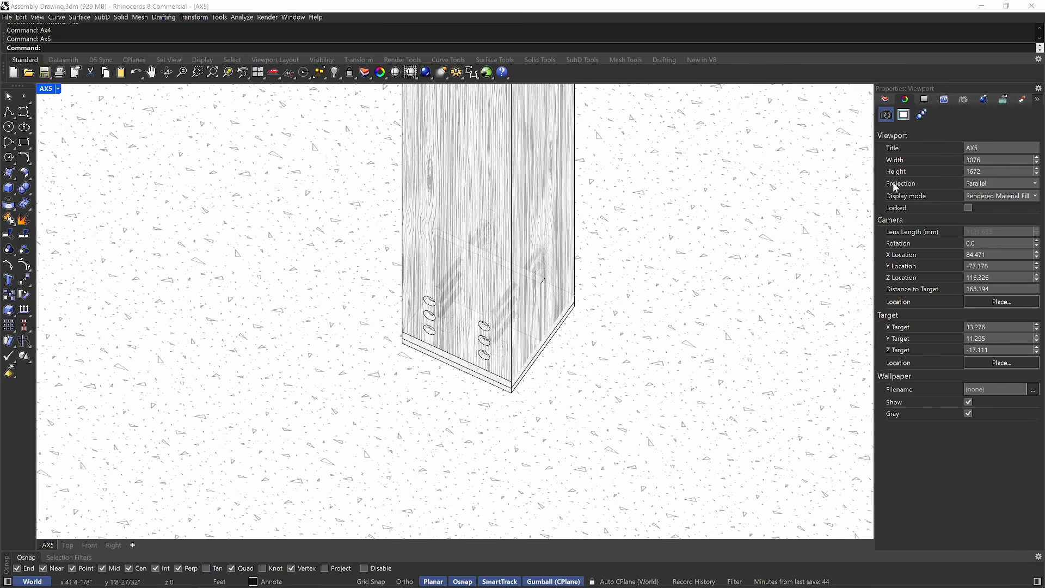
{"action": "left_click", "coordinate": [1001, 180]}
{"action": "left_click", "coordinate": [990, 182]}
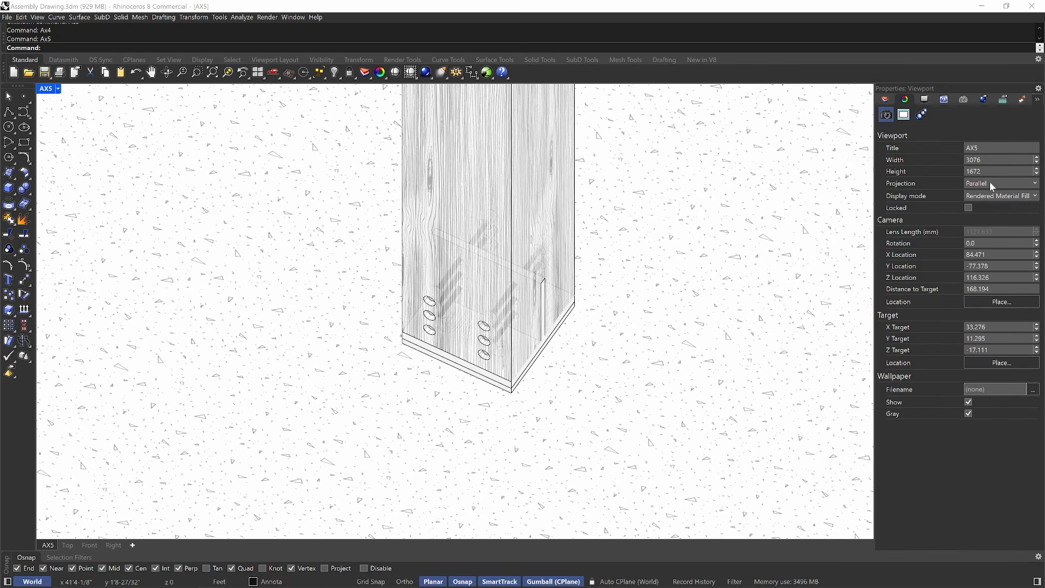
{"action": "left_click", "coordinate": [675, 204]}
{"action": "key", "text": "Escape"}
Open the saved named views with NamedView and browse to the AX view thumbnails.
{"action": "type", "text": "NamedView"}
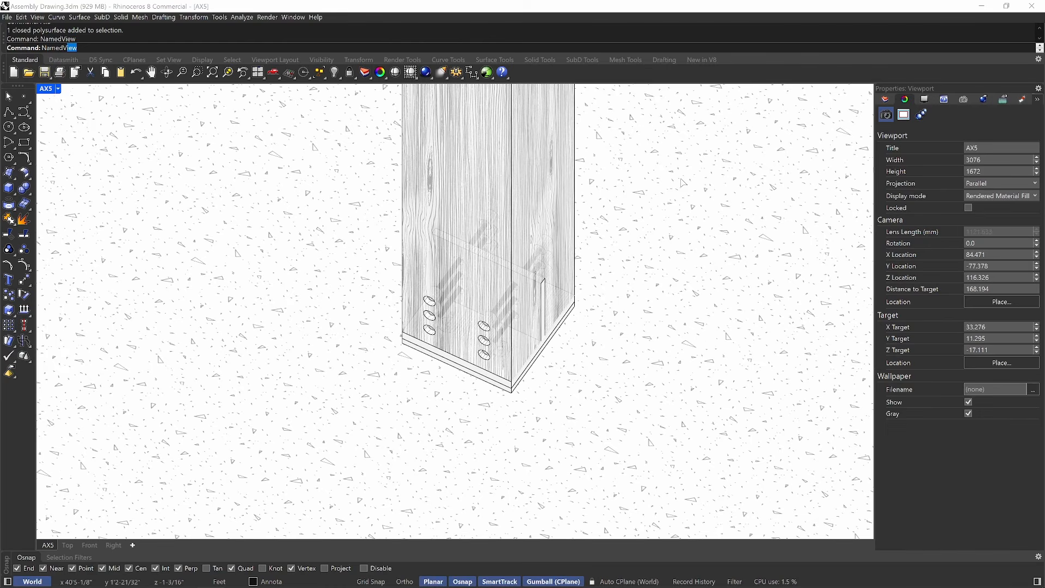
{"action": "key", "text": "Return"}
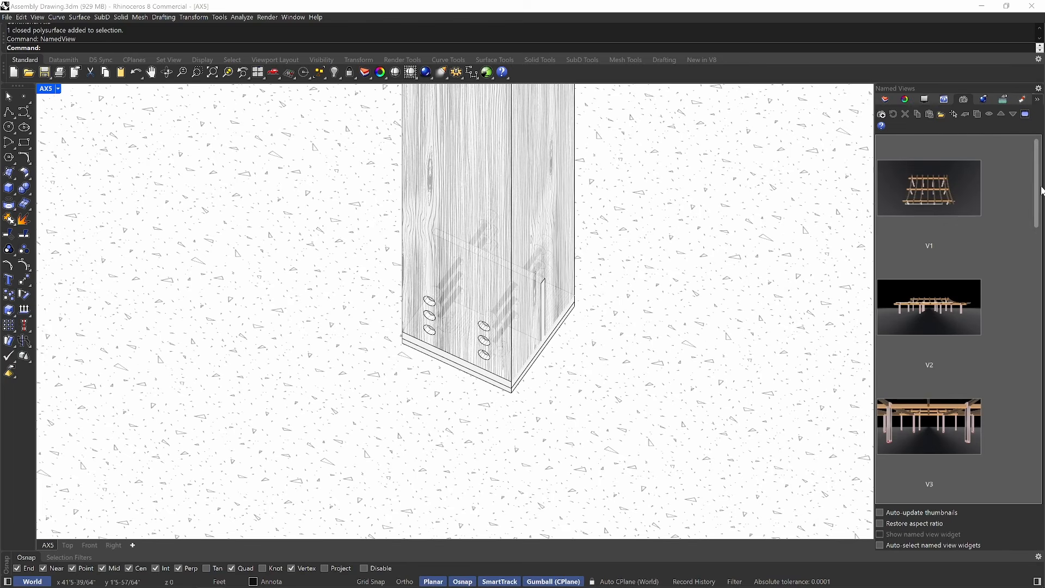
{"action": "left_click_drag", "start_coordinate": [1039, 204], "coordinate": [1028, 333]}
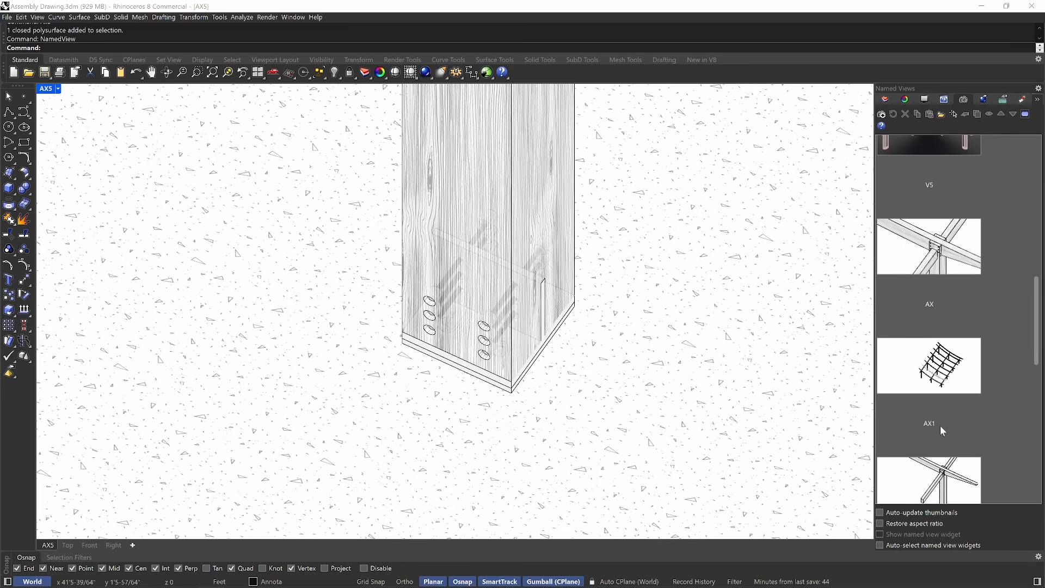
{"action": "scroll", "coordinate": [942, 372], "scroll_direction": "down", "scroll_amount": 5}
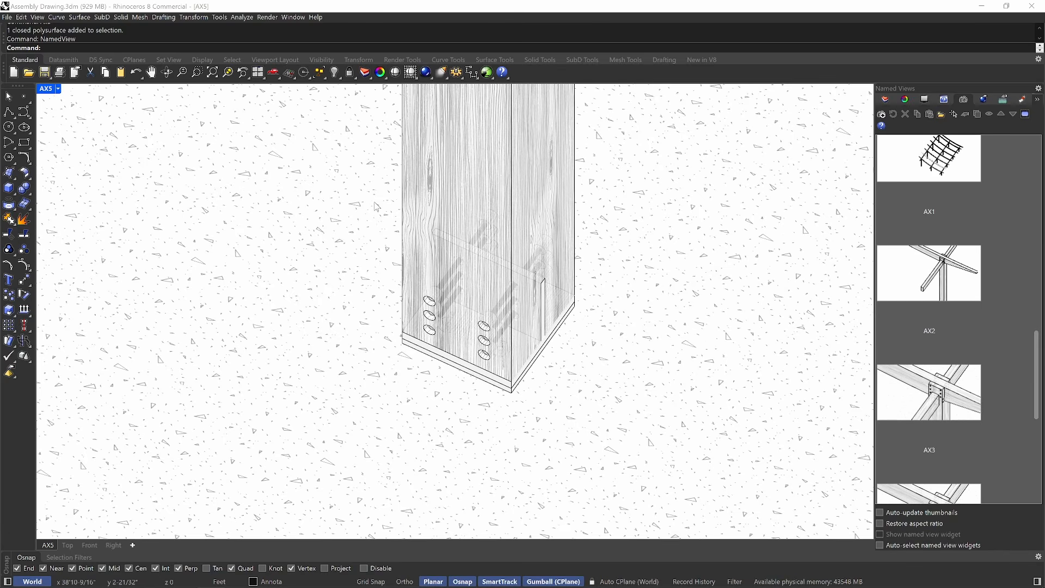
Move away from the saved AX5 camera, and restore the named views AX1, AX3 and AX5 by name.
{"action": "scroll", "coordinate": [644, 318], "scroll_direction": "up", "scroll_amount": 5}
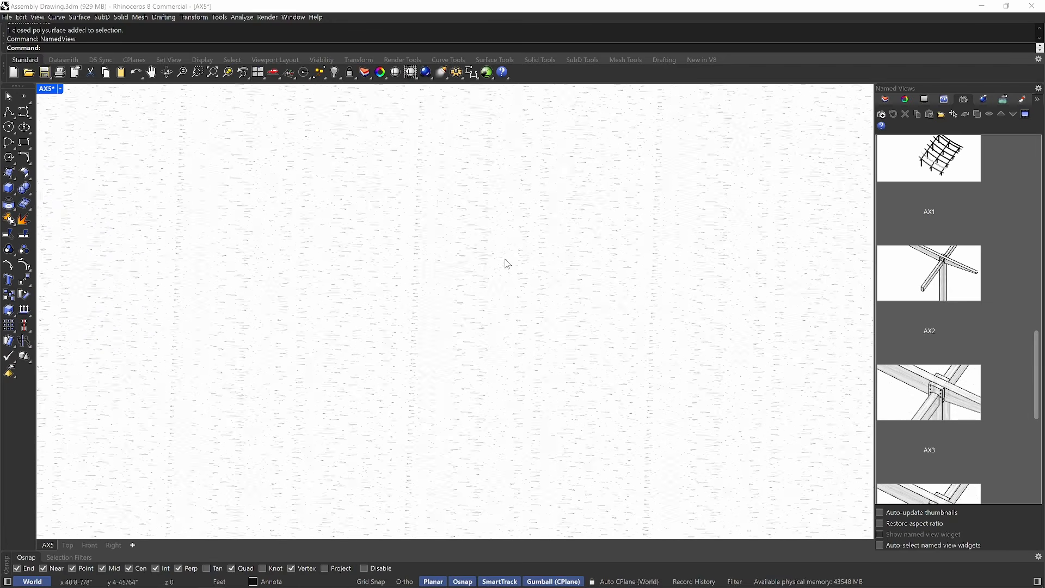
{"action": "type", "text": "Ax1"}
{"action": "key", "text": "Return"}
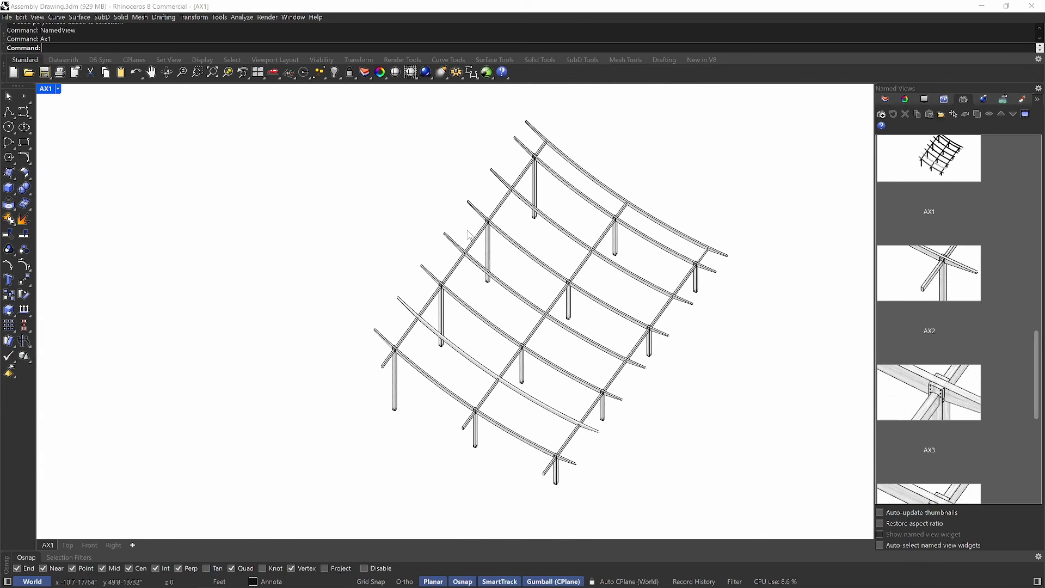
{"action": "type", "text": "Ax3"}
{"action": "key", "text": "Return"}
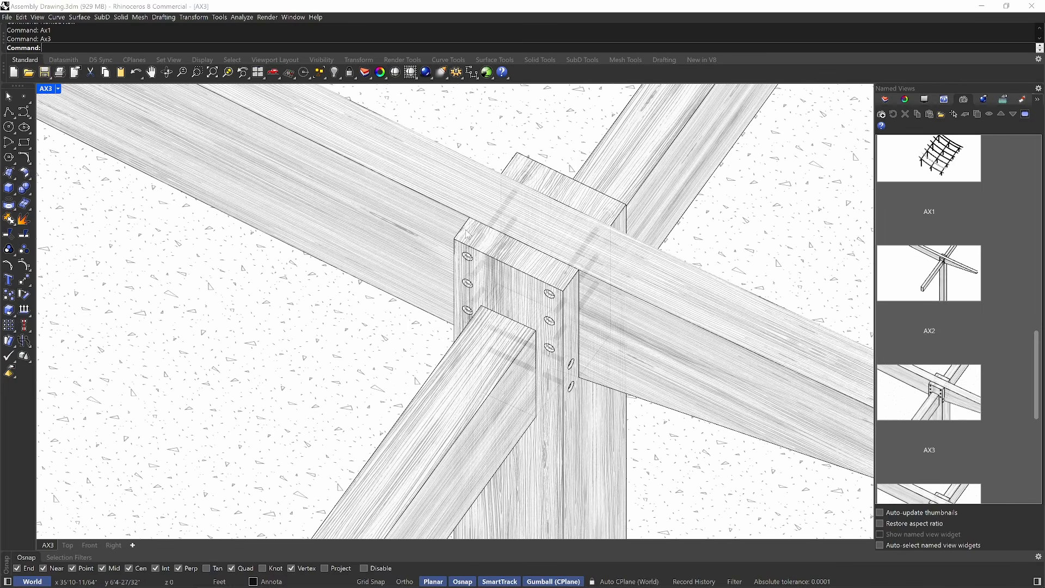
{"action": "type", "text": "Ax5"}
{"action": "key", "text": "Return"}
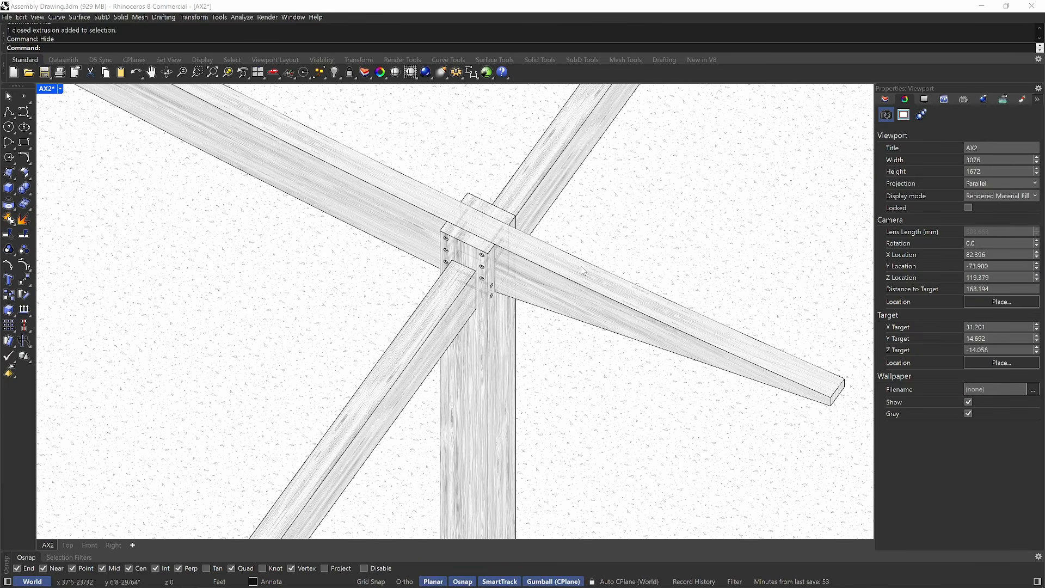
Try moving the uppermost bolt assembly out of the timber joint in view AX2, and undo the move.
{"action": "scroll", "coordinate": [468, 214], "scroll_direction": "up", "scroll_amount": 6}
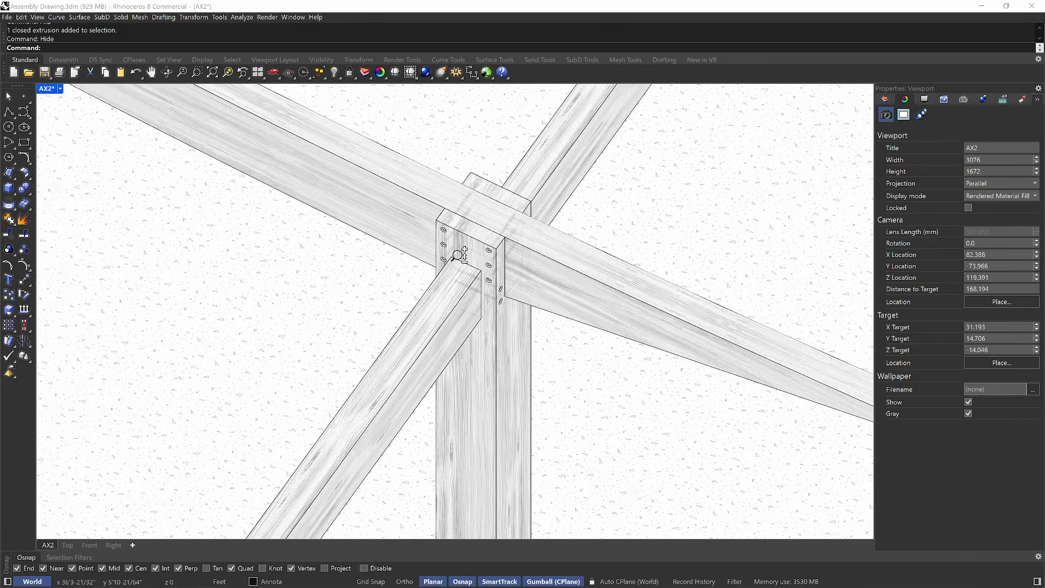
{"action": "scroll", "coordinate": [468, 214], "scroll_direction": "down", "scroll_amount": 4}
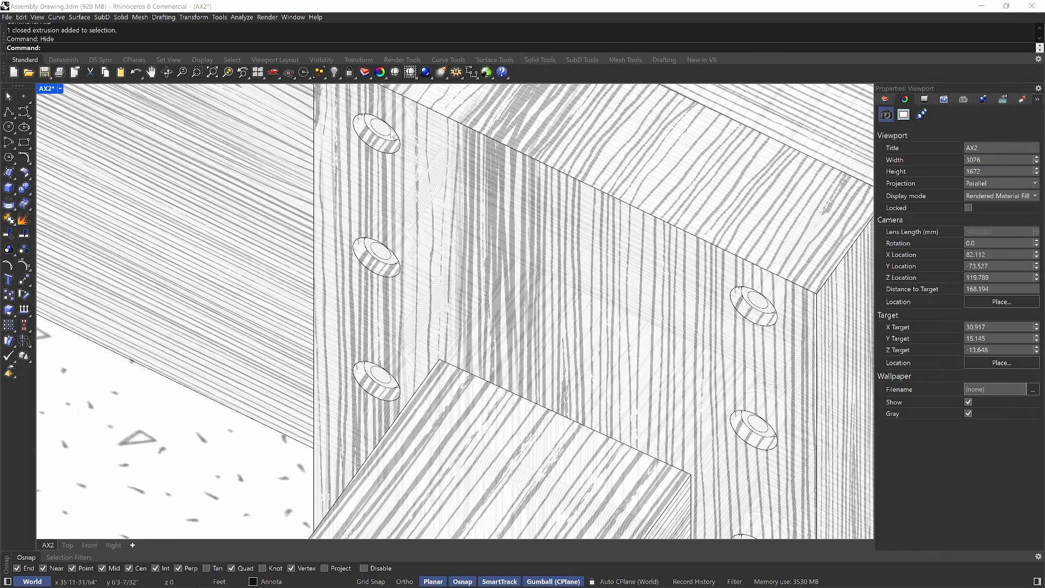
{"action": "left_click", "coordinate": [387, 133]}
{"action": "scroll", "coordinate": [433, 187], "scroll_direction": "down", "scroll_amount": 4}
{"action": "right_click_drag", "start_coordinate": [449, 189], "coordinate": [427, 394]}
{"action": "scroll", "coordinate": [428, 394], "scroll_direction": "down", "scroll_amount": 7}
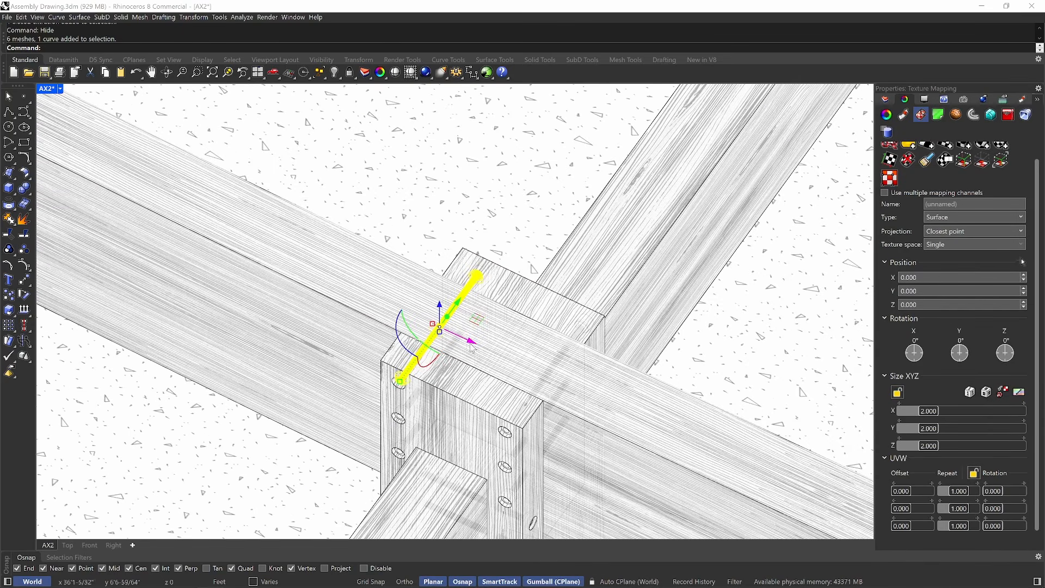
{"action": "left_click_drag", "start_coordinate": [458, 305], "coordinate": [329, 478]}
{"action": "left_click", "coordinate": [262, 462]}
{"action": "right_click_drag", "start_coordinate": [343, 455], "coordinate": [338, 397]}
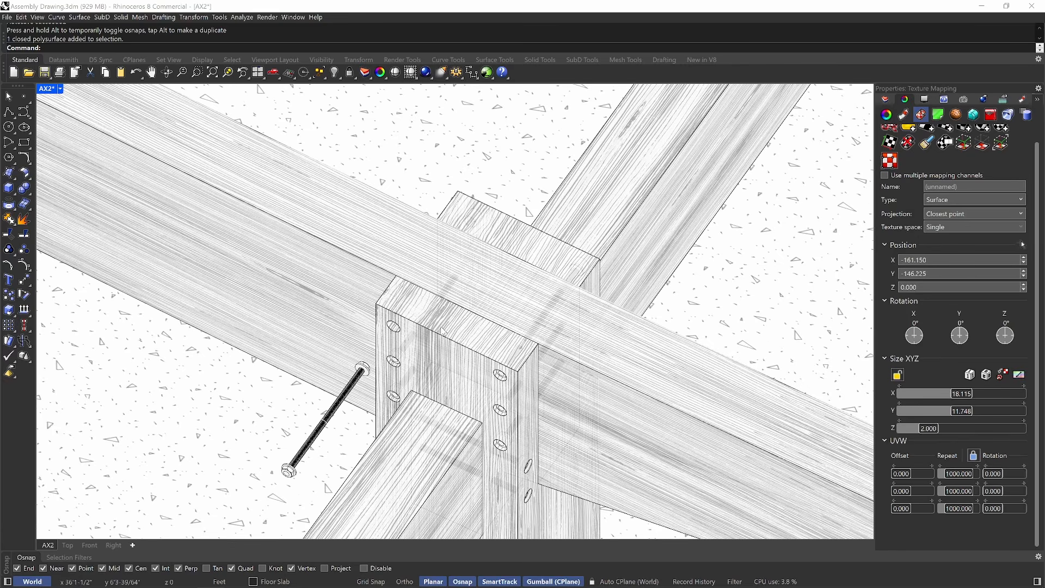
{"action": "key", "text": "ctrl+z"}
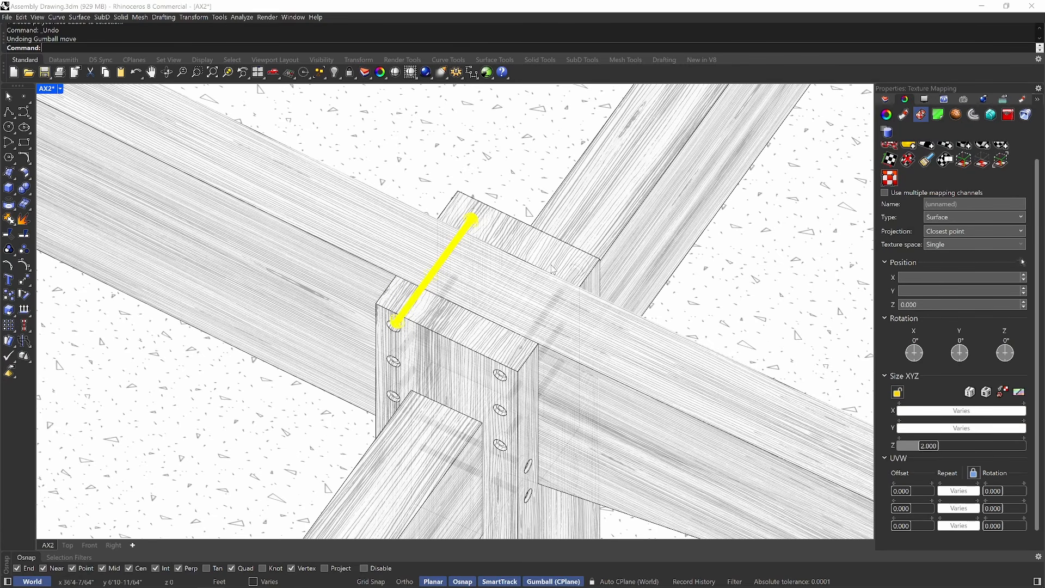
{"action": "left_click", "coordinate": [484, 145]}
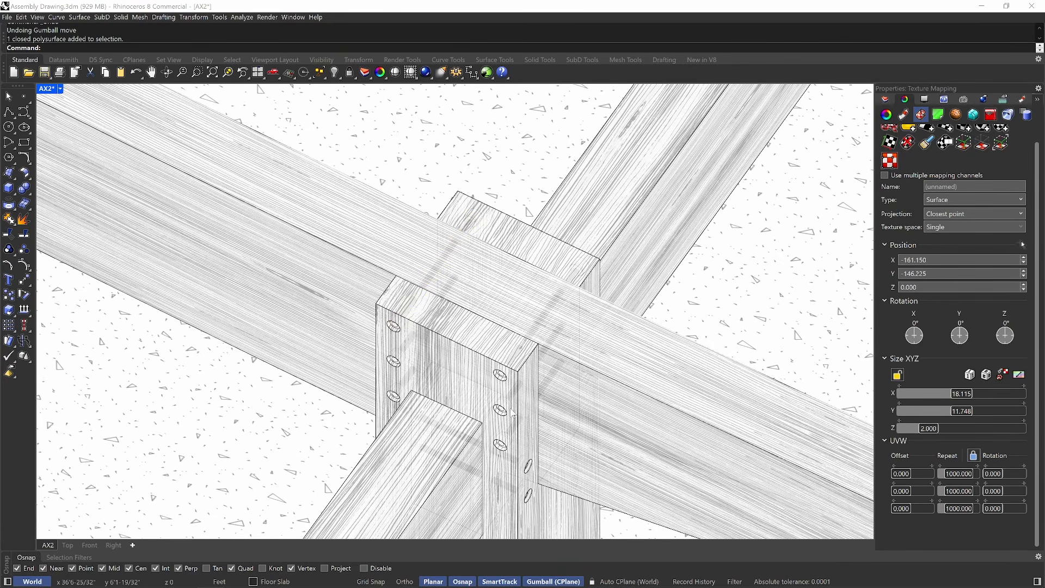
Examine the bolted base plate at the foot of the post and the beam joint at its head.
{"action": "scroll", "coordinate": [502, 388], "scroll_direction": "down", "scroll_amount": 9}
{"action": "right_click_drag", "start_coordinate": [498, 403], "coordinate": [504, 87]}
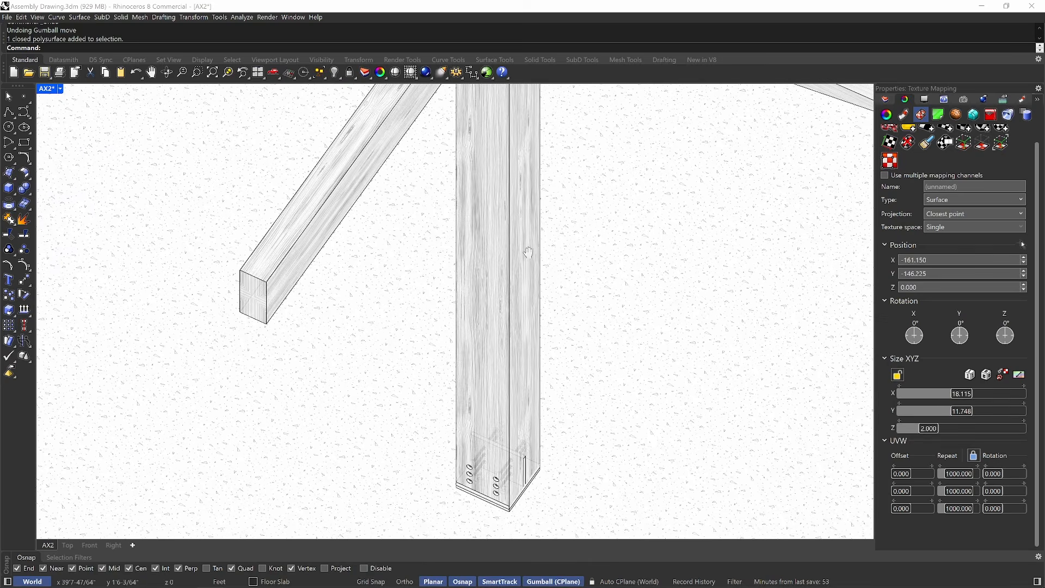
{"action": "right_click_drag", "start_coordinate": [521, 492], "coordinate": [500, 362]}
{"action": "scroll", "coordinate": [500, 363], "scroll_direction": "up", "scroll_amount": 2}
{"action": "scroll", "coordinate": [499, 373], "scroll_direction": "up", "scroll_amount": 9}
{"action": "right_click_drag", "start_coordinate": [423, 133], "coordinate": [443, 184]}
{"action": "scroll", "coordinate": [467, 280], "scroll_direction": "down", "scroll_amount": 7}
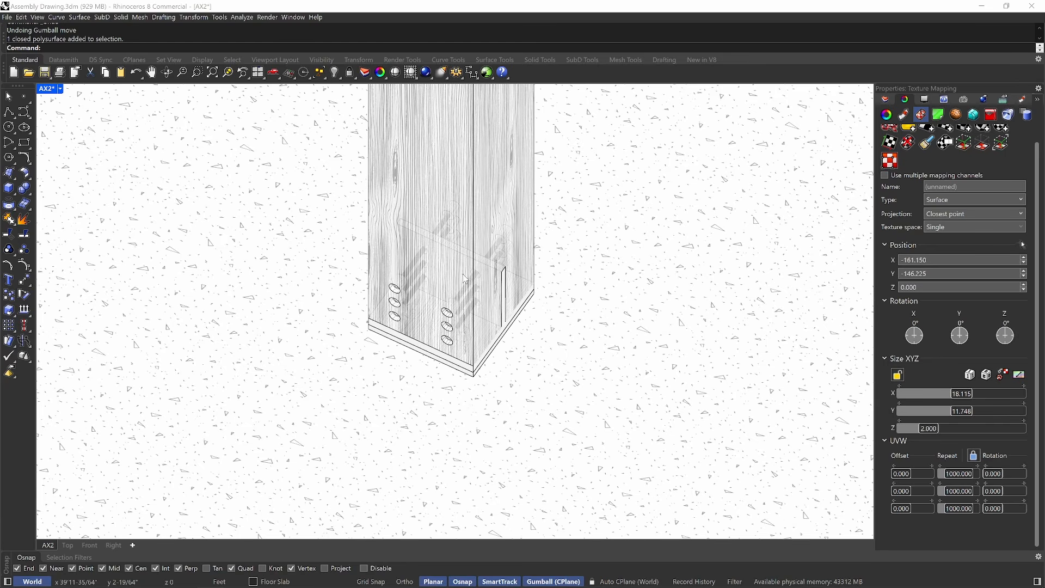
{"action": "scroll", "coordinate": [500, 163], "scroll_direction": "down", "scroll_amount": 5}
{"action": "scroll", "coordinate": [467, 303], "scroll_direction": "up", "scroll_amount": 10}
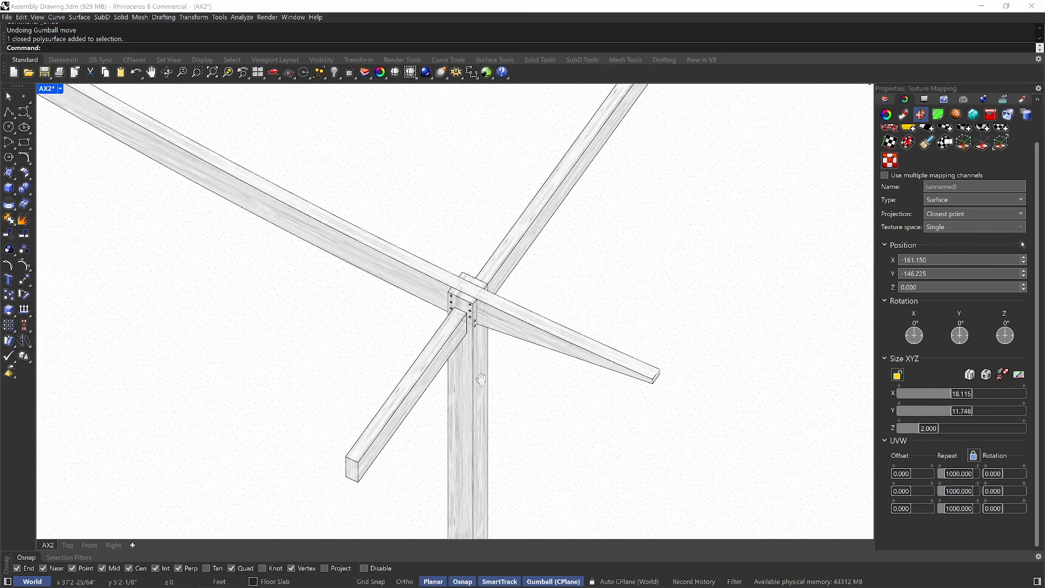
{"action": "scroll", "coordinate": [466, 303], "scroll_direction": "up", "scroll_amount": 2}
{"action": "right_click_drag", "start_coordinate": [467, 303], "coordinate": [461, 491]}
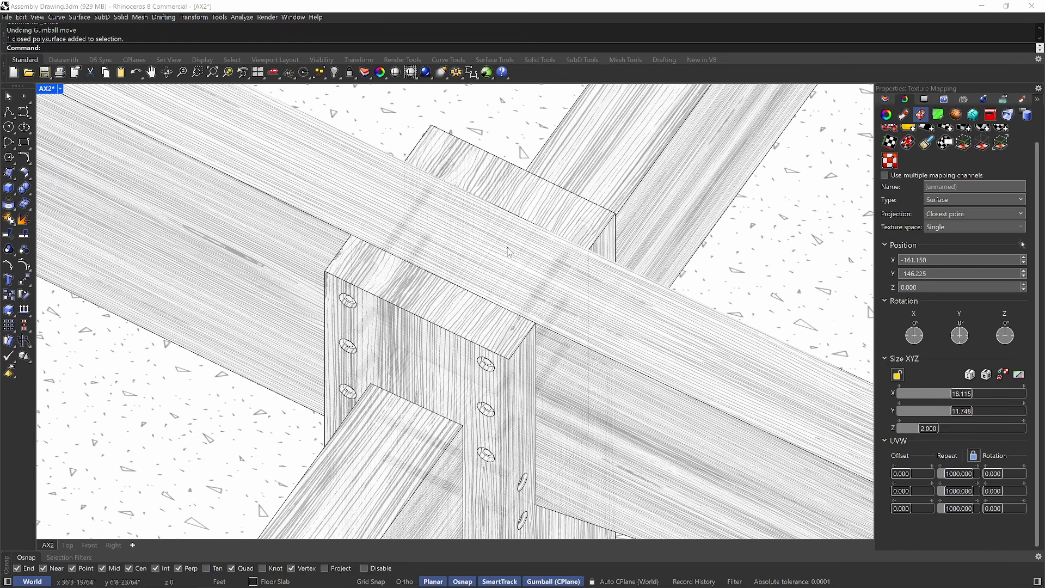
Show the layer list and examine the exploded timber joint with its bolts and purlins in view AX6.
{"action": "left_click", "coordinate": [886, 99]}
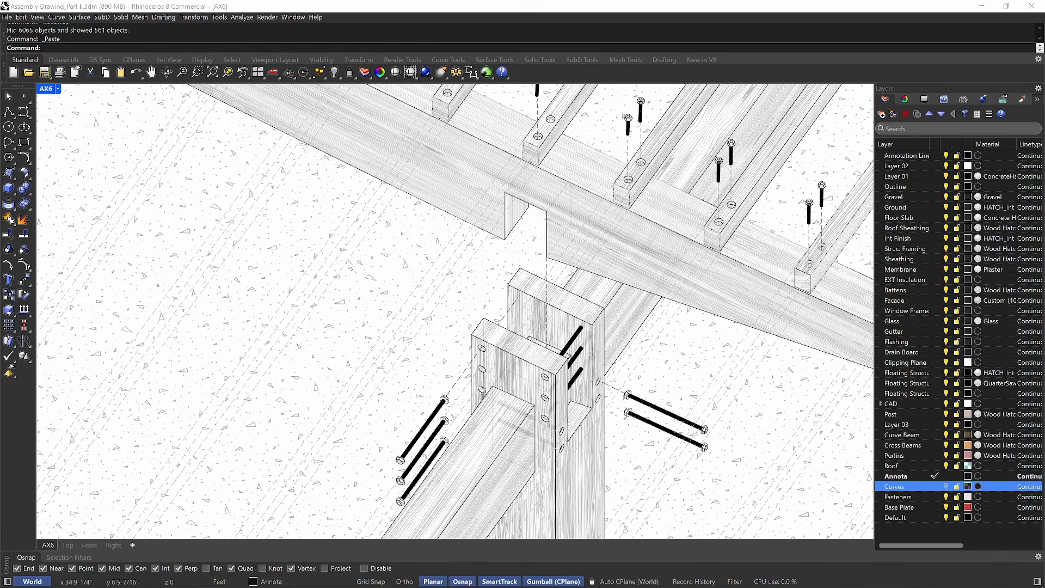
{"action": "scroll", "coordinate": [500, 250], "scroll_direction": "up", "scroll_amount": 4}
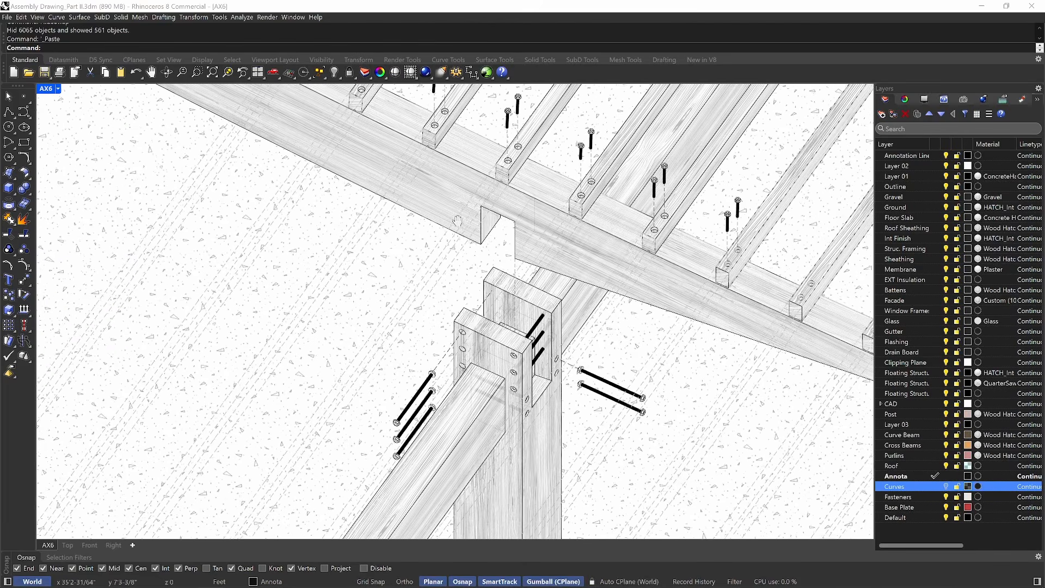
Examine the exploded post-and-beam joint, the purlin screws and the surrounding frame in view AX6.
{"action": "scroll", "coordinate": [500, 201], "scroll_direction": "up", "scroll_amount": 3}
{"action": "right_click_drag", "start_coordinate": [535, 181], "coordinate": [453, 298], "text": "shift"}
{"action": "scroll", "coordinate": [621, 338], "scroll_direction": "down", "scroll_amount": 4}
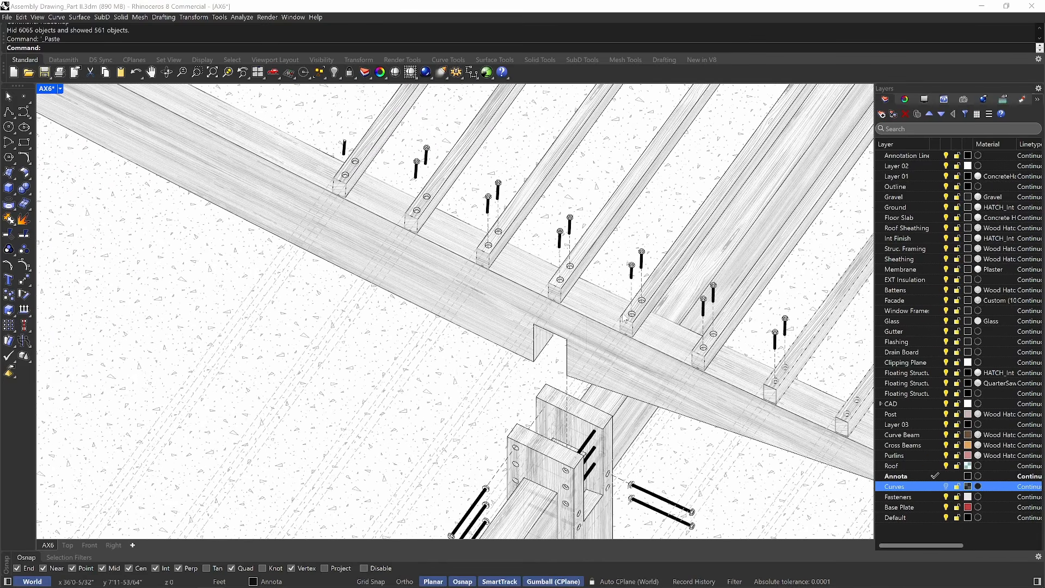
{"action": "scroll", "coordinate": [632, 283], "scroll_direction": "down", "scroll_amount": 6}
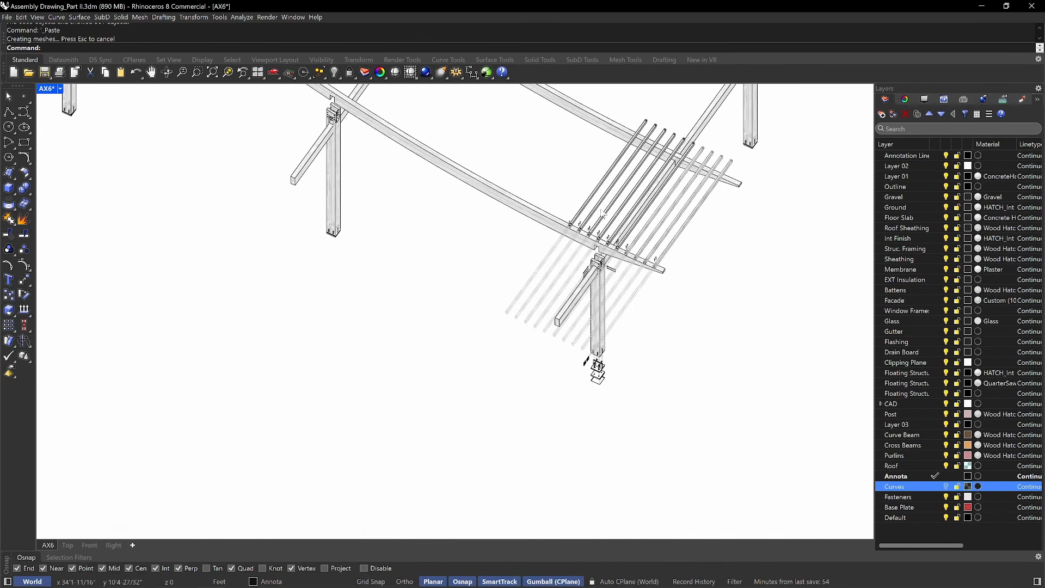
{"action": "scroll", "coordinate": [603, 213], "scroll_direction": "up", "scroll_amount": 8}
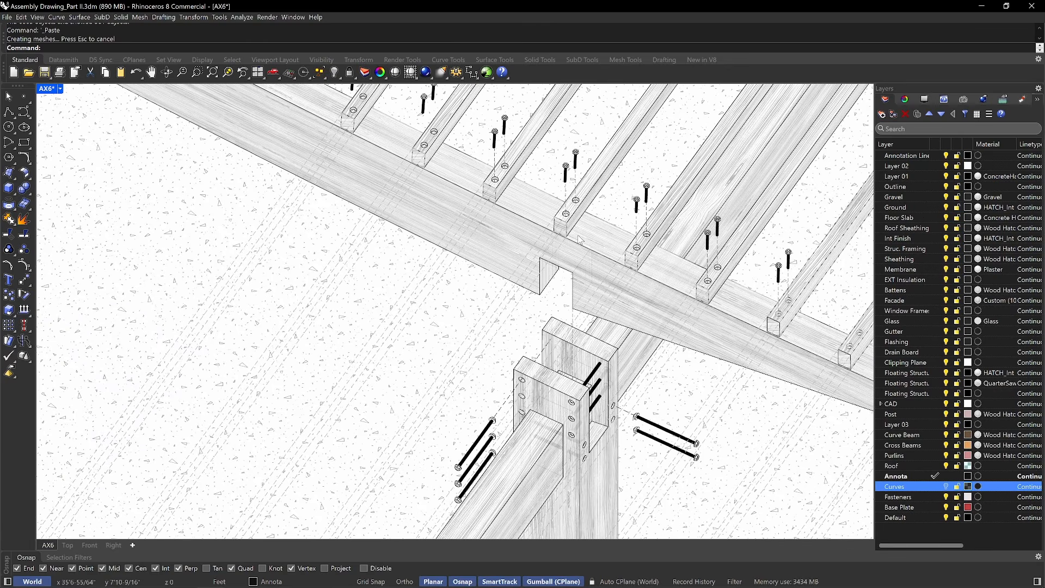
{"action": "scroll", "coordinate": [580, 239], "scroll_direction": "up", "scroll_amount": 5}
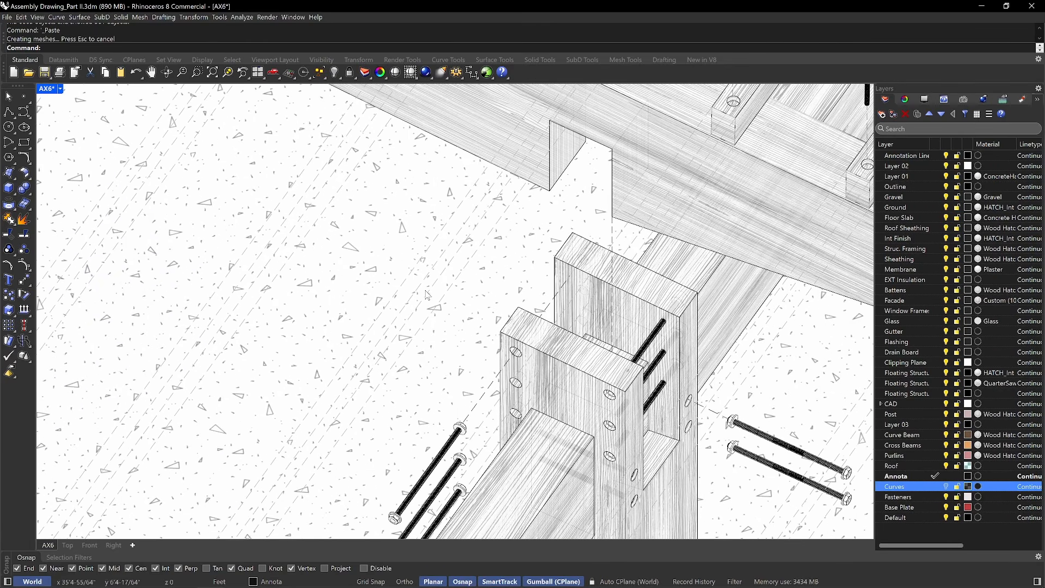
{"action": "scroll", "coordinate": [486, 252], "scroll_direction": "down", "scroll_amount": 1}
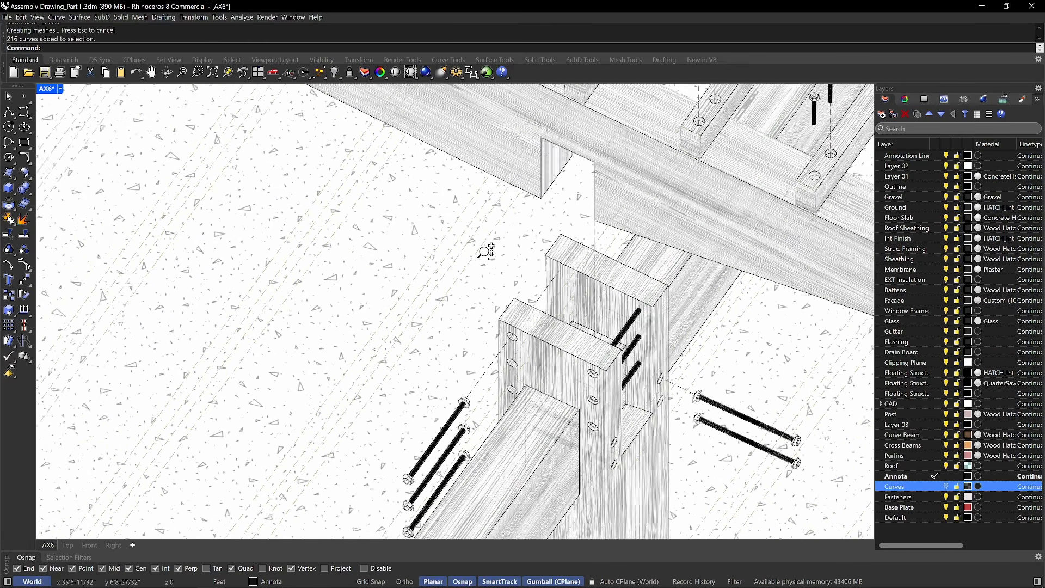
{"action": "scroll", "coordinate": [486, 252], "scroll_direction": "down", "scroll_amount": 3}
{"action": "scroll", "coordinate": [483, 262], "scroll_direction": "up", "scroll_amount": 7}
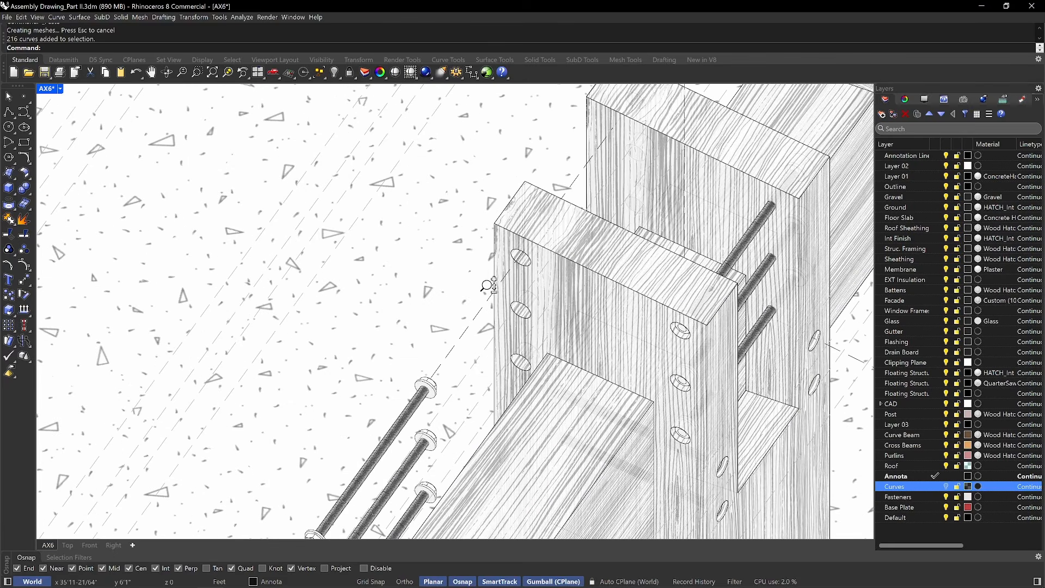
Pick out the dashed guide line running from the uppermost cross-beam bolt into the post, and clear the selection.
{"action": "left_click", "coordinate": [475, 326]}
{"action": "left_click", "coordinate": [473, 320]}
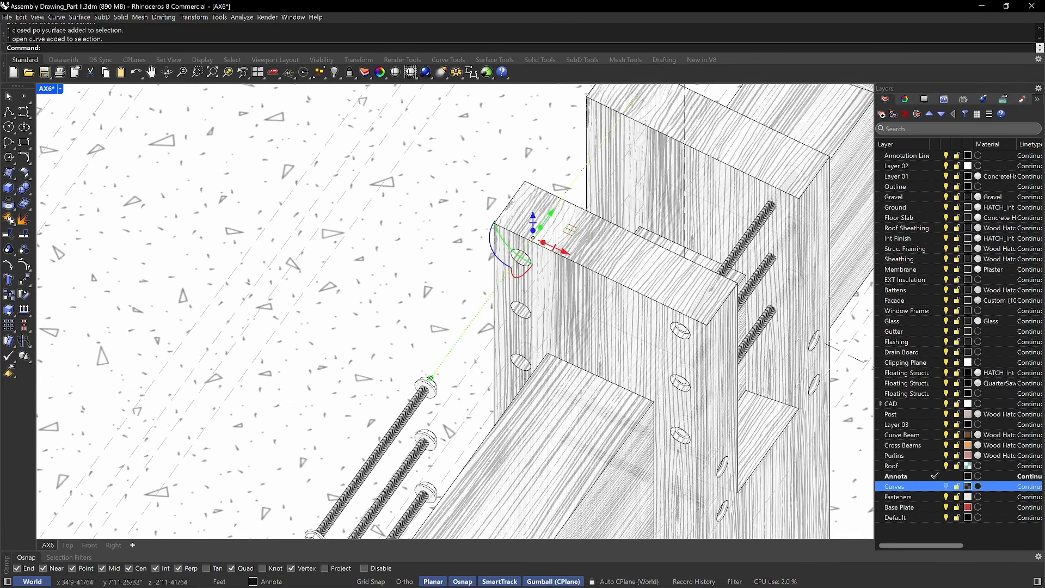
{"action": "key", "text": "Escape"}
{"action": "scroll", "coordinate": [467, 303], "scroll_direction": "down", "scroll_amount": 5}
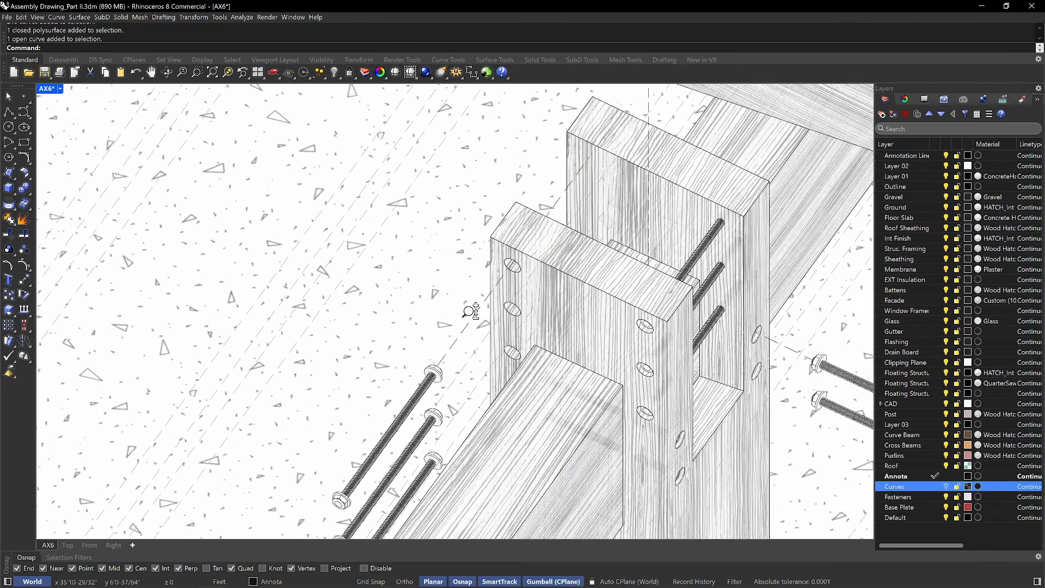
{"action": "right_click_drag", "start_coordinate": [504, 287], "coordinate": [481, 336]}
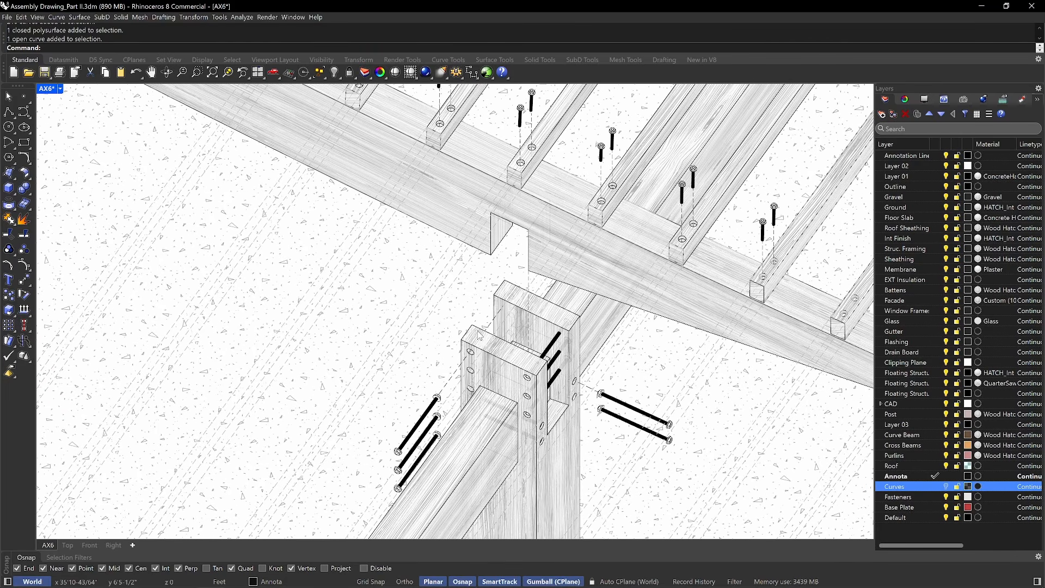
Highlight all curves in the model with SelCrv, and clear the selection.
{"action": "type", "text": "SelCrv"}
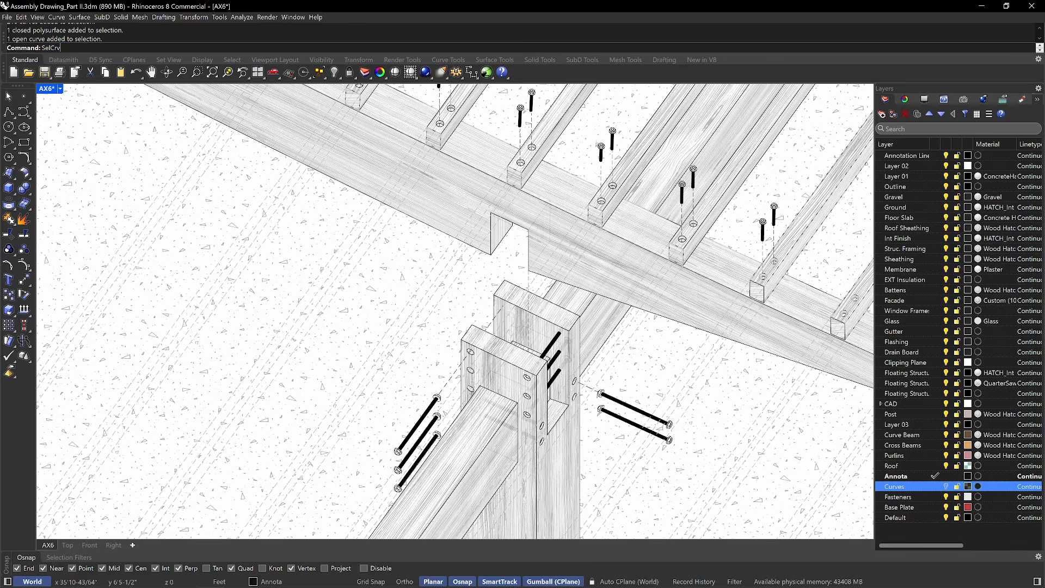
{"action": "key", "text": "Return"}
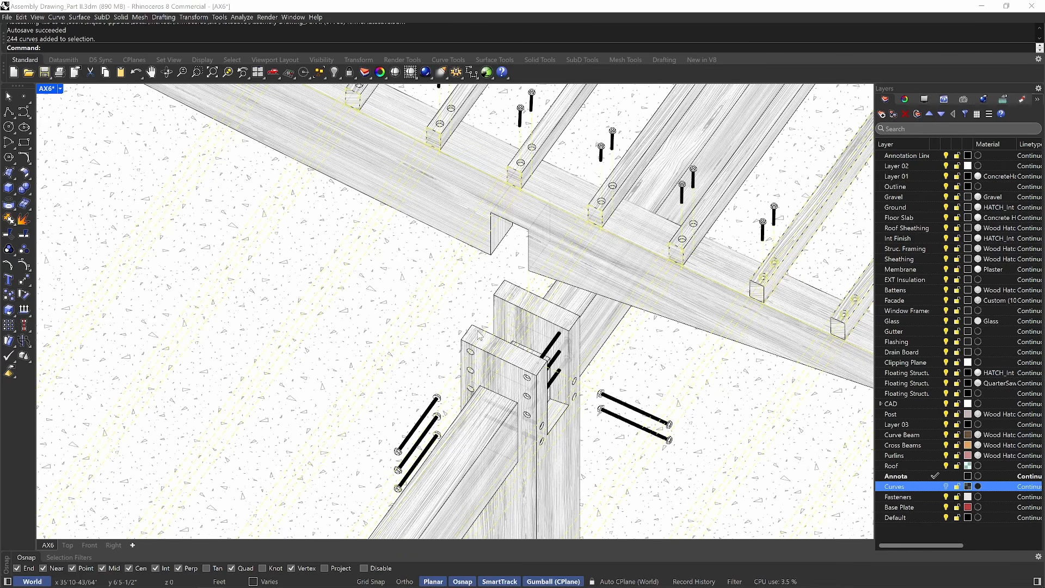
{"action": "key", "text": "Escape"}
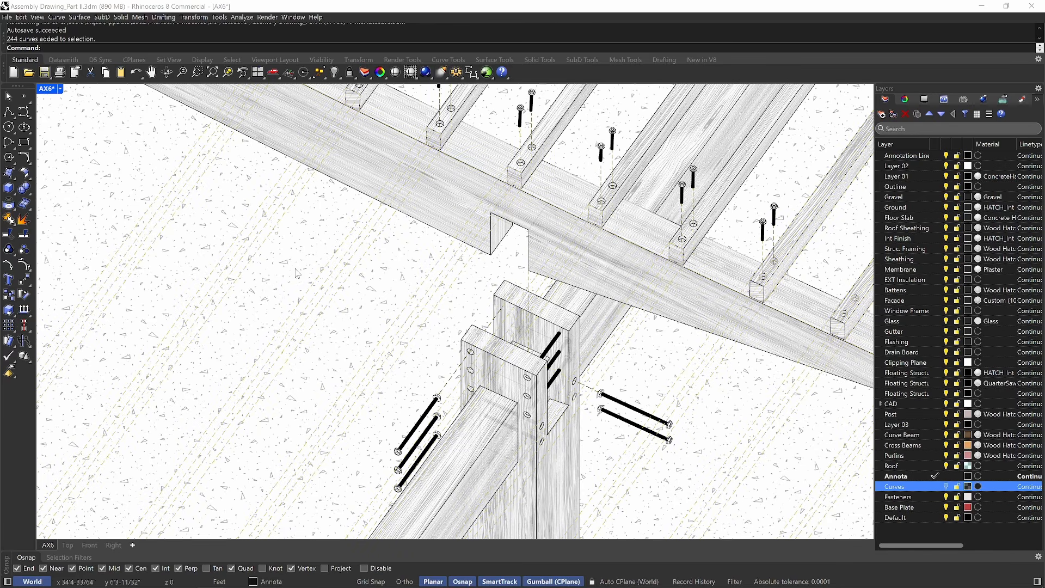
Examine up close how the dashed guide lines run from the bolts to the holes and between the post's two upright cheeks.
{"action": "scroll", "coordinate": [466, 370], "scroll_direction": "up", "scroll_amount": 5}
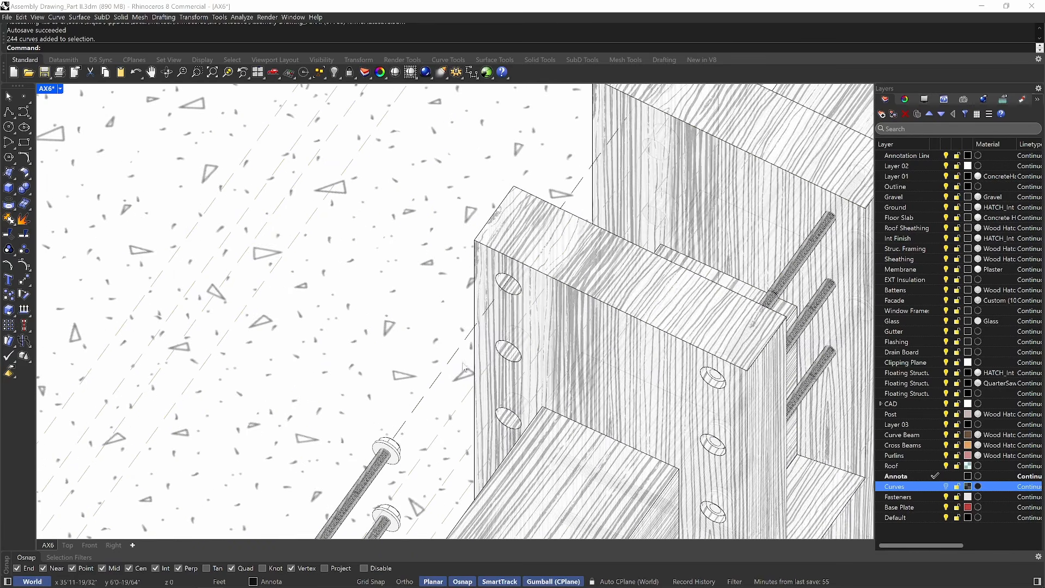
{"action": "right_click_drag", "start_coordinate": [464, 363], "coordinate": [484, 237]}
{"action": "scroll", "coordinate": [478, 276], "scroll_direction": "down", "scroll_amount": 3}
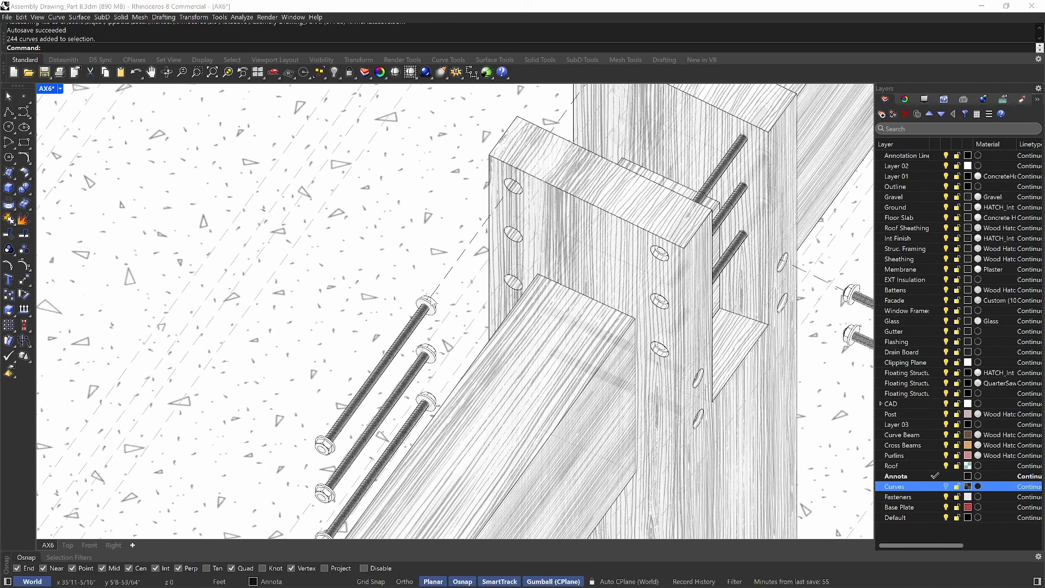
{"action": "right_click_drag", "start_coordinate": [548, 150], "coordinate": [493, 284]}
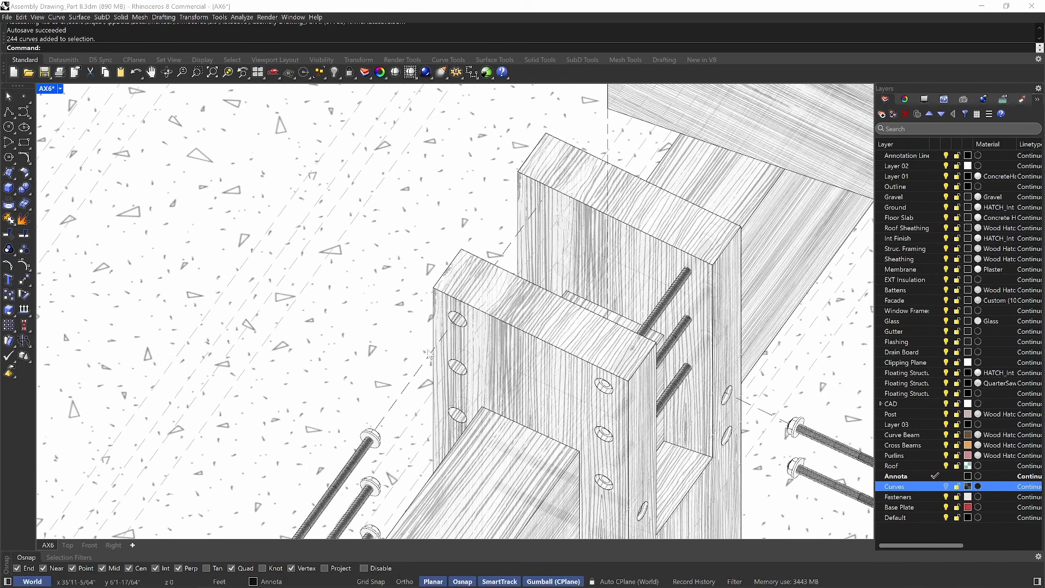
{"action": "scroll", "coordinate": [493, 284], "scroll_direction": "down", "scroll_amount": 3}
{"action": "scroll", "coordinate": [505, 259], "scroll_direction": "up", "scroll_amount": 6}
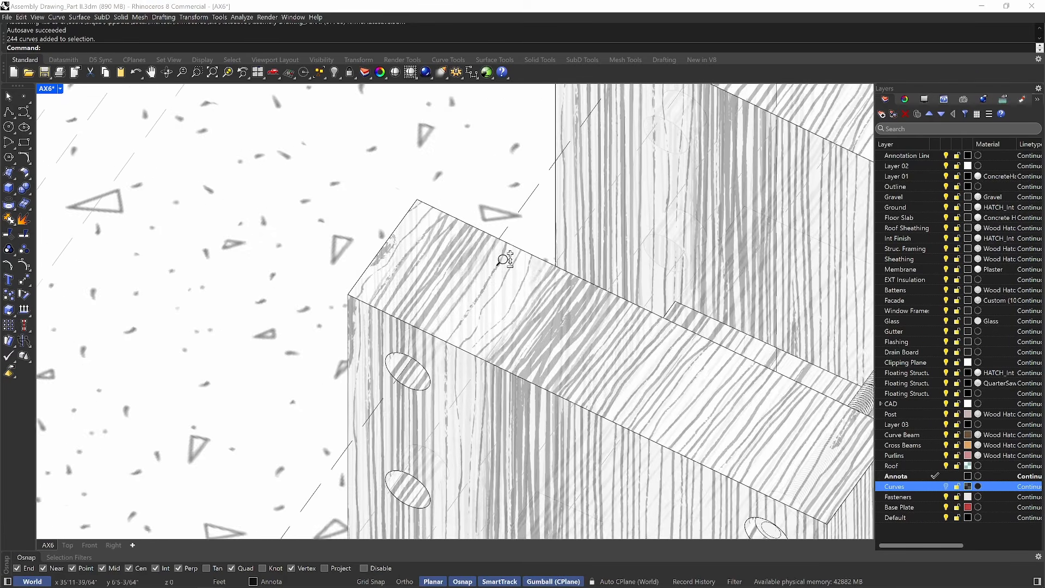
{"action": "scroll", "coordinate": [500, 262], "scroll_direction": "up", "scroll_amount": 1}
{"action": "right_click_drag", "start_coordinate": [690, 87], "coordinate": [560, 263]}
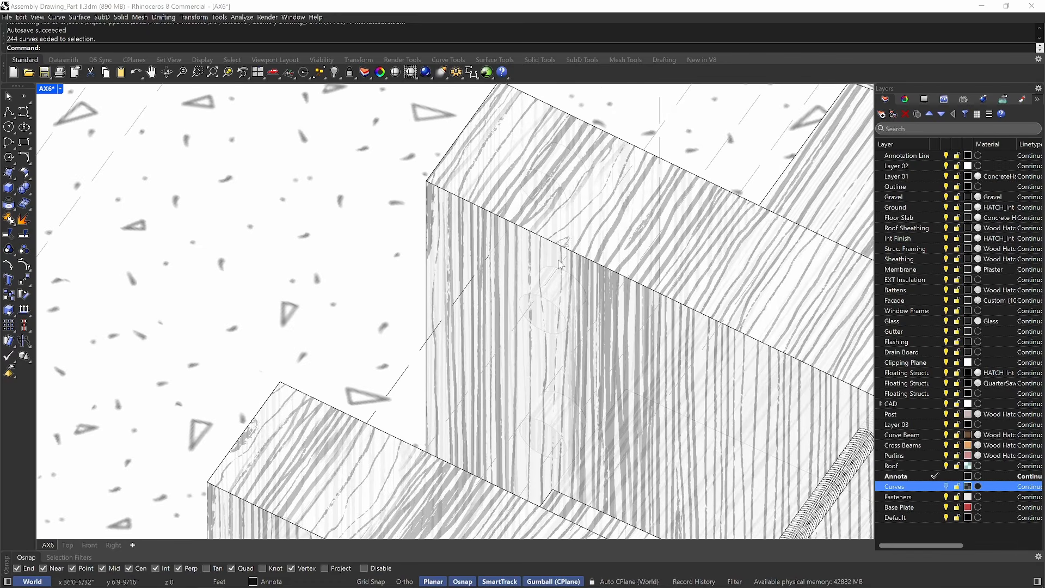
{"action": "right_click_drag", "start_coordinate": [563, 343], "coordinate": [557, 262]}
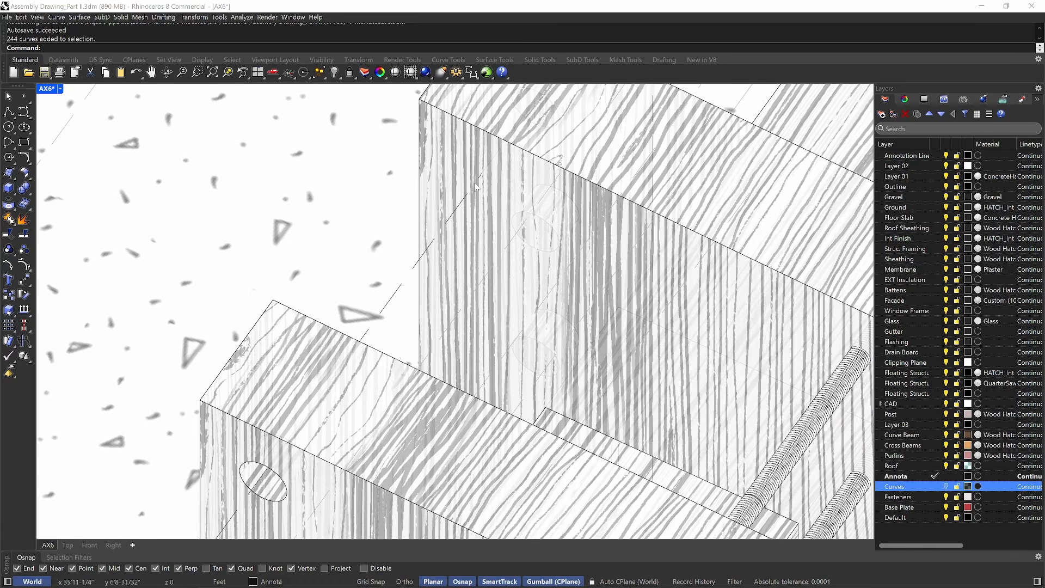
{"action": "scroll", "coordinate": [496, 210], "scroll_direction": "down", "scroll_amount": 13}
{"action": "right_click_drag", "start_coordinate": [497, 233], "coordinate": [482, 252]}
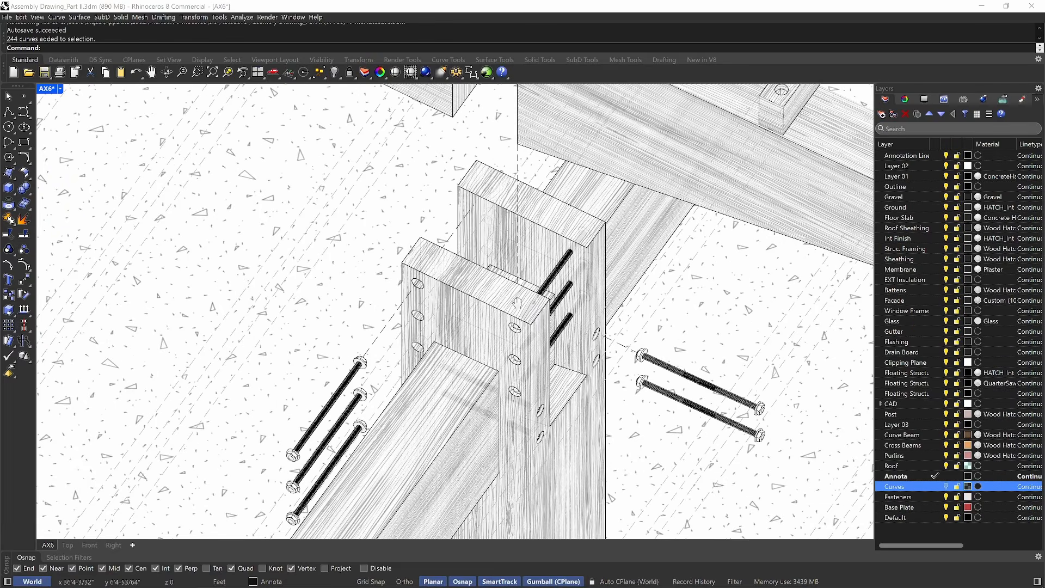
Pick out one by one the guide lines of the uppermost cross-beam bolt and the purlin screws, and clear the selection.
{"action": "left_click", "coordinate": [387, 331]}
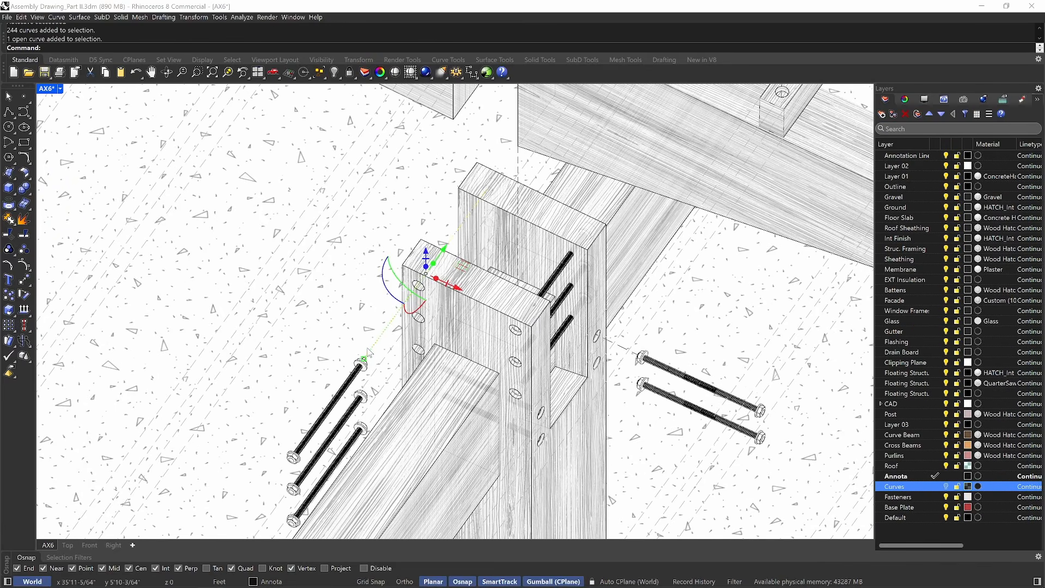
{"action": "scroll", "coordinate": [544, 202], "scroll_direction": "down", "scroll_amount": 3}
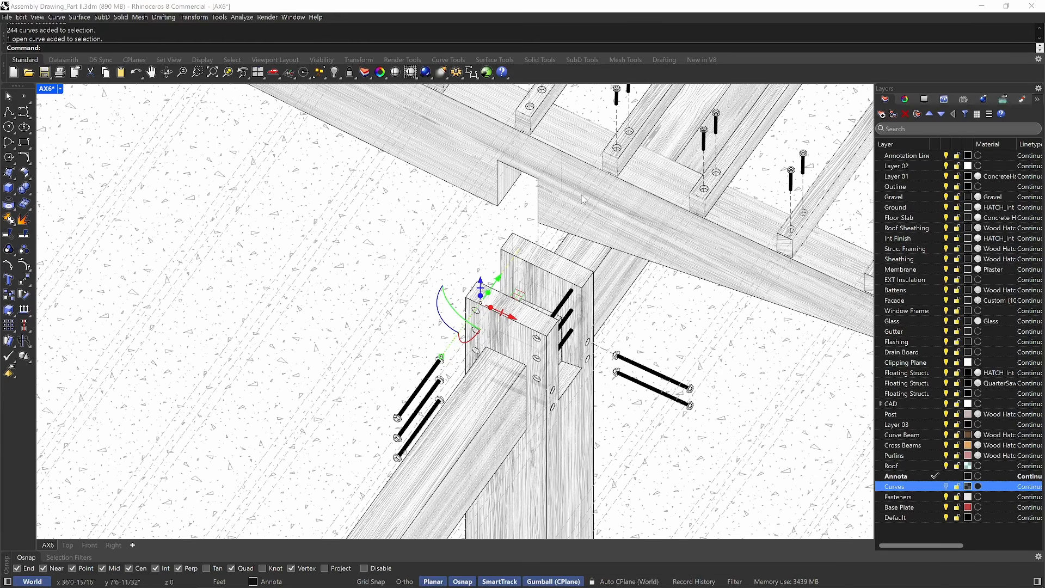
{"action": "scroll", "coordinate": [592, 160], "scroll_direction": "down", "scroll_amount": 1}
{"action": "right_click_drag", "start_coordinate": [592, 160], "coordinate": [600, 230]}
{"action": "left_click", "coordinate": [543, 155]}
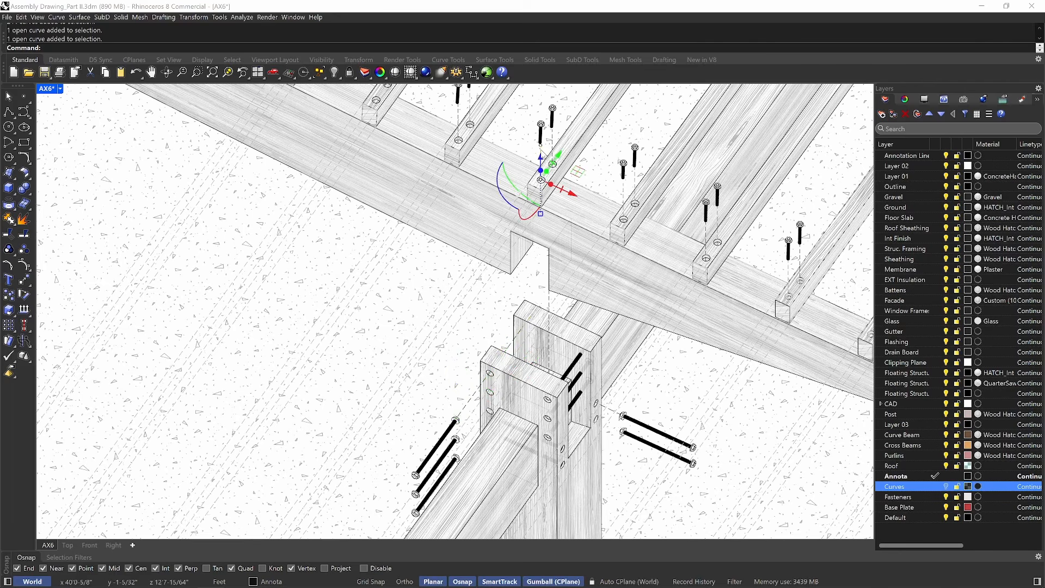
{"action": "left_click", "coordinate": [624, 192]}
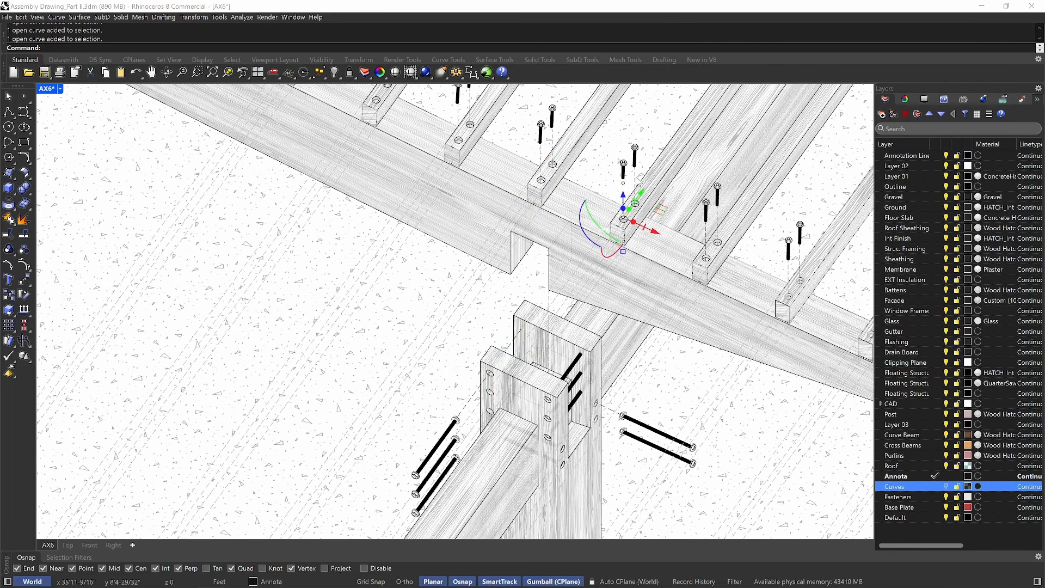
{"action": "left_click", "coordinate": [636, 178]}
{"action": "right_click_drag", "start_coordinate": [684, 357], "coordinate": [680, 303]}
{"action": "key", "text": "Escape"}
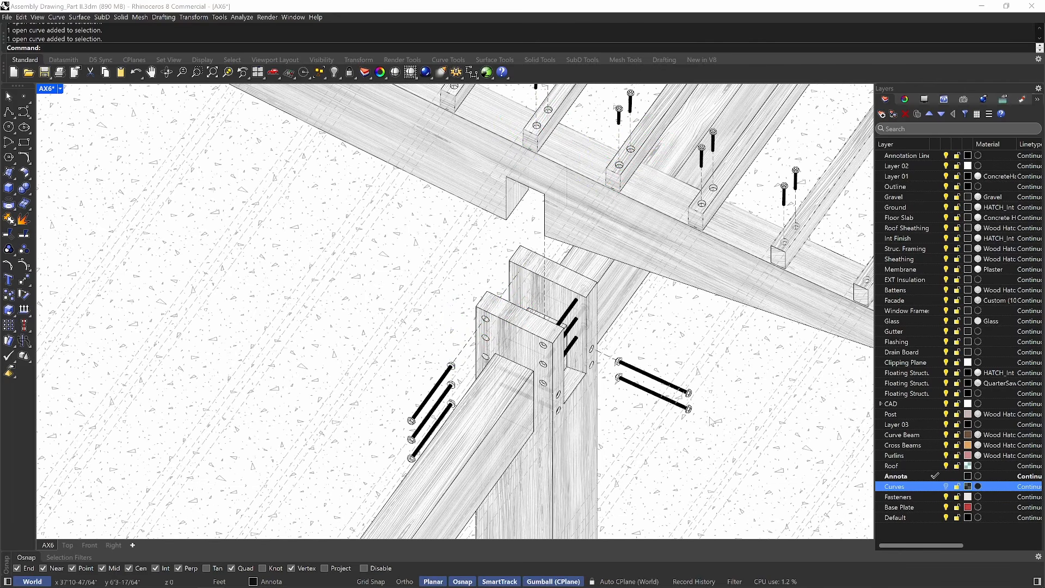
Inspect the object properties and linetype options of the guide line between the post's side hole and the upper side bolt.
{"action": "scroll", "coordinate": [465, 410], "scroll_direction": "up", "scroll_amount": 10}
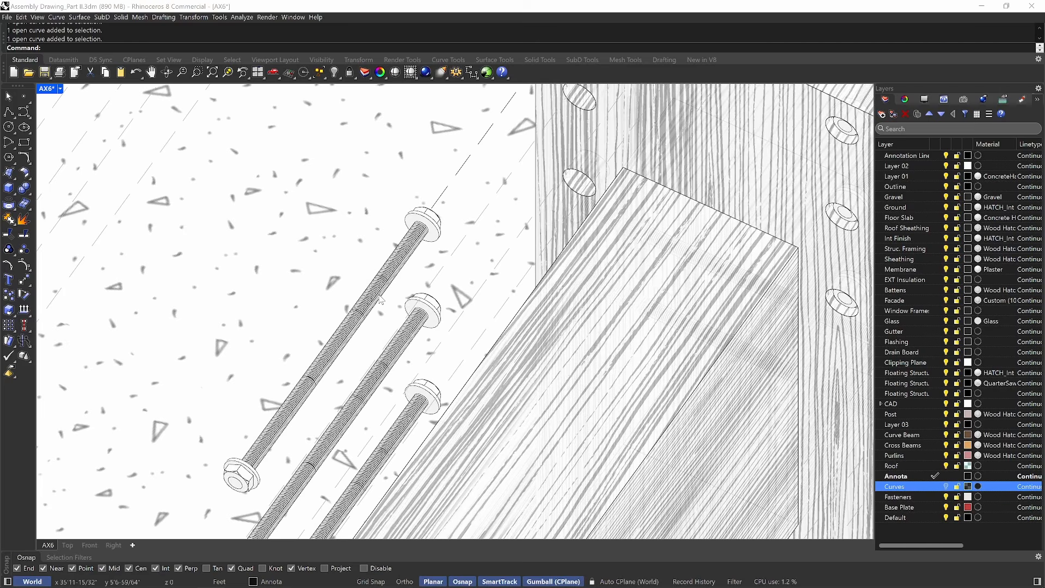
{"action": "scroll", "coordinate": [478, 275], "scroll_direction": "down", "scroll_amount": 8}
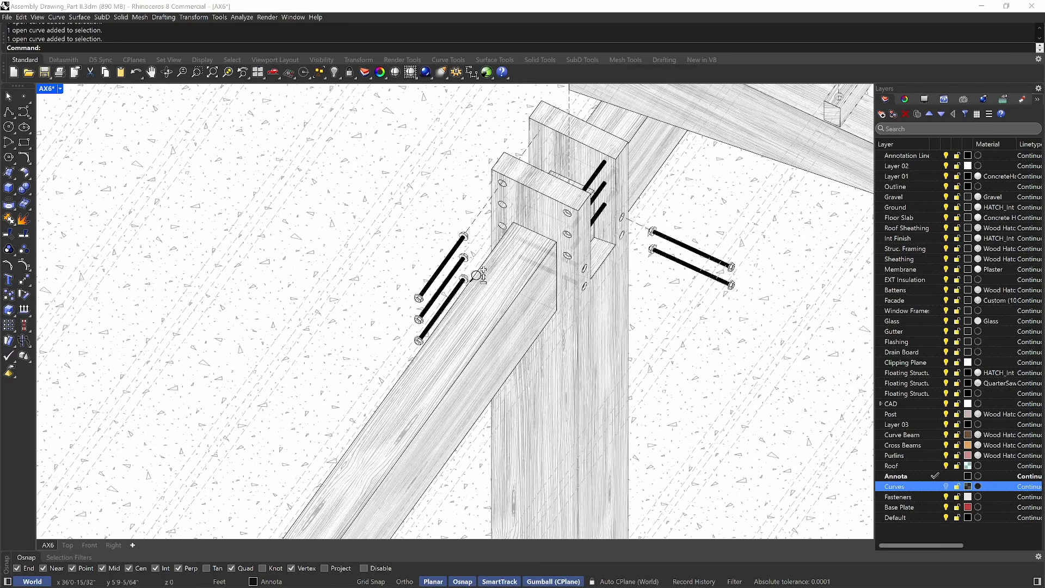
{"action": "right_click_drag", "start_coordinate": [678, 242], "coordinate": [671, 284]}
{"action": "scroll", "coordinate": [647, 234], "scroll_direction": "up", "scroll_amount": 4}
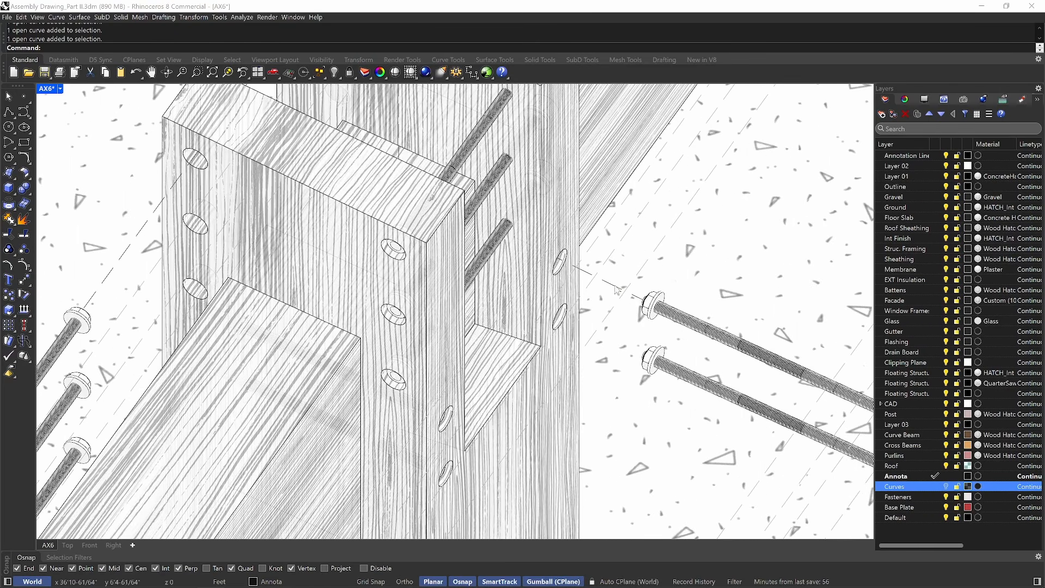
{"action": "left_click", "coordinate": [617, 290]}
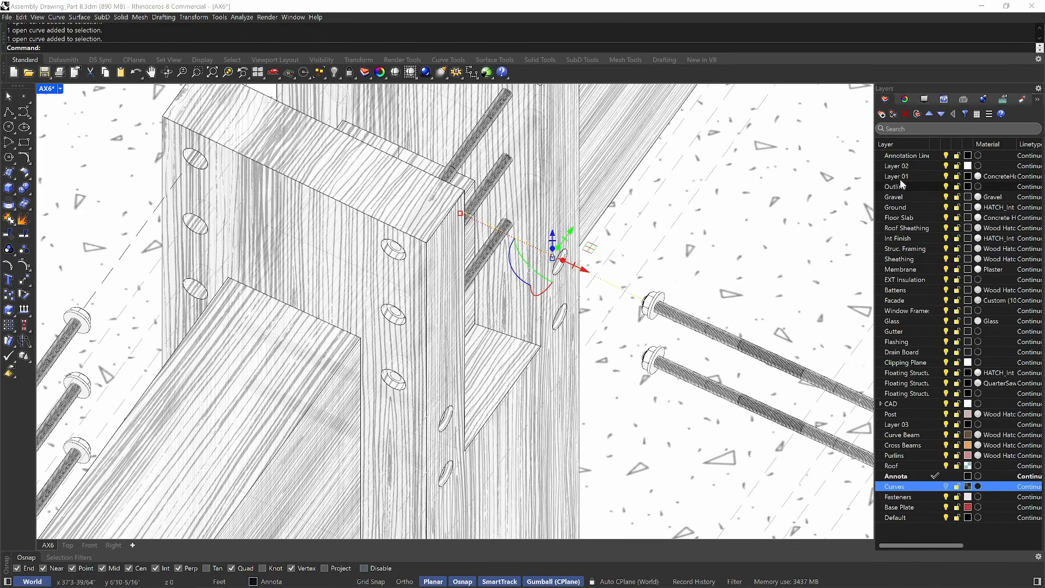
{"action": "left_click", "coordinate": [905, 101]}
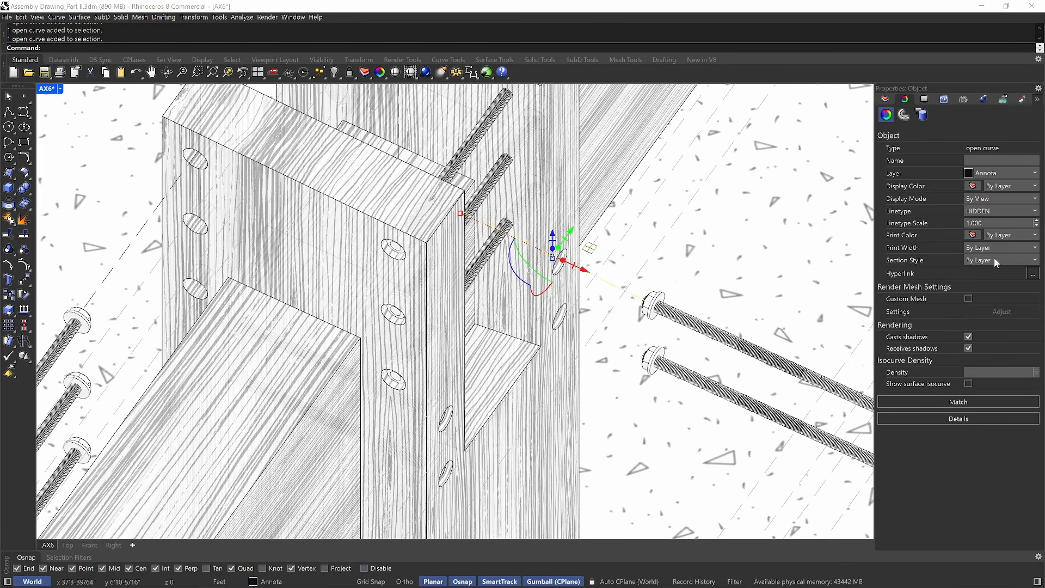
{"action": "left_click", "coordinate": [1015, 208]}
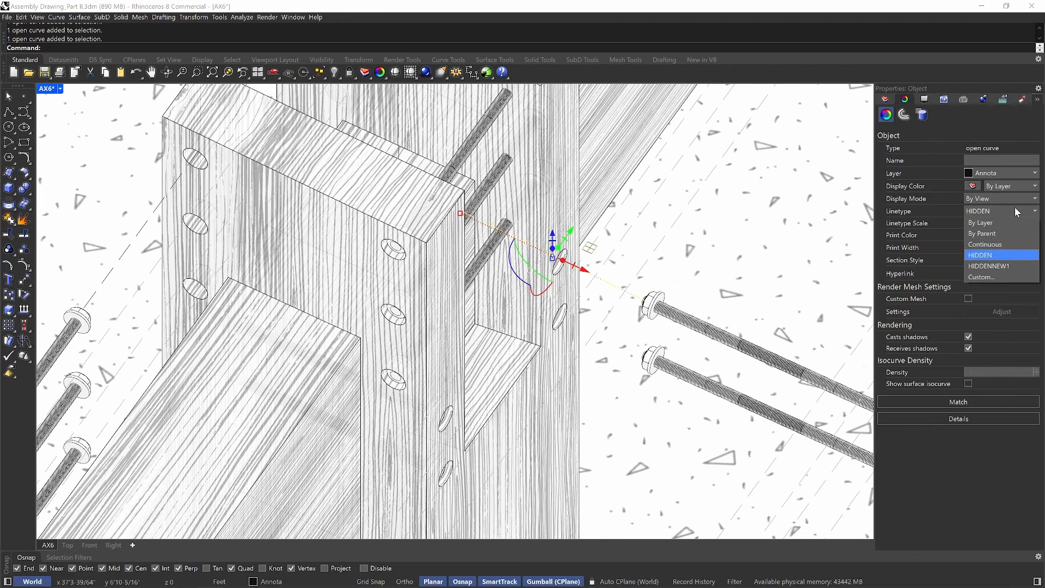
{"action": "left_click", "coordinate": [1015, 207]}
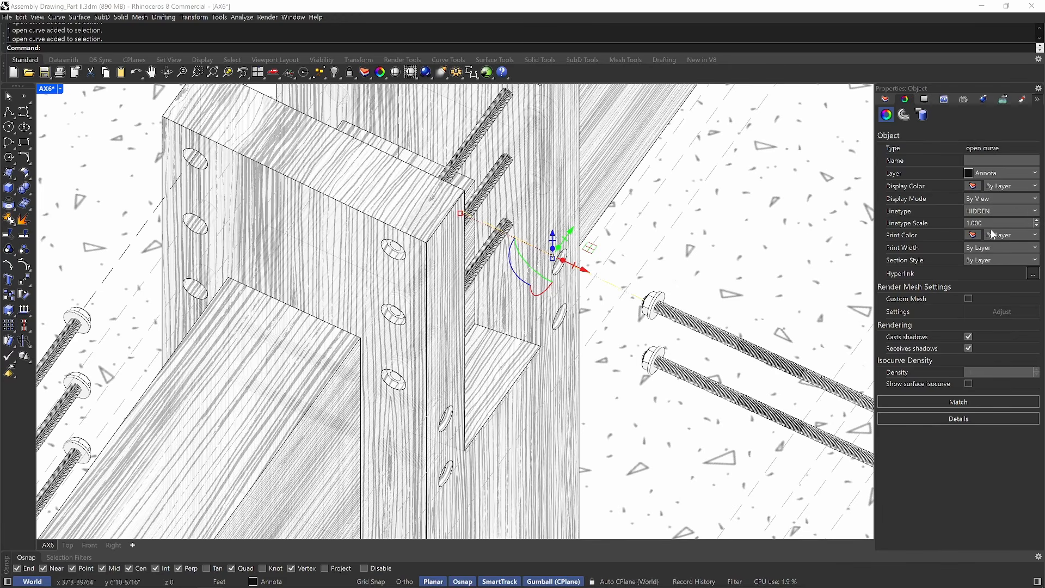
{"action": "key", "text": "Escape"}
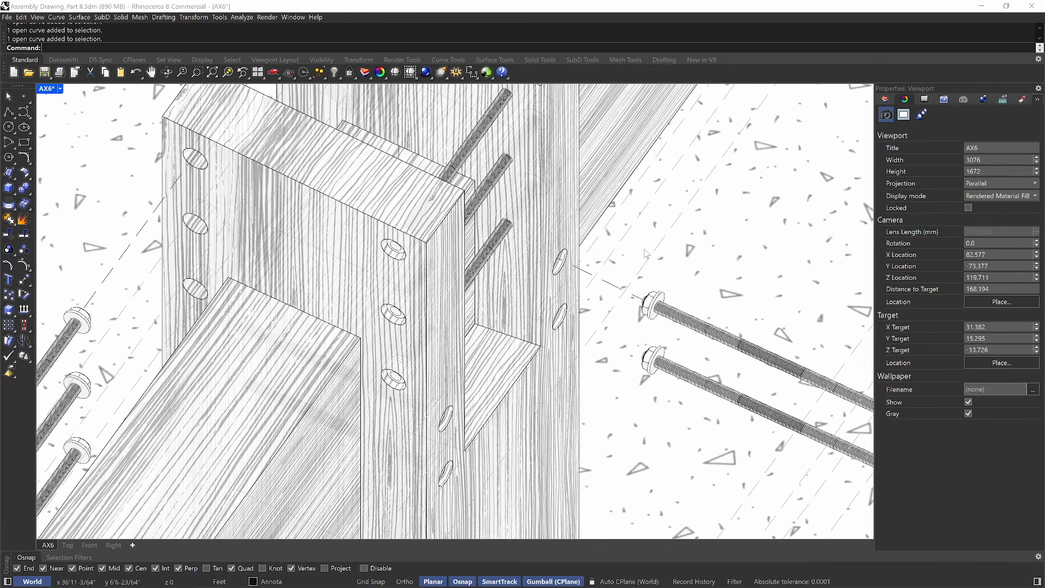
Pick out in turn the guide lines of the side bolt and the cross-beam bolt at the post head, and clear the selection.
{"action": "left_click", "coordinate": [712, 266]}
{"action": "left_click", "coordinate": [619, 291]}
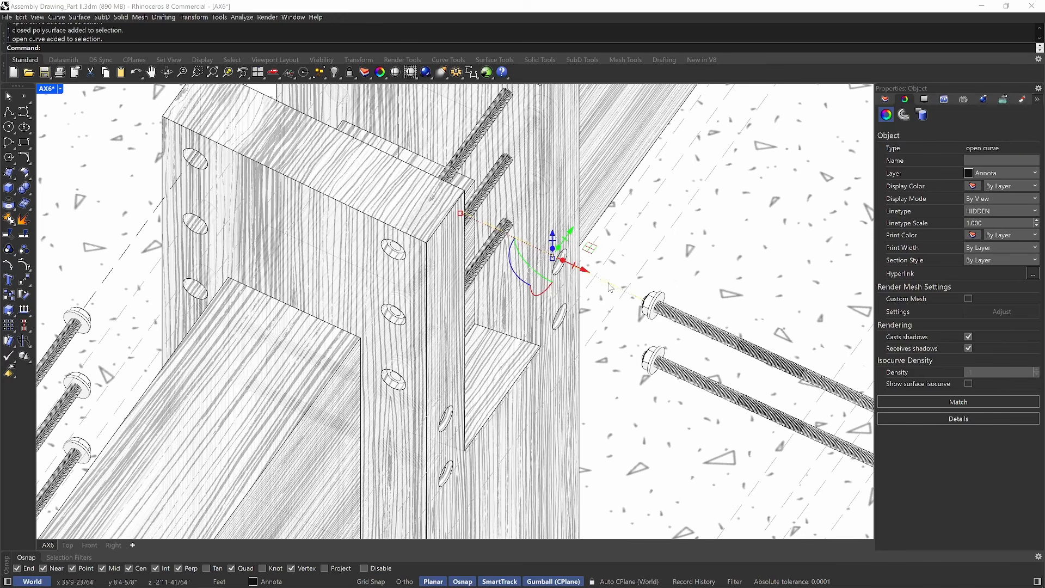
{"action": "key", "text": "Escape"}
{"action": "right_click_drag", "start_coordinate": [405, 240], "coordinate": [512, 270]}
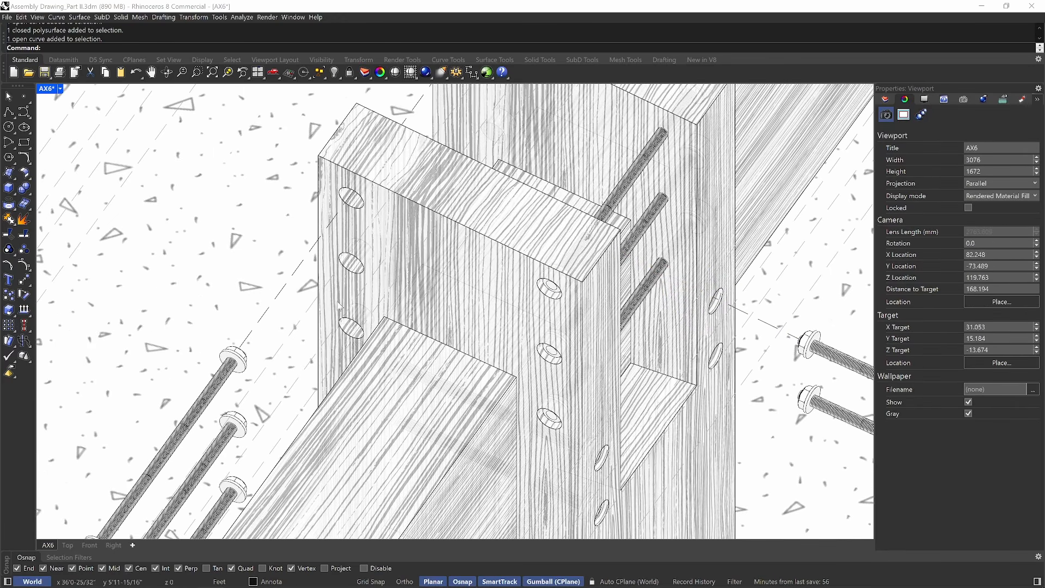
{"action": "left_click", "coordinate": [288, 292]}
{"action": "key", "text": "Escape"}
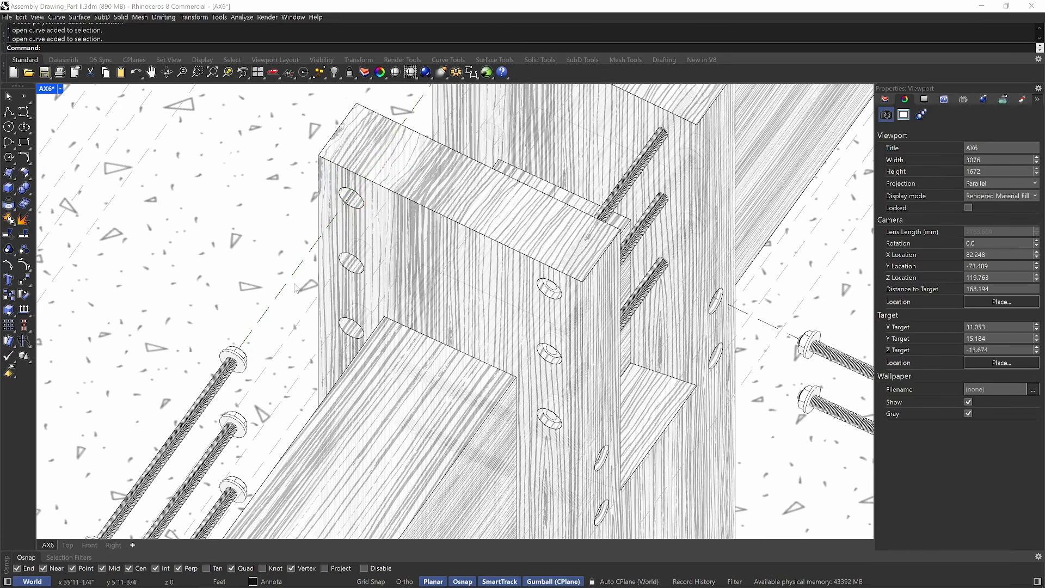
Examine the exploded post-head joint, its bolts and guide lines, and the notched beam and purlins above it.
{"action": "left_click", "coordinate": [1011, 184]}
{"action": "left_click", "coordinate": [1011, 184]}
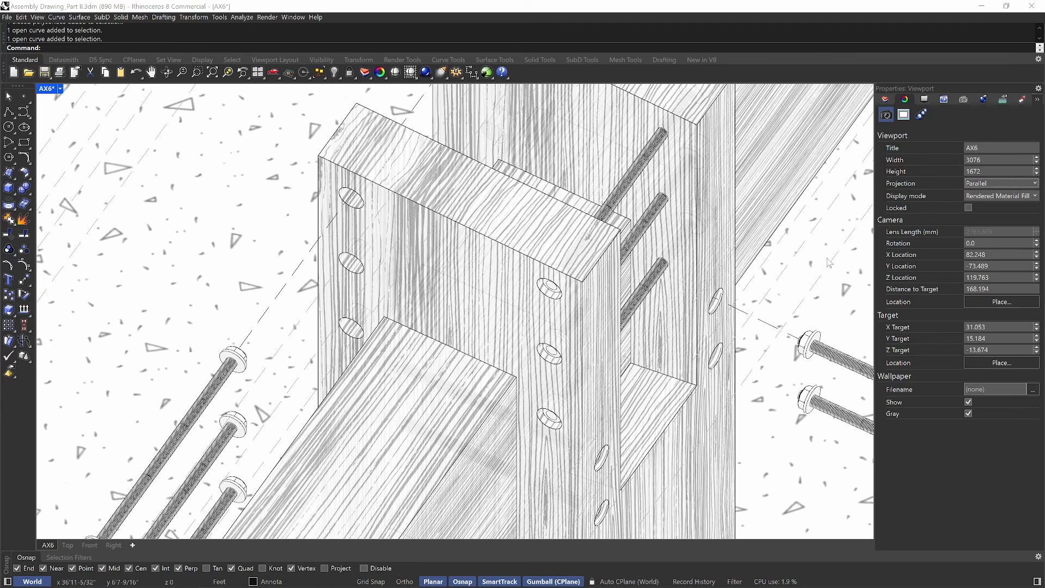
{"action": "scroll", "coordinate": [710, 246], "scroll_direction": "down", "scroll_amount": 5}
{"action": "scroll", "coordinate": [710, 246], "scroll_direction": "down", "scroll_amount": 4}
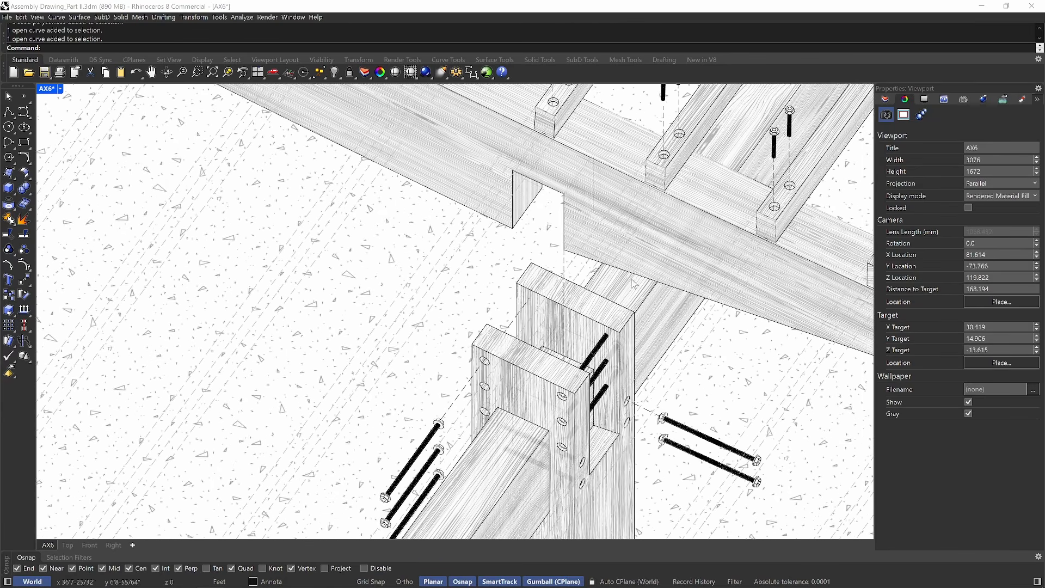
{"action": "scroll", "coordinate": [644, 227], "scroll_direction": "up", "scroll_amount": 3}
{"action": "scroll", "coordinate": [643, 227], "scroll_direction": "up", "scroll_amount": 3}
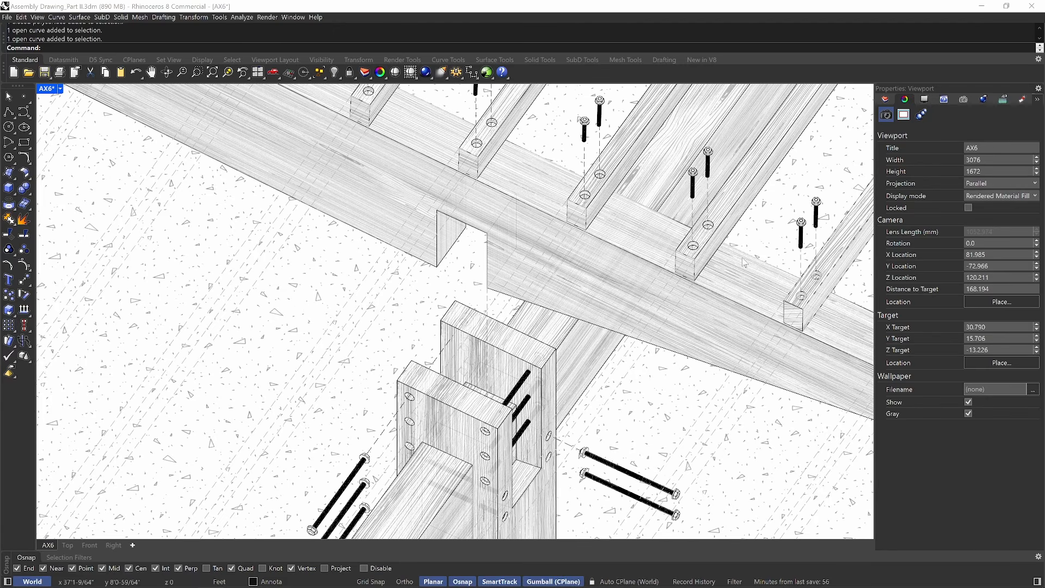
{"action": "scroll", "coordinate": [723, 237], "scroll_direction": "down", "scroll_amount": 4}
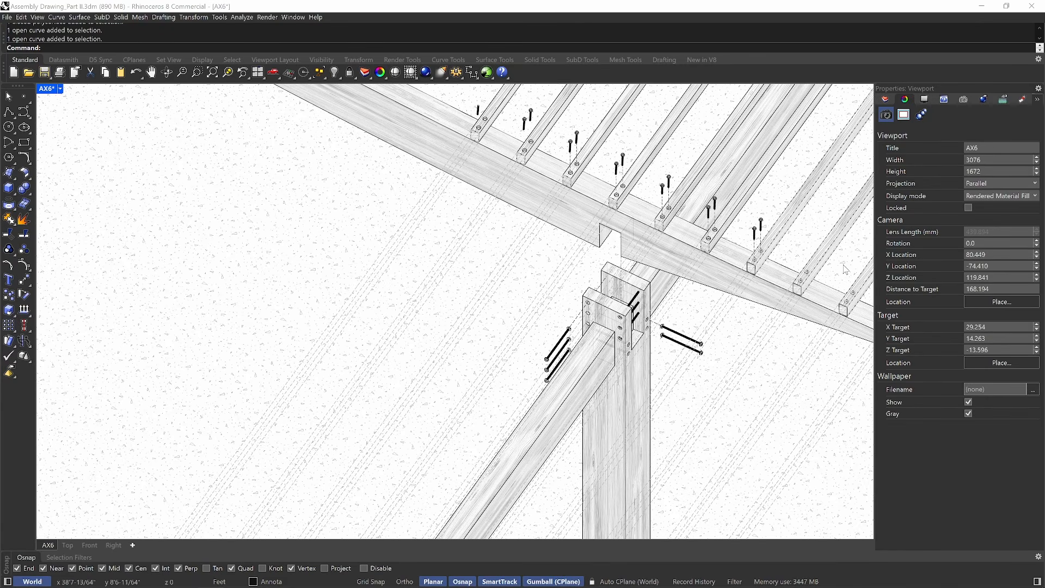
{"action": "scroll", "coordinate": [648, 223], "scroll_direction": "up", "scroll_amount": 5}
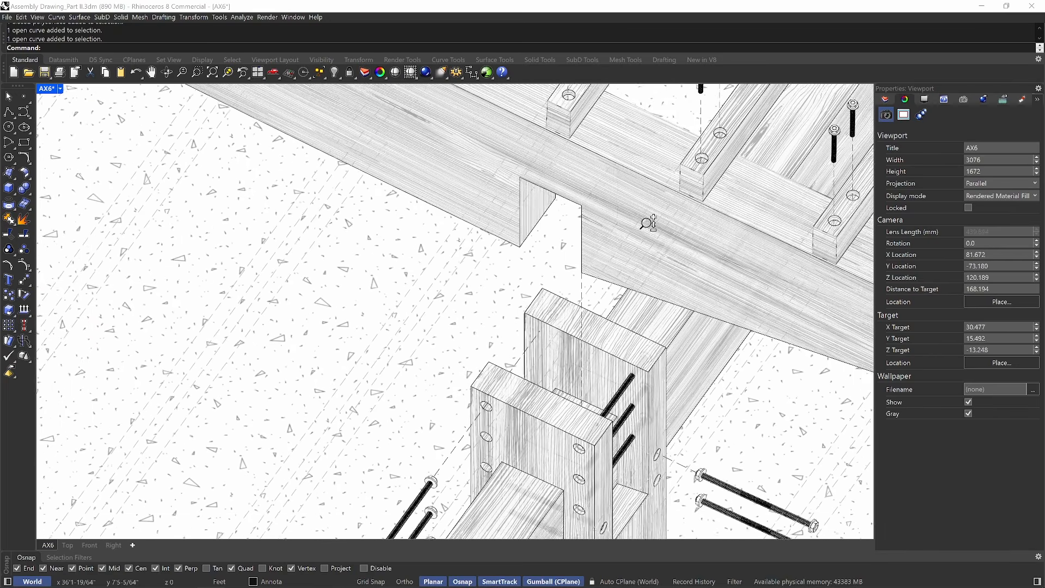
{"action": "scroll", "coordinate": [648, 223], "scroll_direction": "down", "scroll_amount": 1}
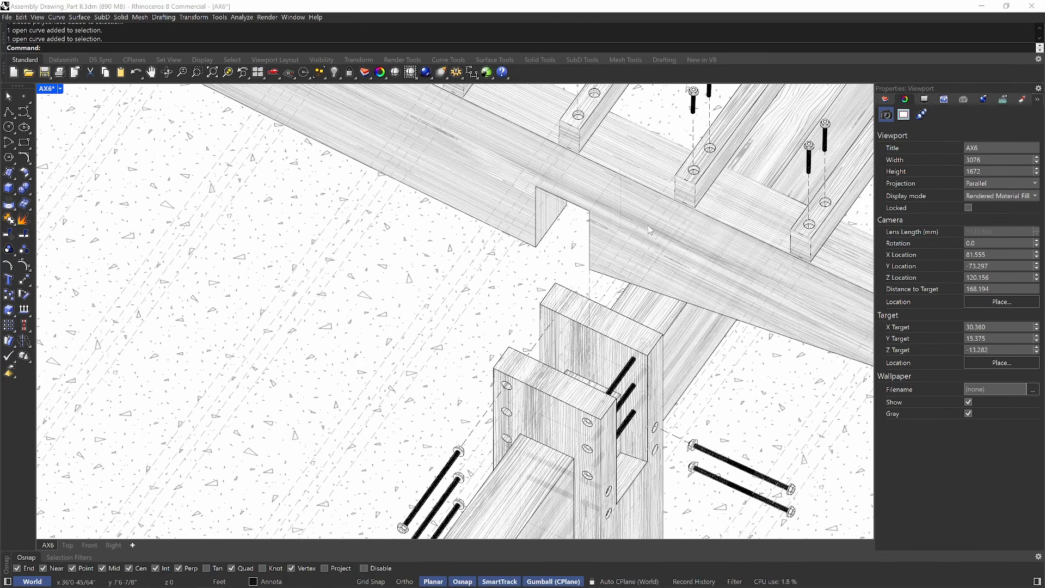
{"action": "right_click_drag", "start_coordinate": [627, 189], "coordinate": [631, 151]}
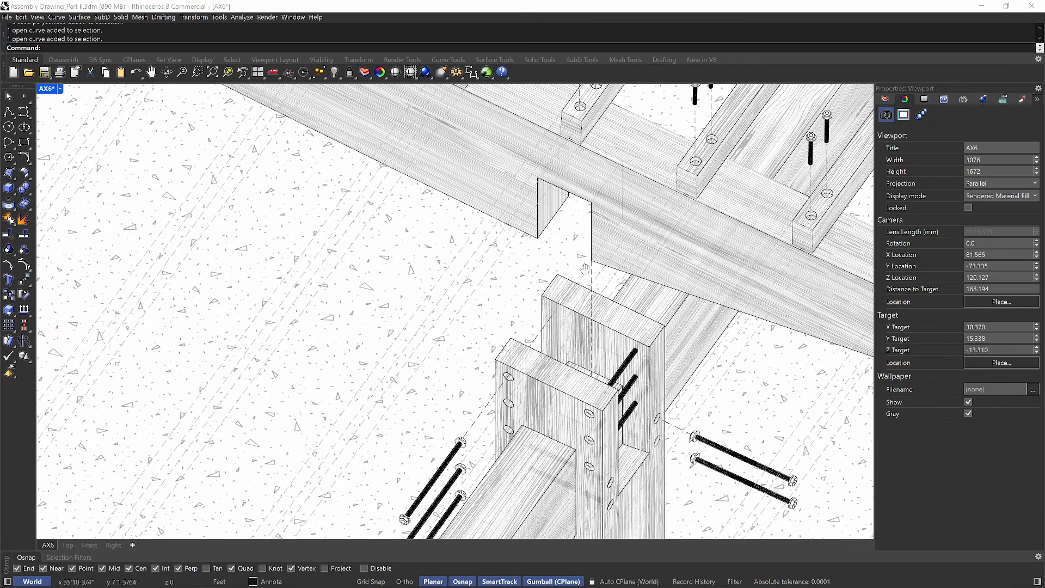
{"action": "right_click_drag", "start_coordinate": [585, 268], "coordinate": [555, 206]}
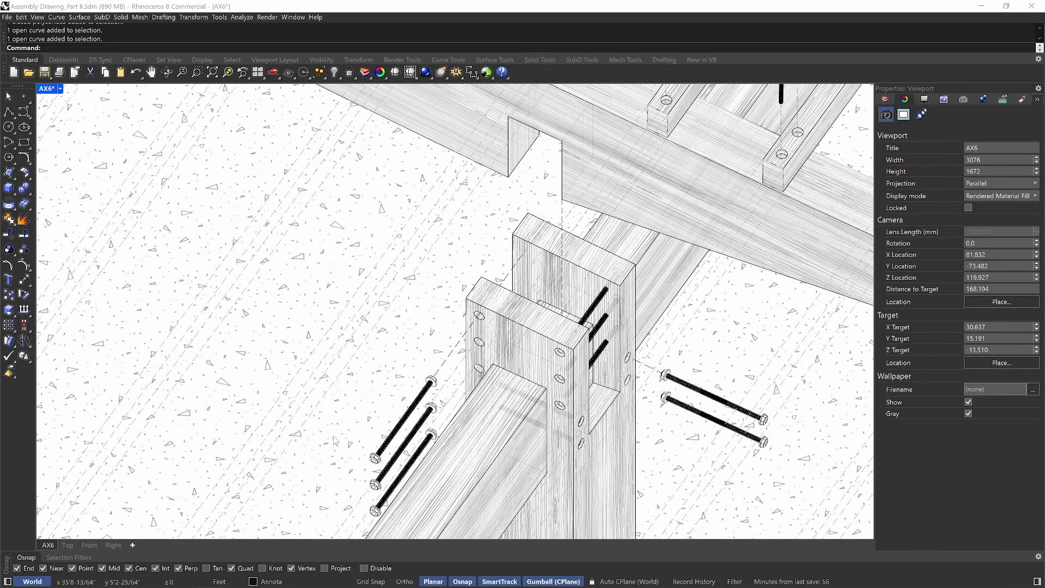
{"action": "right_click_drag", "start_coordinate": [622, 328], "coordinate": [607, 440]}
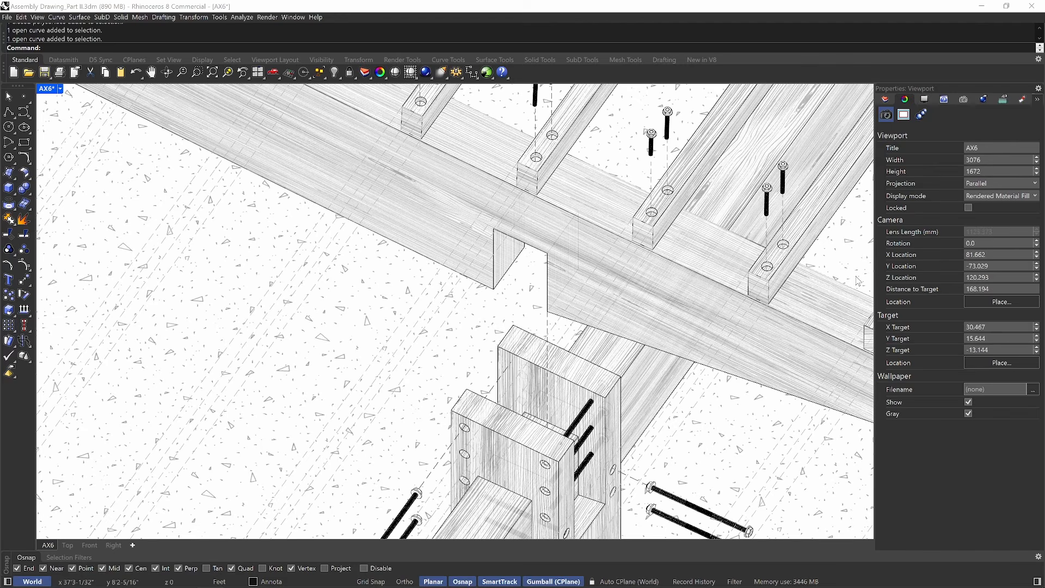
{"action": "scroll", "coordinate": [623, 247], "scroll_direction": "down", "scroll_amount": 5}
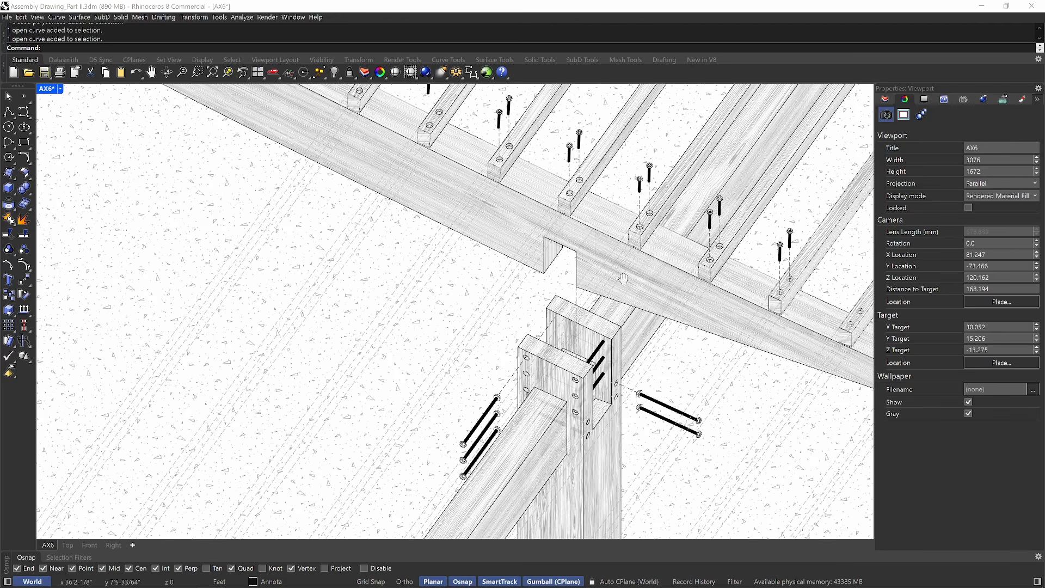
{"action": "right_click_drag", "start_coordinate": [624, 248], "coordinate": [616, 218]}
Recall the saved view Ax7 and examine the exploded post base with its steel plates, bolts and guide lines.
{"action": "type", "text": "Ax7"}
{"action": "key", "text": "Return"}
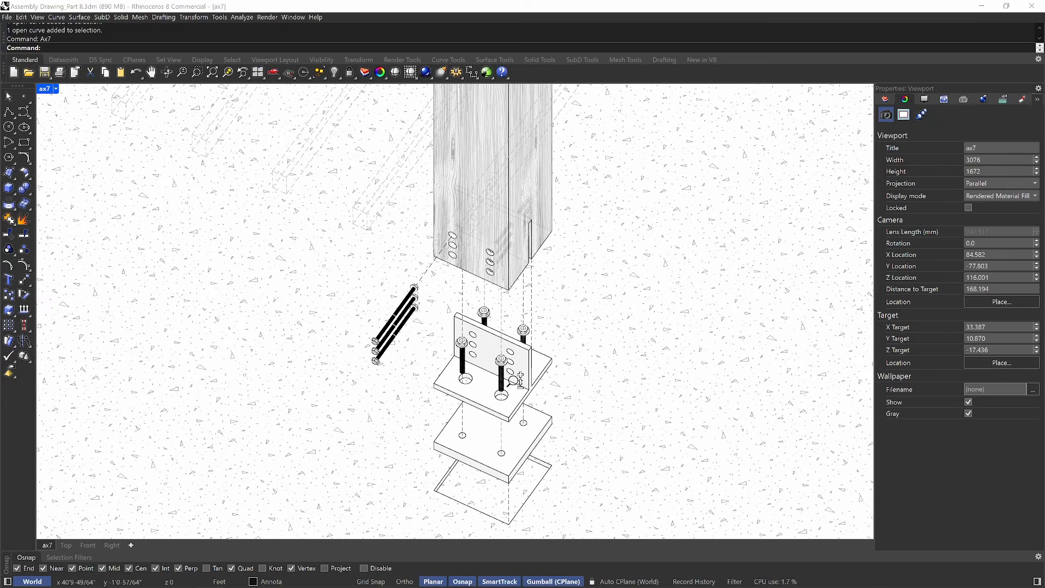
{"action": "scroll", "coordinate": [515, 382], "scroll_direction": "up", "scroll_amount": 5}
{"action": "right_click_drag", "start_coordinate": [525, 371], "coordinate": [531, 342]}
{"action": "scroll", "coordinate": [531, 342], "scroll_direction": "down", "scroll_amount": 4}
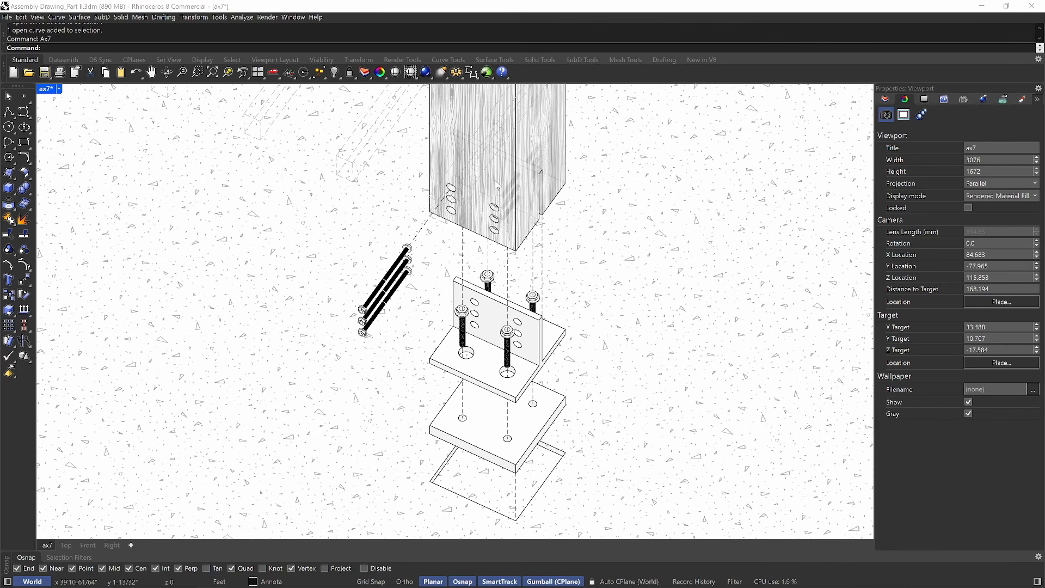
{"action": "scroll", "coordinate": [473, 145], "scroll_direction": "up", "scroll_amount": 2}
{"action": "scroll", "coordinate": [513, 259], "scroll_direction": "down", "scroll_amount": 3}
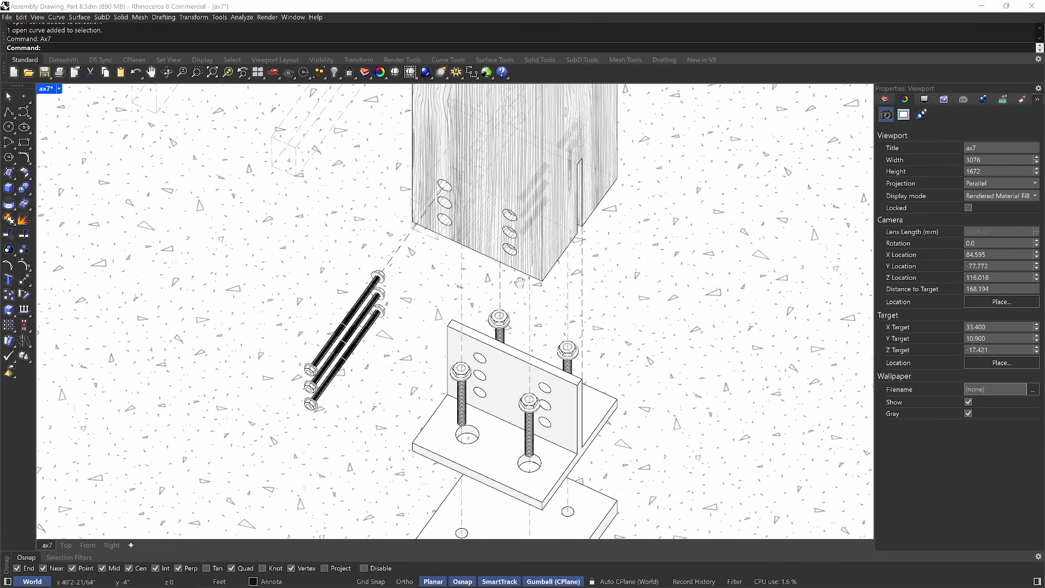
{"action": "scroll", "coordinate": [512, 260], "scroll_direction": "down", "scroll_amount": 4}
{"action": "scroll", "coordinate": [512, 269], "scroll_direction": "up", "scroll_amount": 5}
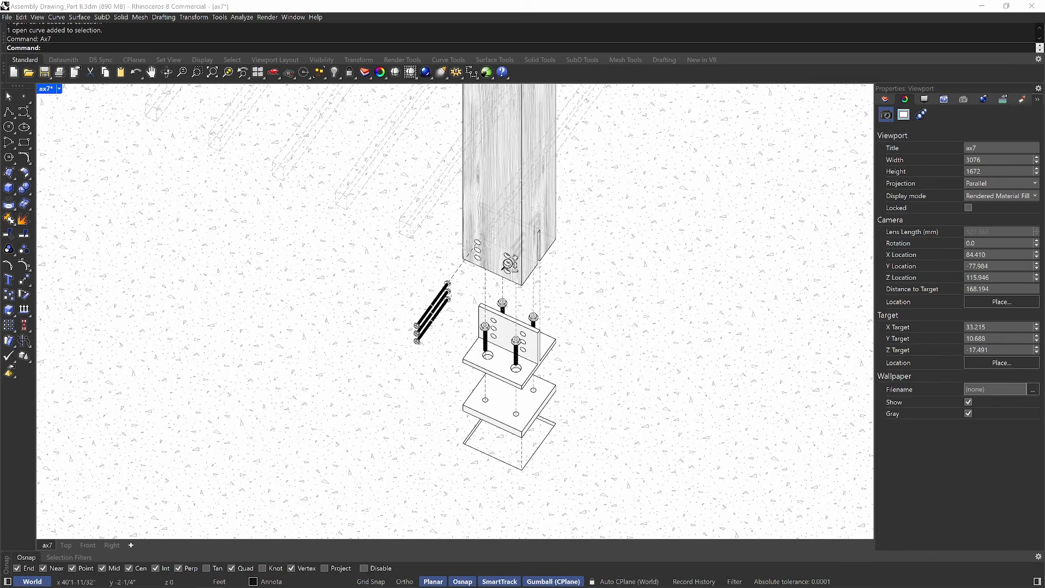
{"action": "right_click_drag", "start_coordinate": [518, 267], "coordinate": [506, 221], "text": "shift"}
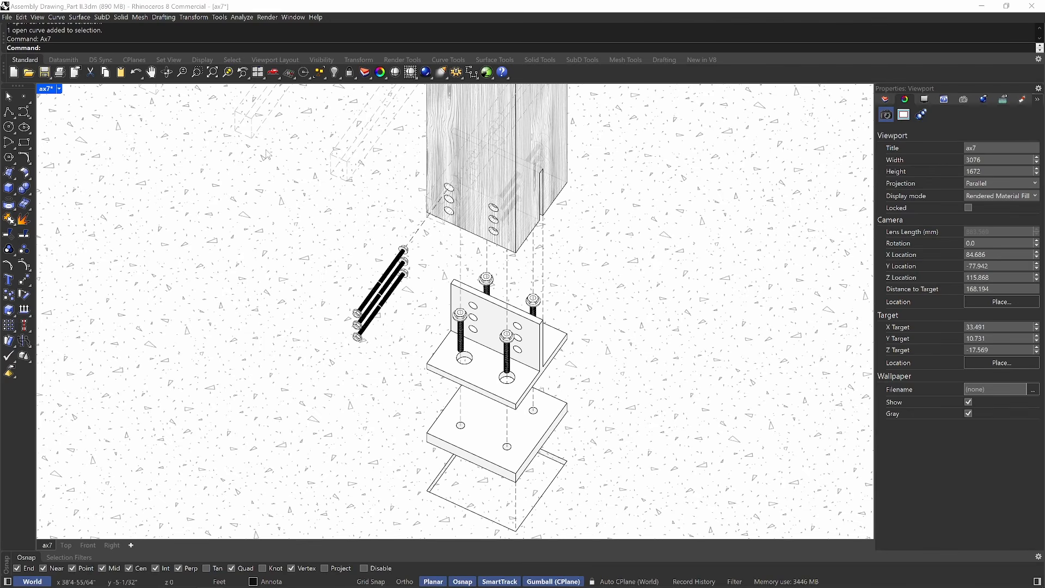
Reset the post-base view to the saved Ax7, recall the saved view Ax6 and orbit around the post head.
{"action": "type", "text": "Ax7"}
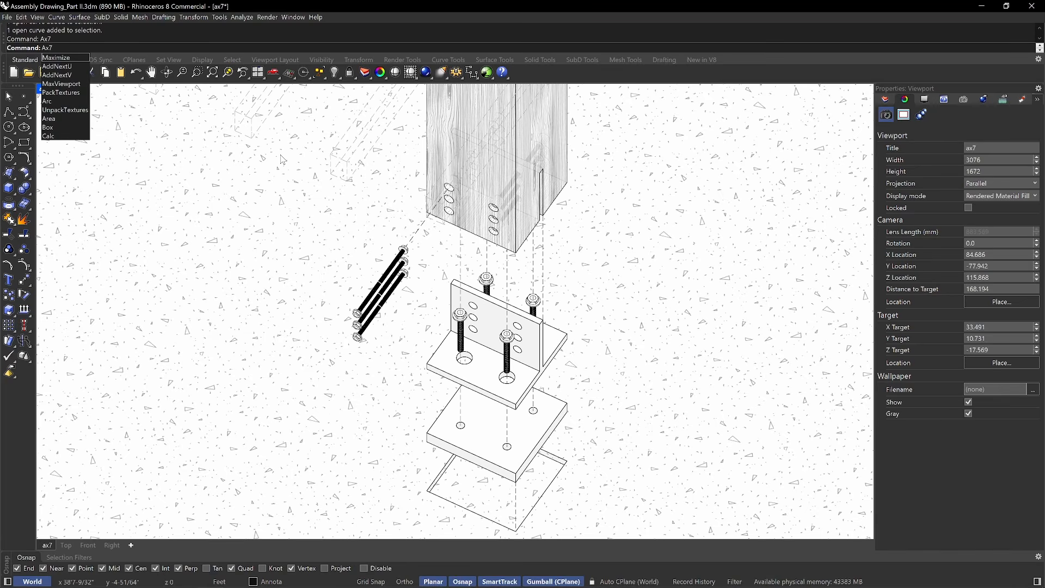
{"action": "key", "text": "Return"}
{"action": "type", "text": "Ax"}
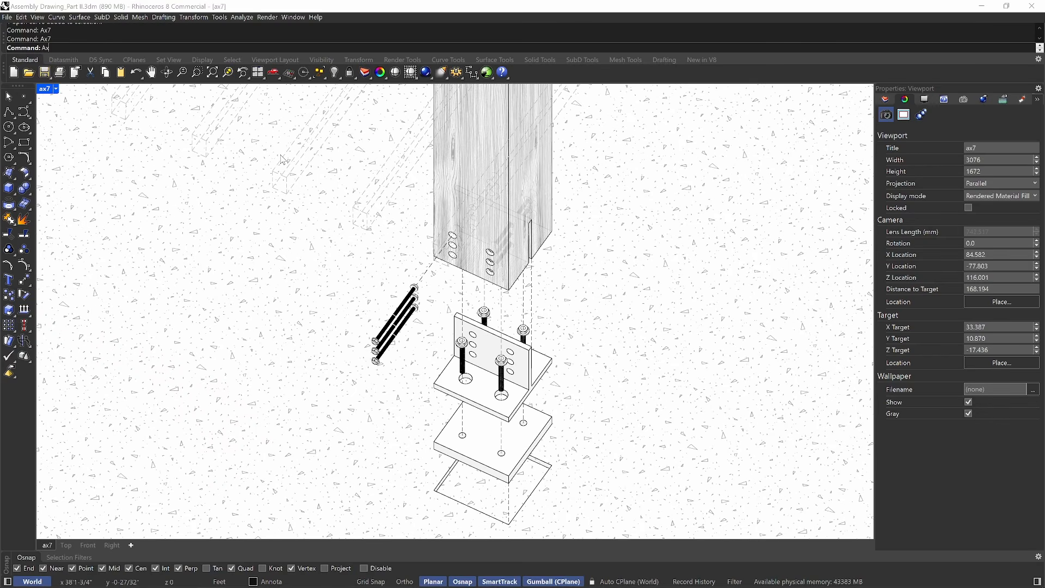
{"action": "type", "text": "6"}
{"action": "key", "text": "Return"}
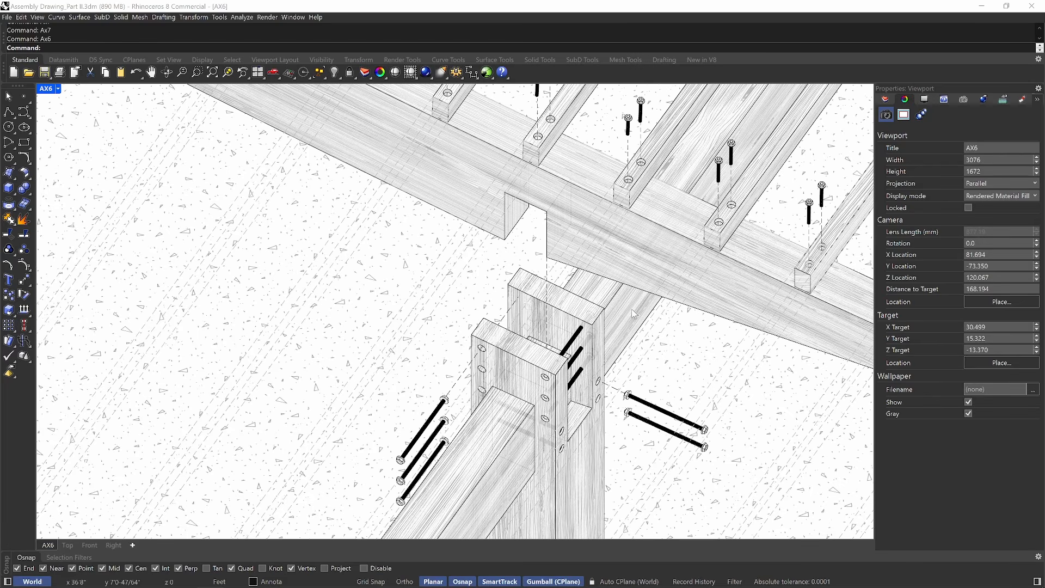
{"action": "right_click_drag", "start_coordinate": [633, 282], "coordinate": [278, 279]}
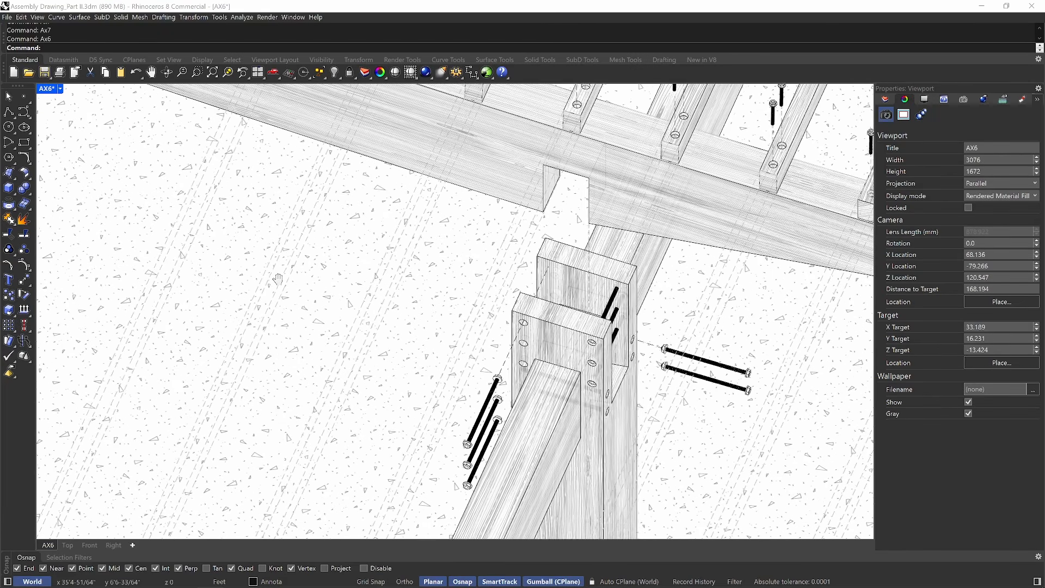
Recall the saved view Ax7 and bring the post-head joint with the beam and purlins into view from the post base.
{"action": "scroll", "coordinate": [559, 341], "scroll_direction": "up", "scroll_amount": 10}
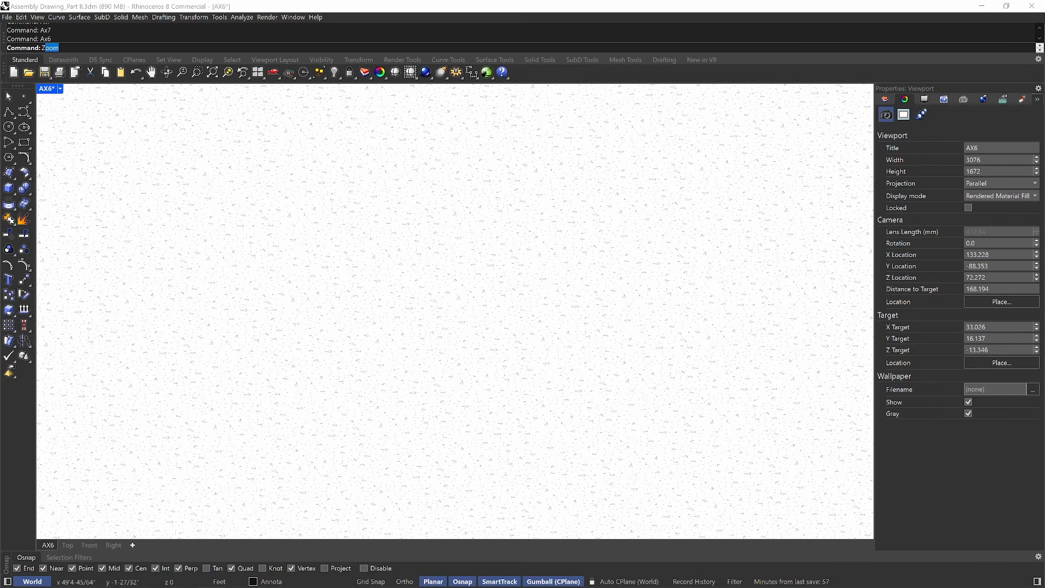
{"action": "type", "text": "x6"}
{"action": "key", "text": "Return"}
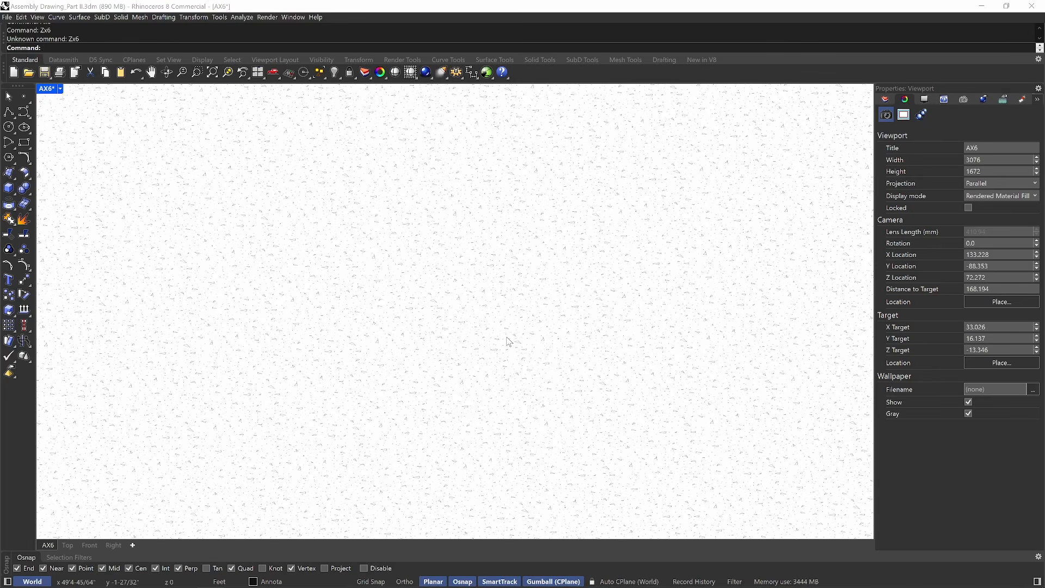
{"action": "type", "text": "Ax7"}
{"action": "key", "text": "Return"}
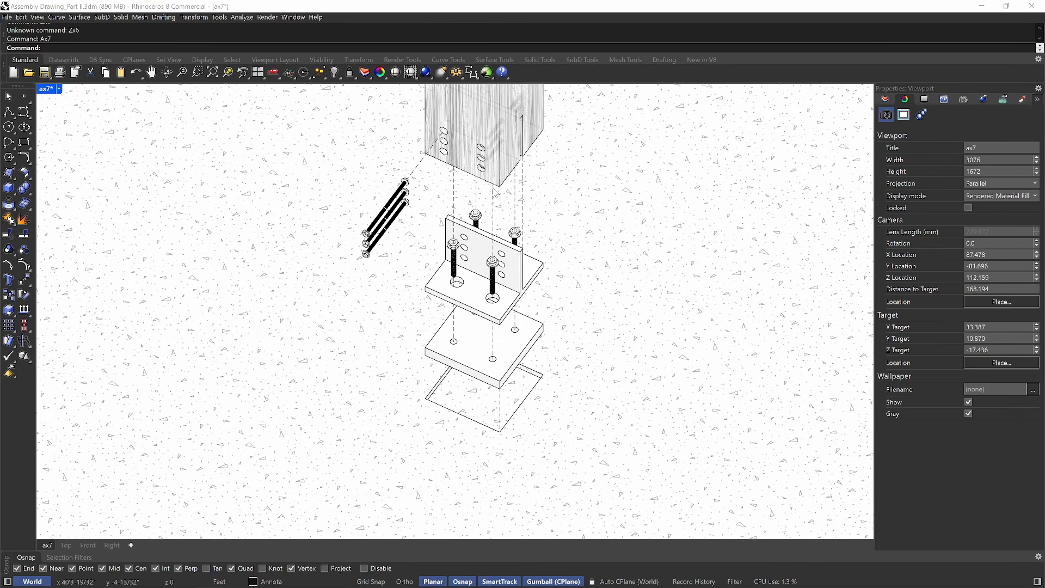
{"action": "right_click_drag", "start_coordinate": [495, 193], "coordinate": [496, 228], "text": "shift"}
{"action": "right_click_drag", "start_coordinate": [526, 182], "coordinate": [521, 224]}
{"action": "right_click_drag", "start_coordinate": [501, 259], "coordinate": [554, 111], "text": "shift"}
{"action": "right_click_drag", "start_coordinate": [522, 368], "coordinate": [391, 516], "text": "shift"}
{"action": "right_click_drag", "start_coordinate": [492, 126], "coordinate": [462, 239], "text": "shift"}
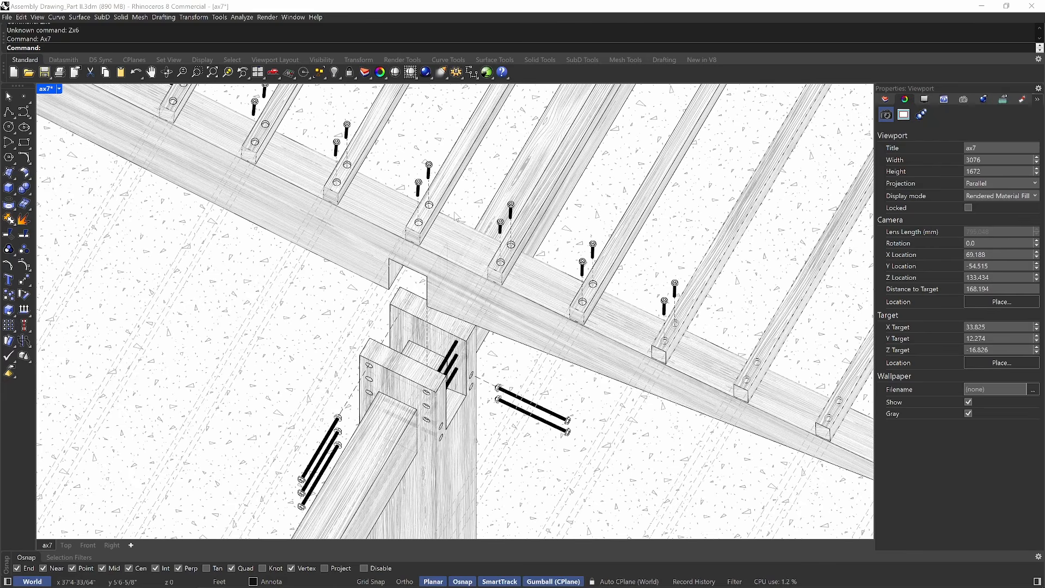
Turn on PrintDisplay for the model viewports with its color set to Display, and frame the post-head joint.
{"action": "type", "text": "PrintDisplay"}
{"action": "key", "text": "Return"}
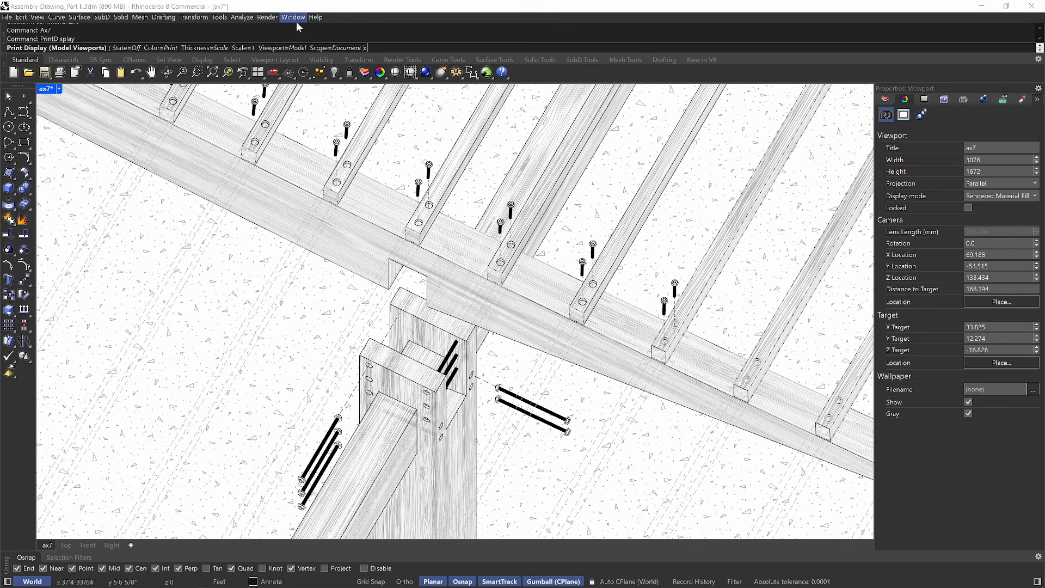
{"action": "left_click", "coordinate": [126, 48]}
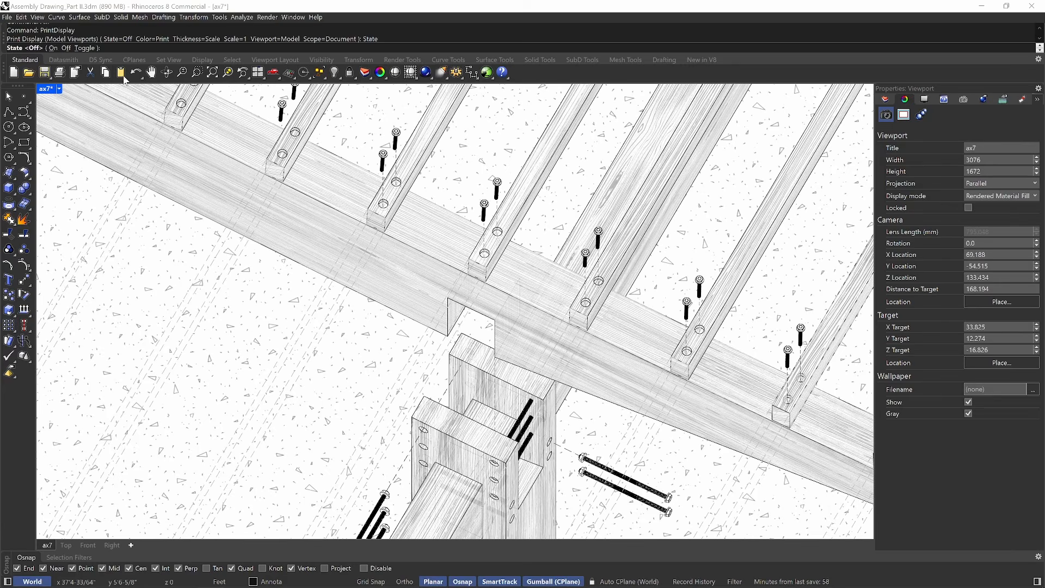
{"action": "left_click", "coordinate": [54, 48]}
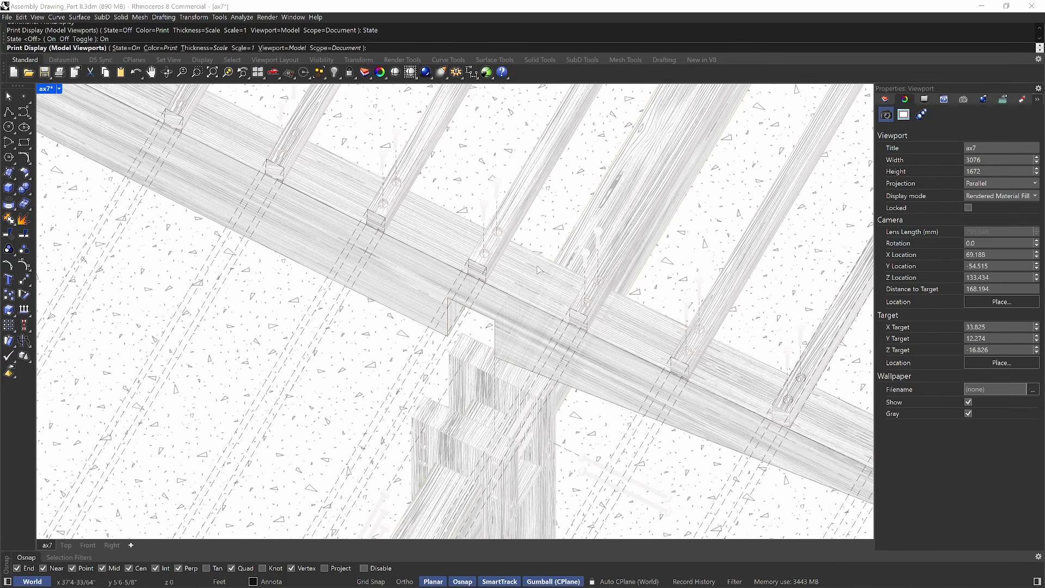
{"action": "left_click", "coordinate": [148, 49]}
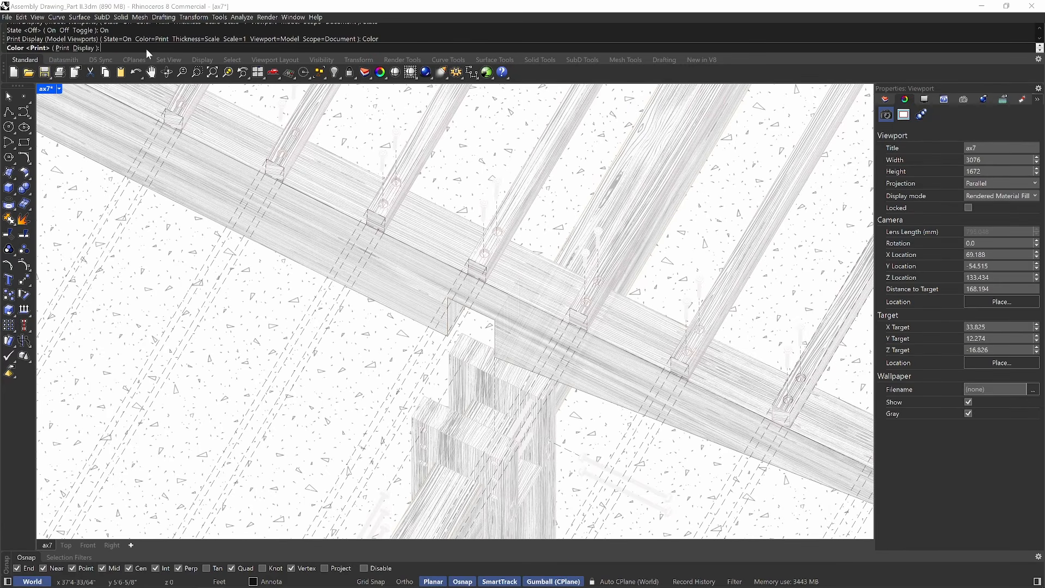
{"action": "left_click", "coordinate": [79, 49]}
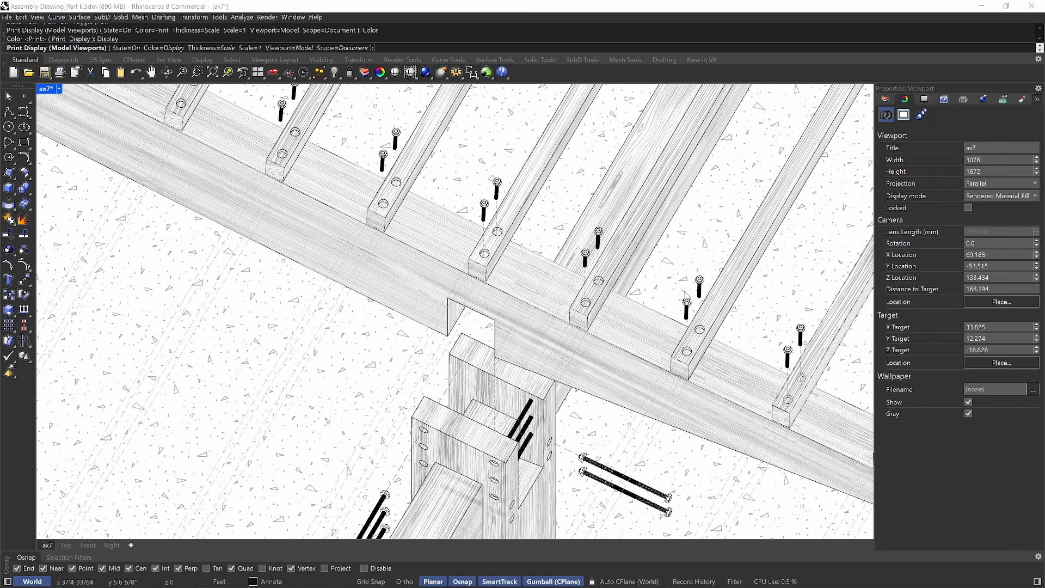
{"action": "right_click_drag", "start_coordinate": [660, 387], "coordinate": [528, 443]}
{"action": "right_click_drag", "start_coordinate": [572, 98], "coordinate": [526, 290], "text": "shift"}
{"action": "key", "text": "Return"}
Start a ViewCaptureToFile of the post-head view and choose a custom resolution based on the viewport size.
{"action": "type", "text": "ViewCaptureToFile"}
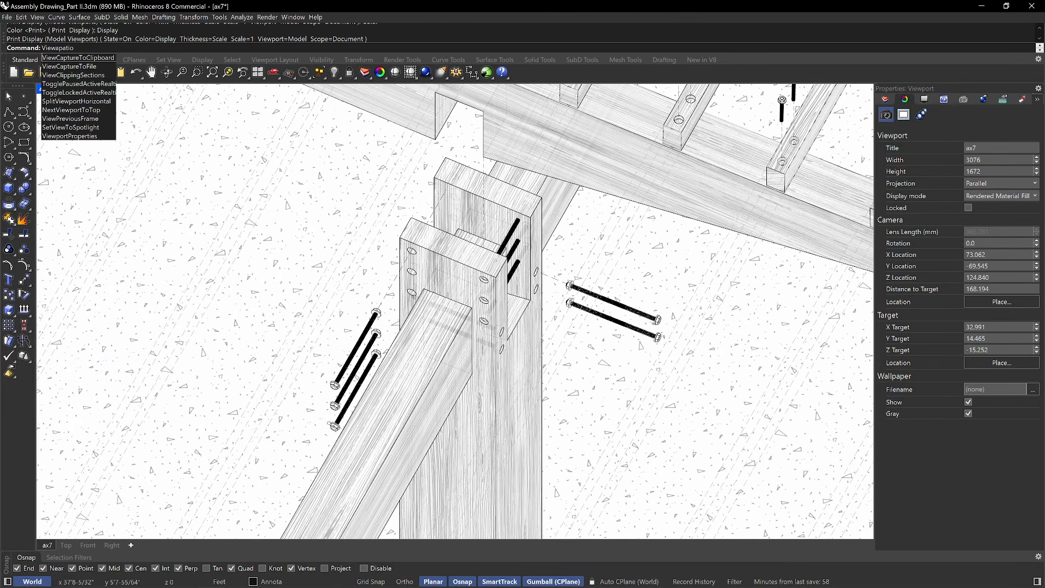
{"action": "key", "text": "Return"}
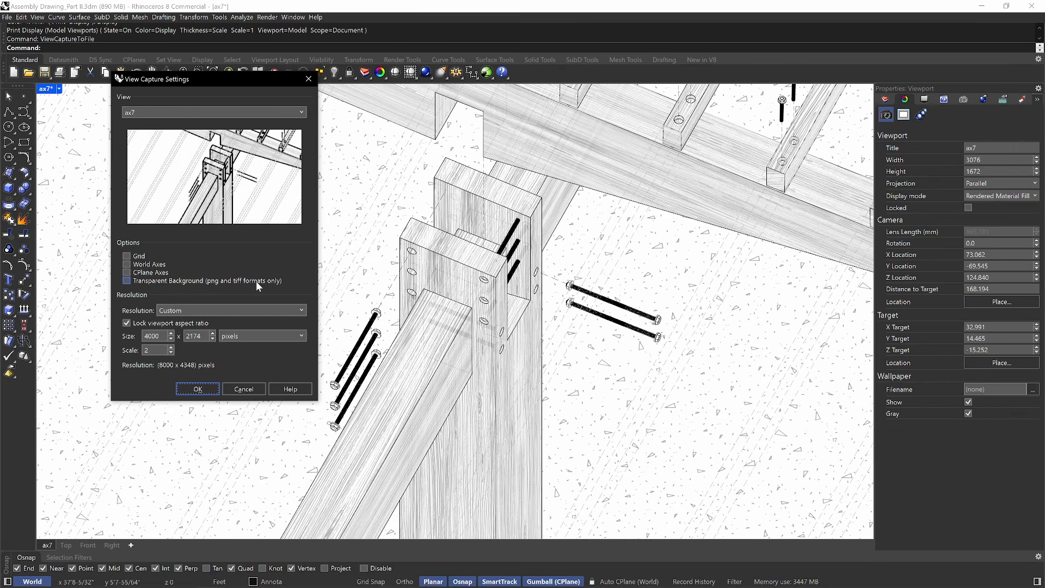
{"action": "left_click", "coordinate": [240, 309]}
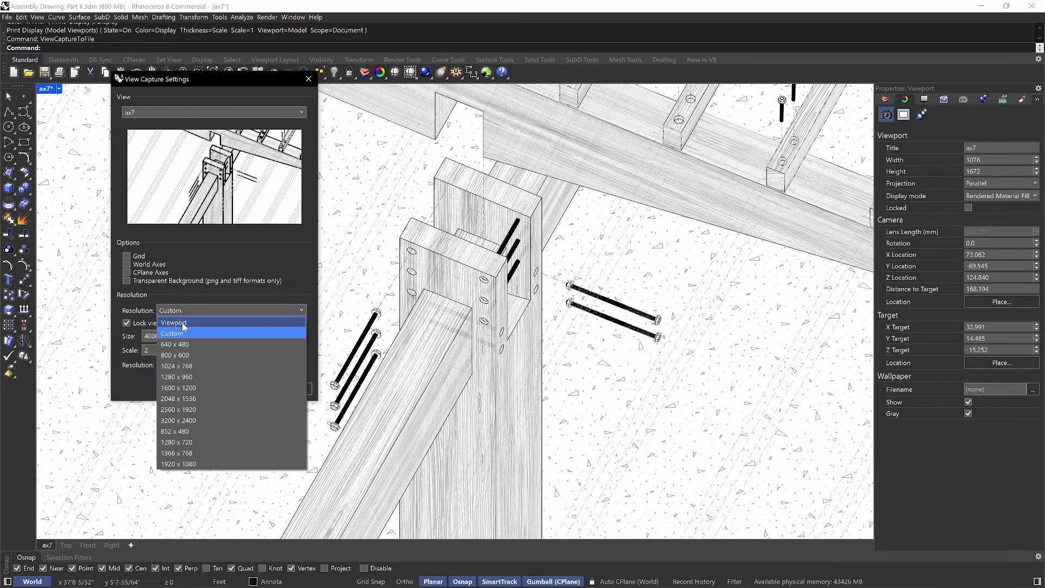
{"action": "left_click", "coordinate": [181, 326]}
{"action": "left_click", "coordinate": [300, 310]}
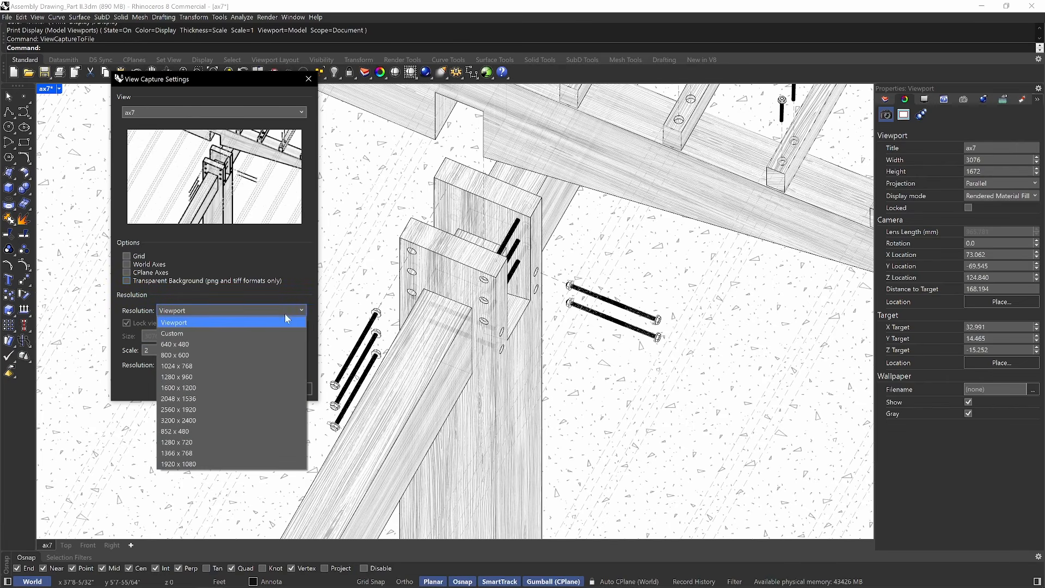
{"action": "left_click", "coordinate": [237, 330]}
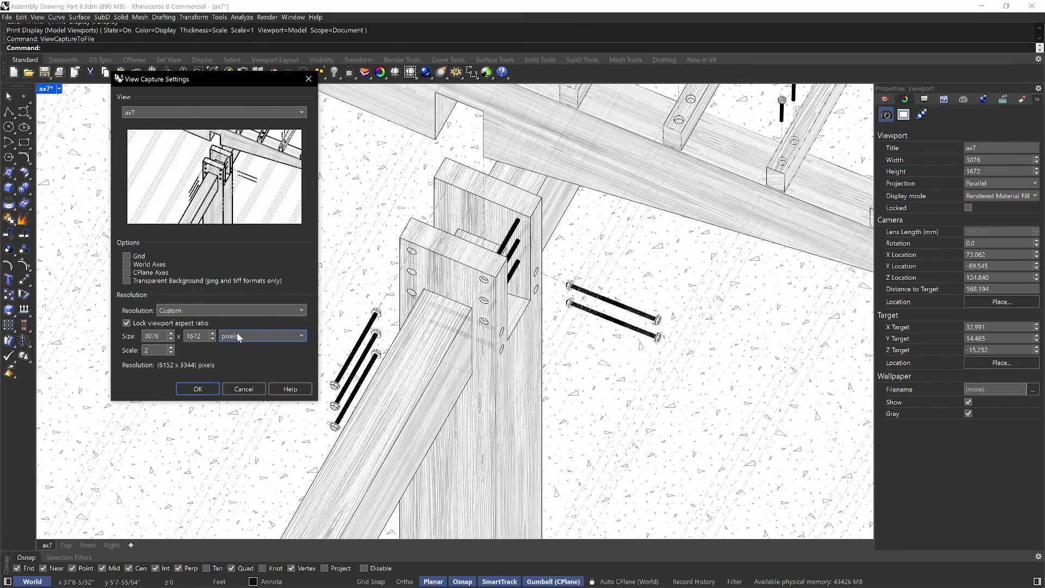
Set the capture width to 4000 pixels and accept the capture settings to reach the file saving dialog.
{"action": "left_click", "coordinate": [163, 337]}
{"action": "double_click", "coordinate": [149, 341]}
{"action": "type", "text": "4000"}
{"action": "double_click", "coordinate": [146, 350]}
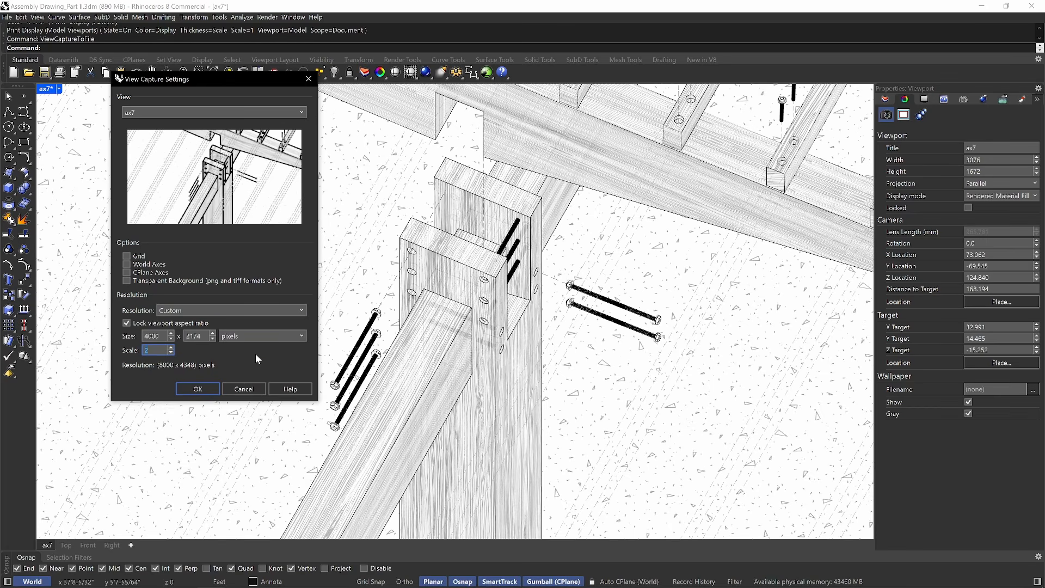
{"action": "left_click", "coordinate": [199, 389]}
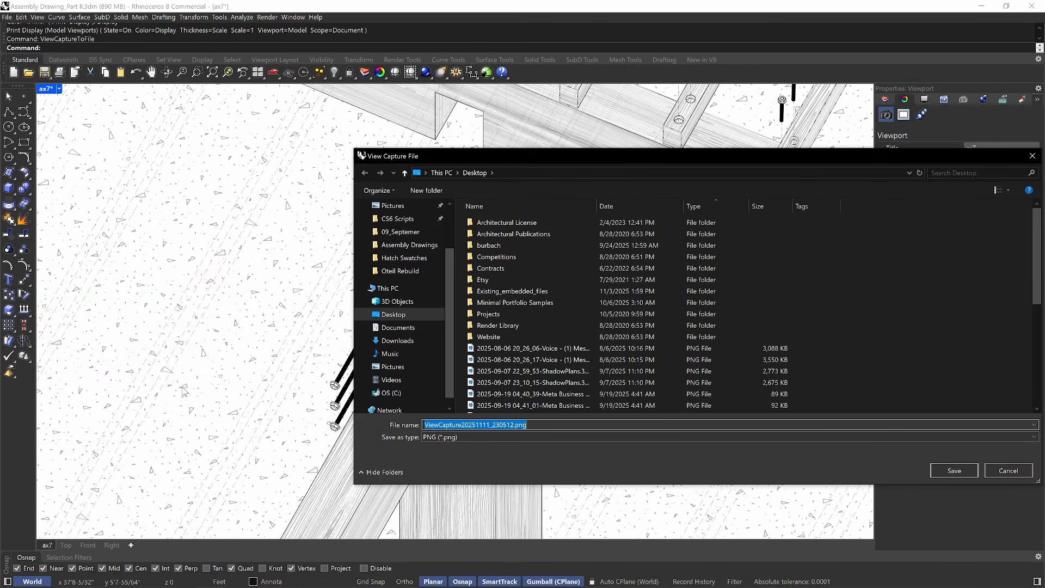
Cancel the view capture of the post-head joint without saving an image file.
{"action": "left_click", "coordinate": [530, 437]}
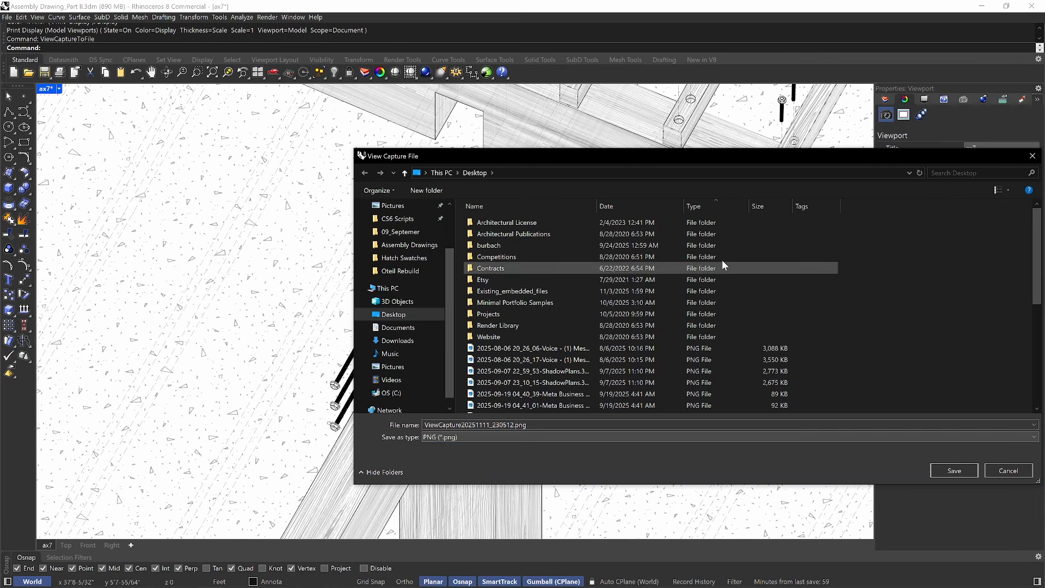
{"action": "left_click", "coordinate": [1033, 157]}
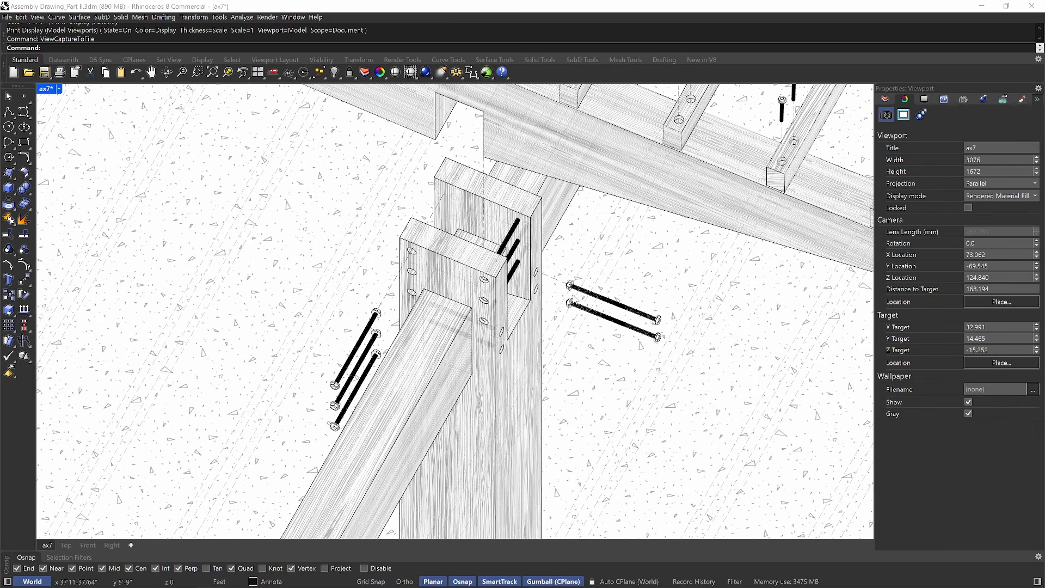
{"action": "right_click_drag", "start_coordinate": [555, 264], "coordinate": [556, 327]}
{"action": "scroll", "coordinate": [556, 326], "scroll_direction": "down", "scroll_amount": 4}
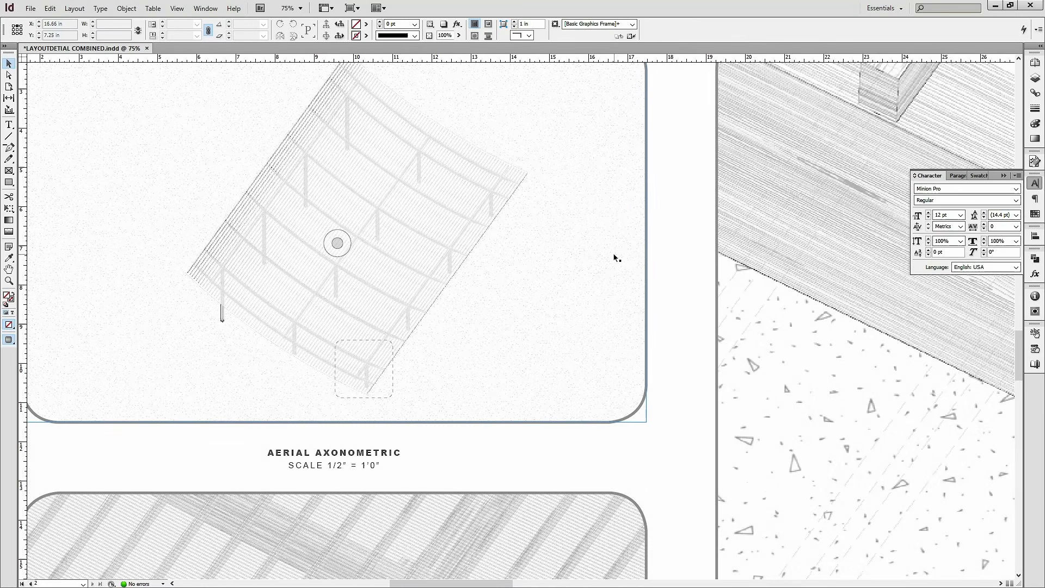
Switch to the InDesign layout LAYOUTDETIAL COMBINED.indd and examine the aerial axonometric frame and the enlarged view below it.
{"action": "left_click_drag", "start_coordinate": [528, 221], "coordinate": [581, 268]}
{"action": "right_click", "coordinate": [457, 342]}
{"action": "left_click", "coordinate": [460, 321]}
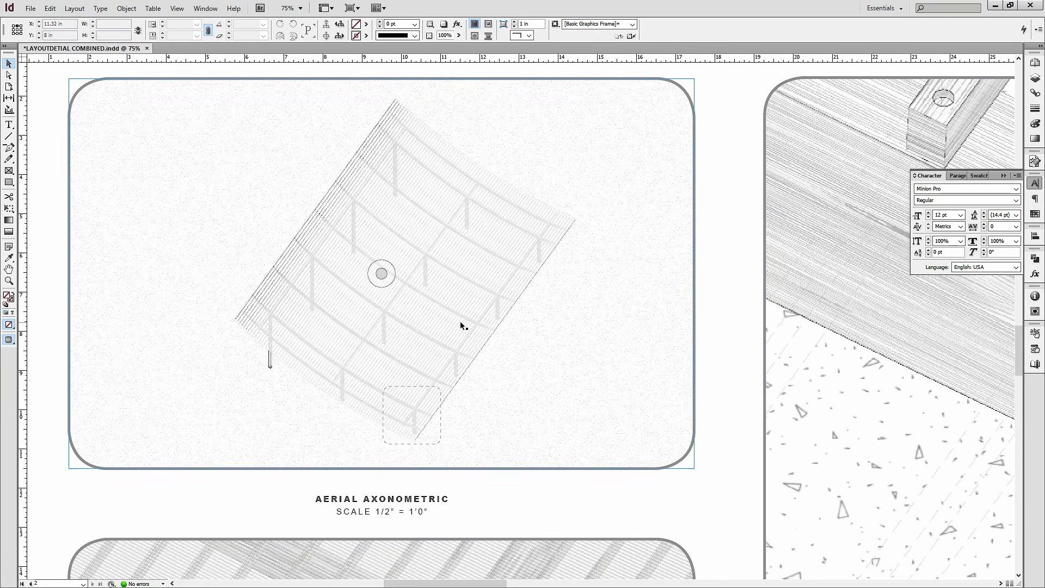
{"action": "scroll", "coordinate": [443, 327], "scroll_direction": "up", "scroll_amount": 2, "text": "alt"}
{"action": "scroll", "coordinate": [453, 321], "scroll_direction": "down", "scroll_amount": 3, "text": "alt"}
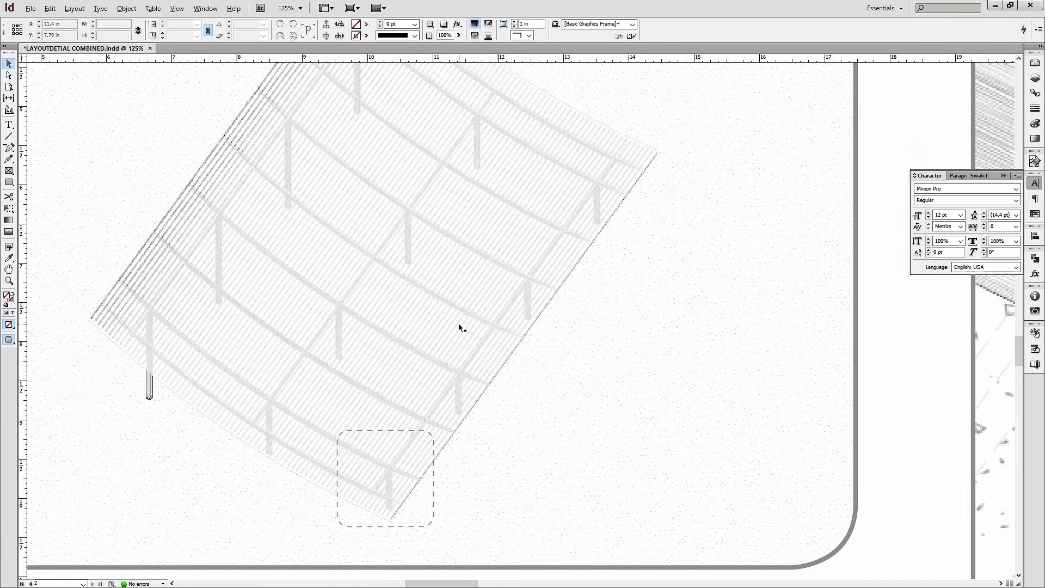
{"action": "middle_click_drag", "start_coordinate": [543, 196], "coordinate": [561, 217]}
{"action": "left_click", "coordinate": [464, 103]}
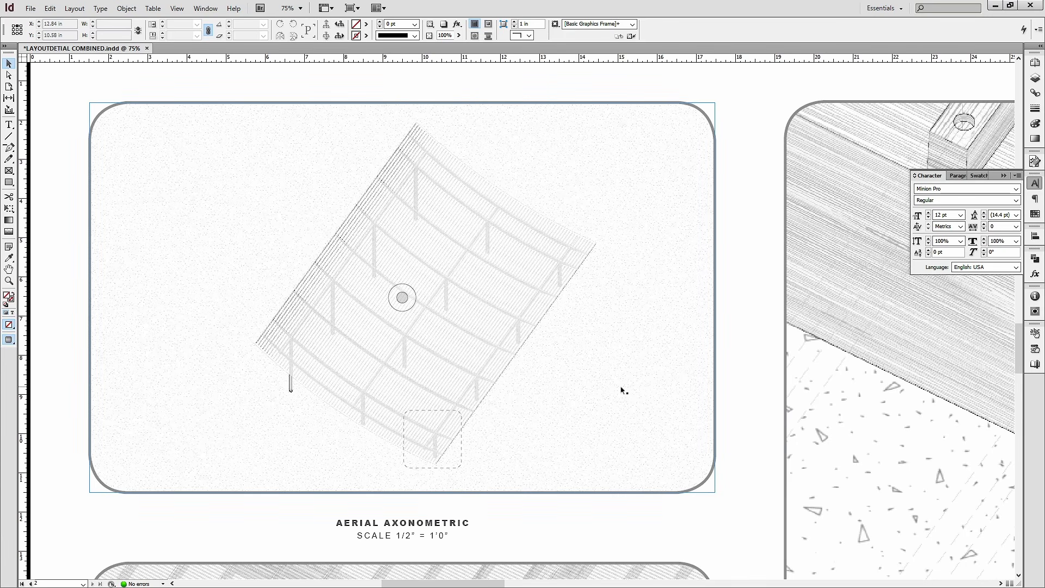
{"action": "middle_click_drag", "start_coordinate": [423, 389], "coordinate": [466, 161]}
{"action": "mouse_move", "coordinate": [539, 545]}
{"action": "middle_mouse_down"}
{"action": "mouse_move", "coordinate": [496, 306]}
{"action": "mouse_move", "coordinate": [501, 268]}
{"action": "mouse_move", "coordinate": [518, 364]}
{"action": "middle_mouse_up"}
{"action": "left_click", "coordinate": [357, 239]}
{"action": "scroll", "coordinate": [382, 519], "scroll_direction": "up", "scroll_amount": 5}
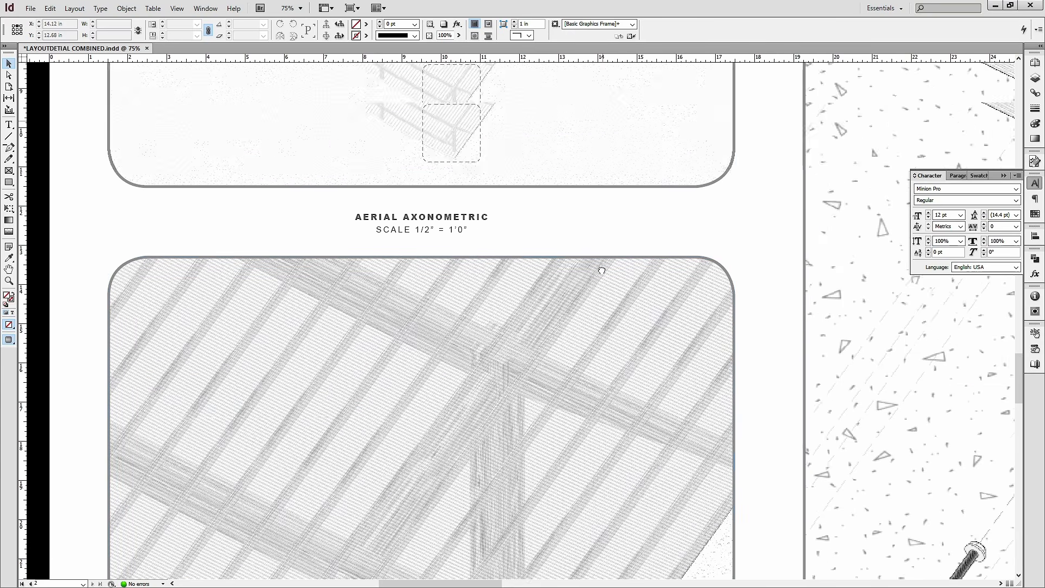
{"action": "left_click", "coordinate": [466, 246]}
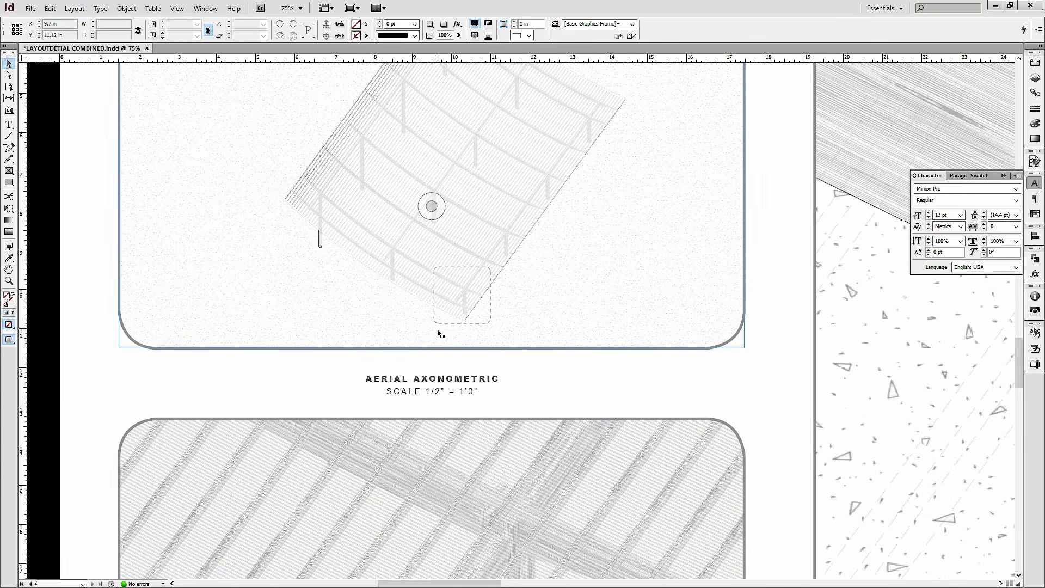
{"action": "middle_click_drag", "start_coordinate": [464, 413], "coordinate": [480, 291]}
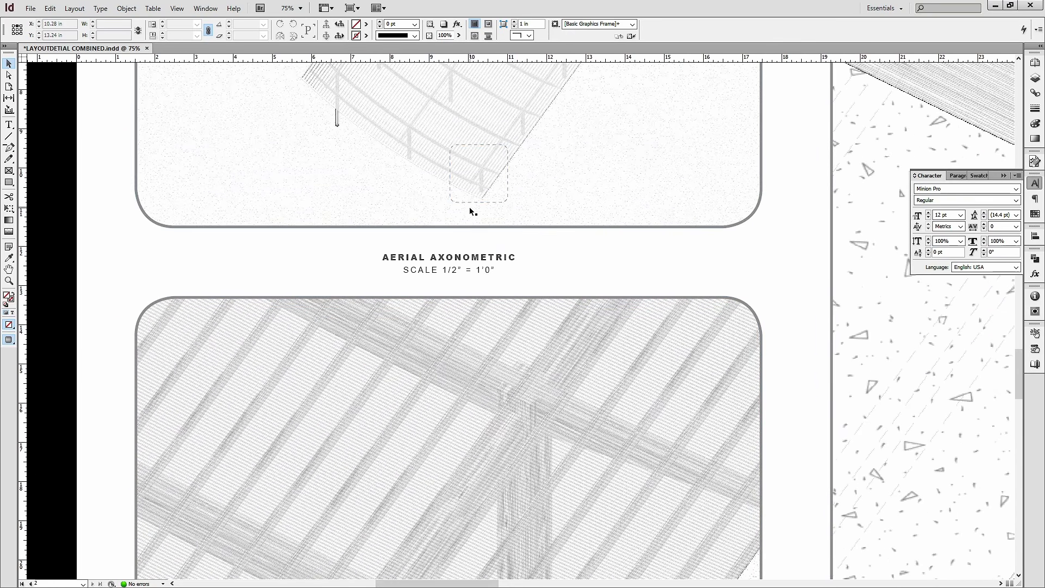
Widen the dashed callout box around the lower corner of the aerial axonometric on both its sides.
{"action": "left_click", "coordinate": [509, 174]}
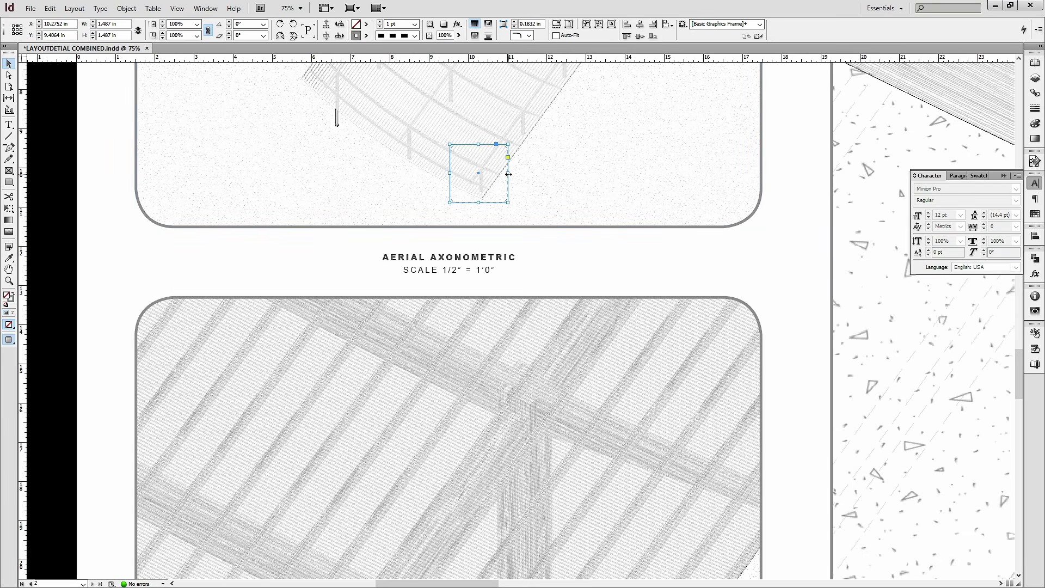
{"action": "left_click_drag", "start_coordinate": [509, 174], "coordinate": [525, 173]}
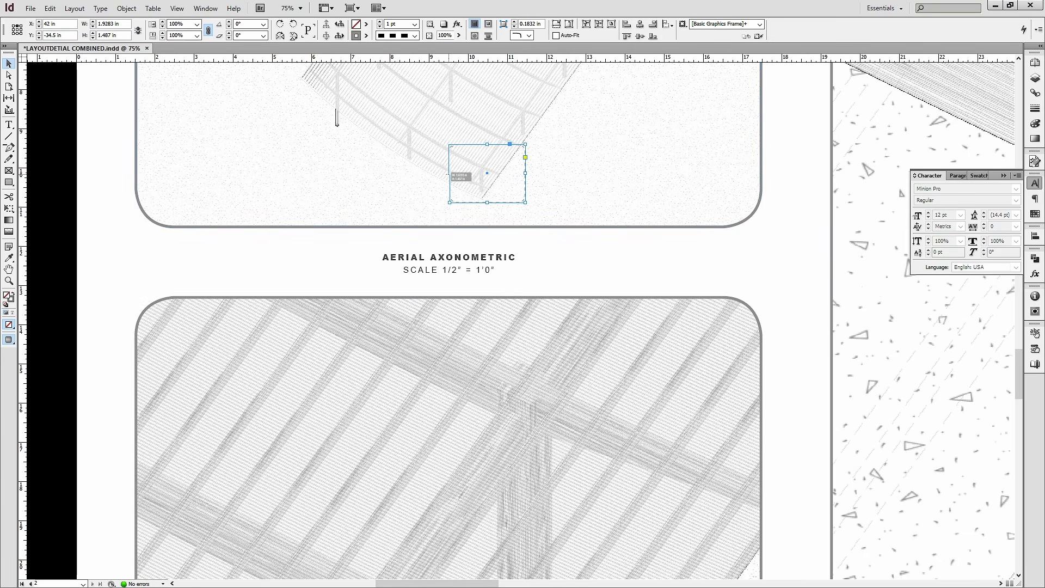
{"action": "left_click_drag", "start_coordinate": [450, 175], "coordinate": [439, 175]}
{"action": "left_click", "coordinate": [552, 256]}
Examine how the frames in the first column progress in scale from the aerial axonometric to the top post and post-base details.
{"action": "middle_click_drag", "start_coordinate": [660, 243], "coordinate": [670, 331]}
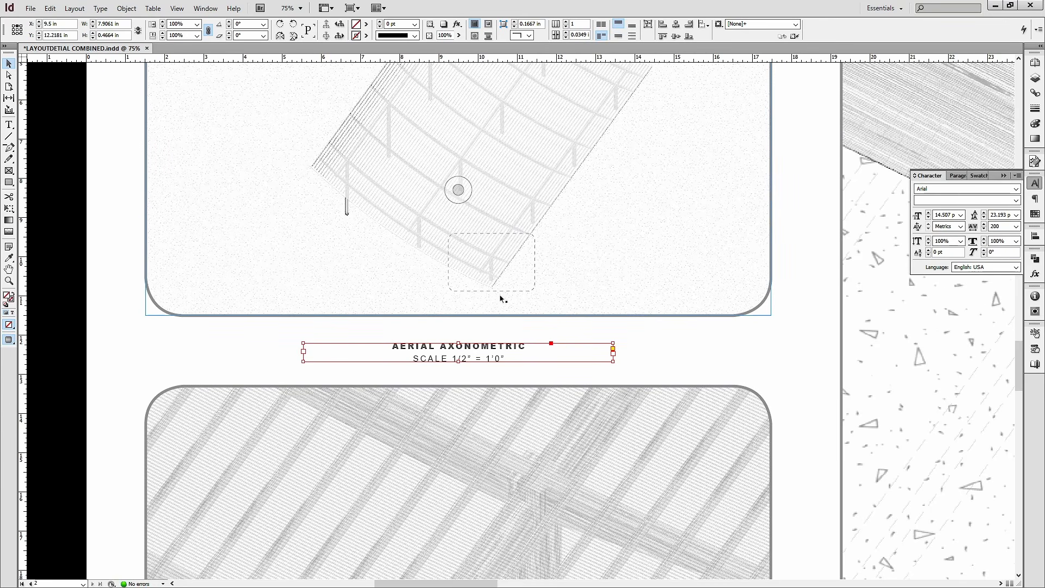
{"action": "scroll", "coordinate": [502, 299], "scroll_direction": "down", "scroll_amount": 5}
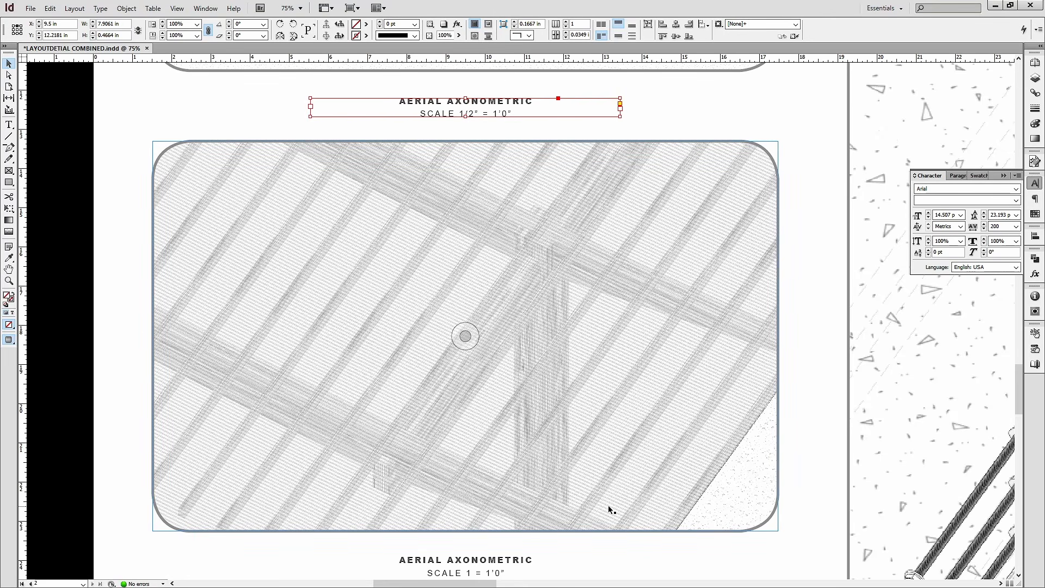
{"action": "scroll", "coordinate": [462, 468], "scroll_direction": "down", "scroll_amount": 10}
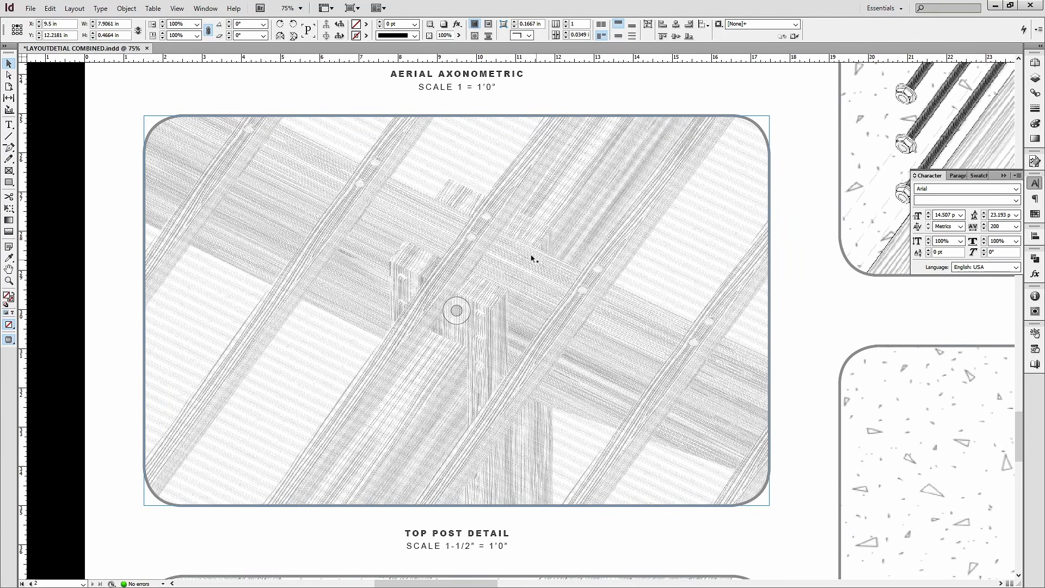
{"action": "scroll", "coordinate": [634, 349], "scroll_direction": "down", "scroll_amount": 10}
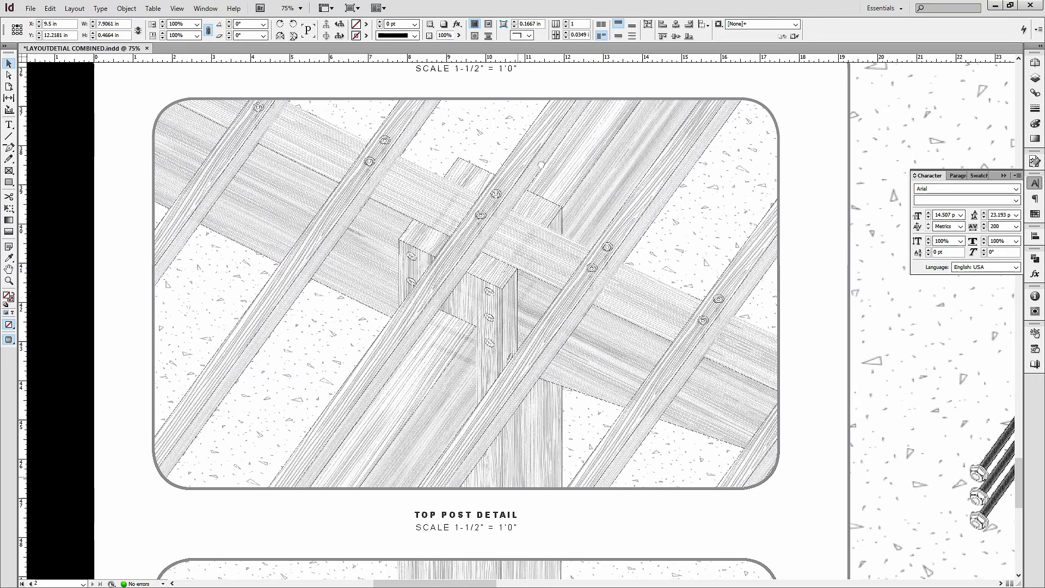
{"action": "left_click", "coordinate": [467, 297]}
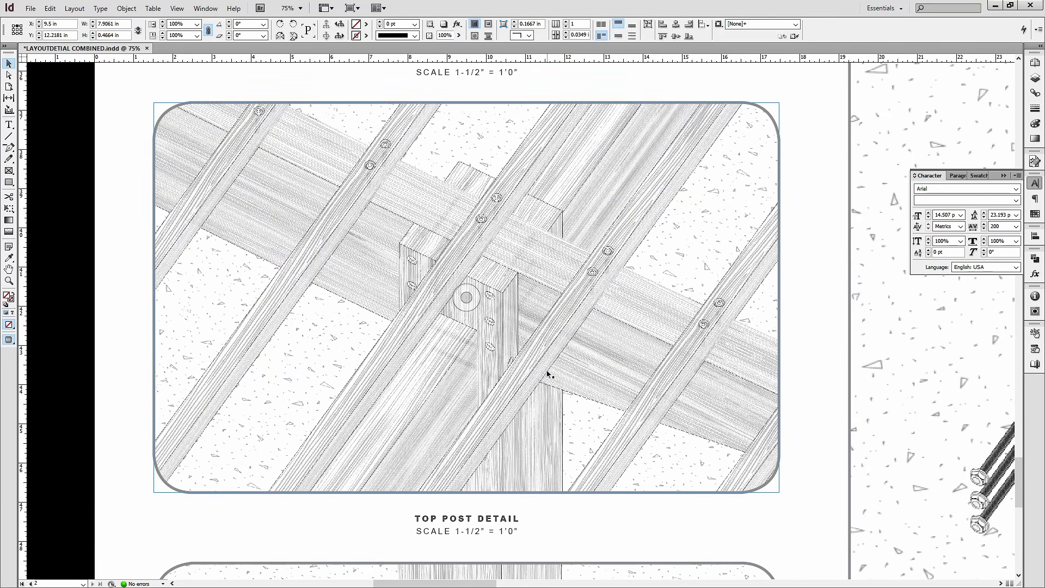
{"action": "scroll", "coordinate": [547, 374], "scroll_direction": "down", "scroll_amount": 8}
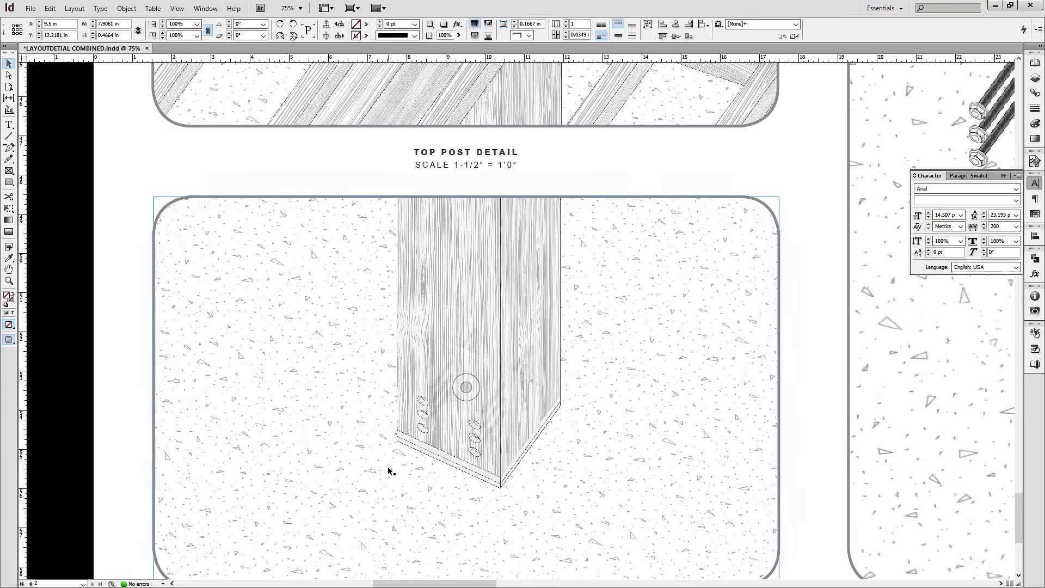
{"action": "left_click_drag", "start_coordinate": [574, 450], "coordinate": [569, 381]}
{"action": "left_click_drag", "start_coordinate": [550, 140], "coordinate": [550, 274]}
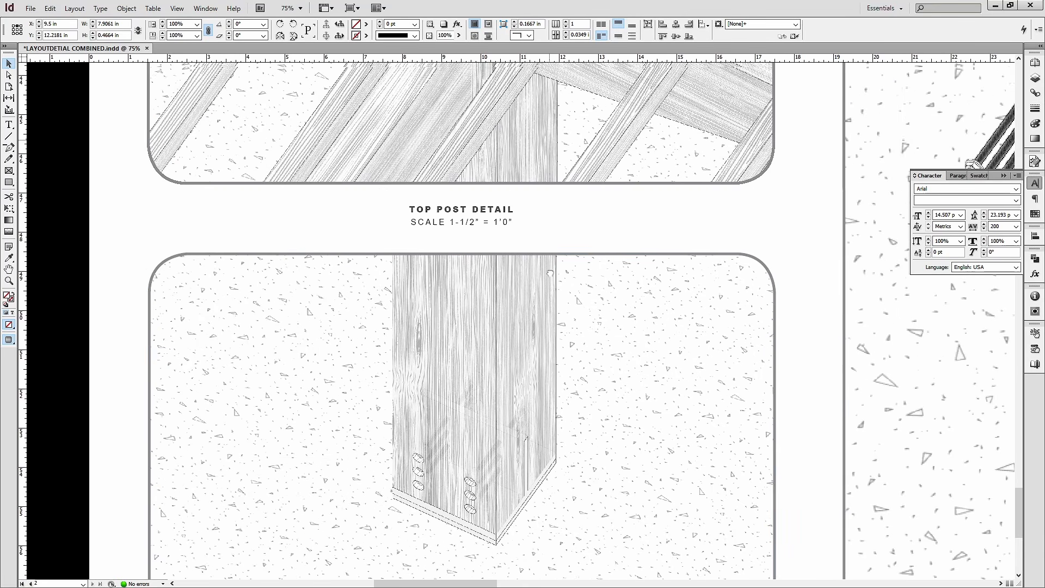
{"action": "scroll", "coordinate": [551, 274], "scroll_direction": "up", "scroll_amount": 4}
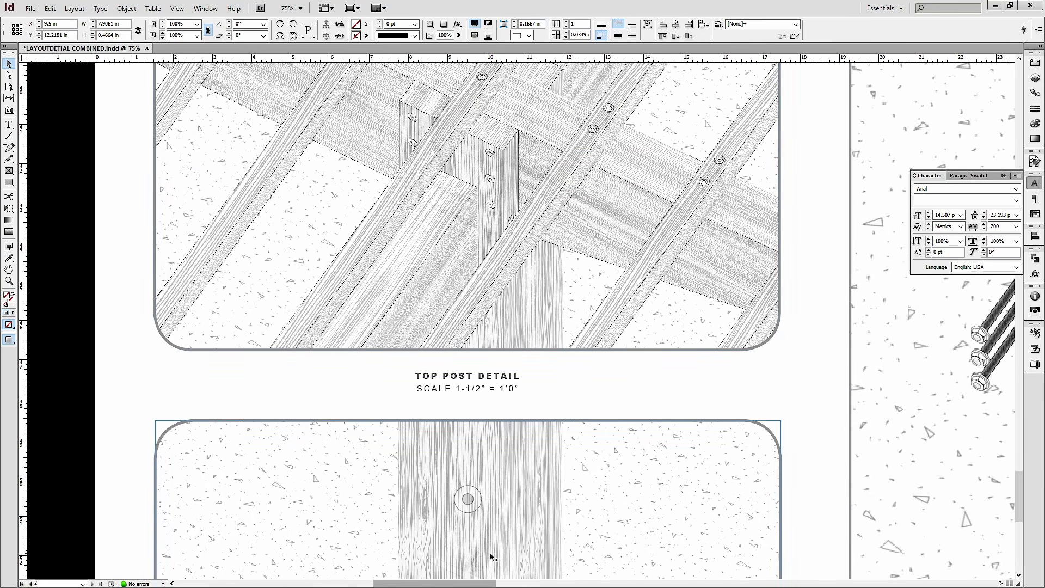
{"action": "scroll", "coordinate": [494, 558], "scroll_direction": "down", "scroll_amount": 5}
{"action": "scroll", "coordinate": [507, 560], "scroll_direction": "up", "scroll_amount": 15}
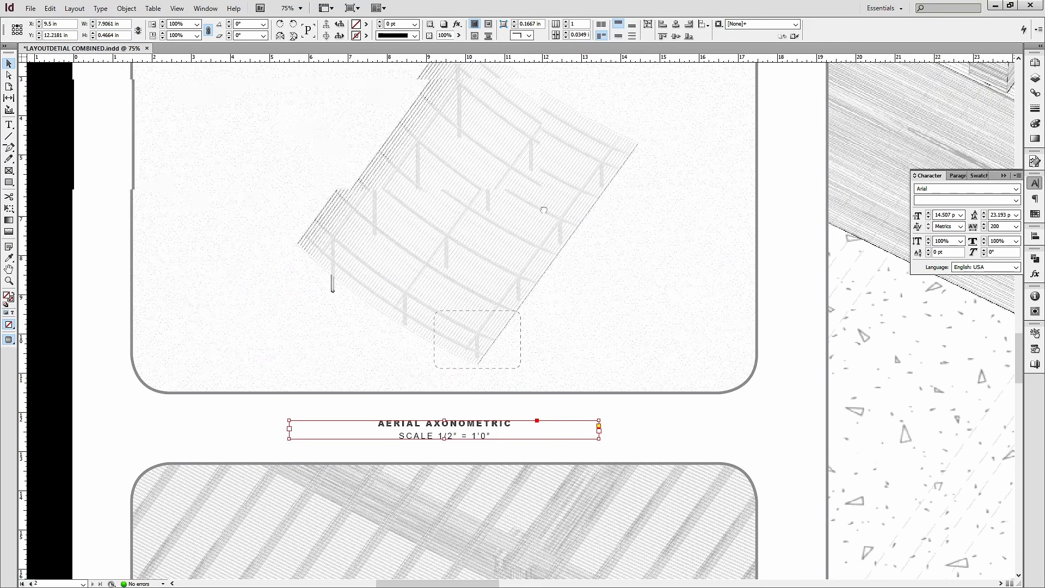
{"action": "left_click_drag", "start_coordinate": [543, 210], "coordinate": [538, 347]}
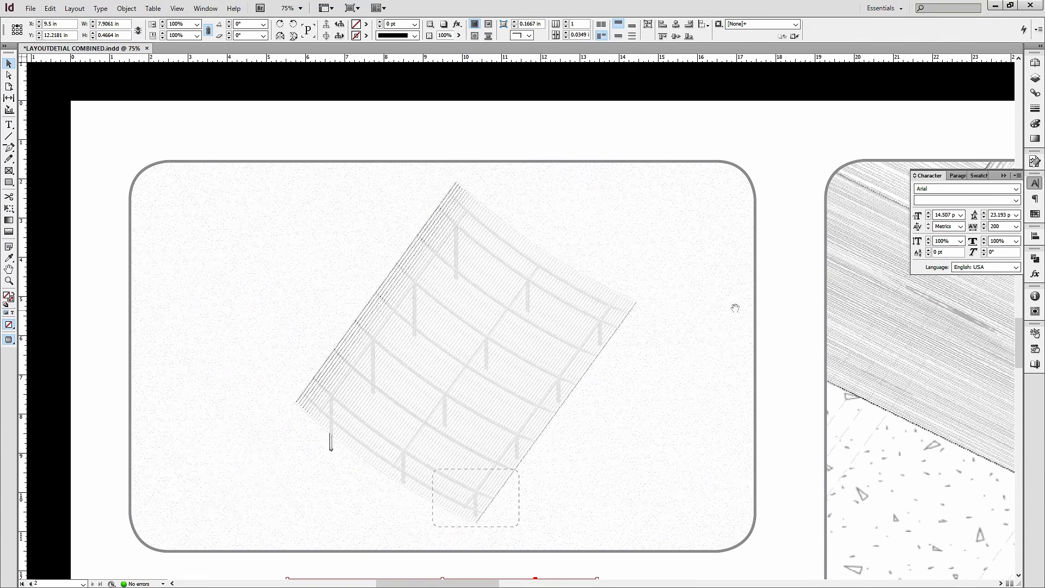
Examine the large exploded post detail frame on the layout, from the purlins and beam down to the bolts and post.
{"action": "left_click_drag", "start_coordinate": [838, 384], "coordinate": [453, 234]}
{"action": "left_click_drag", "start_coordinate": [716, 270], "coordinate": [466, 266]}
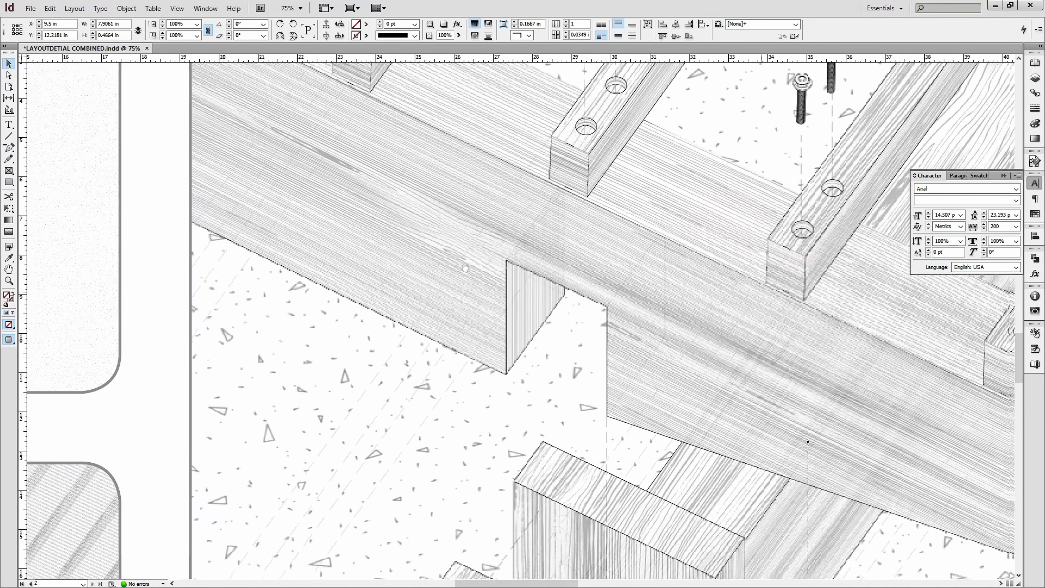
{"action": "left_click_drag", "start_coordinate": [584, 243], "coordinate": [452, 223]}
{"action": "key", "text": "ctrl+minus"}
{"action": "key", "text": "ctrl+minus"}
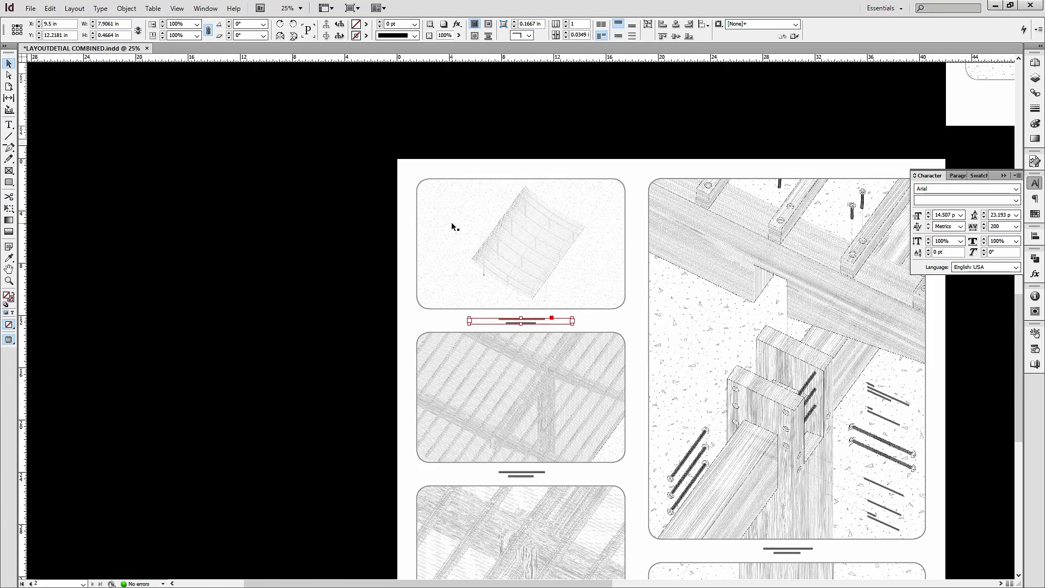
{"action": "left_click_drag", "start_coordinate": [751, 272], "coordinate": [467, 236]}
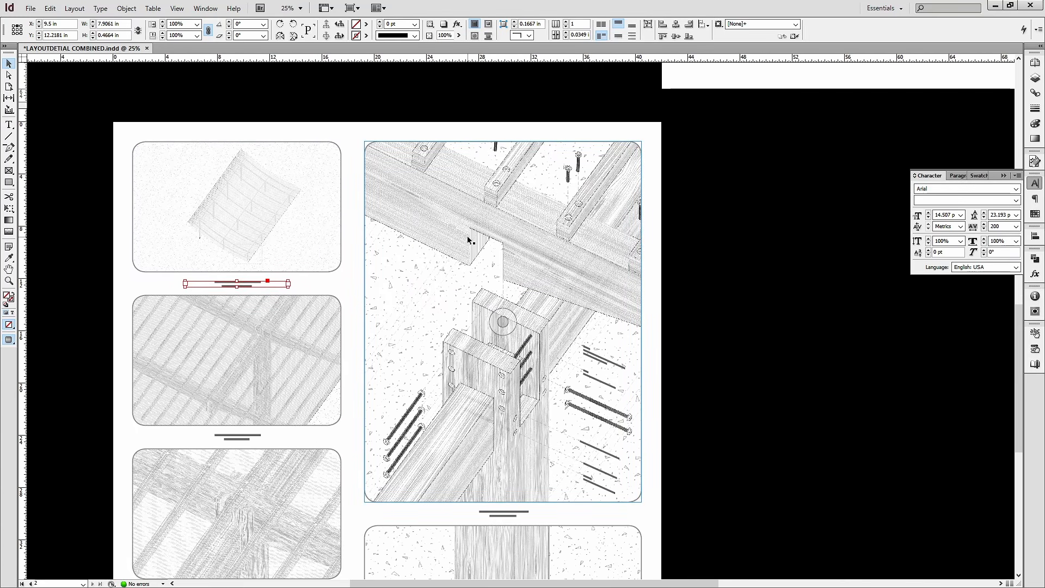
{"action": "key", "text": "ctrl+equal"}
{"action": "left_click_drag", "start_coordinate": [791, 283], "coordinate": [413, 241]}
{"action": "left_click_drag", "start_coordinate": [694, 232], "coordinate": [420, 393]}
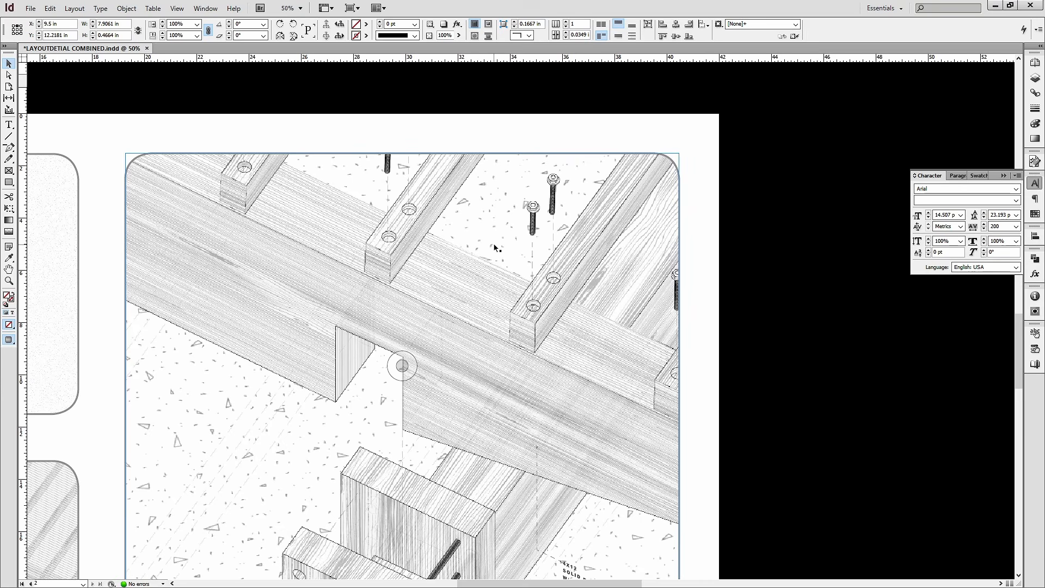
{"action": "left_click_drag", "start_coordinate": [449, 475], "coordinate": [467, 308]}
{"action": "left_click_drag", "start_coordinate": [516, 442], "coordinate": [519, 269]}
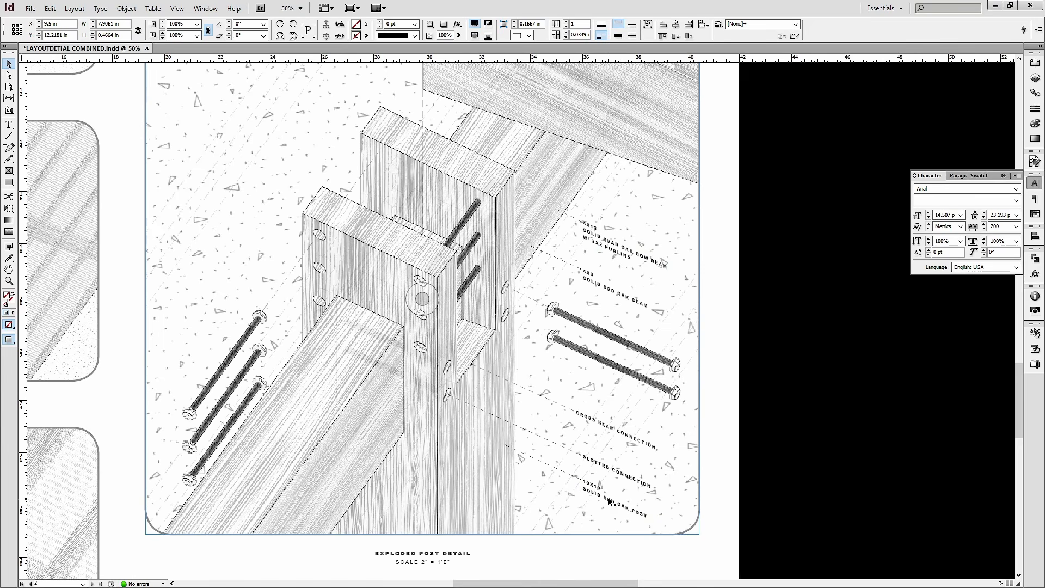
Examine the leader labels beside the exploded post and check the rotation and shear angles of the 10X10 SOLID RED OAK POST label.
{"action": "mouse_move", "coordinate": [602, 203]}
{"action": "left_mouse_down"}
{"action": "mouse_move", "coordinate": [591, 297]}
{"action": "mouse_move", "coordinate": [589, 216]}
{"action": "left_mouse_up"}
{"action": "key", "text": "ctrl+1"}
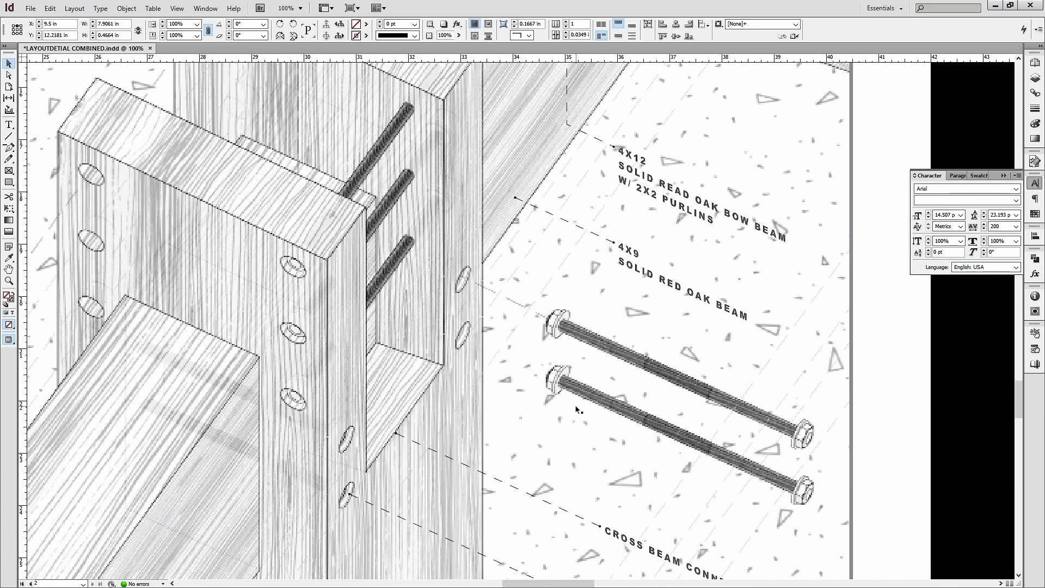
{"action": "left_click_drag", "start_coordinate": [543, 414], "coordinate": [556, 239]}
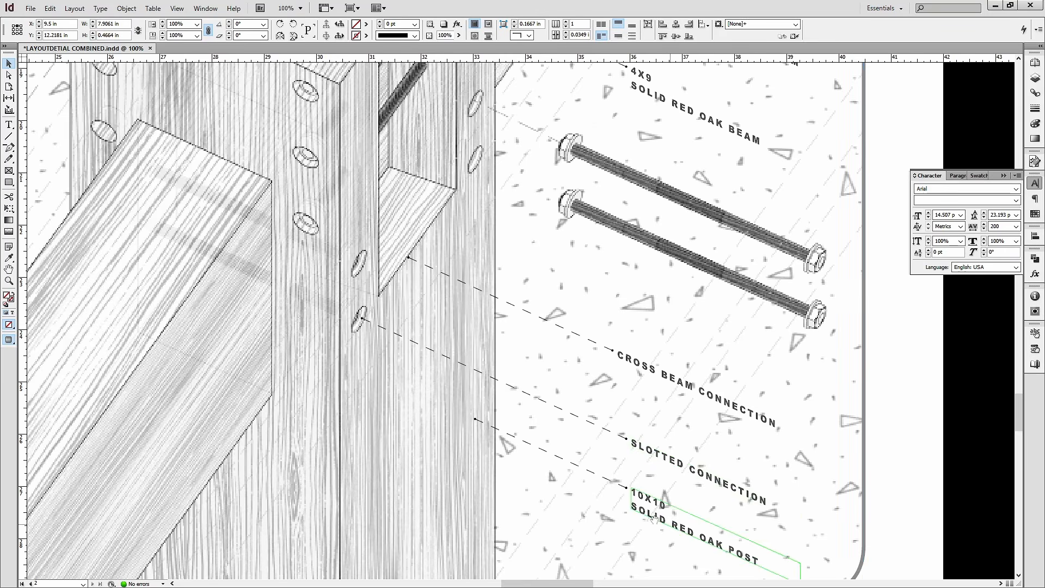
{"action": "left_click_drag", "start_coordinate": [658, 519], "coordinate": [670, 370]}
{"action": "left_click", "coordinate": [452, 257]}
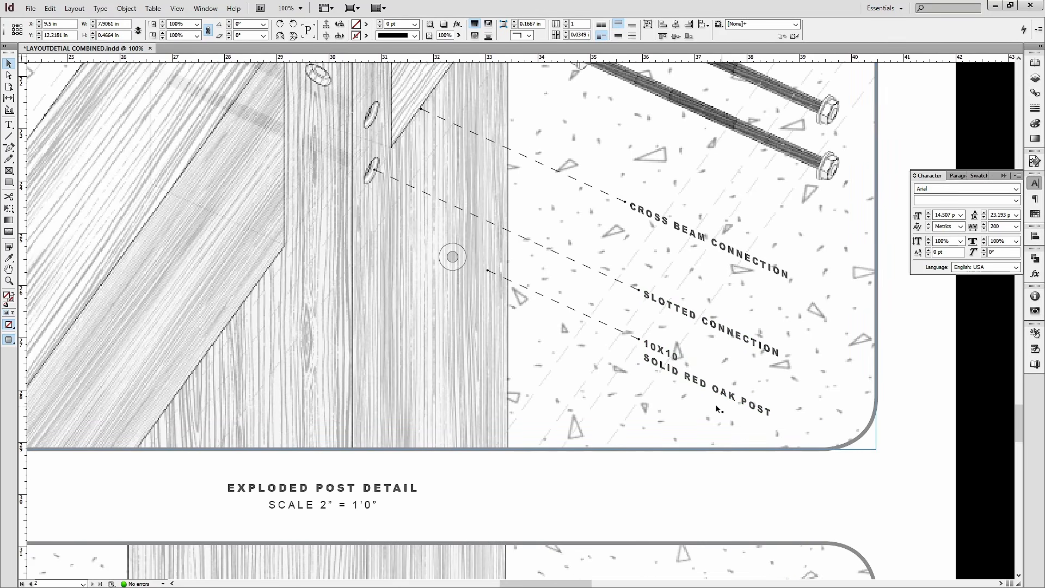
{"action": "left_click", "coordinate": [699, 384]}
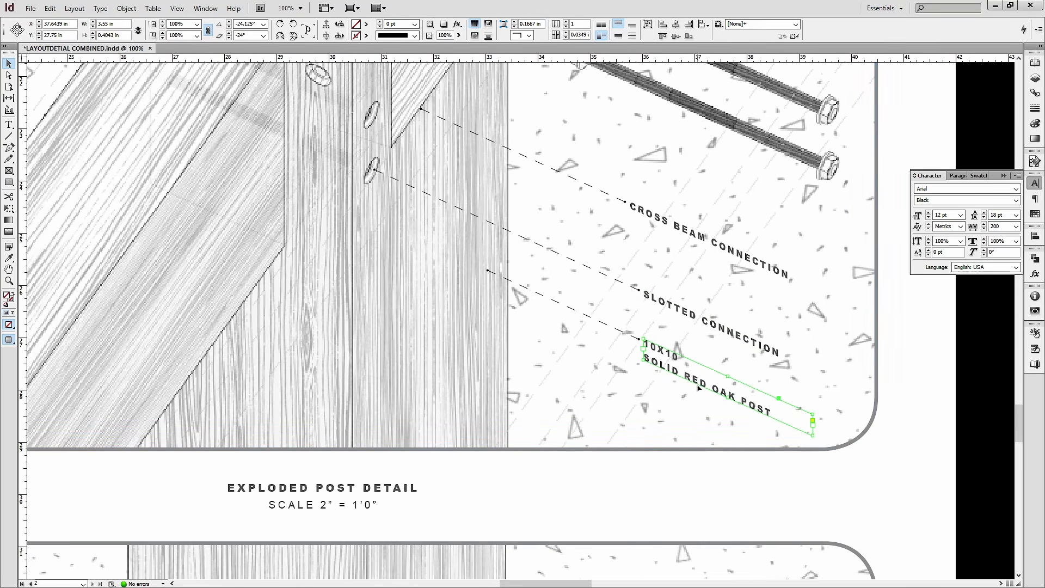
{"action": "left_click_drag", "start_coordinate": [676, 382], "coordinate": [696, 428]}
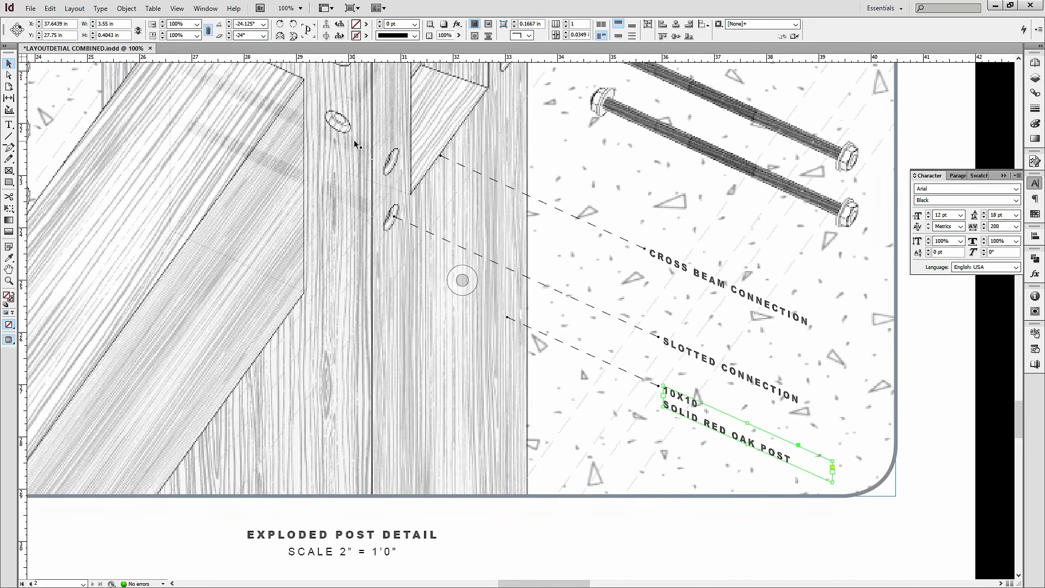
{"action": "key", "text": "ctrl+alt+g"}
{"action": "mouse_move", "coordinate": [291, 38]}
{"action": "left_mouse_down"}
{"action": "mouse_move", "coordinate": [217, 5]}
{"action": "mouse_move", "coordinate": [283, 16]}
{"action": "mouse_move", "coordinate": [206, 41]}
{"action": "mouse_move", "coordinate": [221, 30]}
{"action": "left_mouse_up"}
{"action": "key", "text": "Escape"}
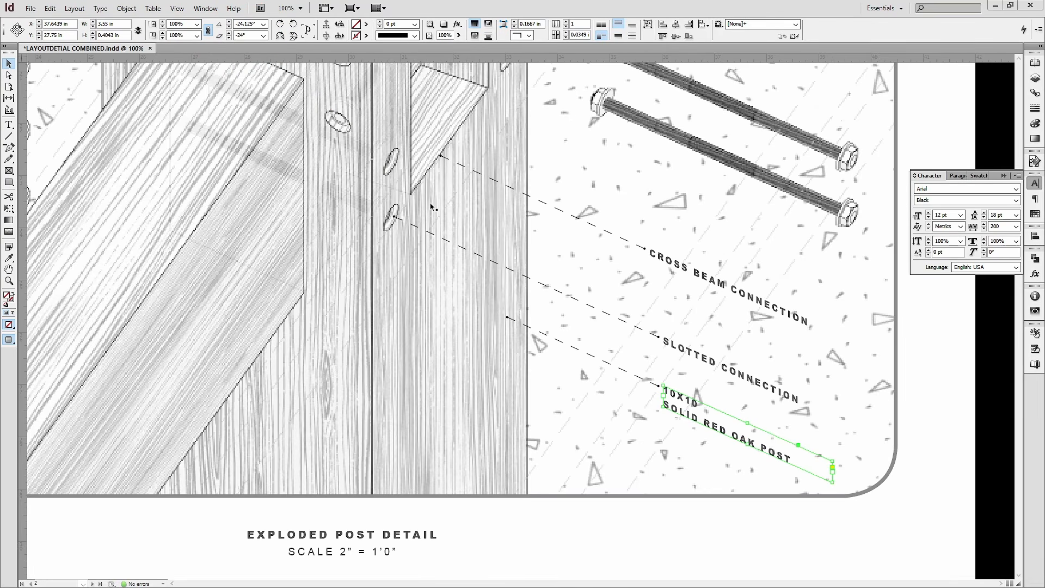
Try a copy of the SLOTTED CONNECTION label along the cross beam's upper end edge, rotated to -25.125°, and remove the copy.
{"action": "left_click", "coordinate": [462, 280]}
{"action": "left_click", "coordinate": [753, 341]}
{"action": "left_click_drag", "start_coordinate": [707, 361], "coordinate": [292, 158]}
{"action": "key", "text": "e"}
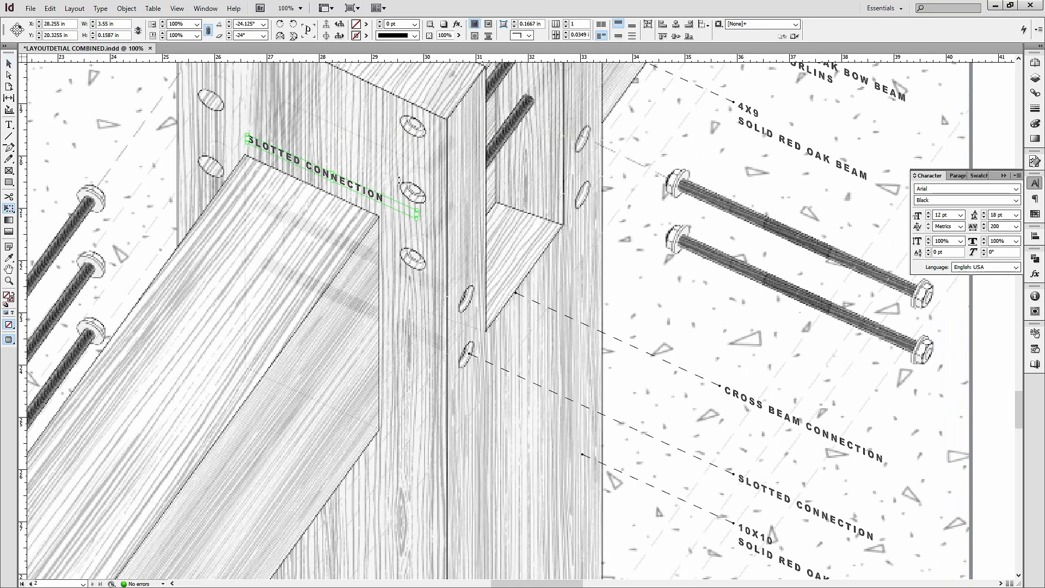
{"action": "left_click_drag", "start_coordinate": [405, 196], "coordinate": [385, 216]}
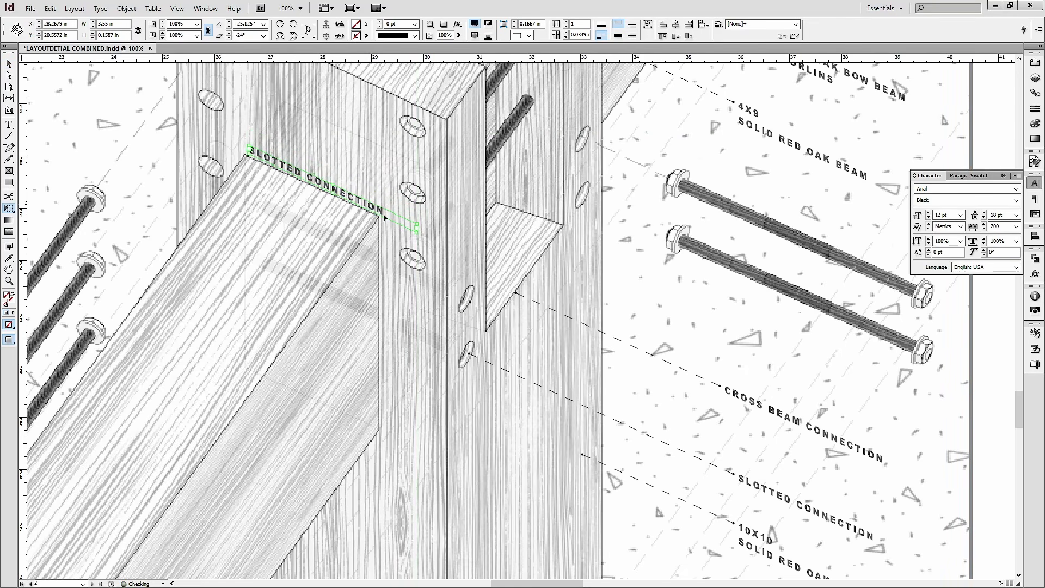
{"action": "left_click", "coordinate": [155, 172]}
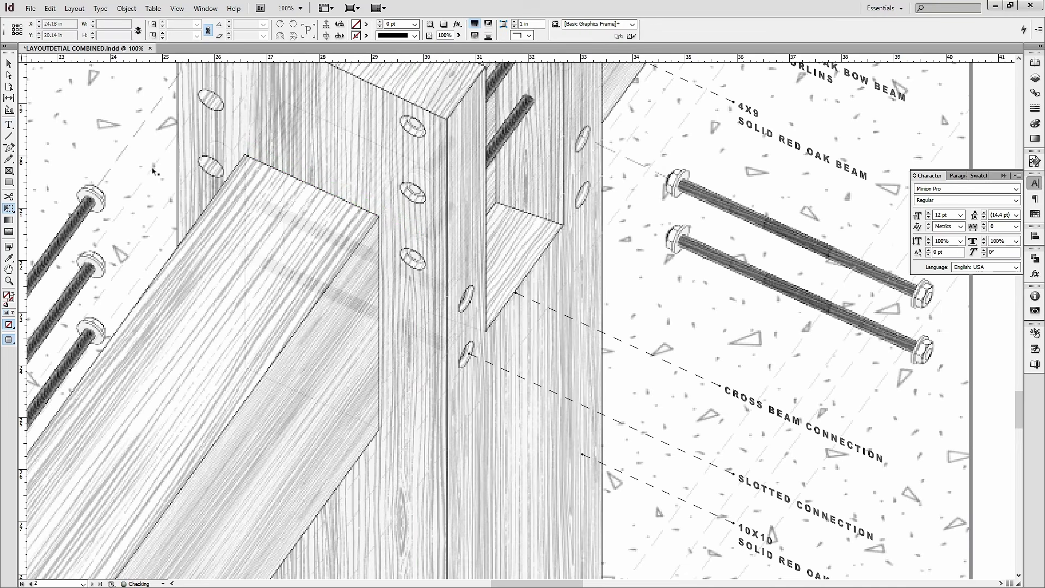
Copy the CROSS BEAM CONNECTION text into a new text frame of about 2.7 by 1.3 in over the cross beam's upper end.
{"action": "left_click", "coordinate": [9, 125]}
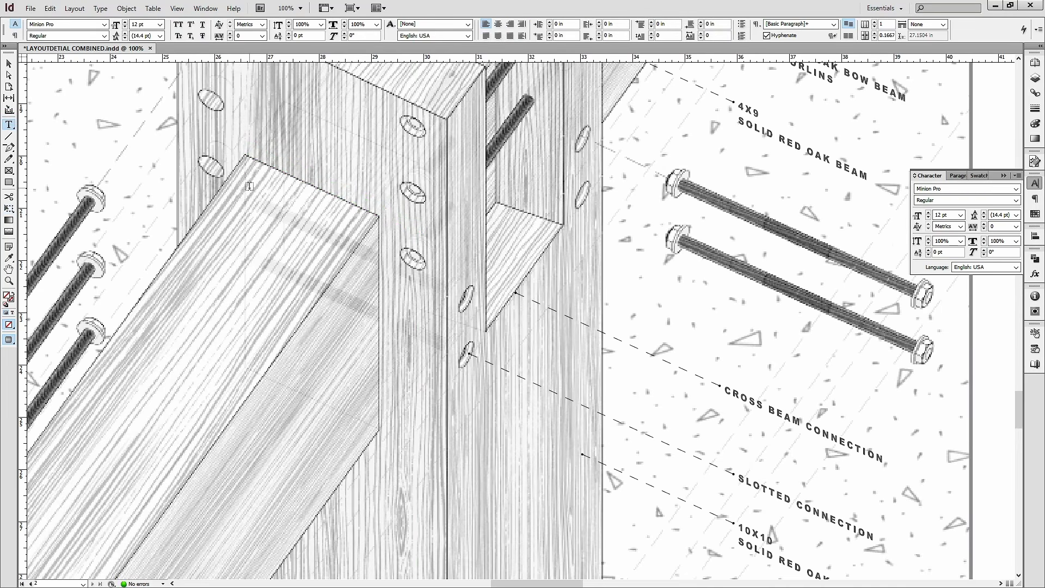
{"action": "key", "text": "v"}
{"action": "double_click", "coordinate": [855, 448]}
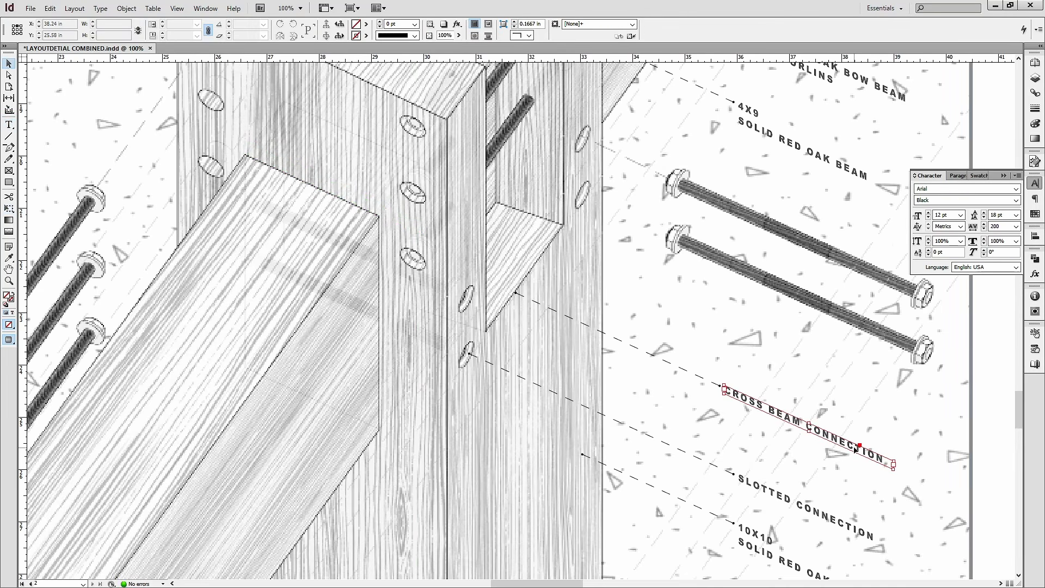
{"action": "key", "text": "ctrl+a"}
{"action": "left_click", "coordinate": [850, 443]}
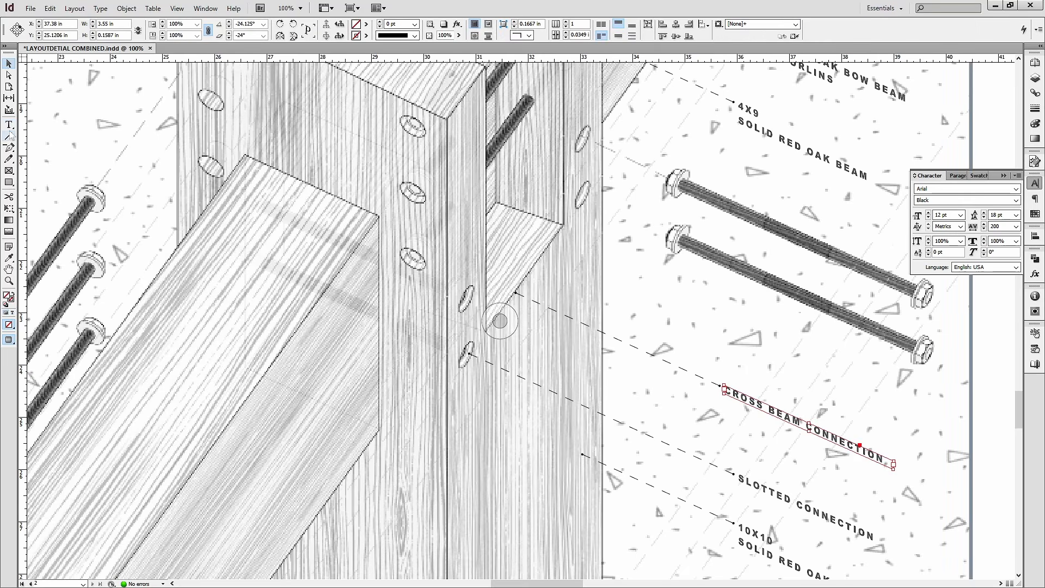
{"action": "key", "text": "ctrl+a"}
{"action": "key", "text": "ctrl+c"}
{"action": "left_click_drag", "start_coordinate": [257, 203], "coordinate": [378, 276]}
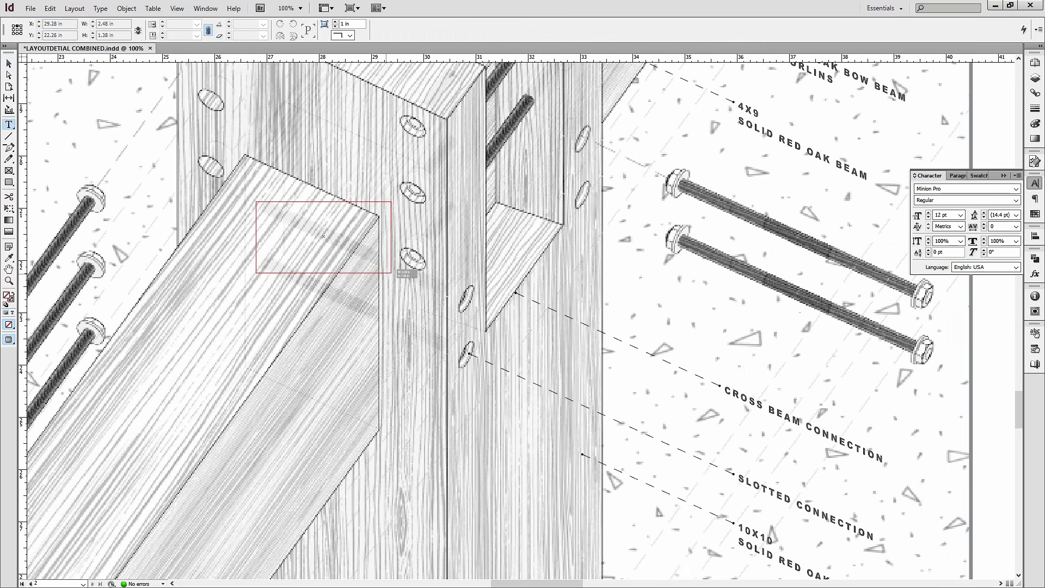
{"action": "key", "text": "ctrl+v"}
{"action": "key", "text": "Escape"}
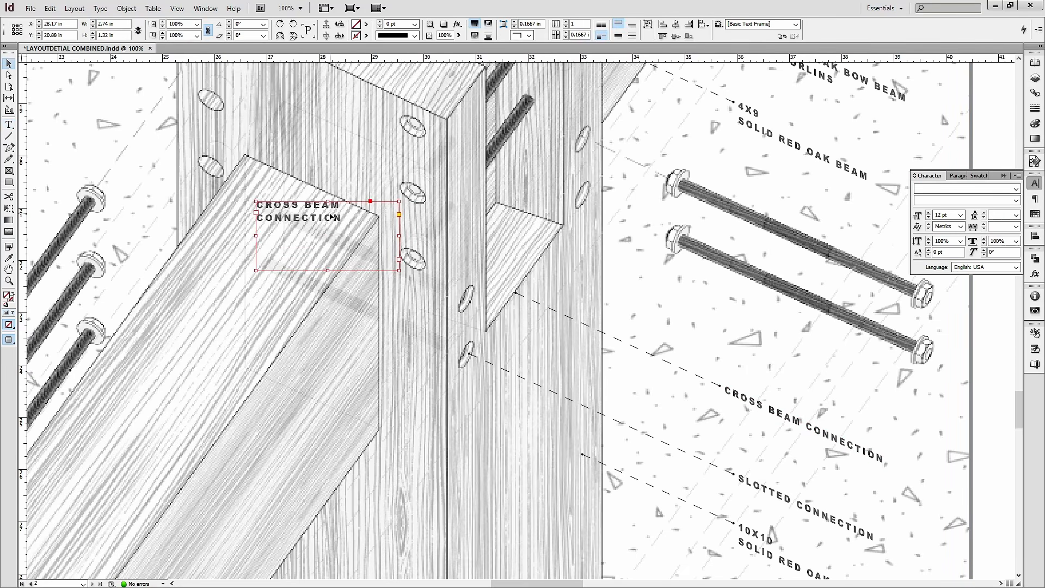
Widen the copied label's frame to hold the text on one line and fit the frame to its content.
{"action": "left_click_drag", "start_coordinate": [399, 270], "coordinate": [453, 220]}
{"action": "left_click", "coordinate": [359, 279]}
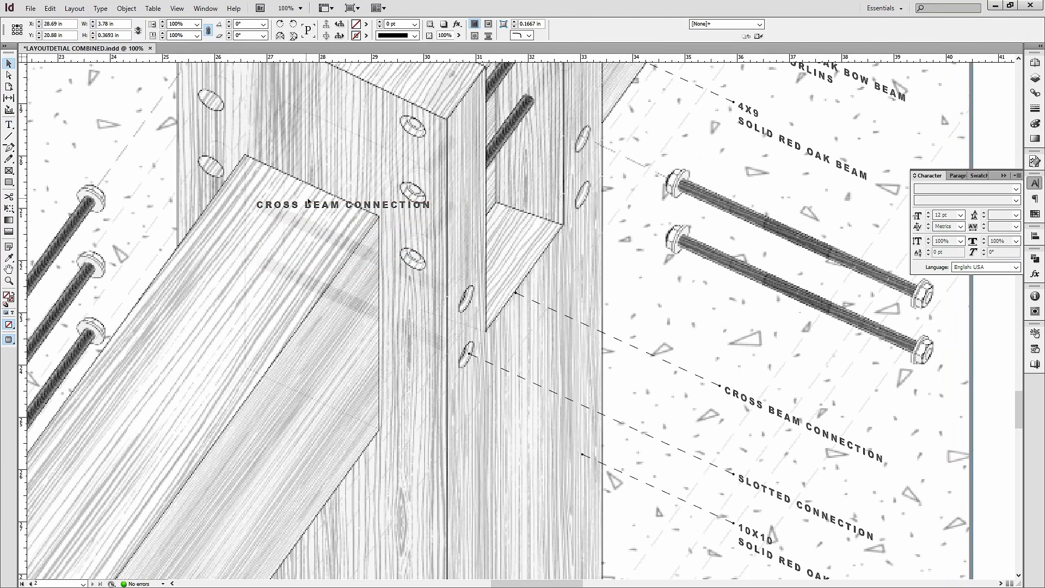
{"action": "left_click", "coordinate": [335, 212]}
{"action": "key", "text": "ctrl+alt+c"}
Move the copied label to the cross beam's upper end edge and rotate it to -25° along that edge.
{"action": "left_click_drag", "start_coordinate": [365, 209], "coordinate": [337, 169]}
{"action": "key", "text": "e"}
{"action": "left_click_drag", "start_coordinate": [402, 156], "coordinate": [415, 218]}
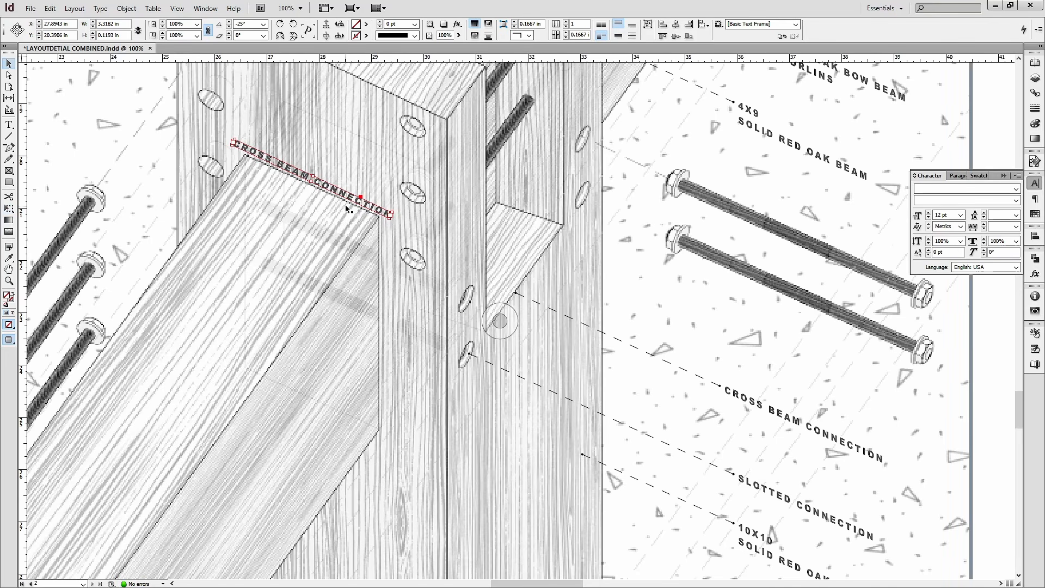
{"action": "left_click_drag", "start_coordinate": [344, 193], "coordinate": [349, 199]}
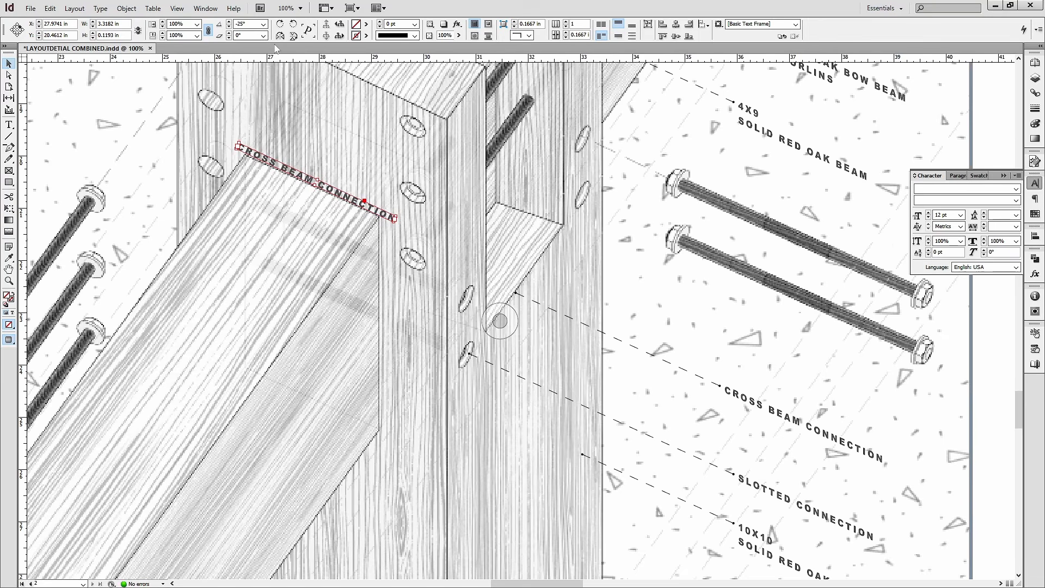
Refine the copied label's rotation to -24.5°, trying 24° and -24° first.
{"action": "left_click", "coordinate": [238, 24]}
{"action": "type", "text": "2"}
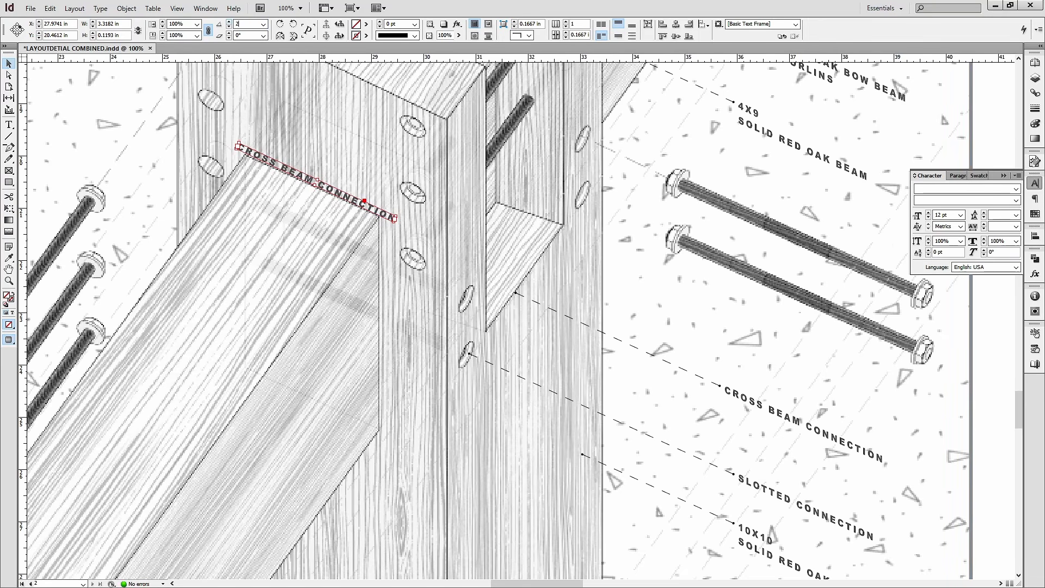
{"action": "type", "text": "4"}
{"action": "key", "text": "Return"}
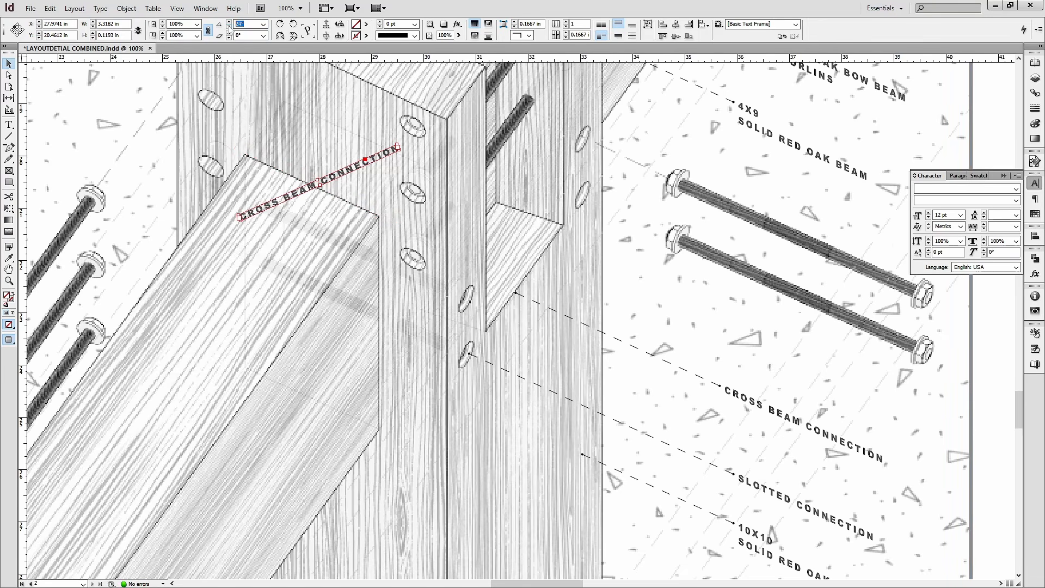
{"action": "key", "text": "Return"}
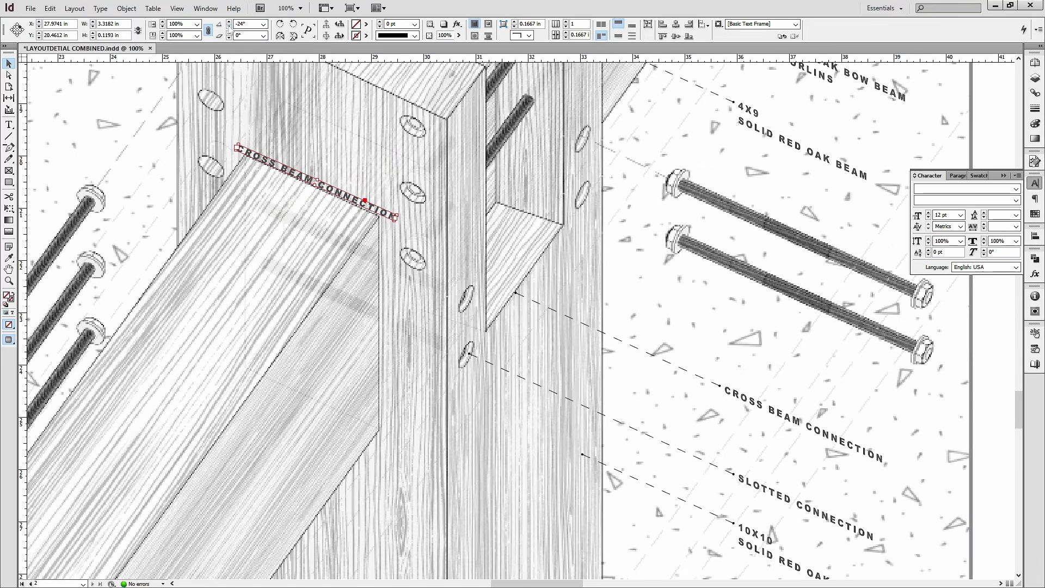
{"action": "left_click", "coordinate": [219, 22]}
{"action": "type", "text": "-24.5"}
{"action": "key", "text": "Return"}
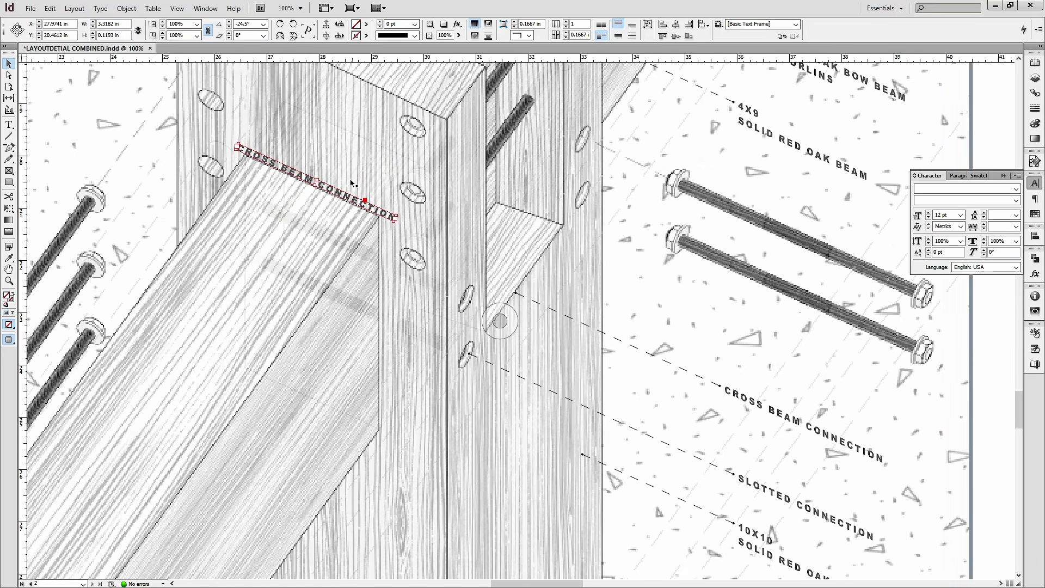
Nudge the copied label slightly off the beam edge and set its shear to -24°, trying 24° first.
{"action": "left_click_drag", "start_coordinate": [336, 189], "coordinate": [335, 187]}
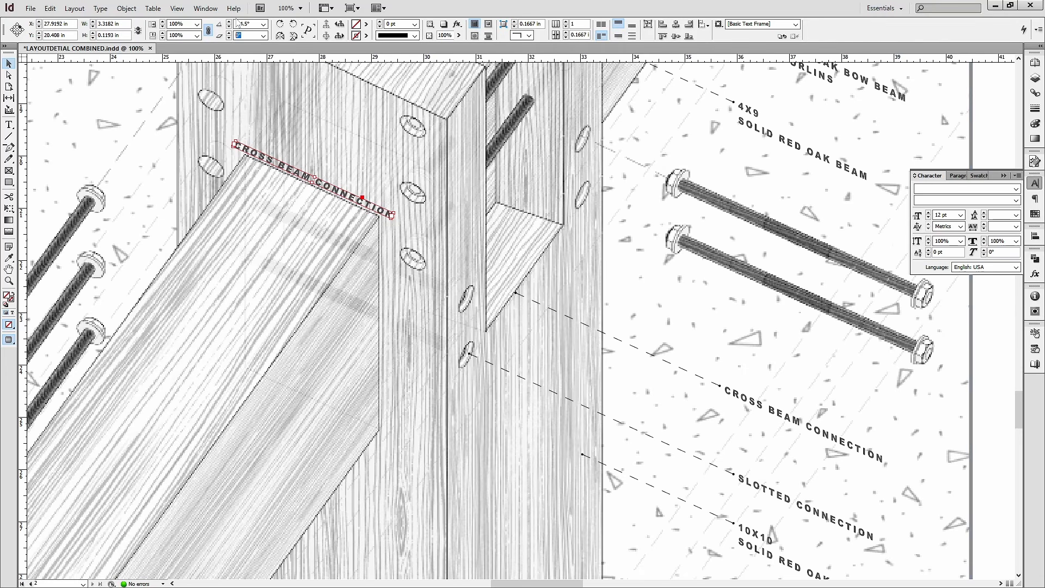
{"action": "key", "text": "Return"}
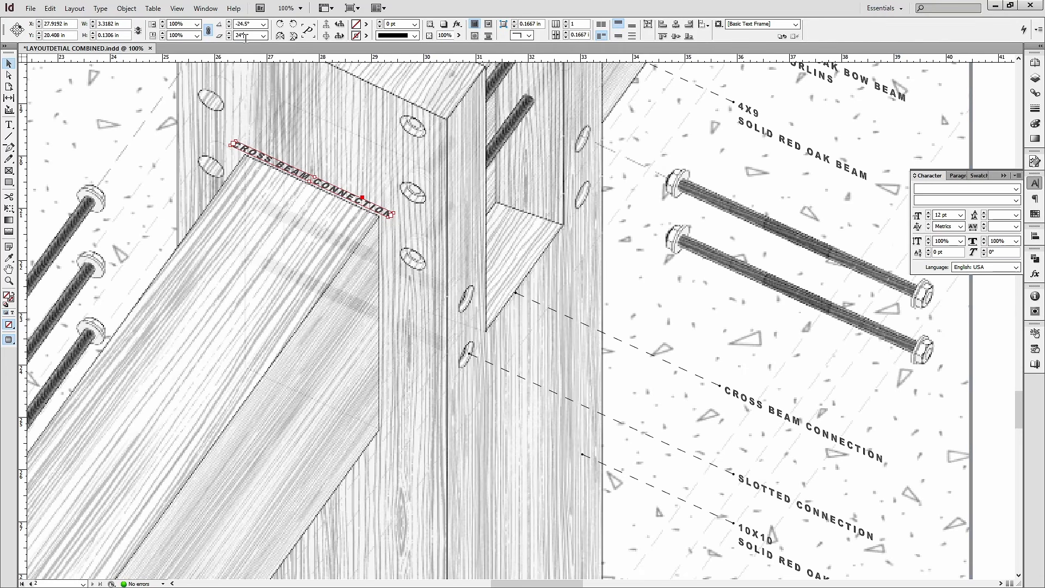
{"action": "type", "text": "-24"}
{"action": "key", "text": "Return"}
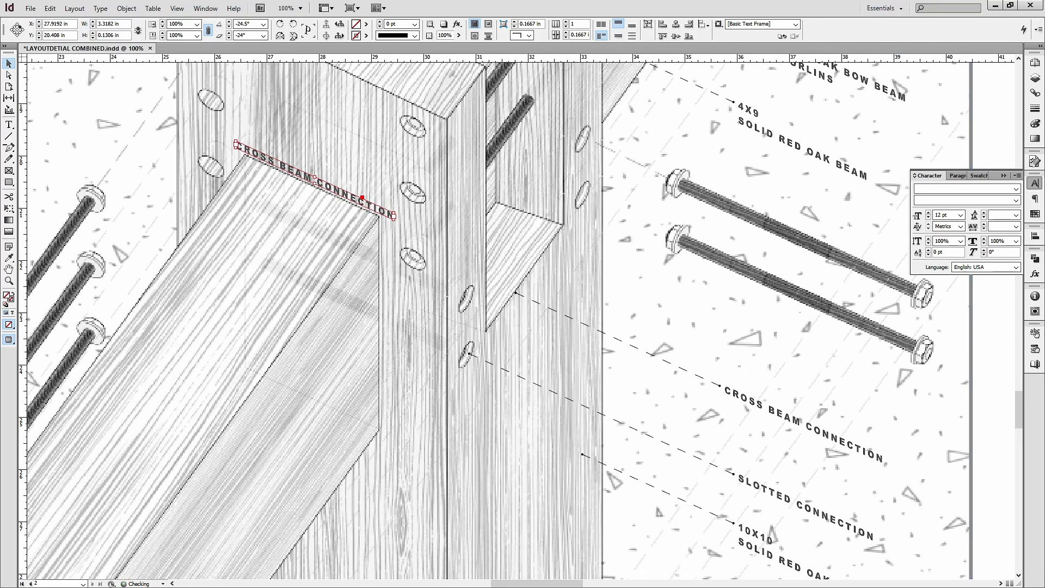
{"action": "left_click", "coordinate": [301, 190]}
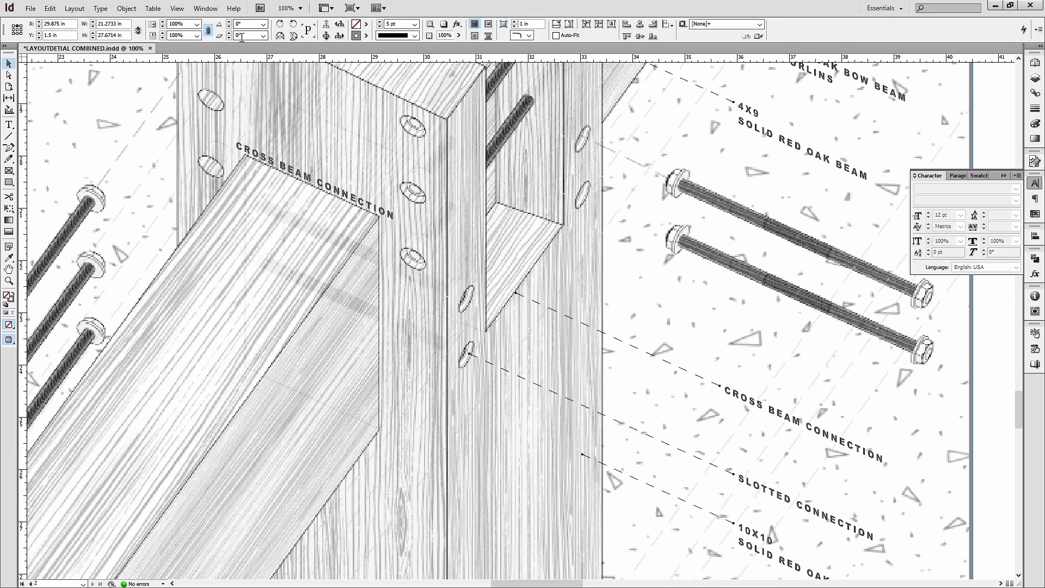
{"action": "left_click", "coordinate": [314, 201]}
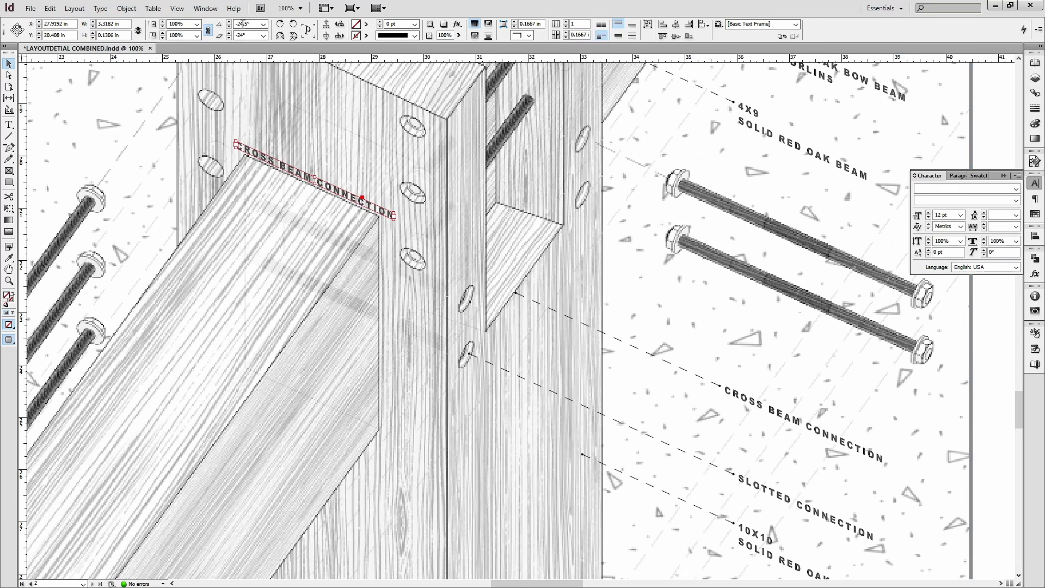
{"action": "left_click", "coordinate": [500, 321]}
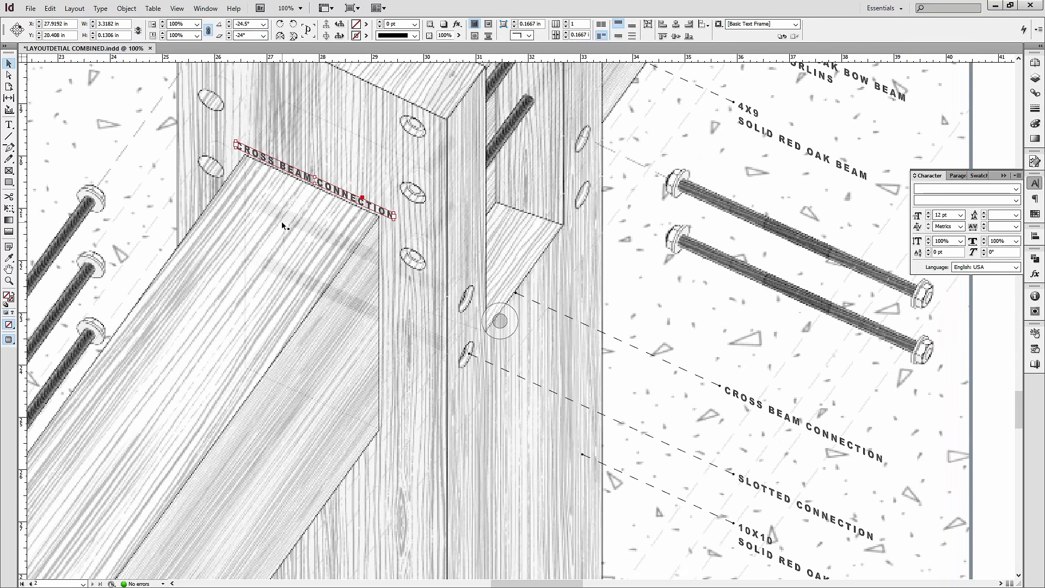
Move the copied CROSS BEAM CONNECTION label down across the post and delete it.
{"action": "left_click_drag", "start_coordinate": [291, 170], "coordinate": [410, 373]}
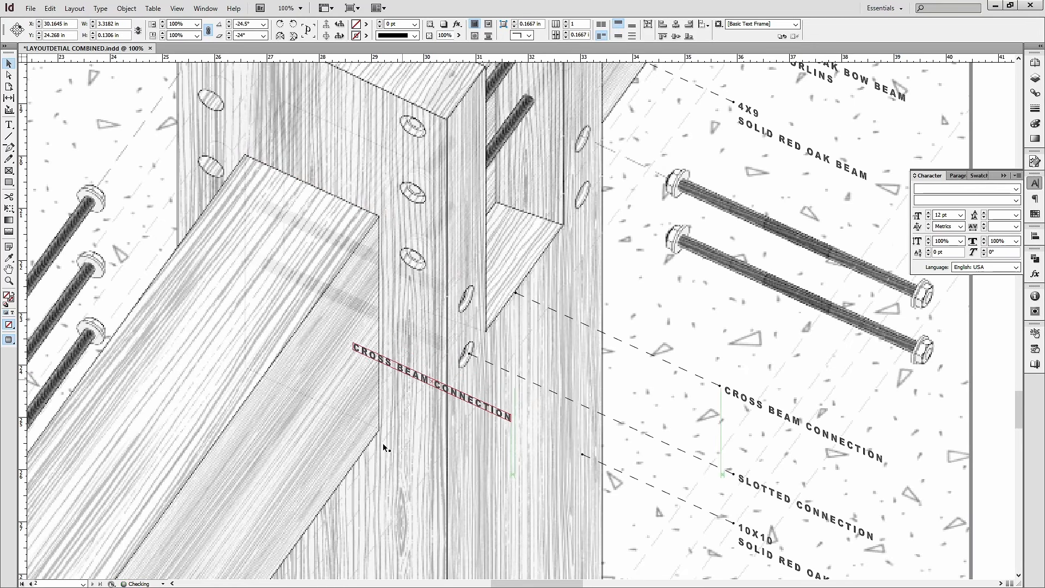
{"action": "left_click", "coordinate": [474, 432]}
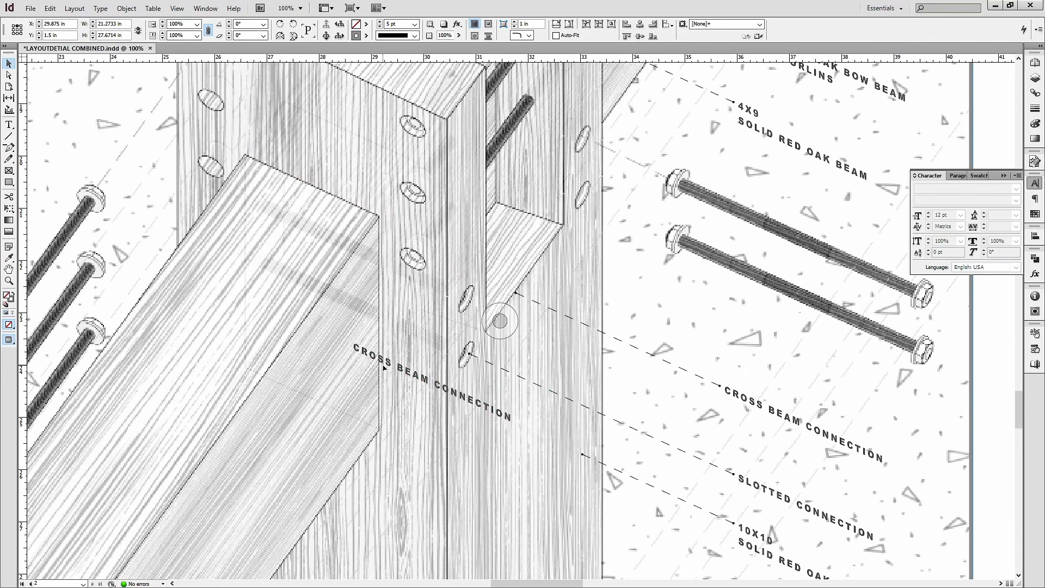
{"action": "left_click", "coordinate": [500, 321]}
{"action": "left_click", "coordinate": [500, 321]}
{"action": "left_click", "coordinate": [479, 402]}
{"action": "key", "text": "Delete"}
Check the rotation angle of the dashed leader line running to the SLOTTED CONNECTION label.
{"action": "scroll", "coordinate": [660, 267], "scroll_direction": "up", "scroll_amount": 3}
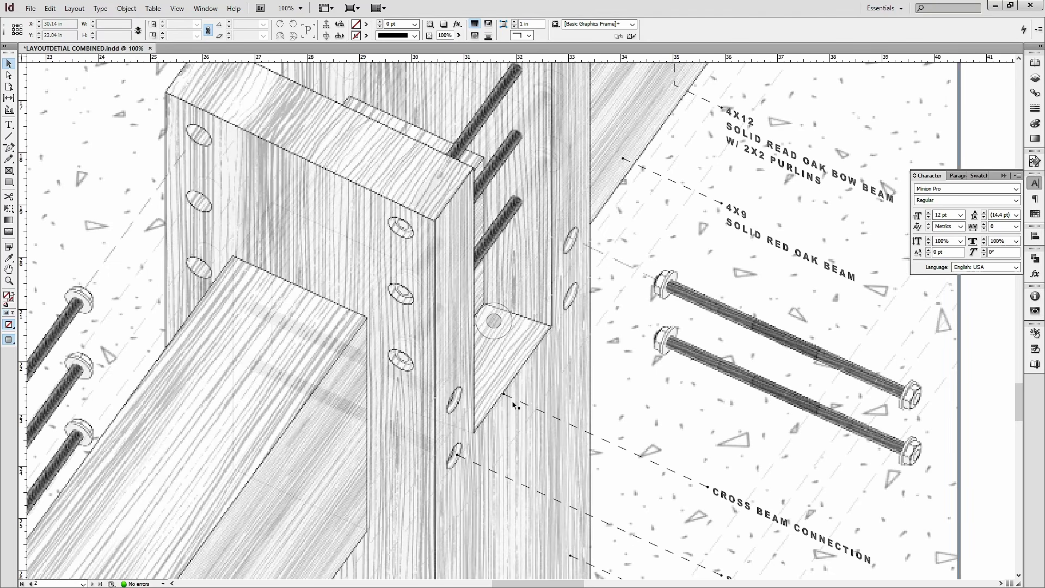
{"action": "scroll", "coordinate": [559, 478], "scroll_direction": "down", "scroll_amount": 1}
{"action": "left_click", "coordinate": [565, 462]}
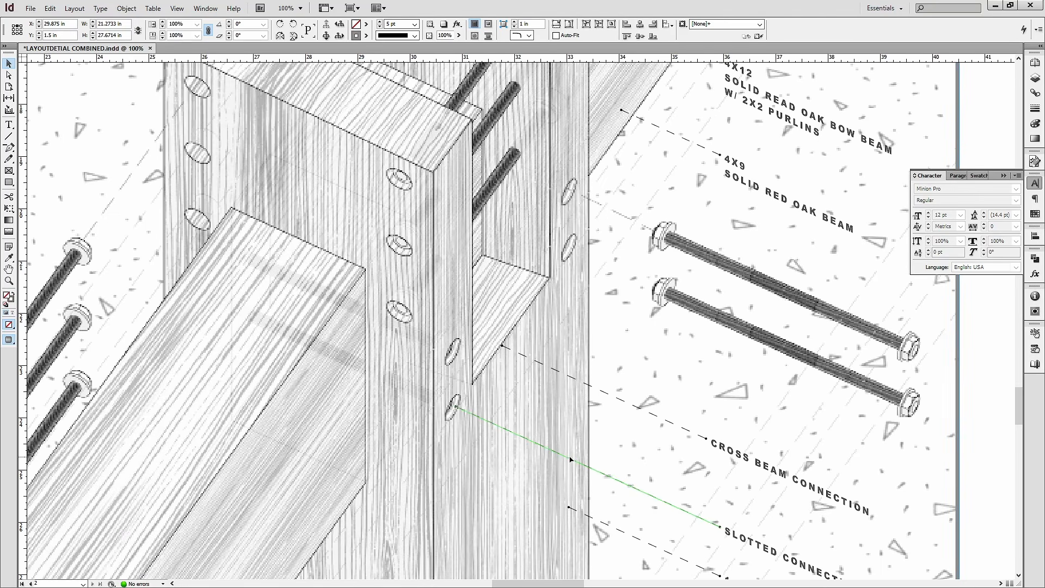
{"action": "left_click", "coordinate": [680, 372]}
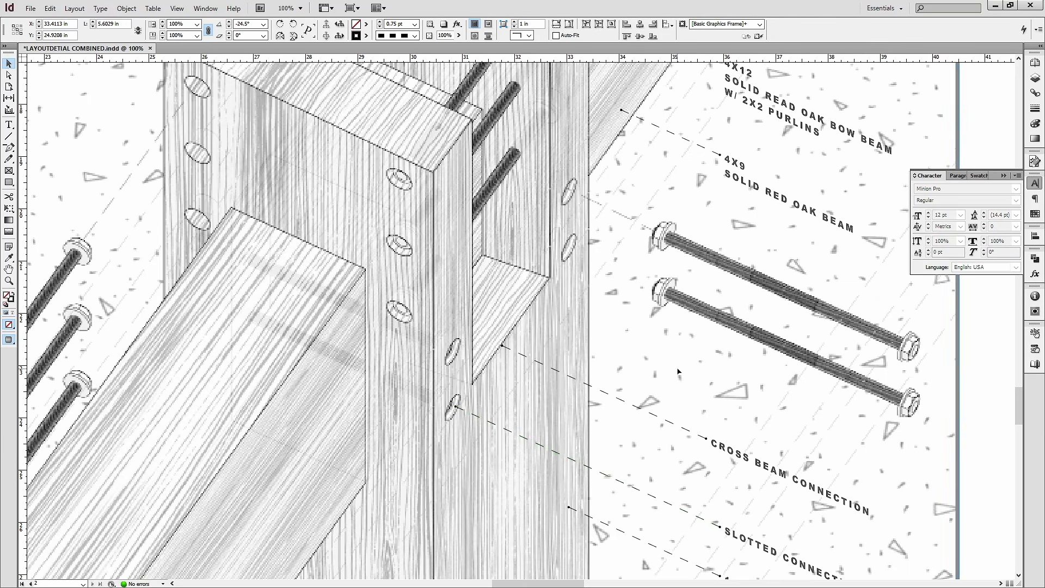
Review both exploded detail frames and the whole assembly drawing page, including its title line.
{"action": "scroll", "coordinate": [678, 374], "scroll_direction": "down", "scroll_amount": 1, "text": "alt"}
{"action": "left_click_drag", "start_coordinate": [734, 535], "coordinate": [695, 397]}
{"action": "scroll", "coordinate": [637, 296], "scroll_direction": "down", "scroll_amount": 1, "text": "alt"}
{"action": "left_click_drag", "start_coordinate": [607, 212], "coordinate": [620, 429]}
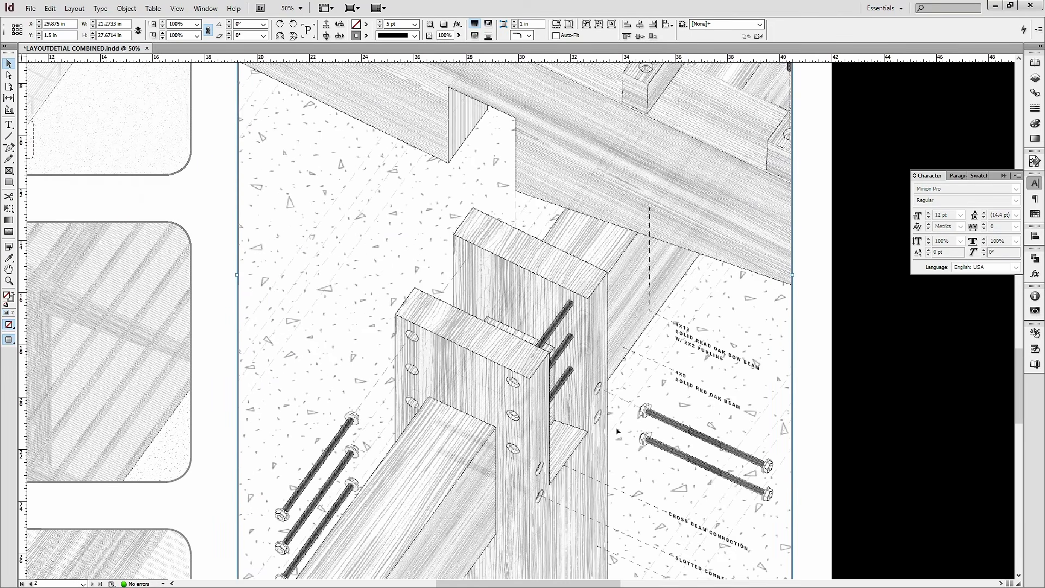
{"action": "scroll", "coordinate": [628, 317], "scroll_direction": "down", "scroll_amount": 1, "text": "alt"}
{"action": "left_click_drag", "start_coordinate": [626, 367], "coordinate": [609, 315]}
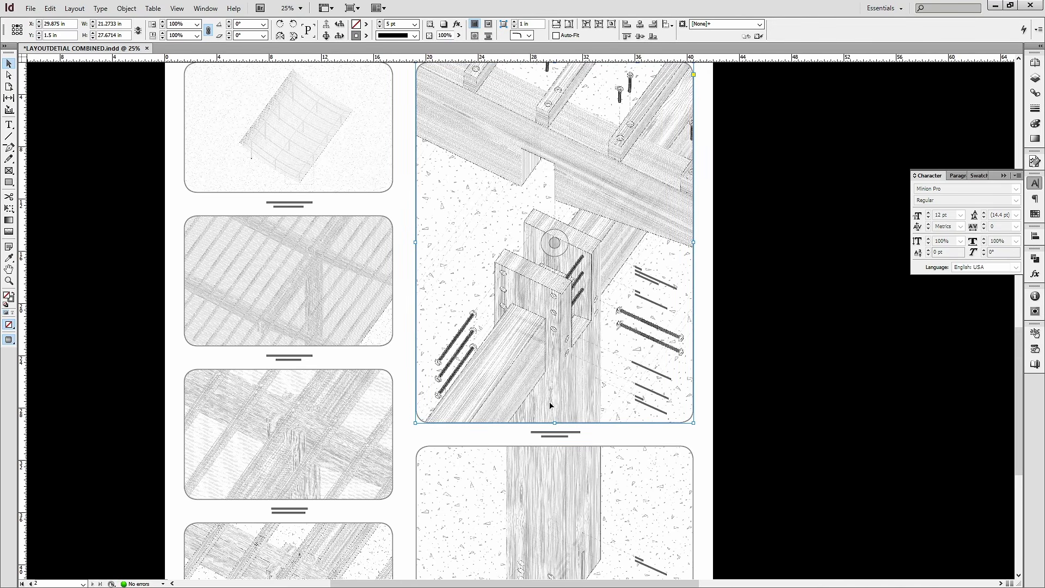
{"action": "scroll", "coordinate": [525, 197], "scroll_direction": "down", "scroll_amount": 5}
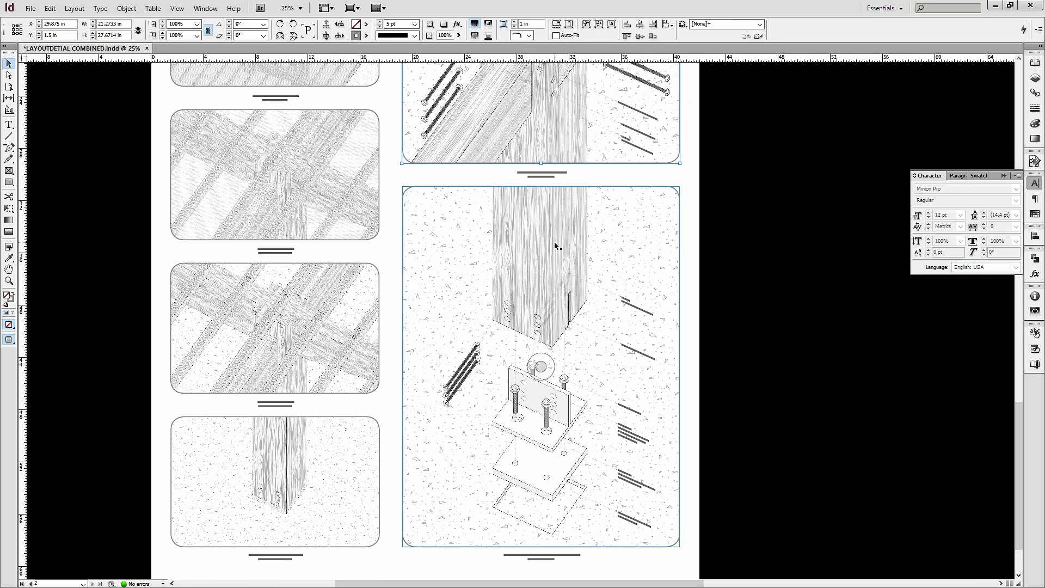
{"action": "left_click_drag", "start_coordinate": [556, 222], "coordinate": [564, 340]}
{"action": "scroll", "coordinate": [568, 325], "scroll_direction": "down", "scroll_amount": 1, "text": "alt"}
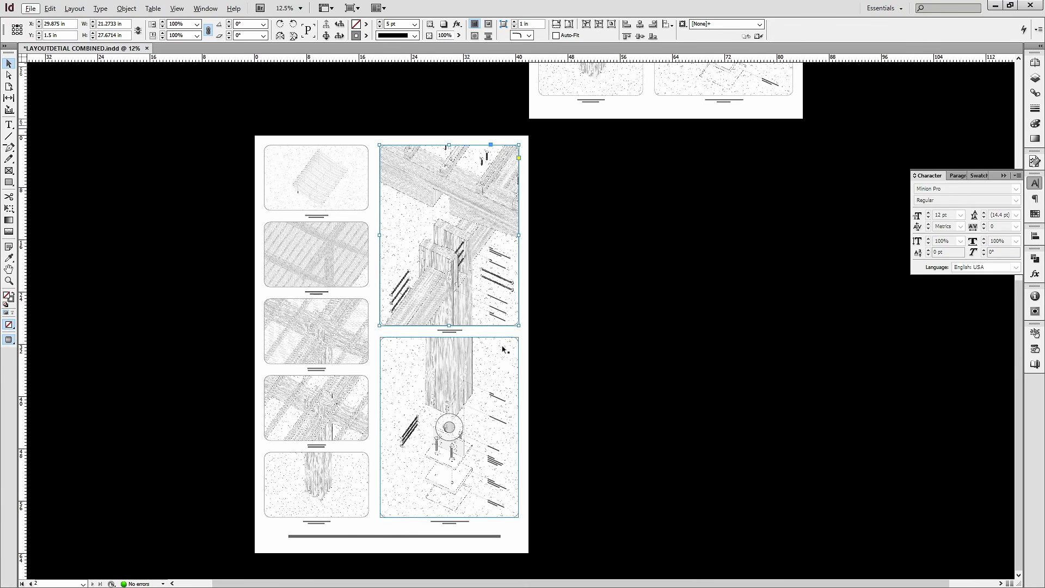
{"action": "left_click", "coordinate": [564, 217]}
{"action": "key", "text": "z"}
{"action": "left_click_drag", "start_coordinate": [528, 132], "coordinate": [260, 553]}
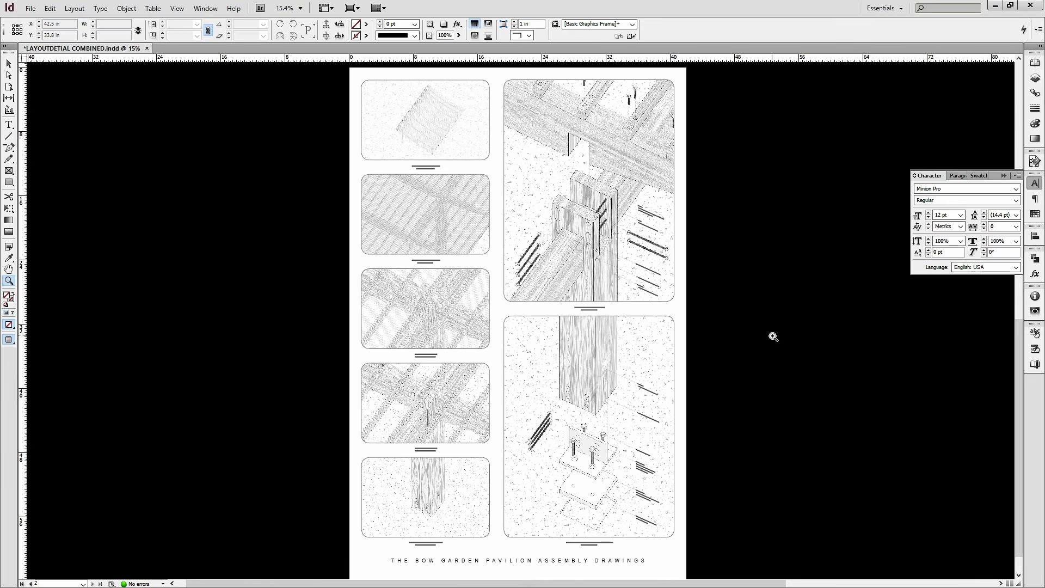
{"action": "key", "text": "v"}
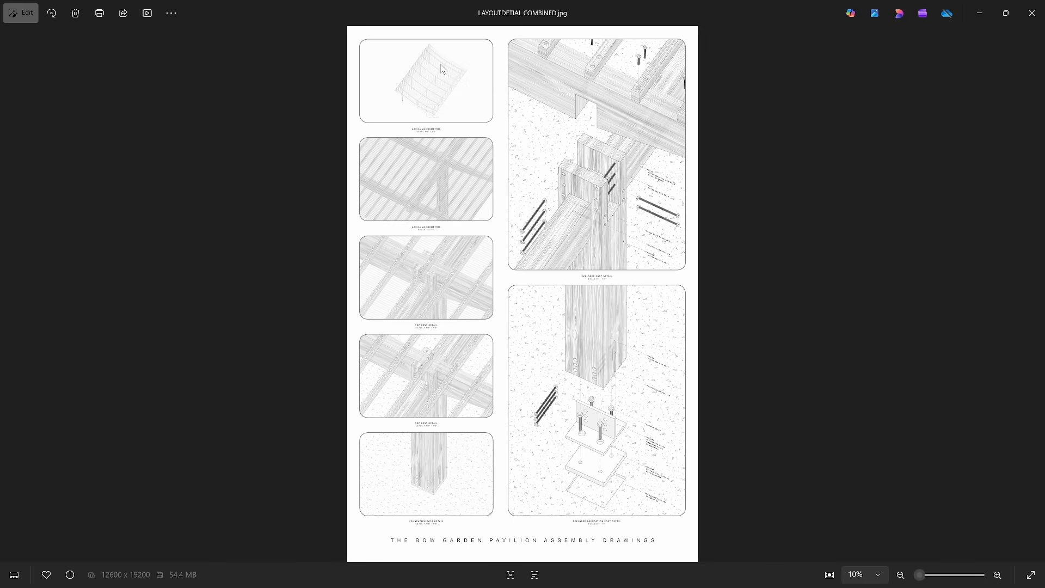
Examine the two aerial axonometric frames, from the whole pavilion with its dashed callout to the closer roof view, including their scale captions.
{"action": "scroll", "coordinate": [442, 69], "scroll_direction": "up", "scroll_amount": 5}
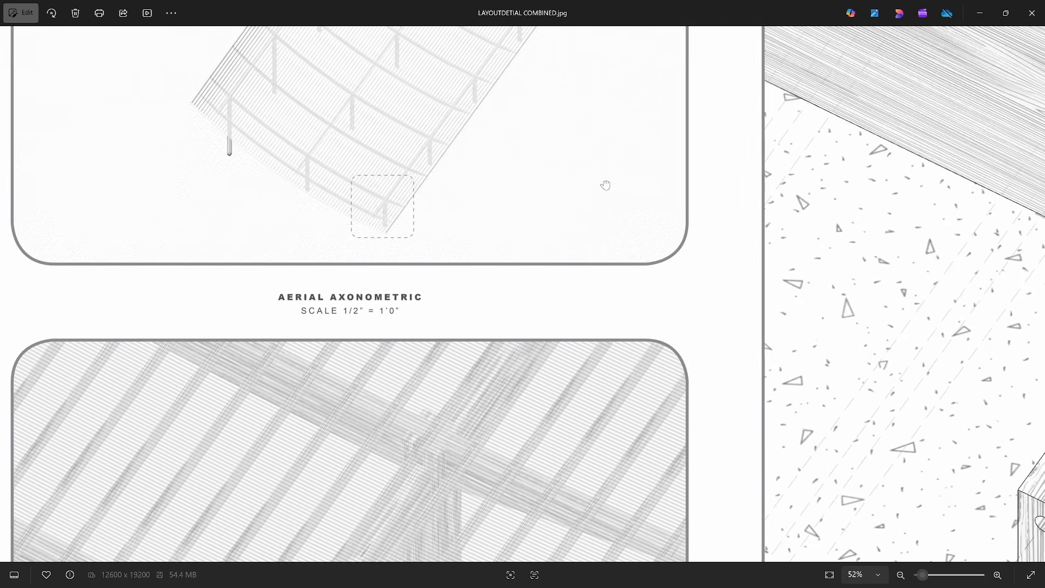
{"action": "left_click_drag", "start_coordinate": [605, 184], "coordinate": [615, 315]}
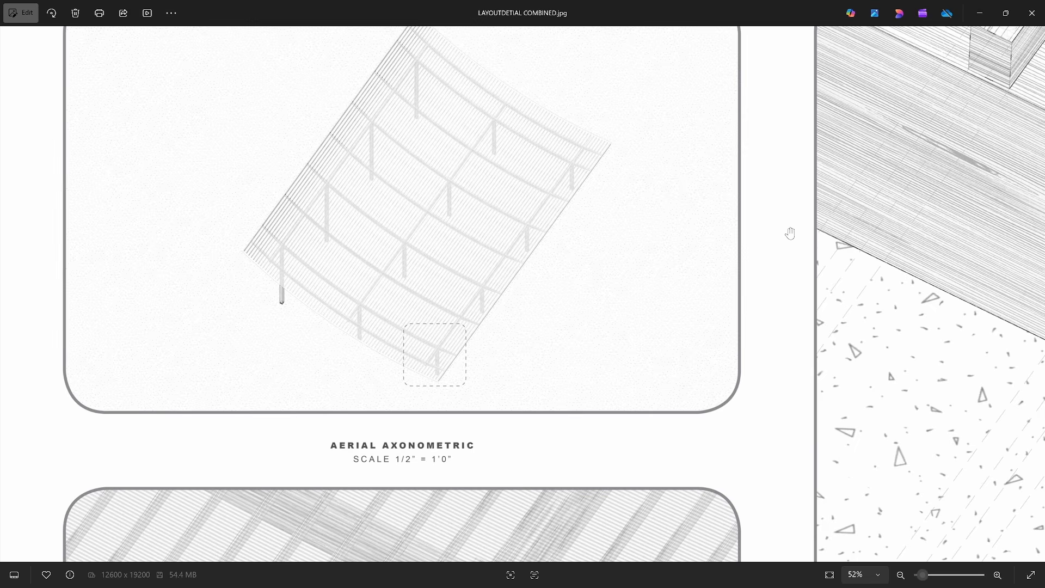
{"action": "scroll", "coordinate": [660, 334], "scroll_direction": "up", "scroll_amount": 1}
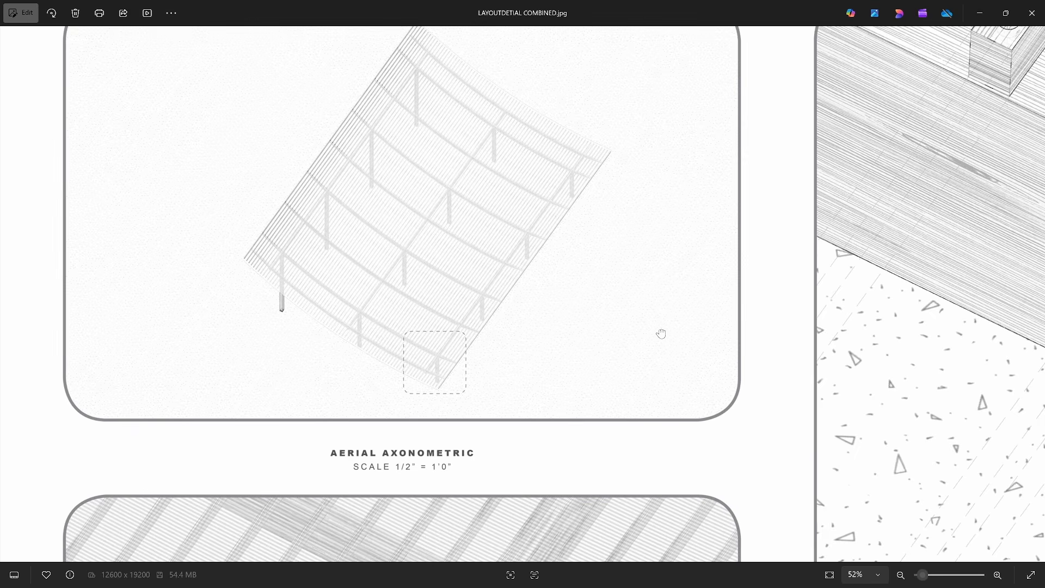
{"action": "left_click_drag", "start_coordinate": [660, 334], "coordinate": [653, 303]}
{"action": "left_click_drag", "start_coordinate": [400, 185], "coordinate": [409, 115]}
{"action": "left_click_drag", "start_coordinate": [449, 347], "coordinate": [445, 177]}
{"action": "scroll", "coordinate": [445, 177], "scroll_direction": "down", "scroll_amount": 2}
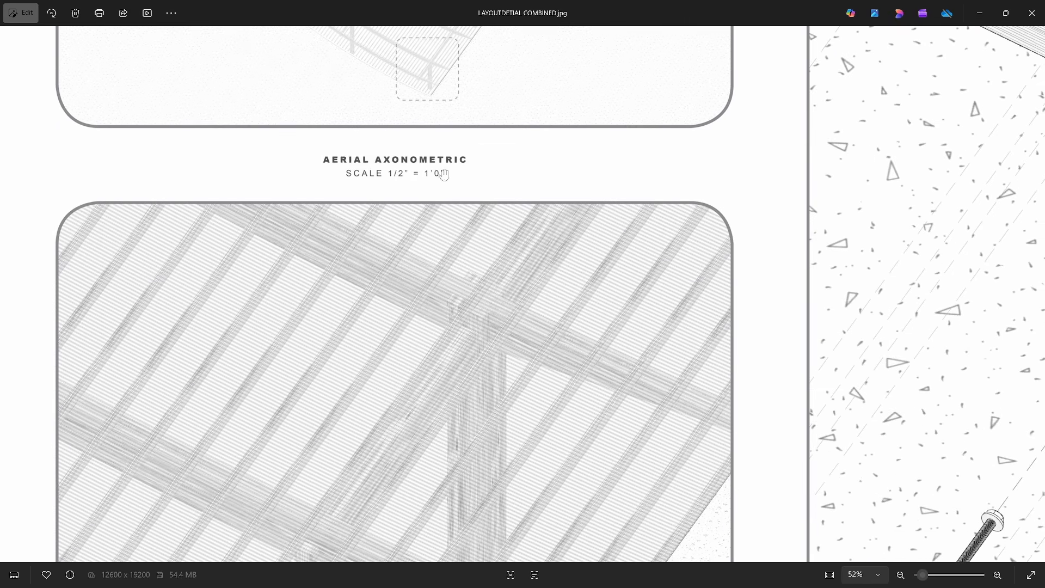
{"action": "left_click_drag", "start_coordinate": [466, 381], "coordinate": [467, 233]}
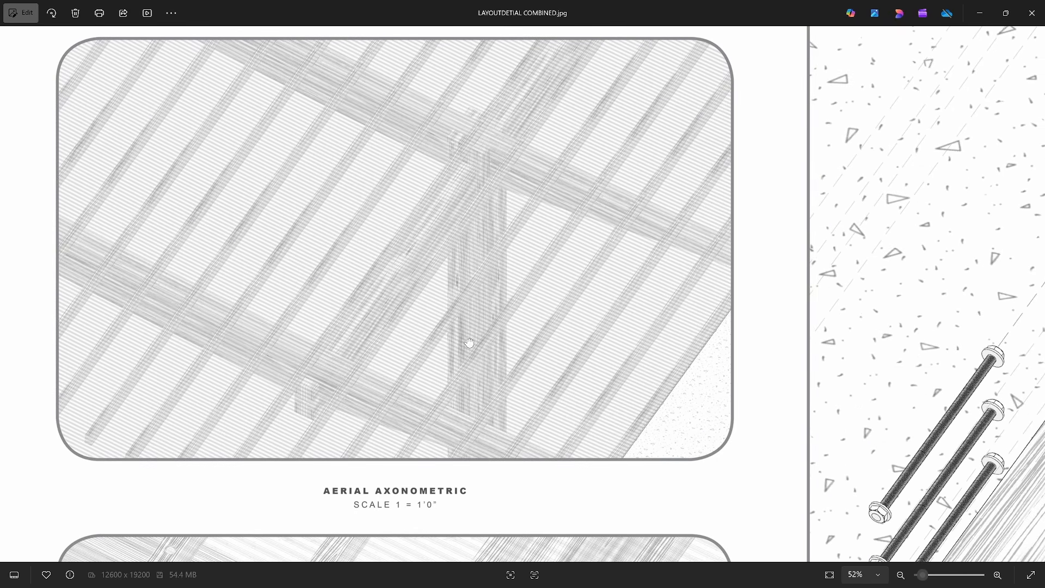
{"action": "left_click_drag", "start_coordinate": [467, 345], "coordinate": [468, 140]}
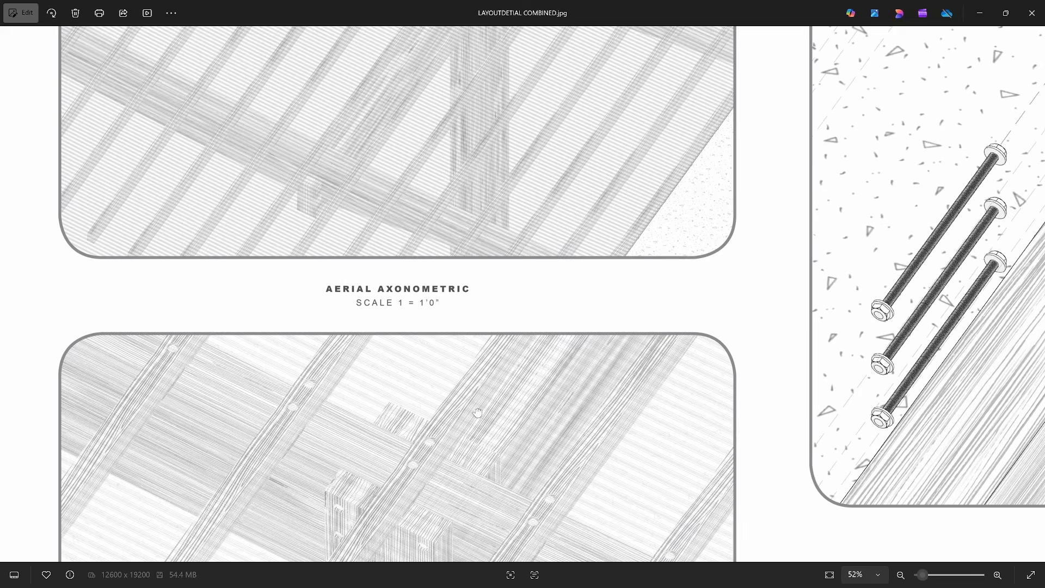
{"action": "left_click_drag", "start_coordinate": [477, 413], "coordinate": [476, 293]}
{"action": "scroll", "coordinate": [478, 244], "scroll_direction": "down", "scroll_amount": 3}
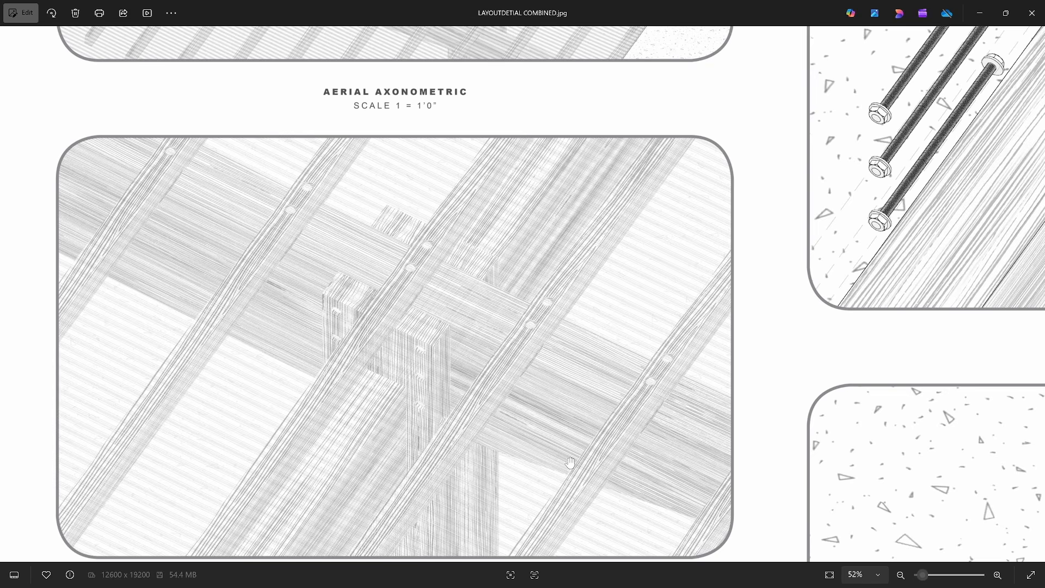
Compare both top post detail frames, sketch two opposing red arrows beside a purlin in the lower one, and clear the marks.
{"action": "left_click_drag", "start_coordinate": [387, 310], "coordinate": [400, 190]}
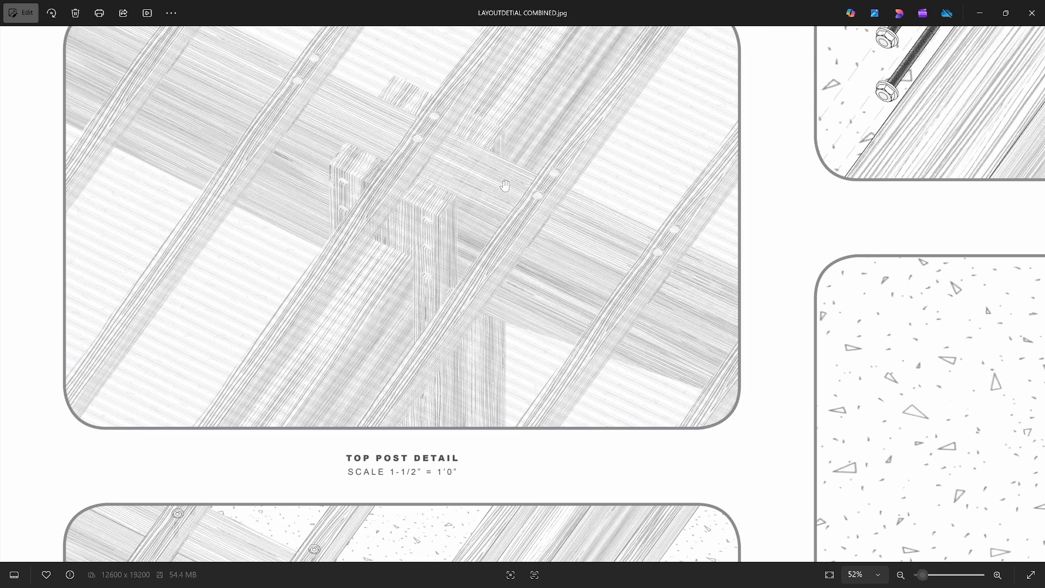
{"action": "left_click_drag", "start_coordinate": [466, 296], "coordinate": [466, 150]}
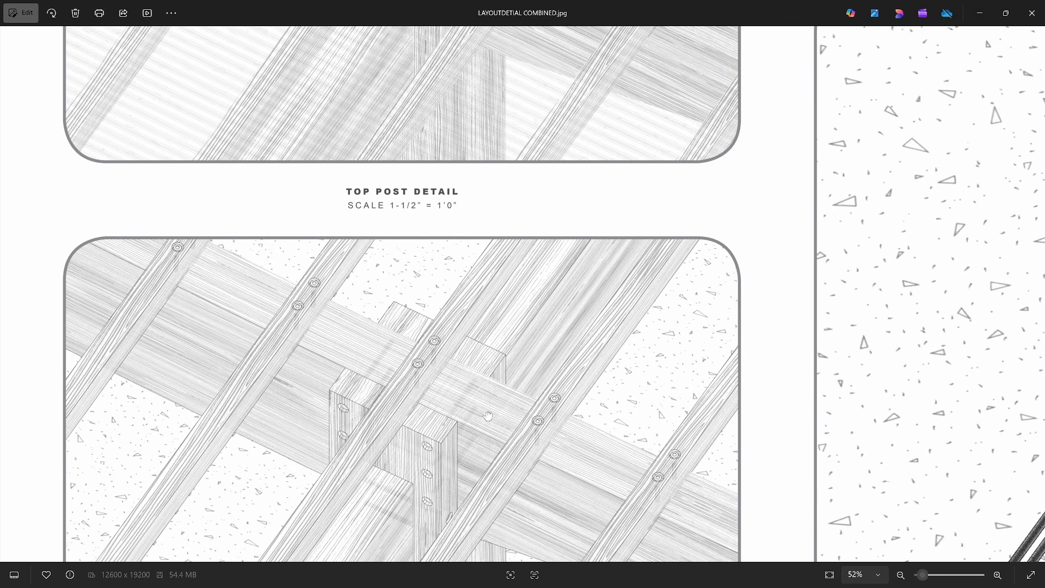
{"action": "left_click_drag", "start_coordinate": [488, 417], "coordinate": [498, 339]}
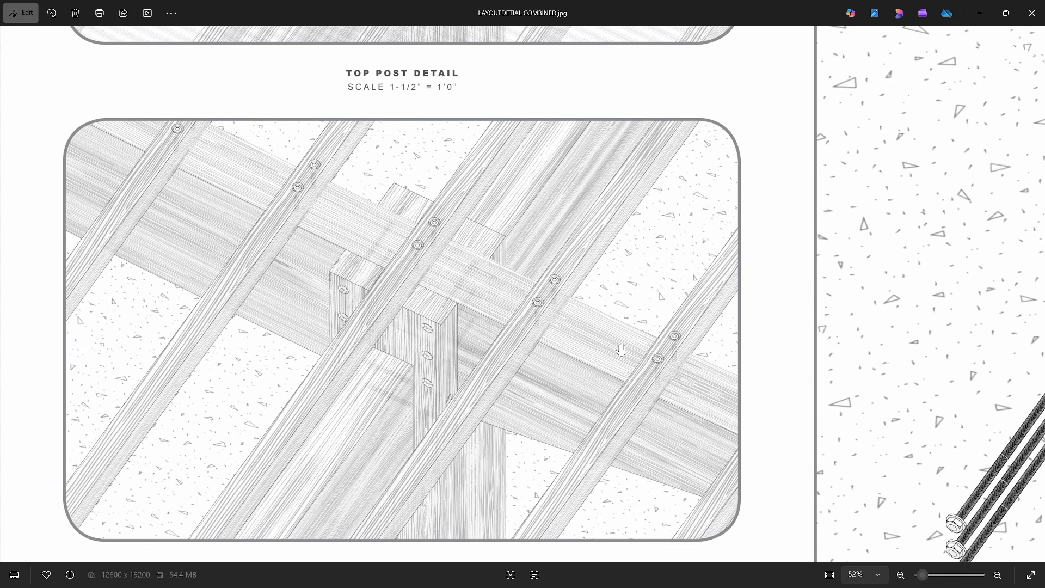
{"action": "key", "text": "ctrl+alt+g"}
{"action": "mouse_move", "coordinate": [624, 343]}
{"action": "left_mouse_down"}
{"action": "mouse_move", "coordinate": [645, 311]}
{"action": "mouse_move", "coordinate": [604, 390]}
{"action": "left_mouse_up"}
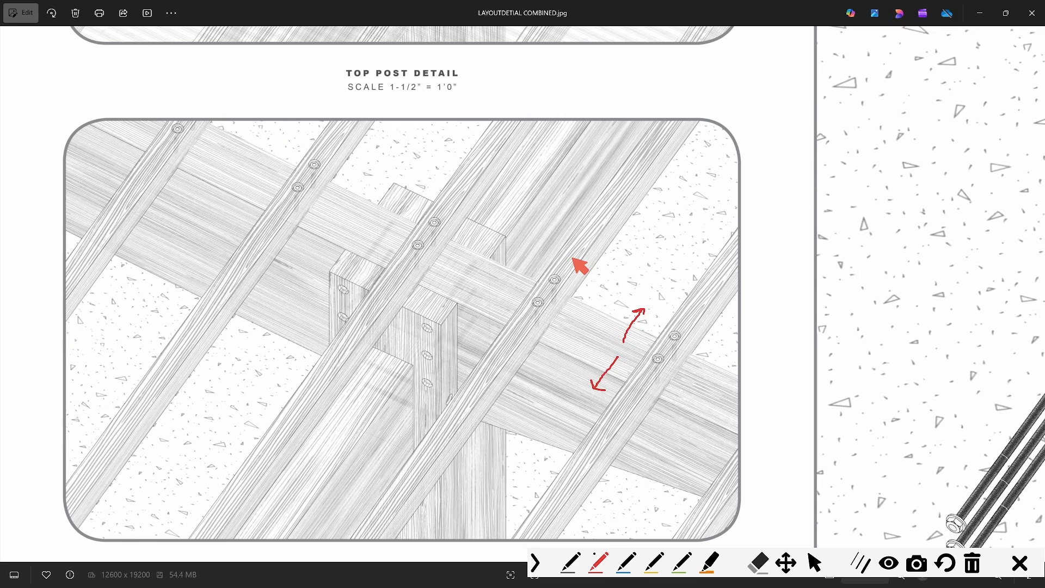
{"action": "key", "text": "Escape"}
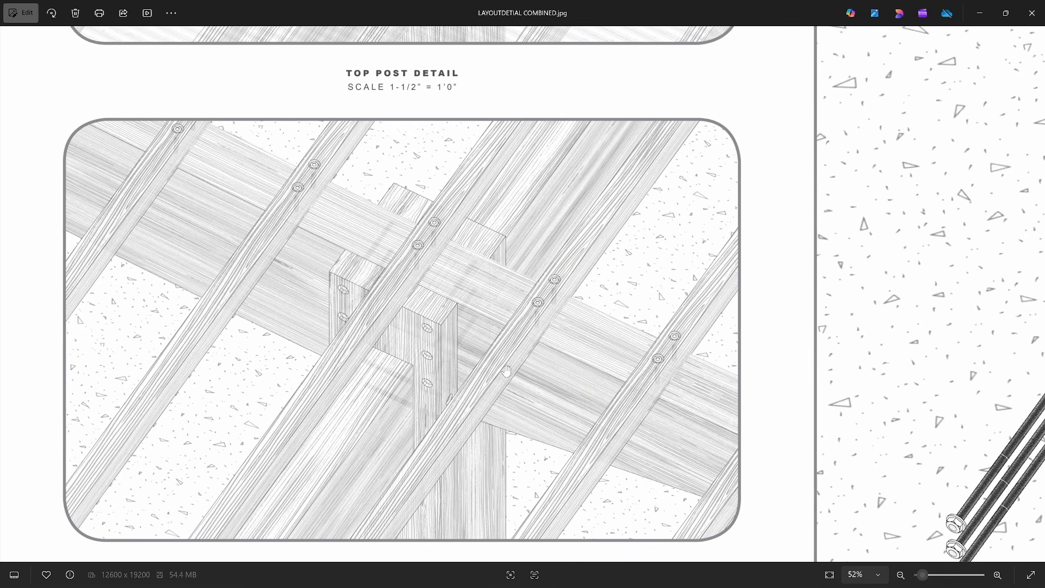
Examine the foundation post detail and its exploded version, following the labels from the concrete slab up to the red oak post.
{"action": "scroll", "coordinate": [496, 416], "scroll_direction": "down", "scroll_amount": 5}
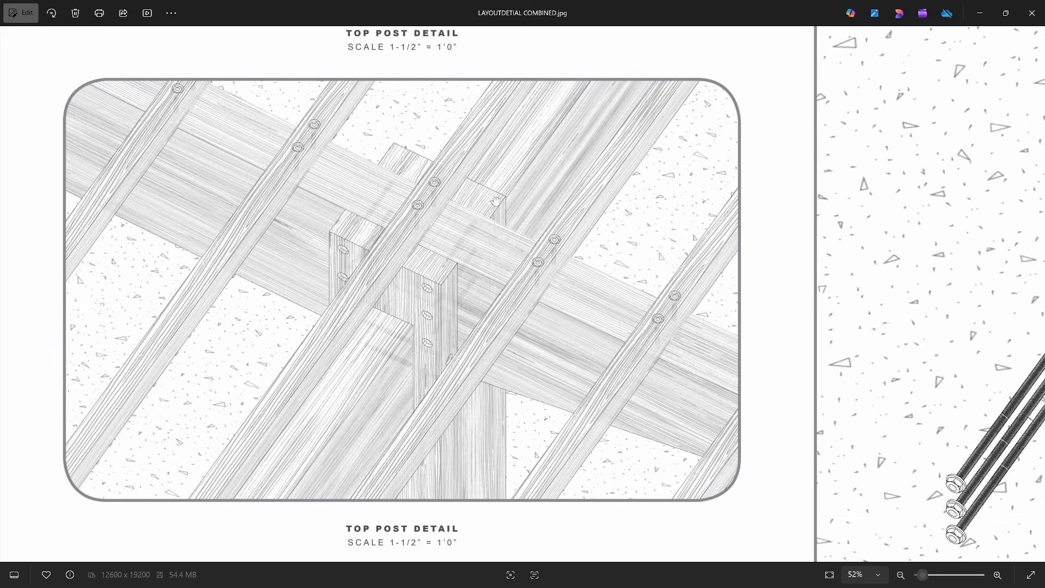
{"action": "scroll", "coordinate": [521, 418], "scroll_direction": "down", "scroll_amount": 3}
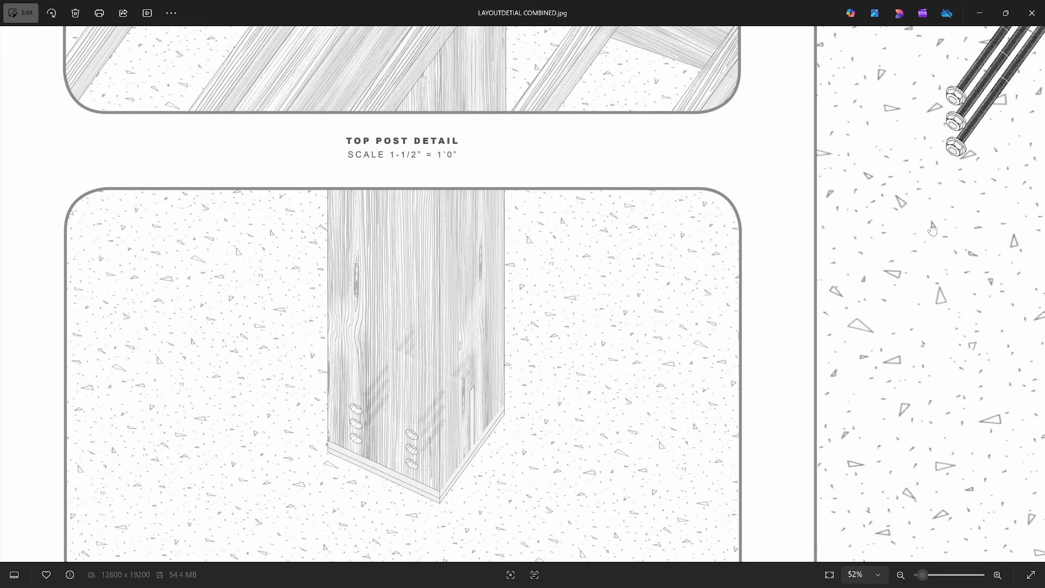
{"action": "left_click_drag", "start_coordinate": [933, 231], "coordinate": [654, 452]}
{"action": "left_click_drag", "start_coordinate": [879, 231], "coordinate": [614, 399]}
{"action": "left_click_drag", "start_coordinate": [564, 343], "coordinate": [475, 327]}
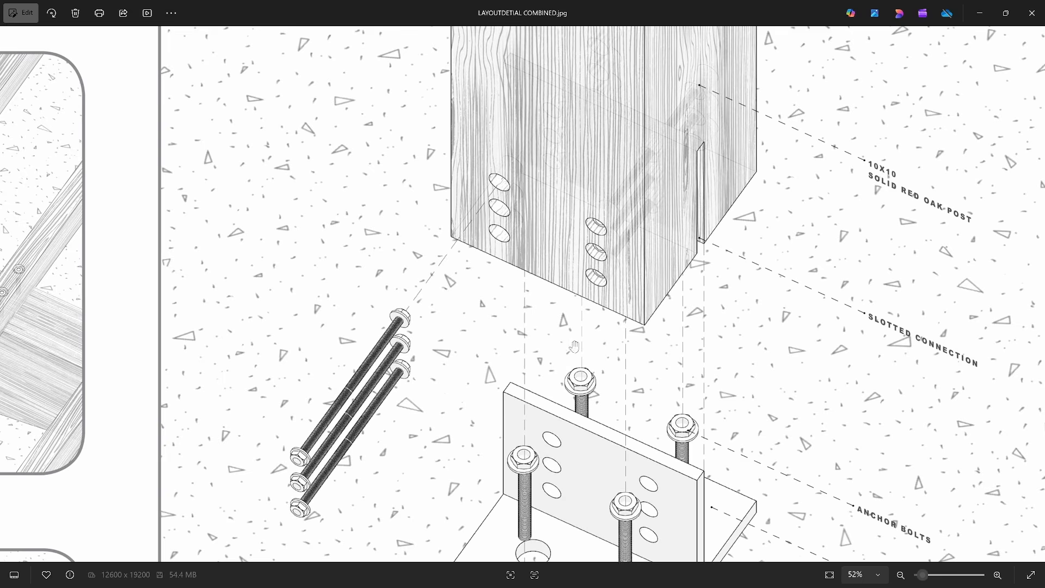
{"action": "scroll", "coordinate": [523, 415], "scroll_direction": "down", "scroll_amount": 1}
{"action": "scroll", "coordinate": [516, 228], "scroll_direction": "down", "scroll_amount": 3}
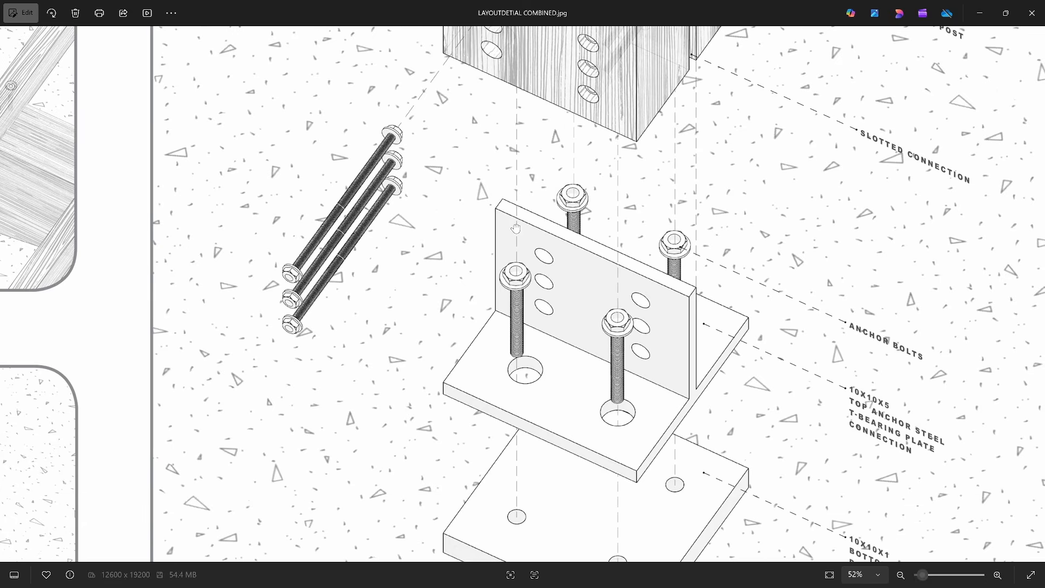
{"action": "scroll", "coordinate": [611, 228], "scroll_direction": "down", "scroll_amount": 4}
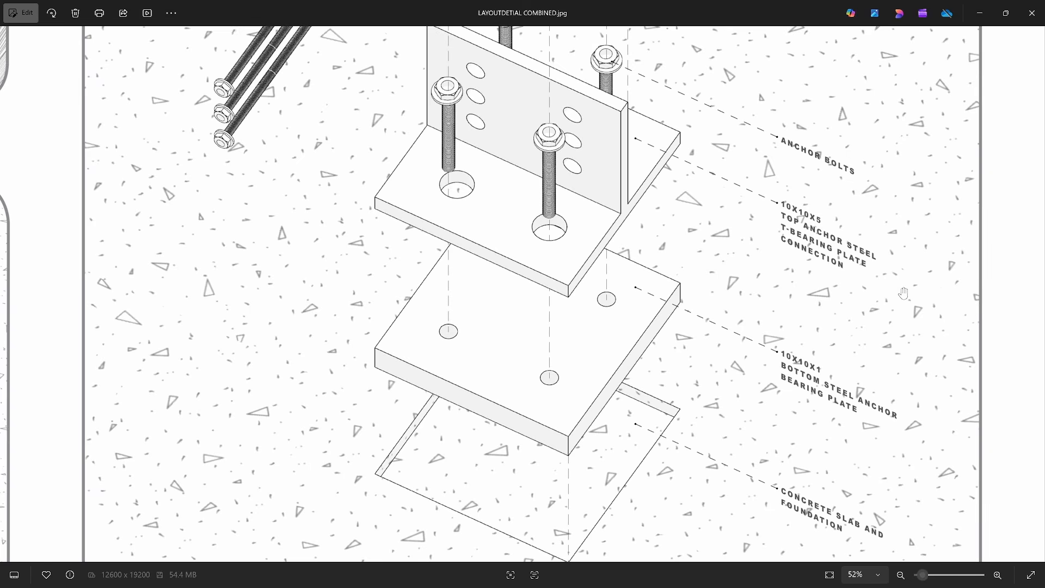
{"action": "left_click_drag", "start_coordinate": [794, 143], "coordinate": [793, 344]}
{"action": "left_click_drag", "start_coordinate": [802, 188], "coordinate": [800, 352]}
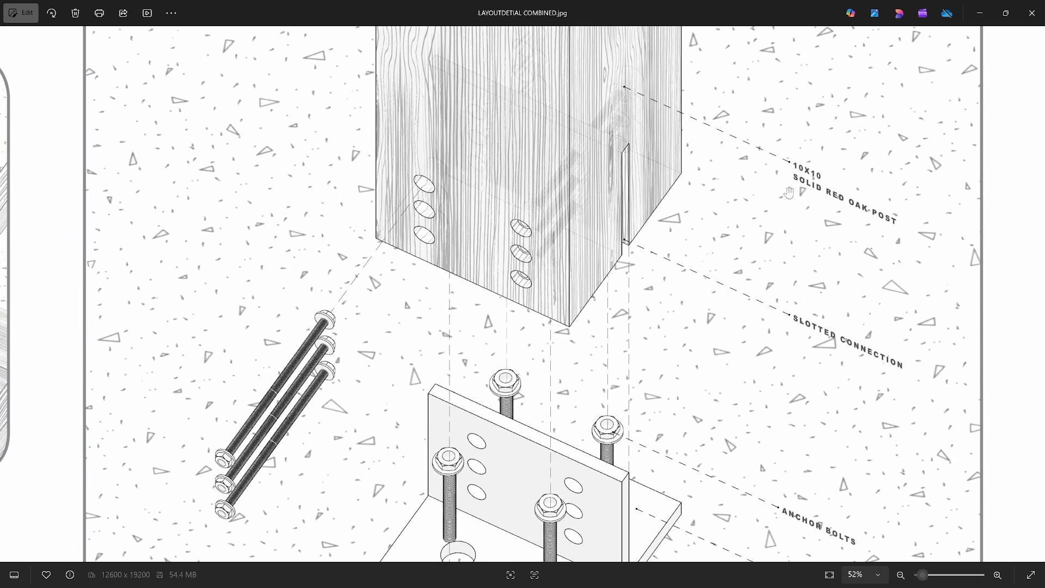
{"action": "left_click_drag", "start_coordinate": [759, 131], "coordinate": [753, 320]}
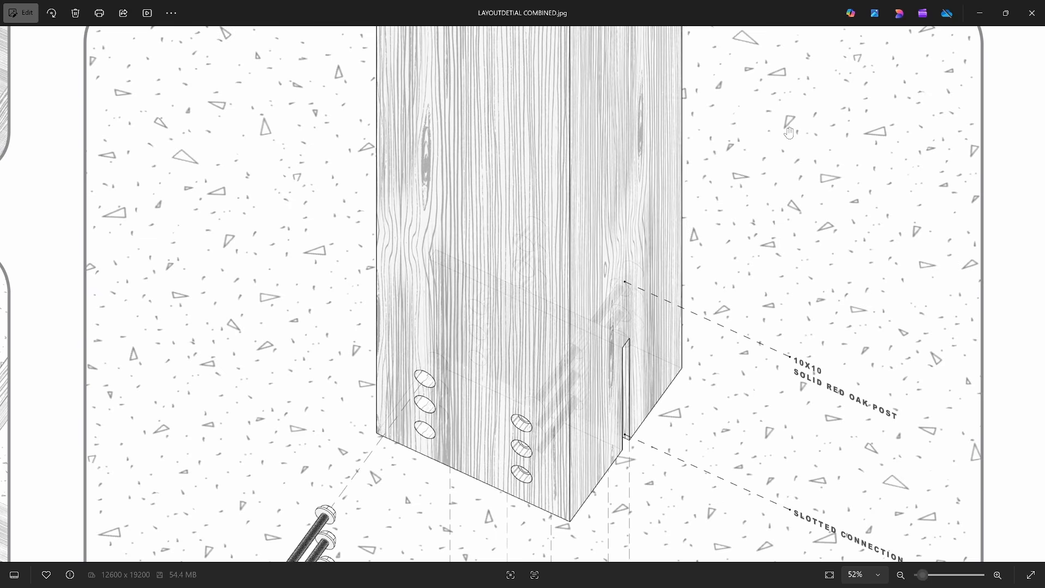
Examine the exploded post detail's beam, bolt and slotted connection labels, and compare it with the neighbouring axonometric frames.
{"action": "left_click_drag", "start_coordinate": [789, 132], "coordinate": [781, 352]}
{"action": "left_click_drag", "start_coordinate": [724, 196], "coordinate": [721, 384]}
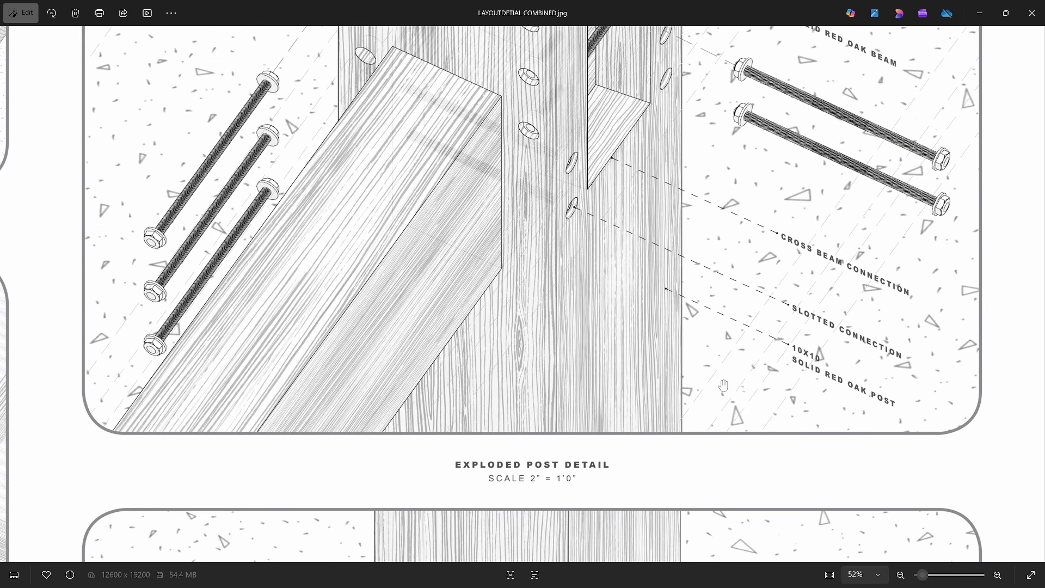
{"action": "left_click_drag", "start_coordinate": [717, 240], "coordinate": [731, 391]}
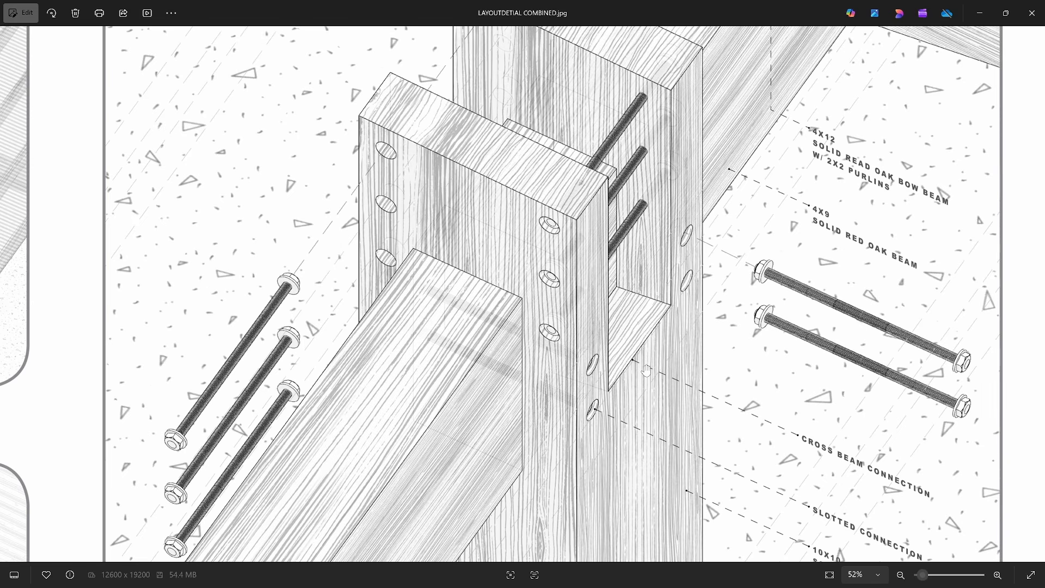
{"action": "scroll", "coordinate": [678, 245], "scroll_direction": "up", "scroll_amount": 4}
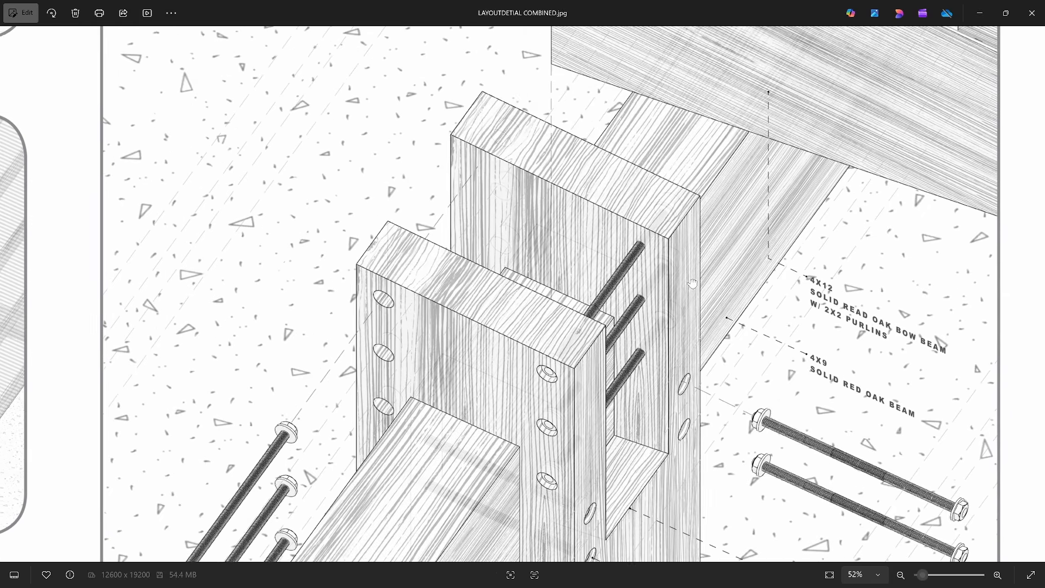
{"action": "scroll", "coordinate": [663, 181], "scroll_direction": "up", "scroll_amount": 4}
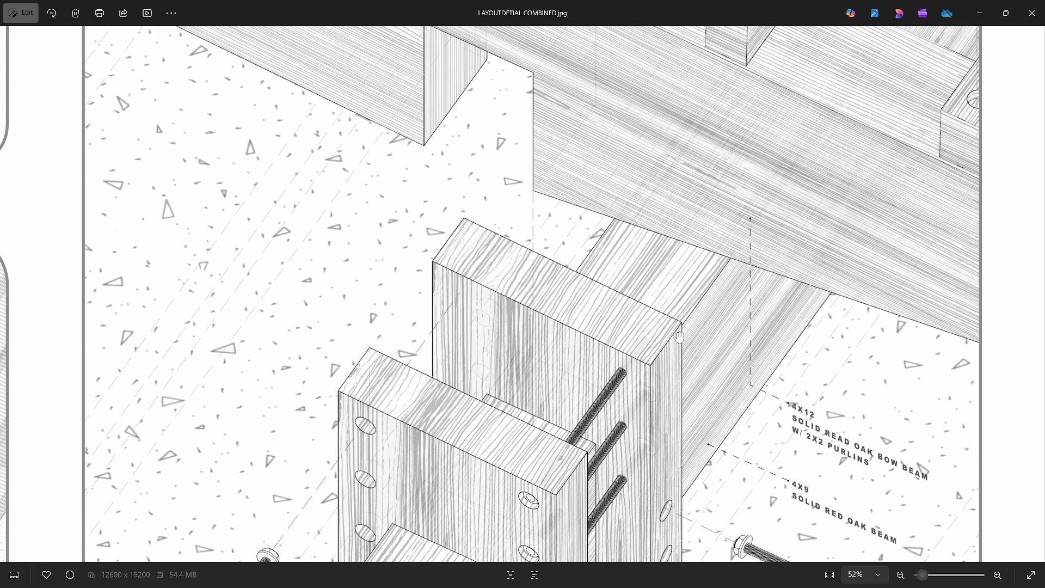
{"action": "scroll", "coordinate": [548, 339], "scroll_direction": "down", "scroll_amount": 5}
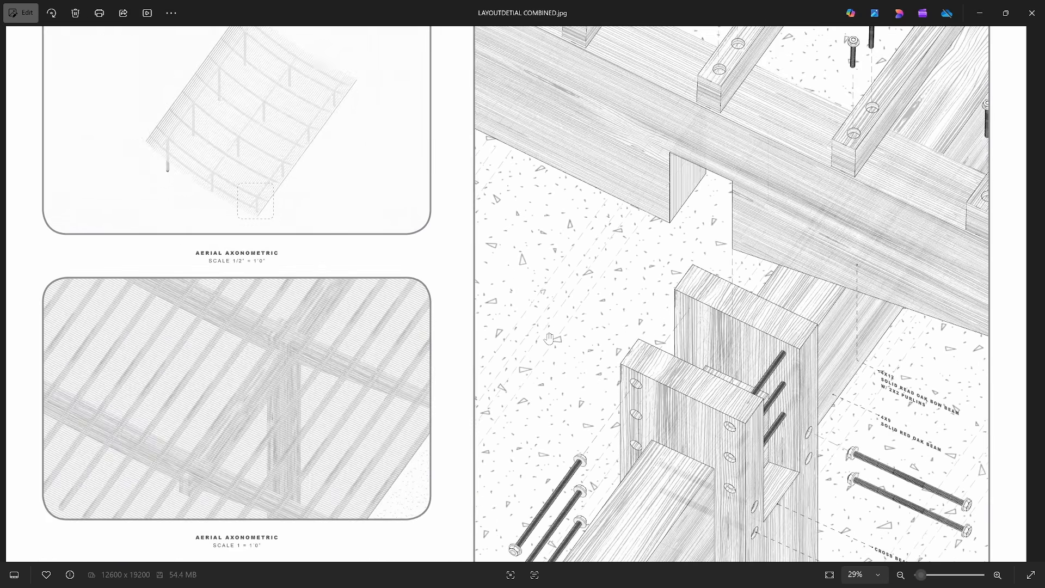
{"action": "scroll", "coordinate": [724, 253], "scroll_direction": "down", "scroll_amount": 3}
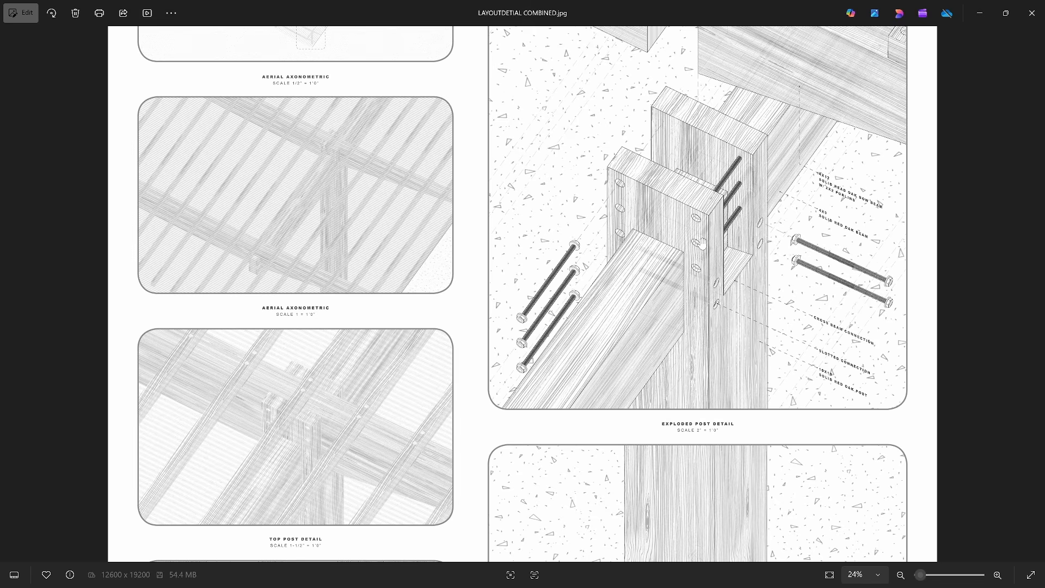
{"action": "scroll", "coordinate": [679, 266], "scroll_direction": "down", "scroll_amount": 2}
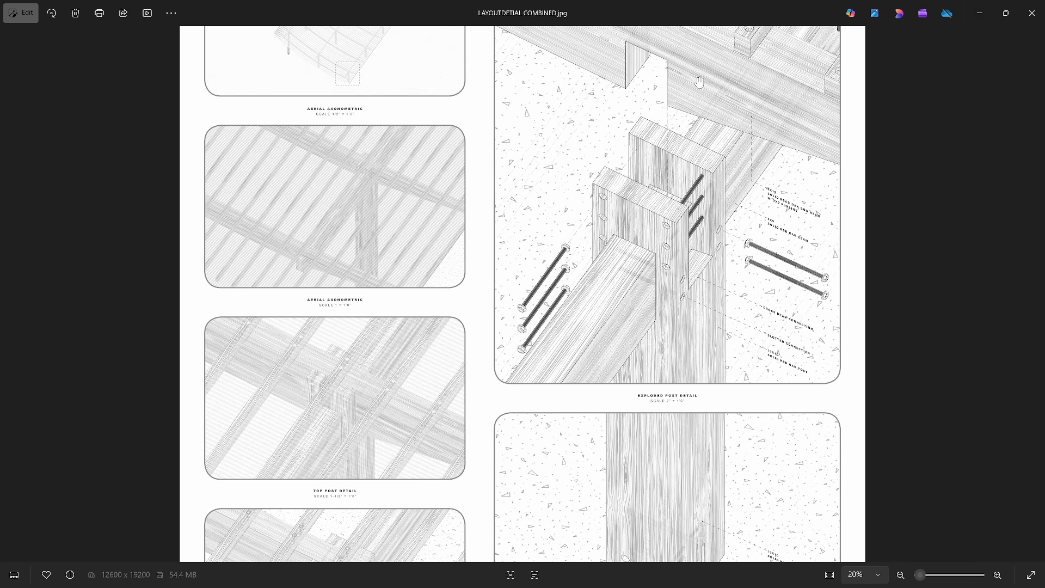
Mark the beam notch, post edges and matching bolt hole positions in red on the exploded post detail, and clear the marks.
{"action": "key", "text": "ctrl+alt+g"}
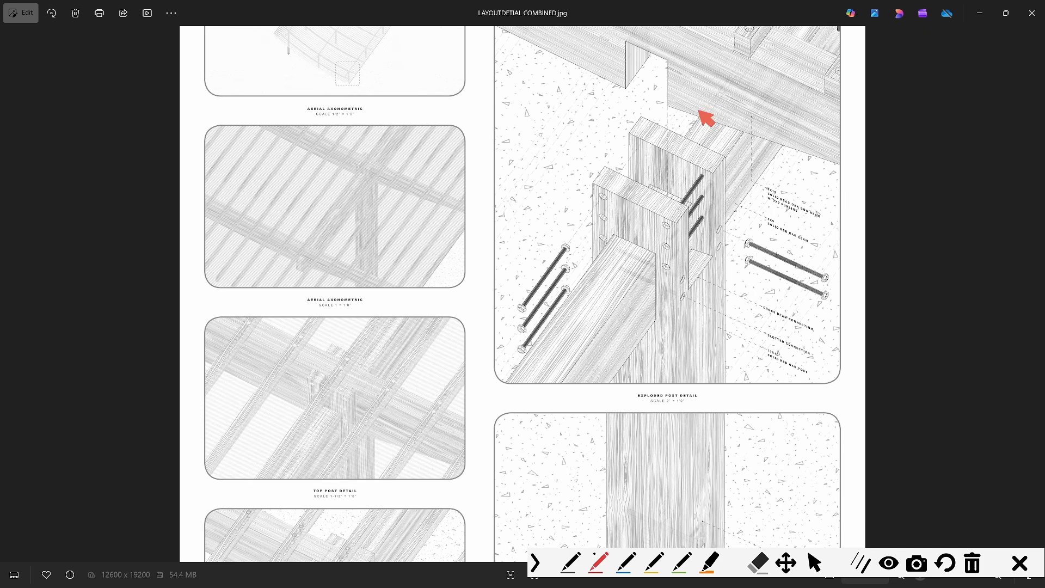
{"action": "left_click_drag", "start_coordinate": [666, 59], "coordinate": [667, 76]}
{"action": "left_click_drag", "start_coordinate": [692, 159], "coordinate": [710, 190]}
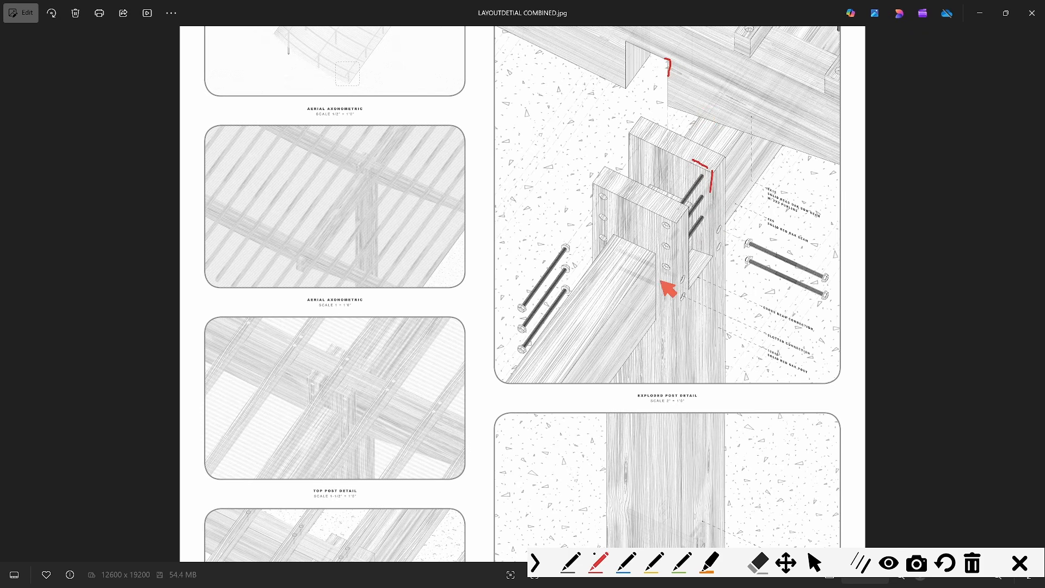
{"action": "mouse_move", "coordinate": [642, 181]}
{"action": "left_mouse_down"}
{"action": "mouse_move", "coordinate": [685, 195]}
{"action": "mouse_move", "coordinate": [690, 228]}
{"action": "left_mouse_up"}
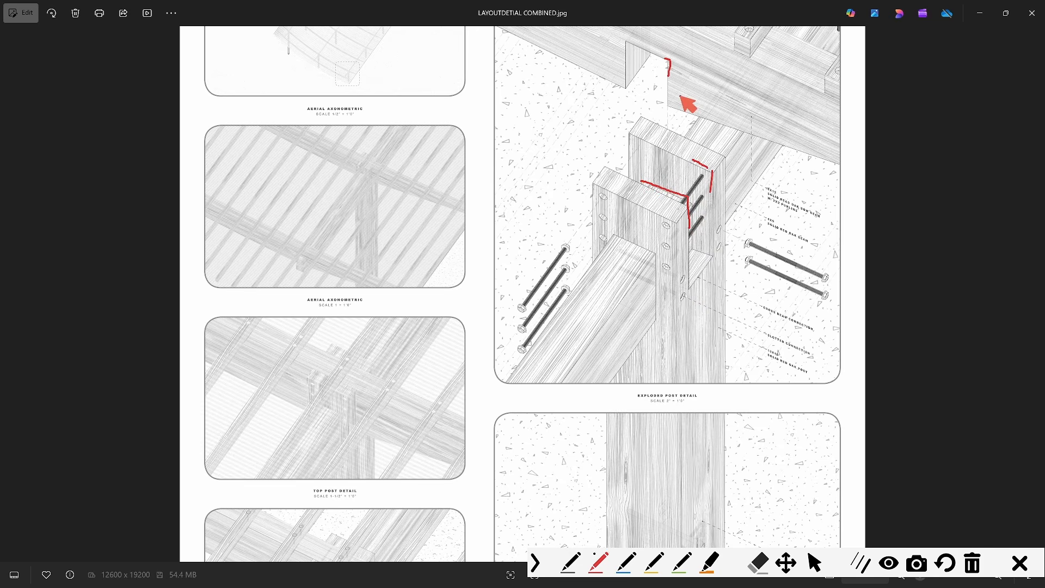
{"action": "left_click_drag", "start_coordinate": [680, 96], "coordinate": [683, 90]}
{"action": "left_click_drag", "start_coordinate": [685, 61], "coordinate": [681, 49]}
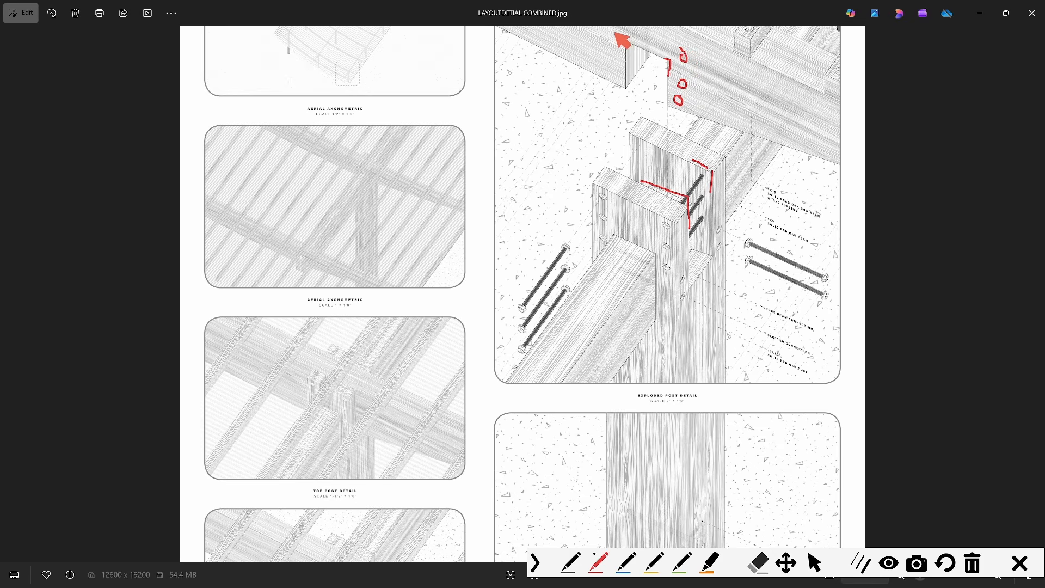
{"action": "left_click_drag", "start_coordinate": [611, 27], "coordinate": [603, 66]}
{"action": "left_click_drag", "start_coordinate": [695, 172], "coordinate": [703, 220]}
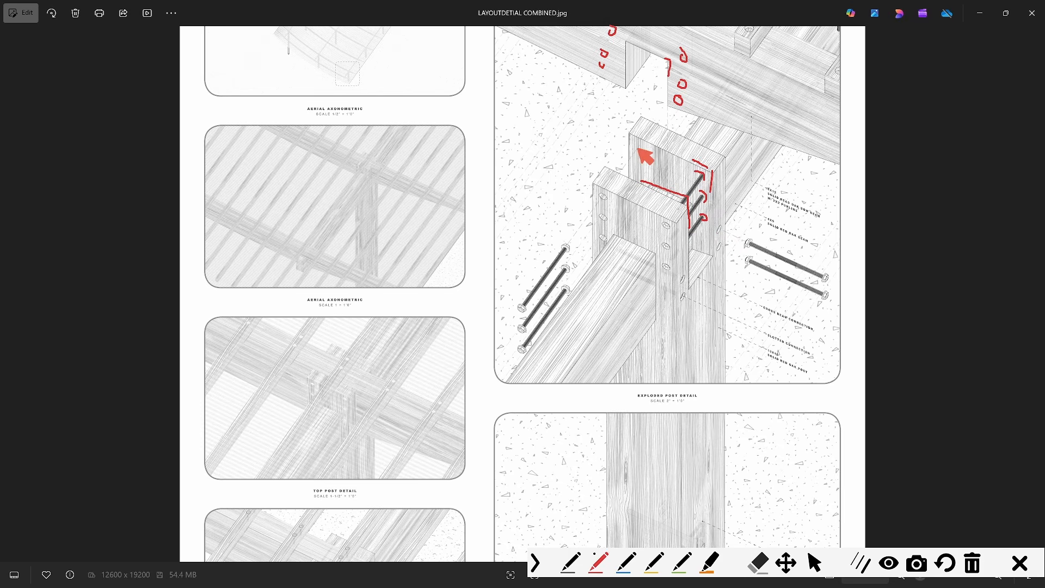
{"action": "key", "text": "Escape"}
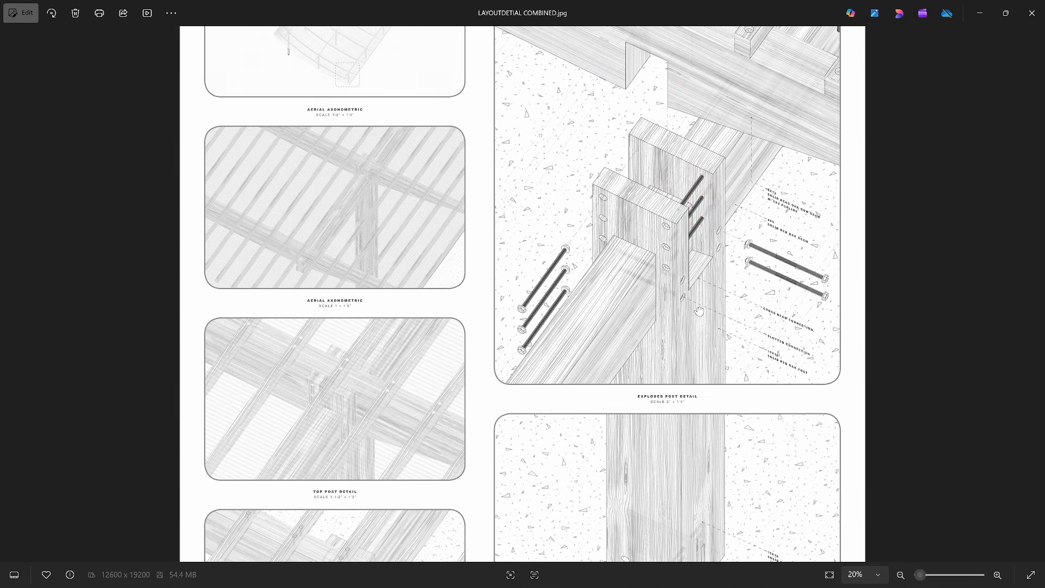
Review the exploded post and foundation details together and the complete assembly sheet with its title line.
{"action": "left_click_drag", "start_coordinate": [708, 193], "coordinate": [699, 311]}
{"action": "left_click_drag", "start_coordinate": [675, 508], "coordinate": [670, 338]}
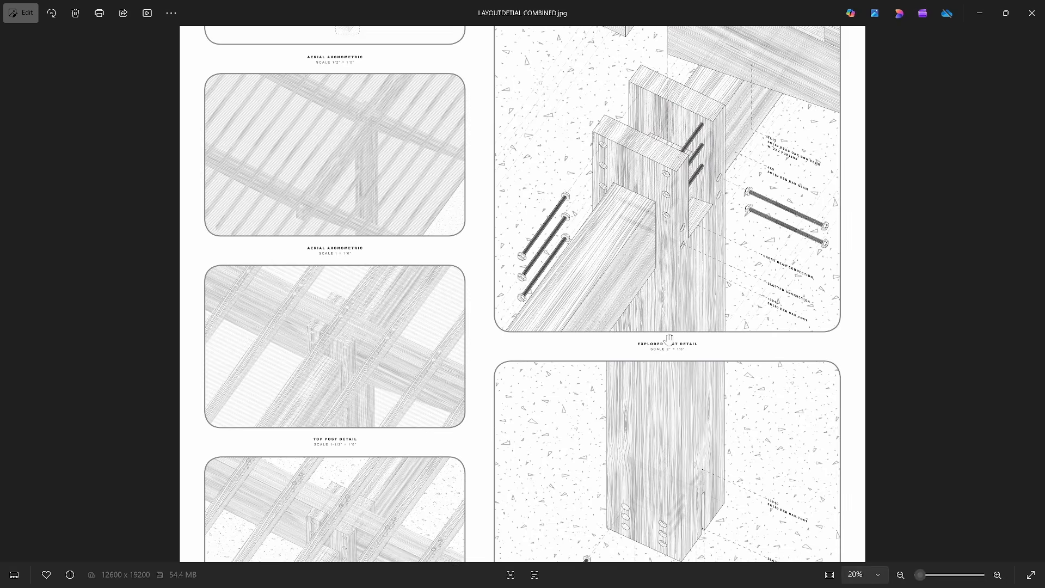
{"action": "scroll", "coordinate": [670, 339], "scroll_direction": "down", "scroll_amount": 2}
{"action": "left_click_drag", "start_coordinate": [629, 440], "coordinate": [633, 264]}
{"action": "scroll", "coordinate": [644, 289], "scroll_direction": "down", "scroll_amount": 5}
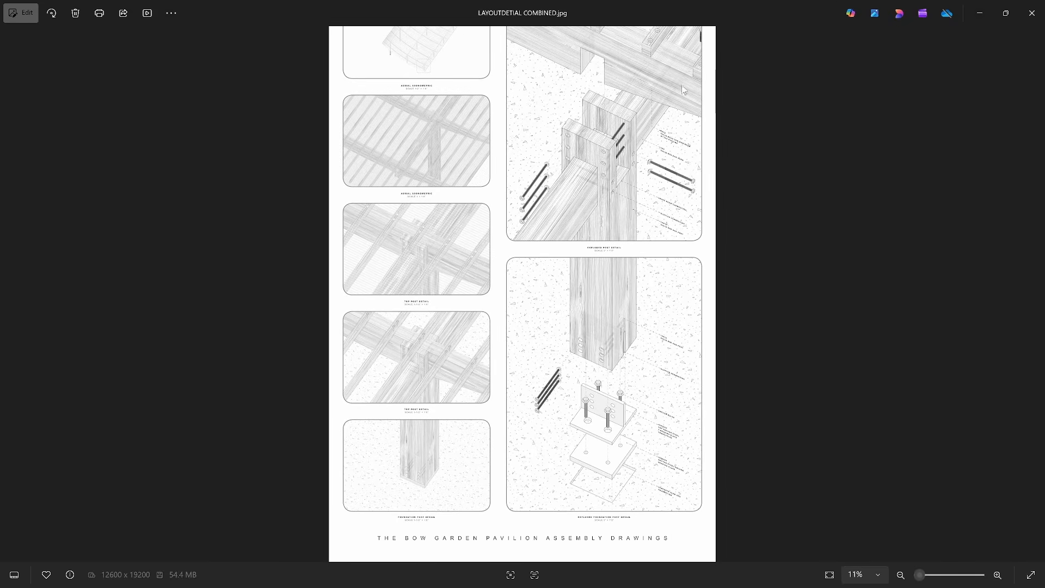
{"action": "scroll", "coordinate": [684, 90], "scroll_direction": "down", "scroll_amount": 1}
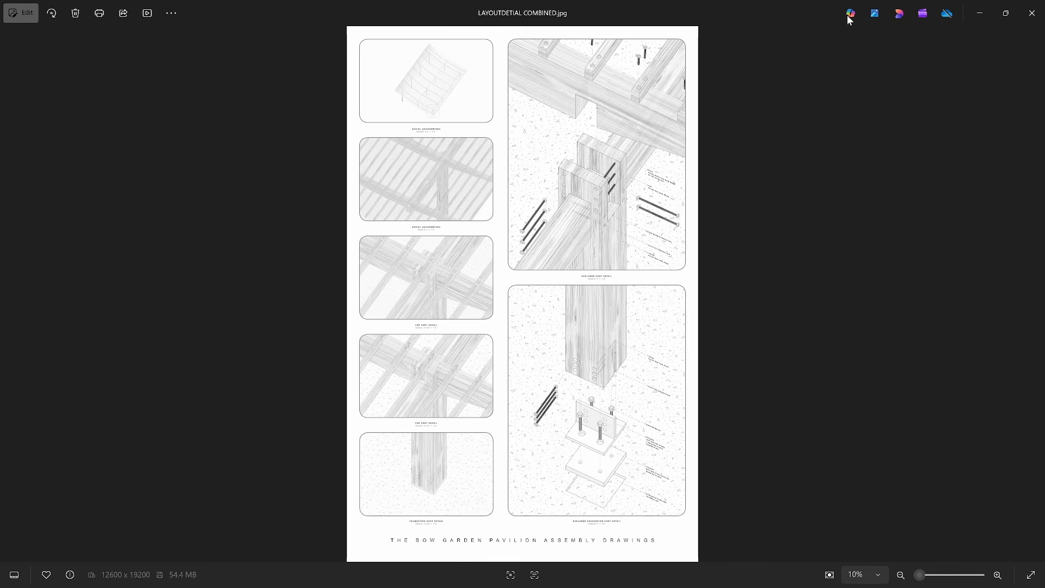